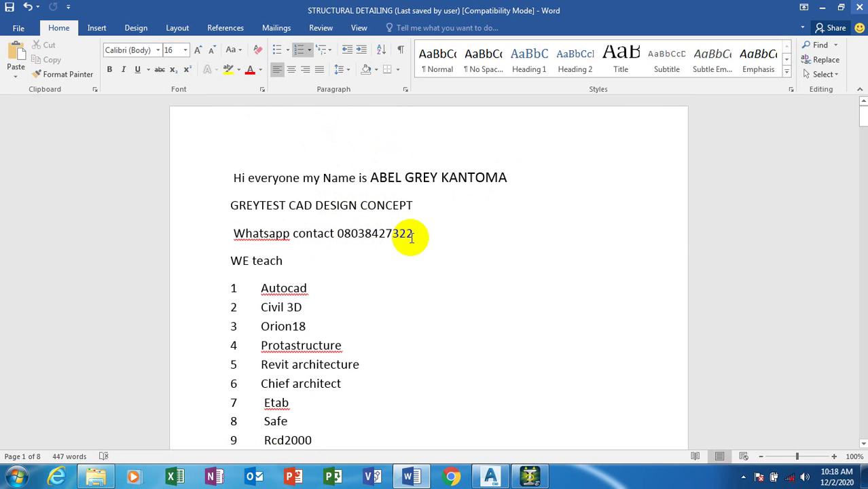
Look through the numbered list of software taught in the Word document, from Autocad to Global mapper
{"action": "left_click", "coordinate": [356, 314]}
{"action": "scroll", "coordinate": [377, 362], "scroll_direction": "down", "scroll_amount": 5}
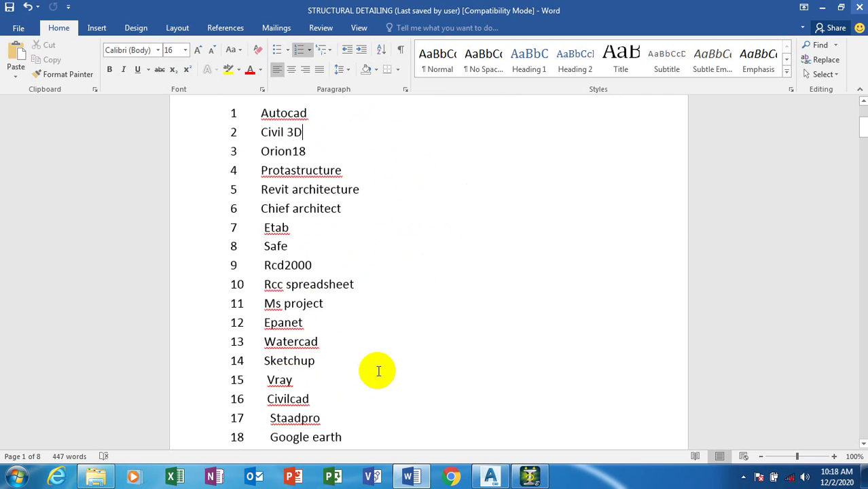
{"action": "scroll", "coordinate": [378, 370], "scroll_direction": "up", "scroll_amount": 3}
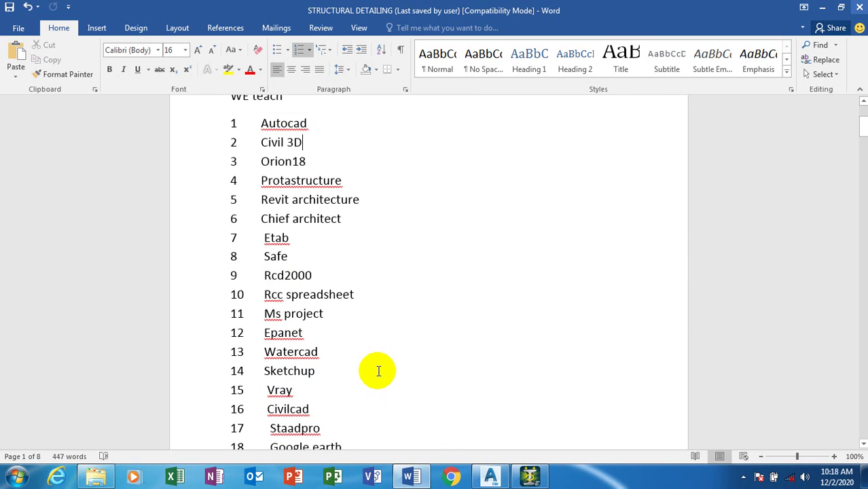
{"action": "scroll", "coordinate": [379, 371], "scroll_direction": "up", "scroll_amount": 2}
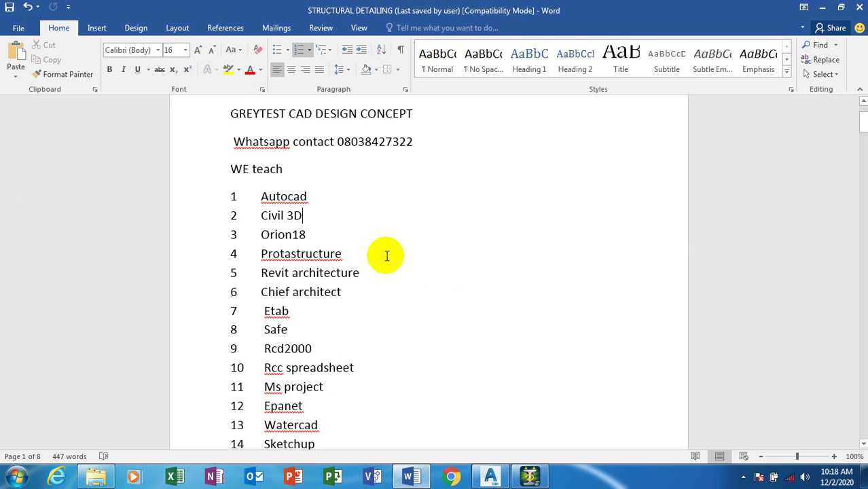
{"action": "scroll", "coordinate": [387, 255], "scroll_direction": "up", "scroll_amount": 1}
{"action": "scroll", "coordinate": [387, 256], "scroll_direction": "down", "scroll_amount": 3}
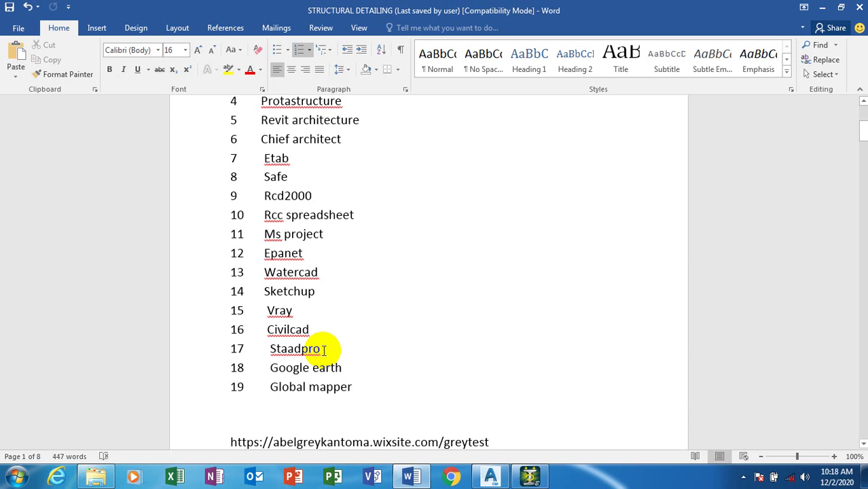
Switch to STAAD.Pro and review the axis orientation, input/output file format and default design codes in the program configuration
{"action": "left_click", "coordinate": [529, 476]}
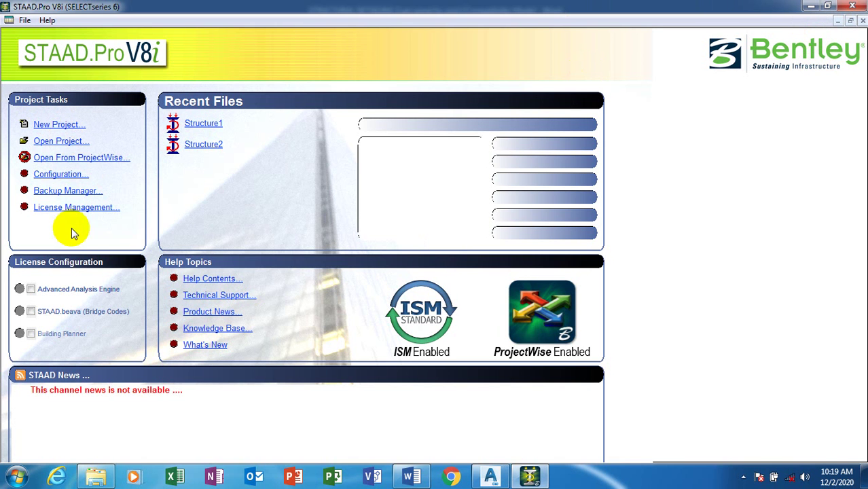
{"action": "left_click", "coordinate": [61, 175]}
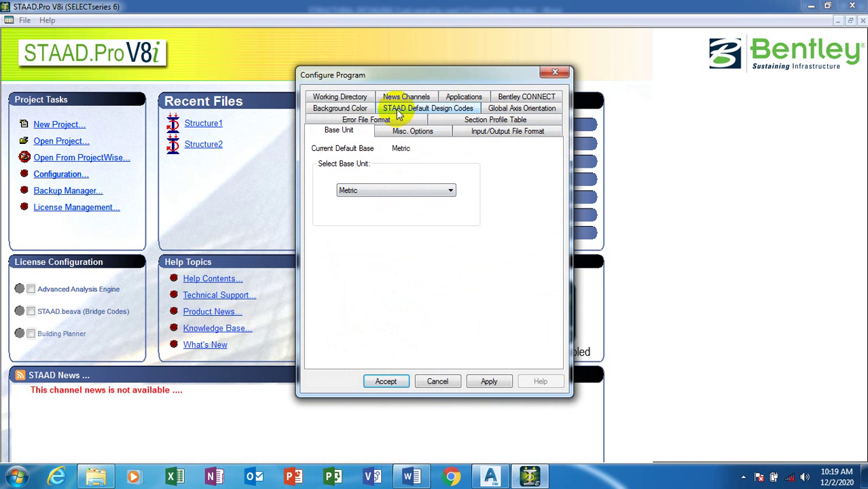
{"action": "left_click", "coordinate": [510, 111]}
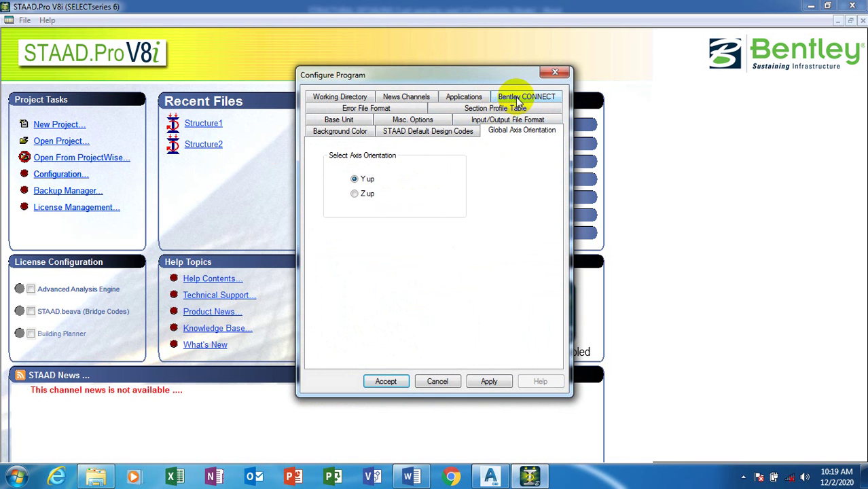
{"action": "left_click", "coordinate": [504, 123]}
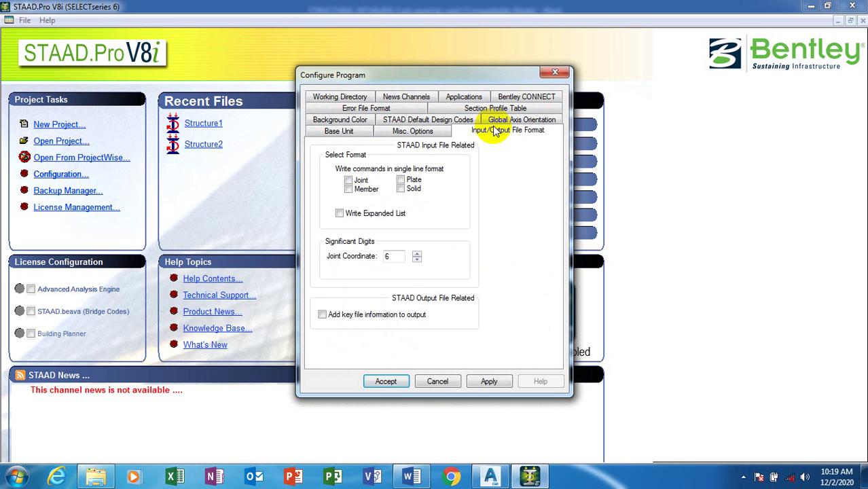
{"action": "left_click", "coordinate": [416, 121]}
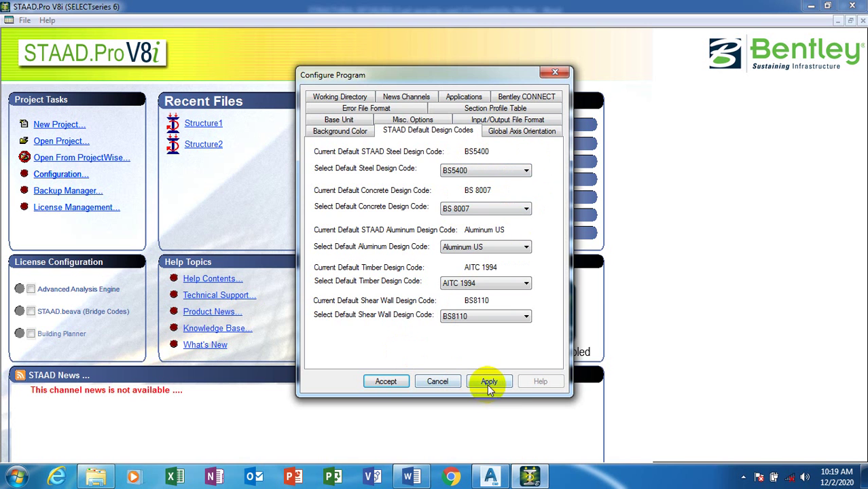
{"action": "left_click", "coordinate": [386, 381]}
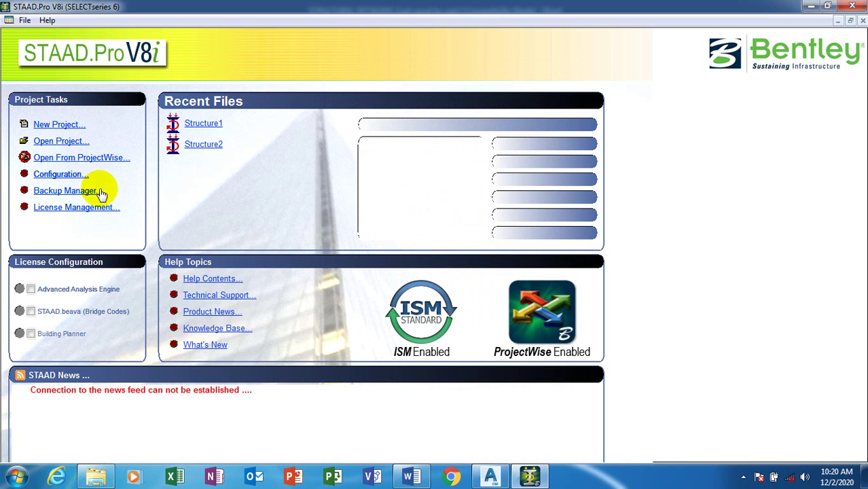
{"action": "left_click", "coordinate": [58, 126]}
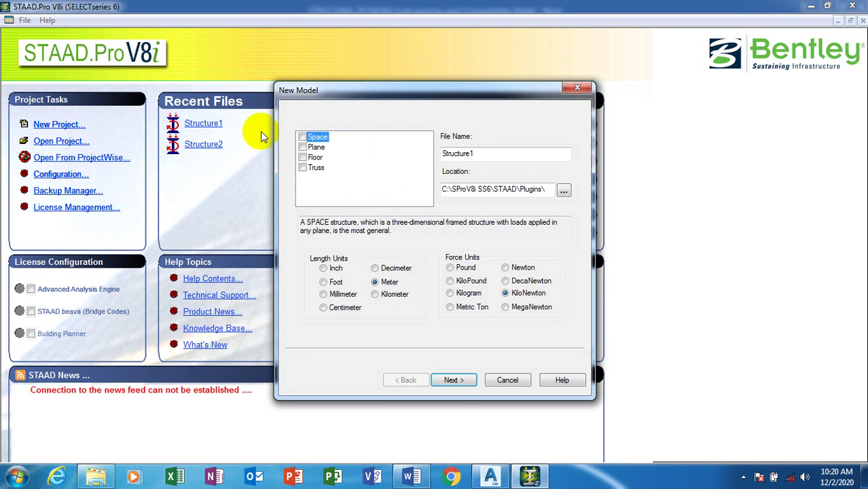
{"action": "left_click", "coordinate": [302, 137]}
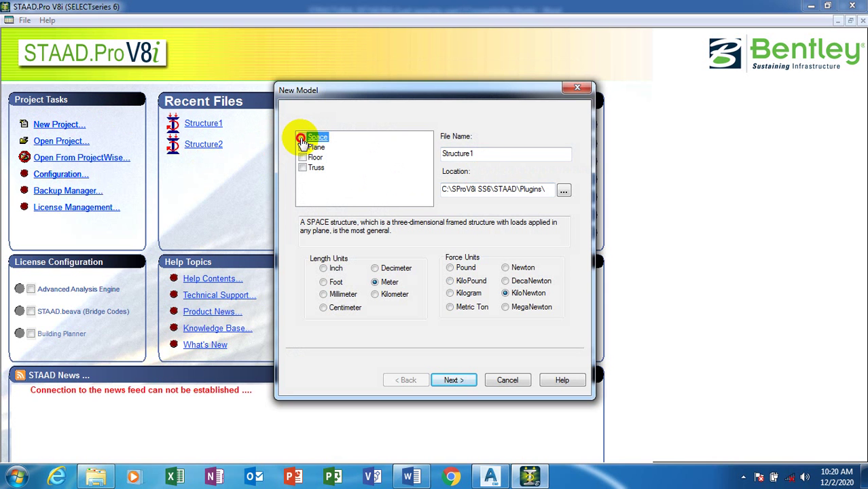
{"action": "left_click", "coordinate": [453, 380]}
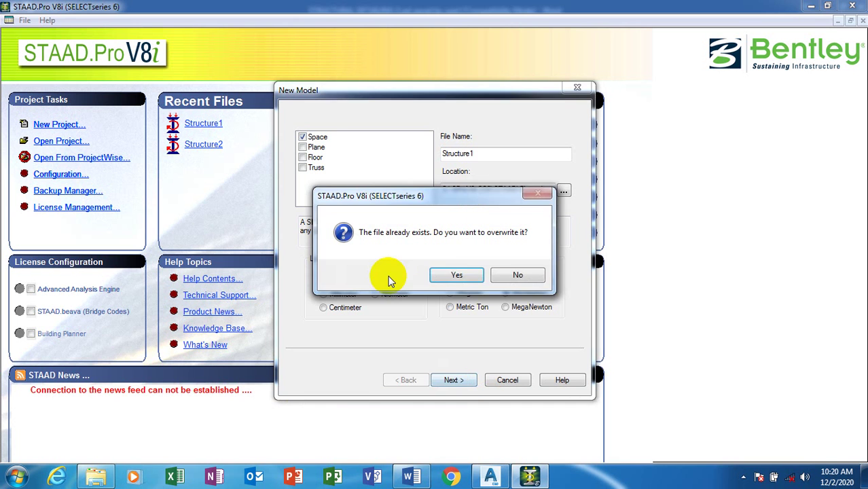
{"action": "left_click", "coordinate": [455, 275]}
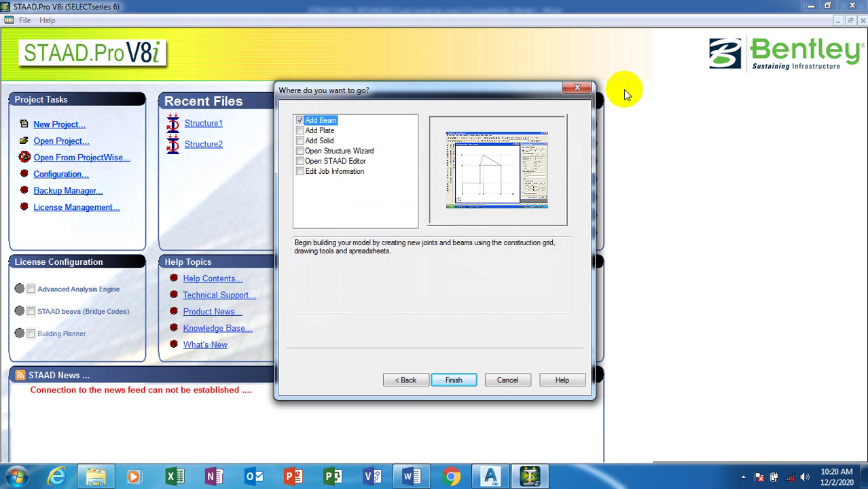
{"action": "left_click", "coordinate": [577, 88]}
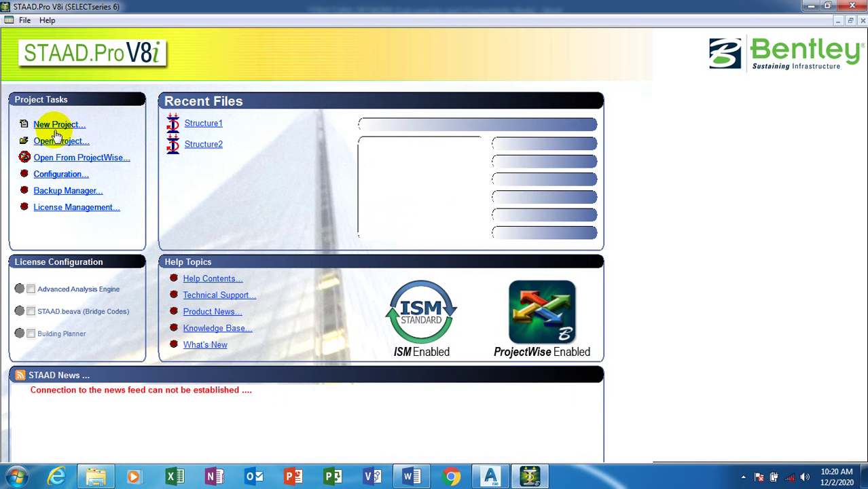
Create a Space model named training that starts with Add Beam, and close the Snap Node/Beam grid settings
{"action": "left_click", "coordinate": [60, 124]}
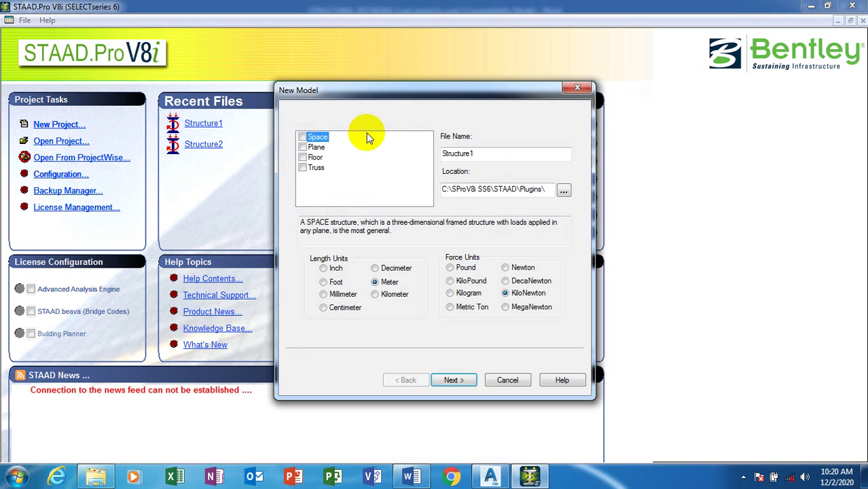
{"action": "left_click", "coordinate": [302, 137]}
{"action": "double_click", "coordinate": [496, 153]}
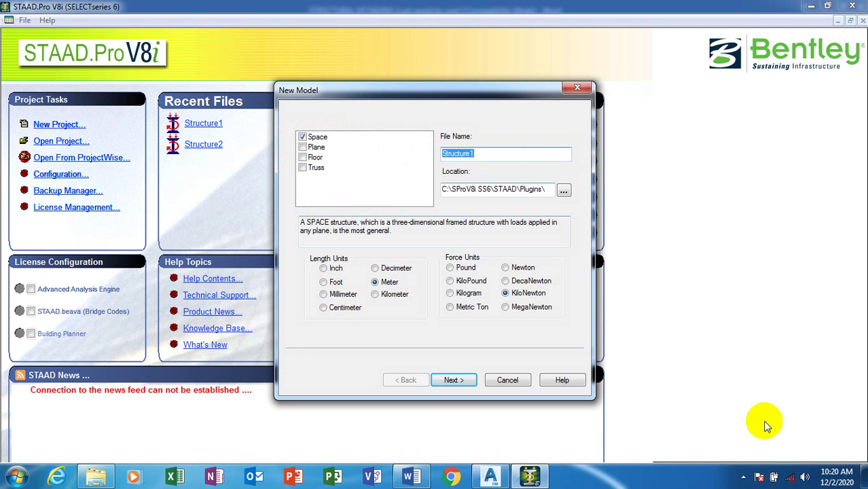
{"action": "type", "text": "tra"}
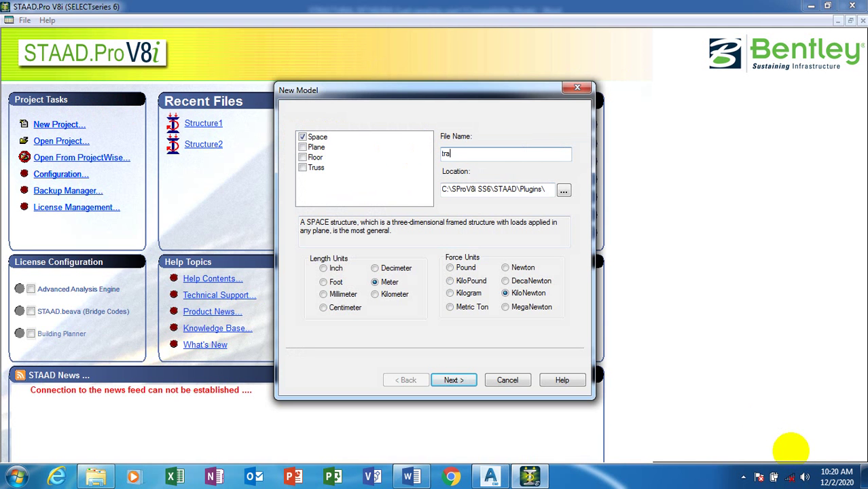
{"action": "type", "text": "ining"}
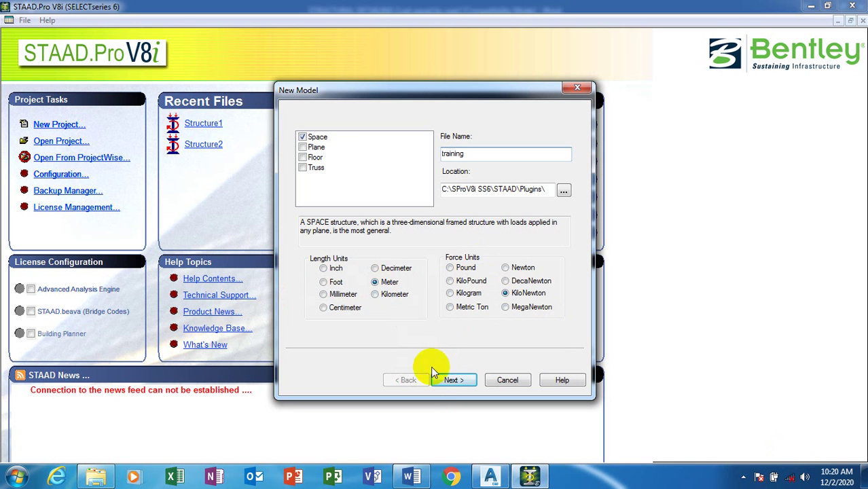
{"action": "left_click", "coordinate": [451, 380]}
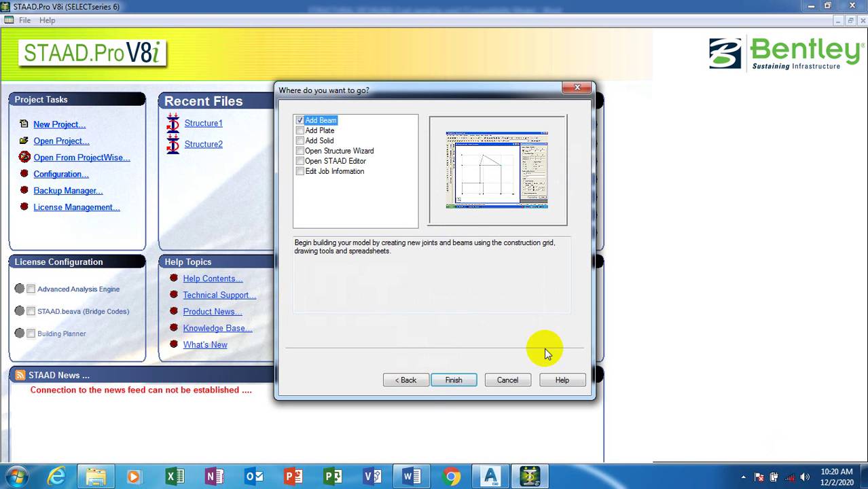
{"action": "left_click", "coordinate": [453, 380]}
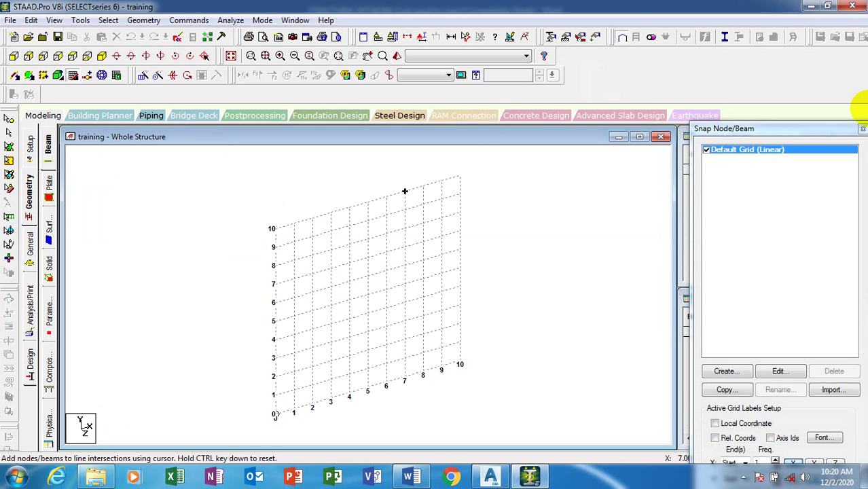
{"action": "left_click", "coordinate": [862, 129]}
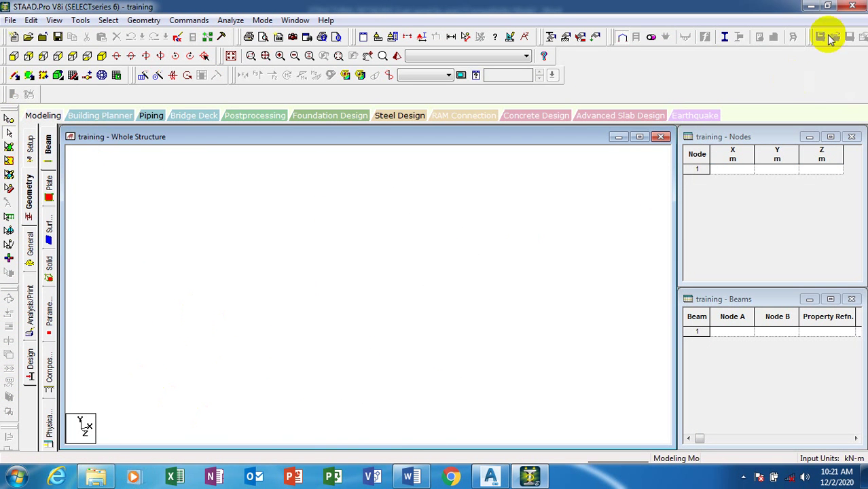
Switch to AutoCAD Civil 3D and draw a small circle in the empty area beside the loaded beam diagram
{"action": "left_click", "coordinate": [810, 6]}
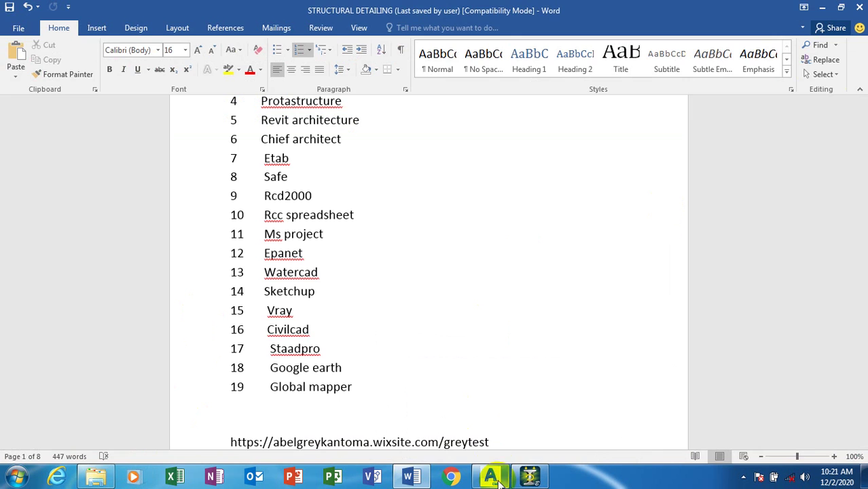
{"action": "left_click", "coordinate": [492, 477]}
{"action": "scroll", "coordinate": [329, 310], "scroll_direction": "down", "scroll_amount": 6}
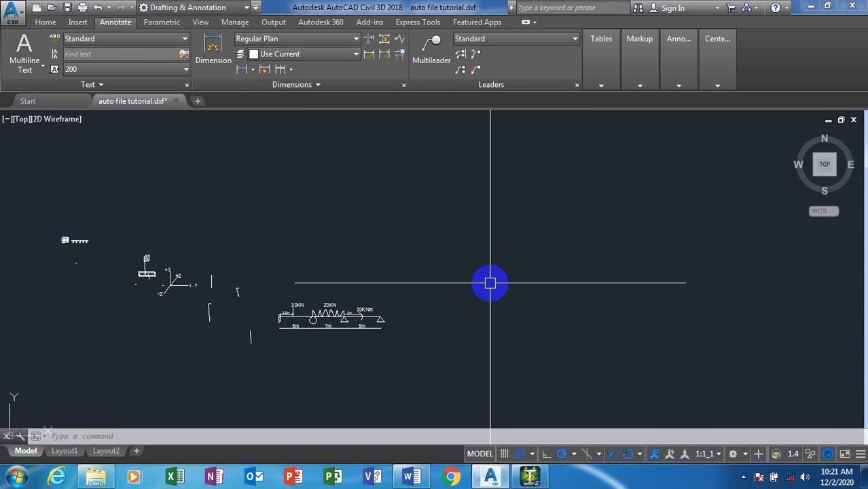
{"action": "scroll", "coordinate": [491, 283], "scroll_direction": "up", "scroll_amount": 3}
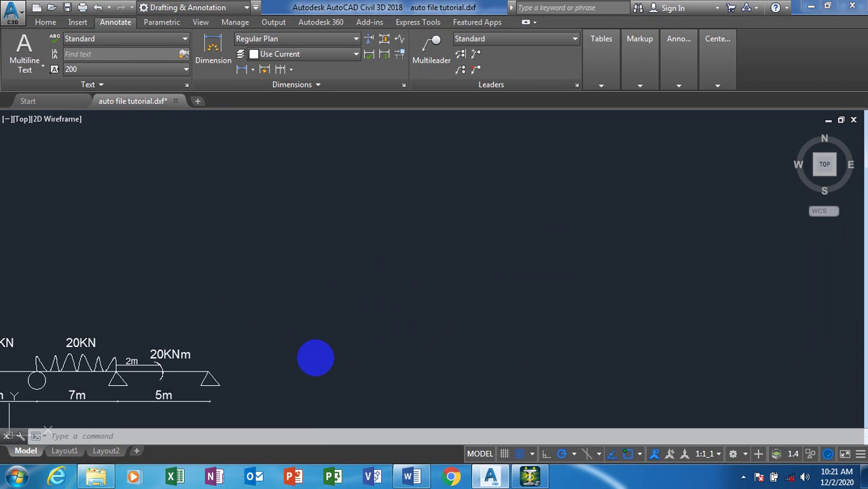
{"action": "type", "text": "c"}
{"action": "key", "text": "Return"}
{"action": "left_click", "coordinate": [317, 354]}
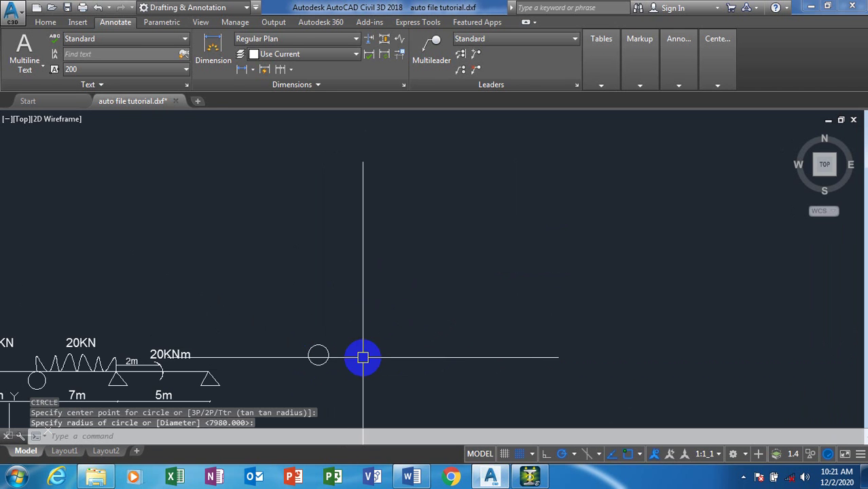
Copy the circle twice along a horizontal line, at about 203460 and 423580 units from the original
{"action": "type", "text": "co"}
{"action": "key", "text": "Return"}
{"action": "left_click", "coordinate": [319, 358]}
{"action": "key", "text": "Return"}
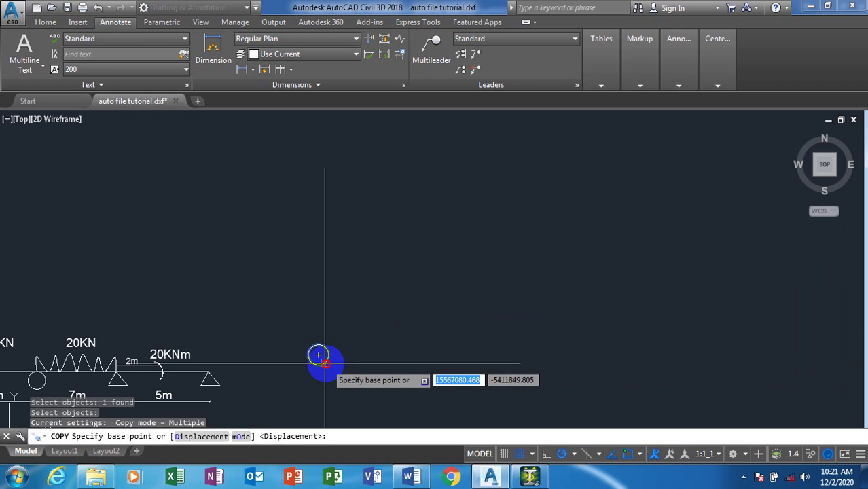
{"action": "left_click", "coordinate": [325, 364]}
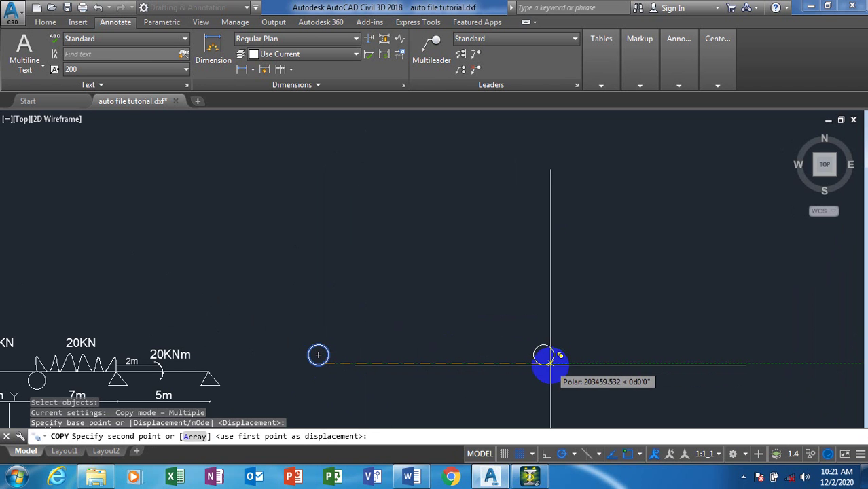
{"action": "left_click", "coordinate": [550, 365]}
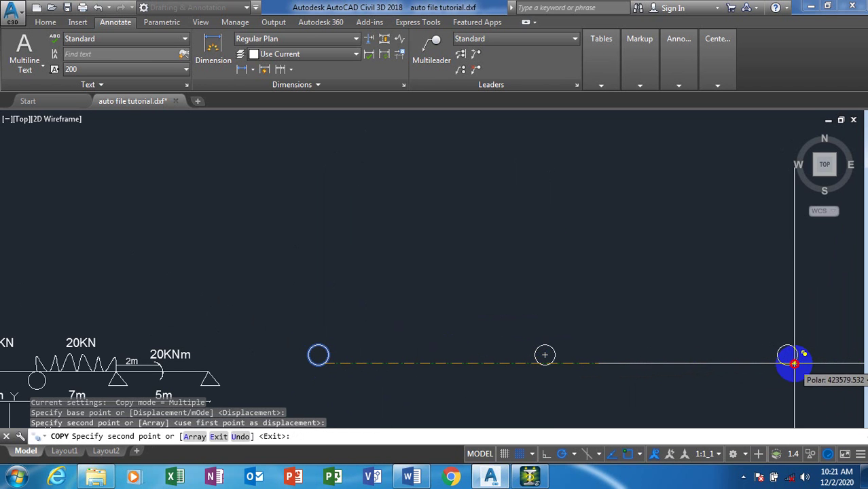
{"action": "left_click", "coordinate": [795, 364]}
{"action": "scroll", "coordinate": [610, 364], "scroll_direction": "down", "scroll_amount": 3}
{"action": "key", "text": "Escape"}
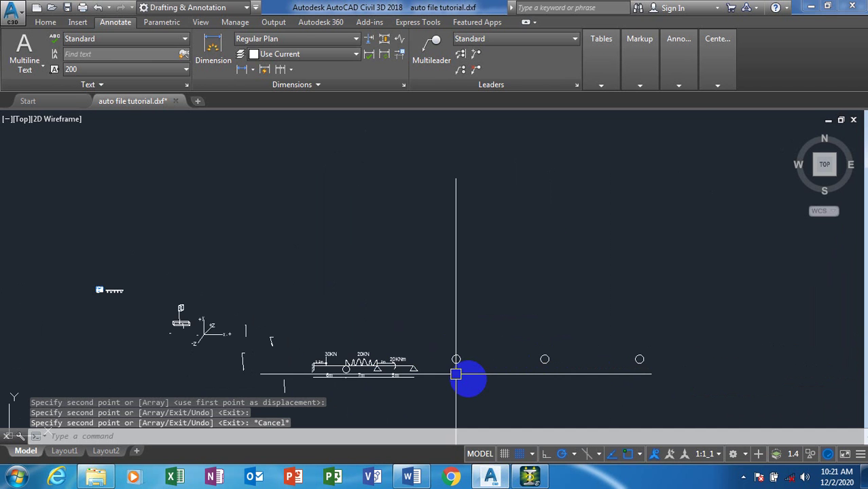
Draw connected horizontal line segments from the first circle through the middle circle to the last circle
{"action": "scroll", "coordinate": [468, 377], "scroll_direction": "up", "scroll_amount": 4}
{"action": "type", "text": "l"}
{"action": "key", "text": "Return"}
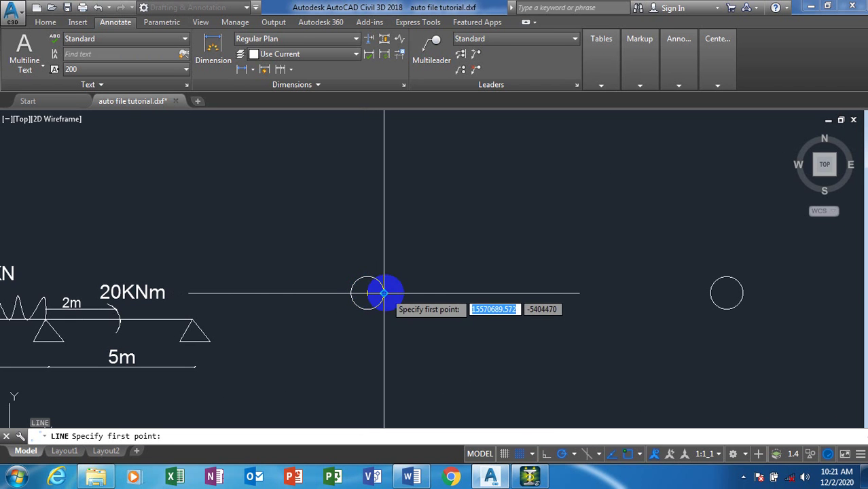
{"action": "left_click", "coordinate": [383, 293]}
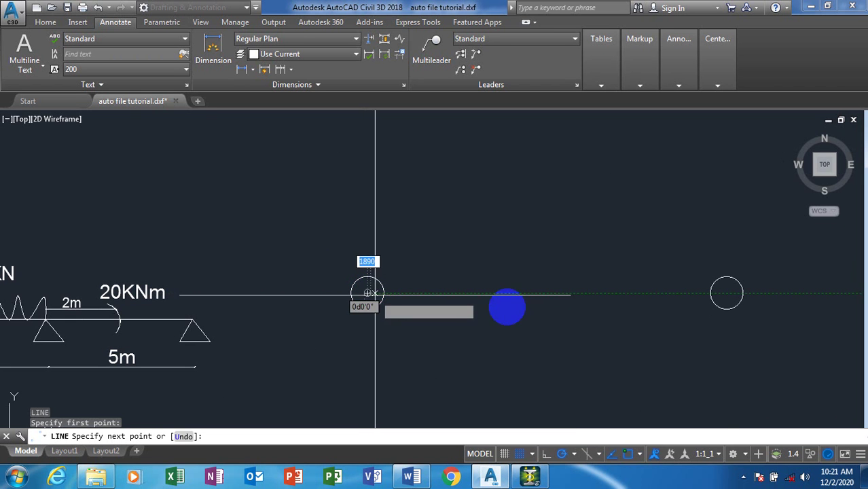
{"action": "left_click", "coordinate": [723, 292]}
{"action": "scroll", "coordinate": [382, 298], "scroll_direction": "down", "scroll_amount": 6}
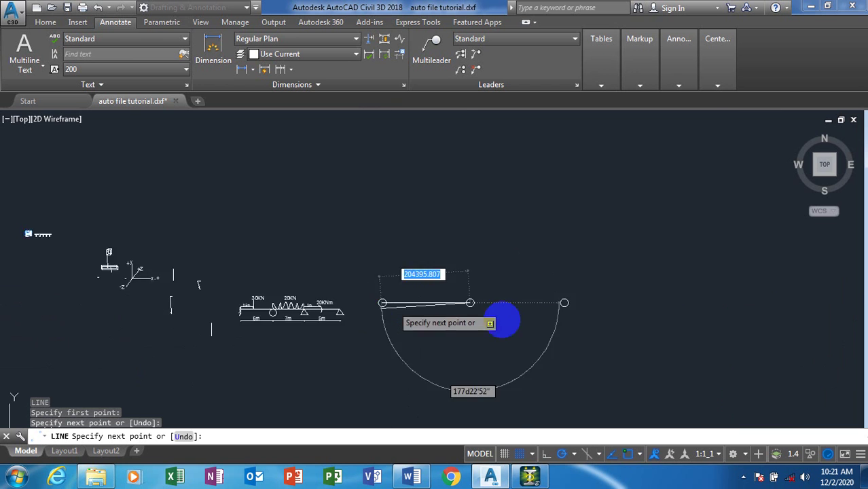
{"action": "scroll", "coordinate": [558, 306], "scroll_direction": "up", "scroll_amount": 4}
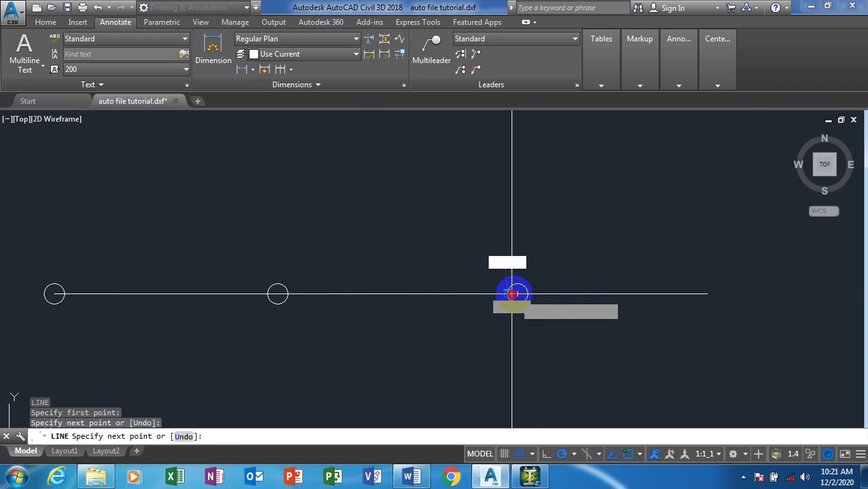
{"action": "left_click", "coordinate": [514, 293]}
{"action": "key", "text": "Escape"}
{"action": "scroll", "coordinate": [566, 316], "scroll_direction": "down", "scroll_amount": 3}
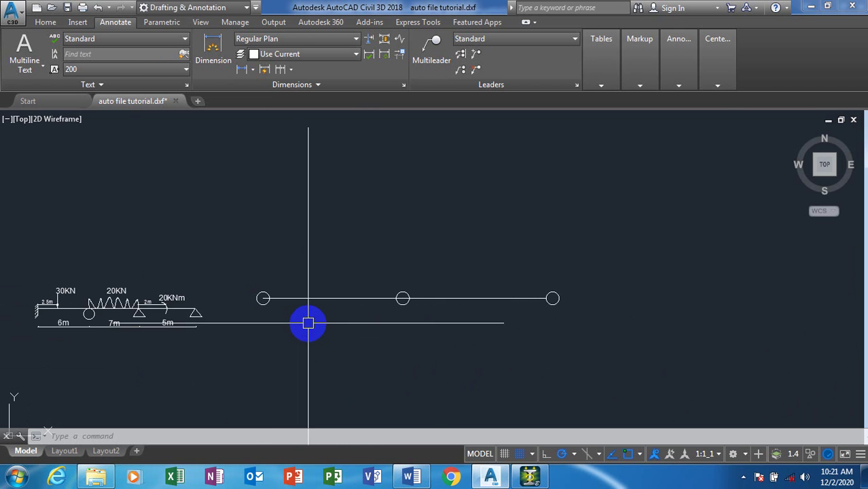
Examine the loaded beam diagram's 6m, 7m and 5m spans, supports and loads, comparing it with the node-and-beam sketch
{"action": "left_click_drag", "start_coordinate": [308, 323], "coordinate": [515, 420]}
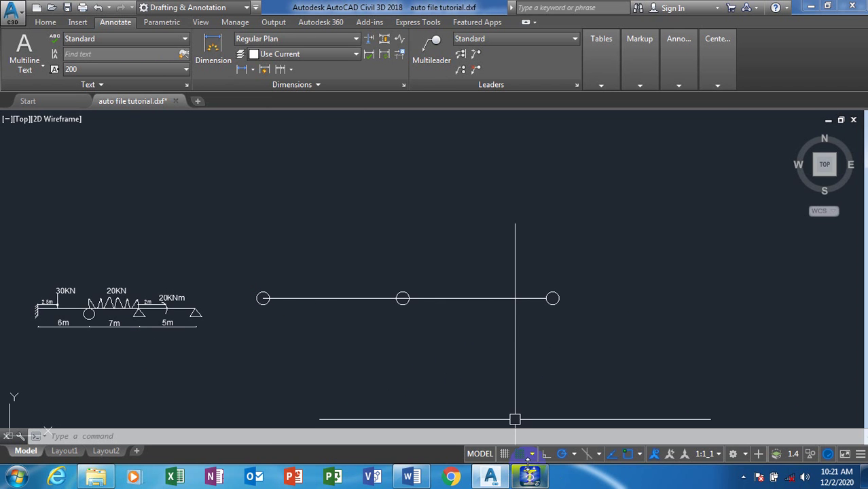
{"action": "key", "text": "Escape"}
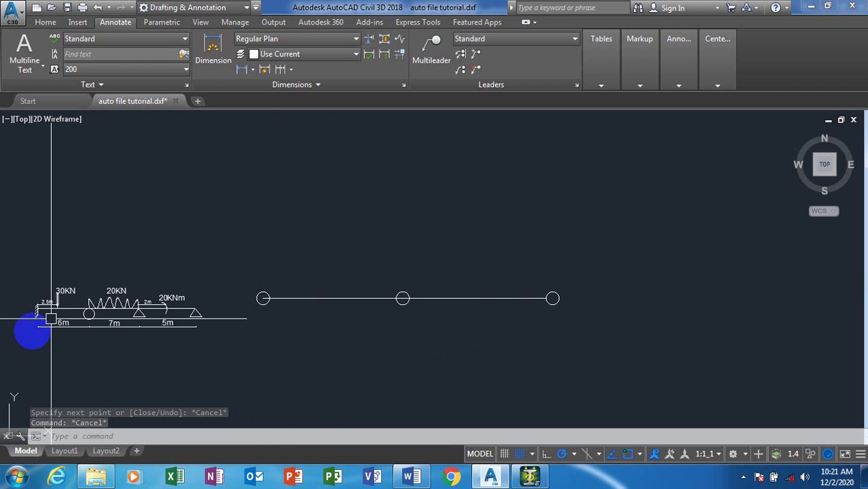
{"action": "scroll", "coordinate": [32, 332], "scroll_direction": "up", "scroll_amount": 4}
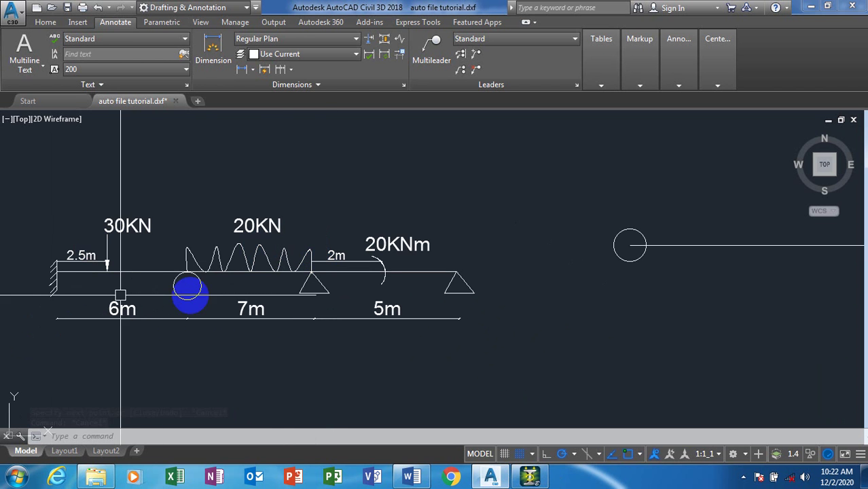
{"action": "scroll", "coordinate": [35, 307], "scroll_direction": "down", "scroll_amount": 2}
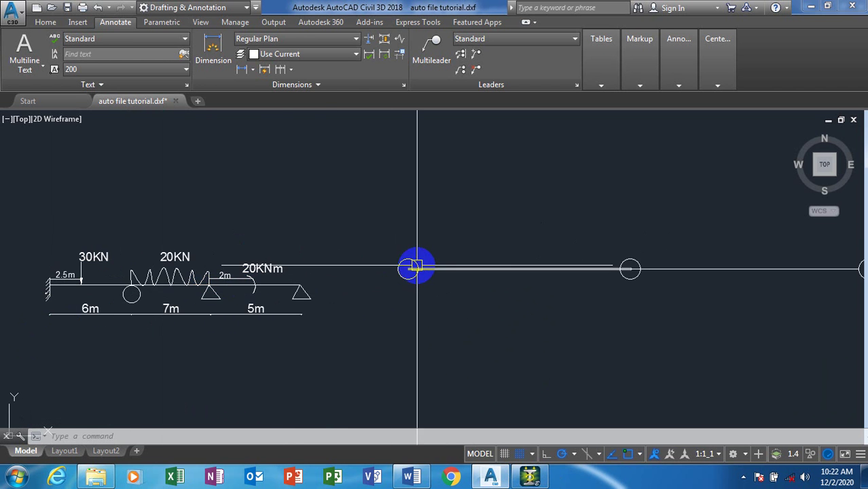
{"action": "scroll", "coordinate": [29, 287], "scroll_direction": "up", "scroll_amount": 2}
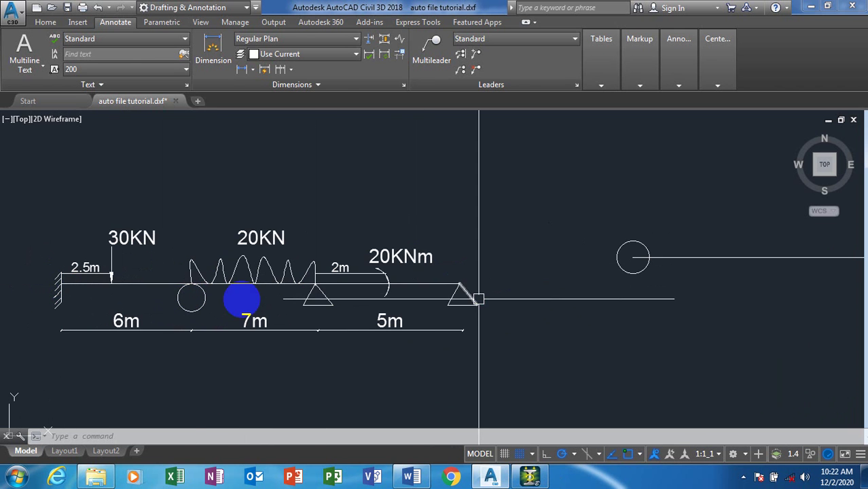
{"action": "scroll", "coordinate": [170, 299], "scroll_direction": "down", "scroll_amount": 4}
{"action": "scroll", "coordinate": [87, 293], "scroll_direction": "up", "scroll_amount": 2}
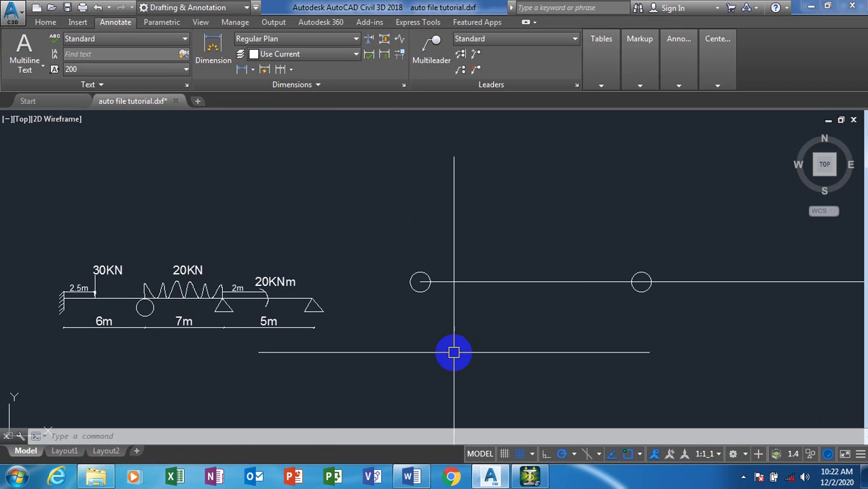
{"action": "scroll", "coordinate": [475, 294], "scroll_direction": "down", "scroll_amount": 2}
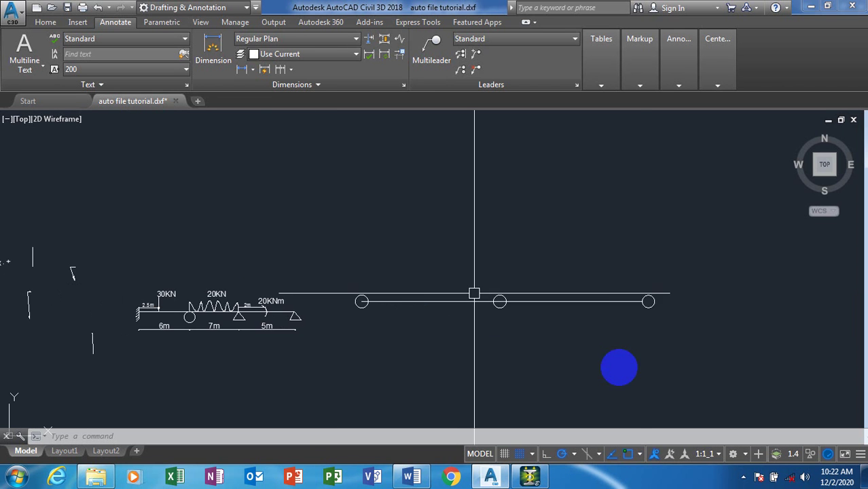
{"action": "scroll", "coordinate": [682, 296], "scroll_direction": "up", "scroll_amount": 2}
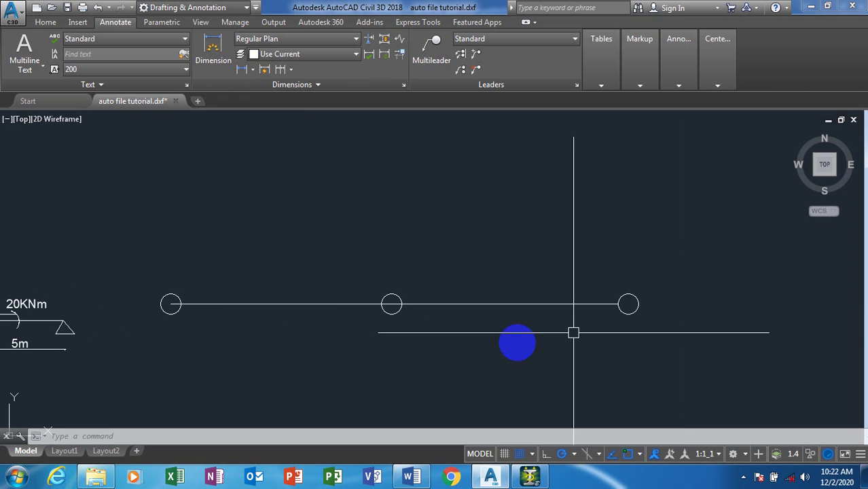
{"action": "scroll", "coordinate": [474, 312], "scroll_direction": "down", "scroll_amount": 4}
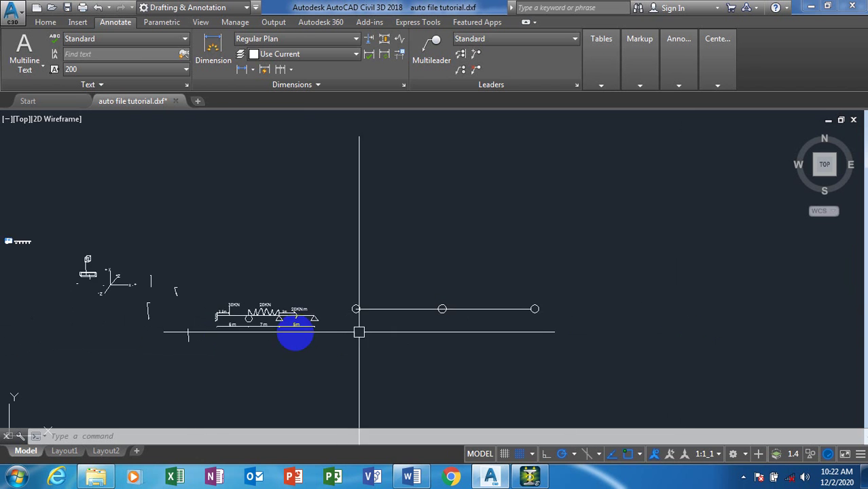
{"action": "scroll", "coordinate": [234, 310], "scroll_direction": "up", "scroll_amount": 10}
{"action": "scroll", "coordinate": [48, 271], "scroll_direction": "down", "scroll_amount": 2}
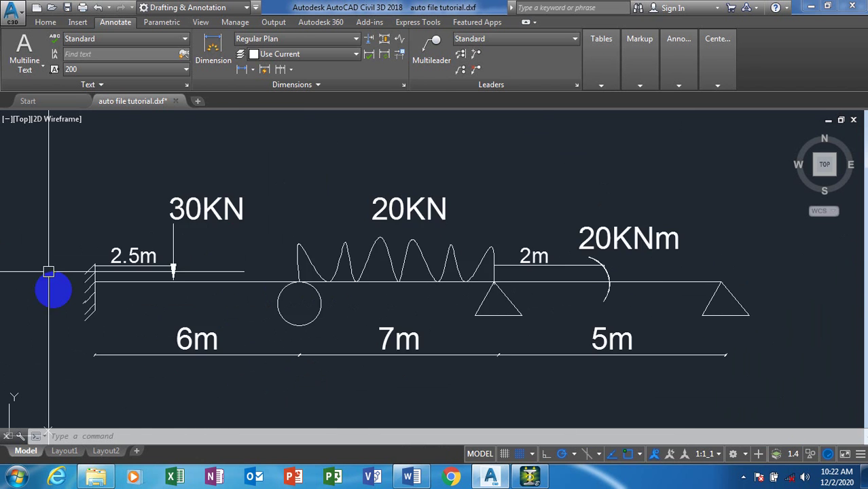
{"action": "scroll", "coordinate": [48, 272], "scroll_direction": "down", "scroll_amount": 3}
{"action": "scroll", "coordinate": [43, 285], "scroll_direction": "up", "scroll_amount": 3}
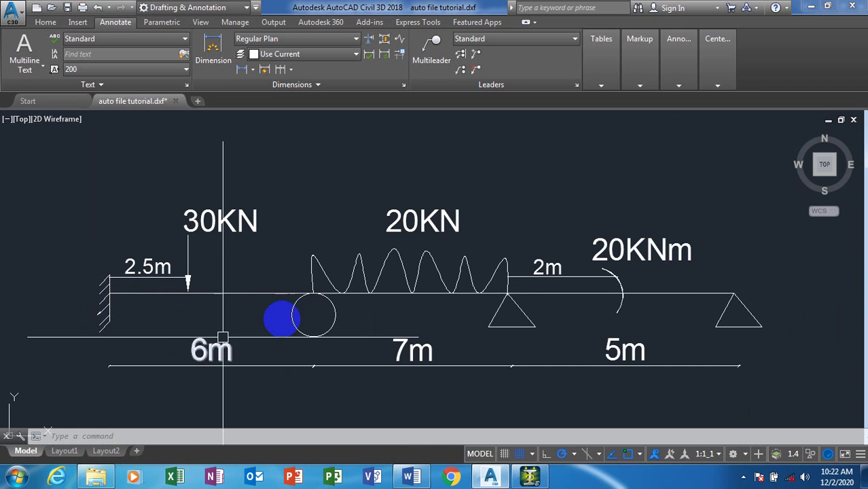
{"action": "scroll", "coordinate": [231, 291], "scroll_direction": "down", "scroll_amount": 2}
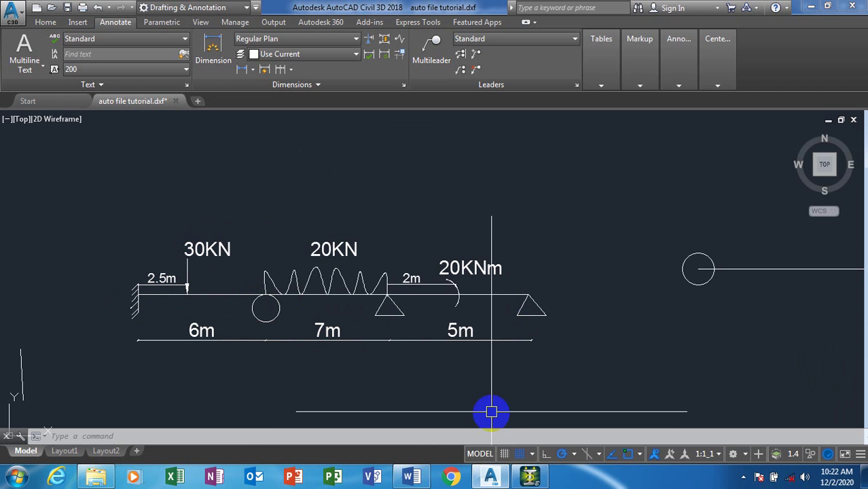
Switch to STAAD.Pro and compare the empty training model with the loaded beam diagram in AutoCAD Civil 3D
{"action": "left_click", "coordinate": [530, 477]}
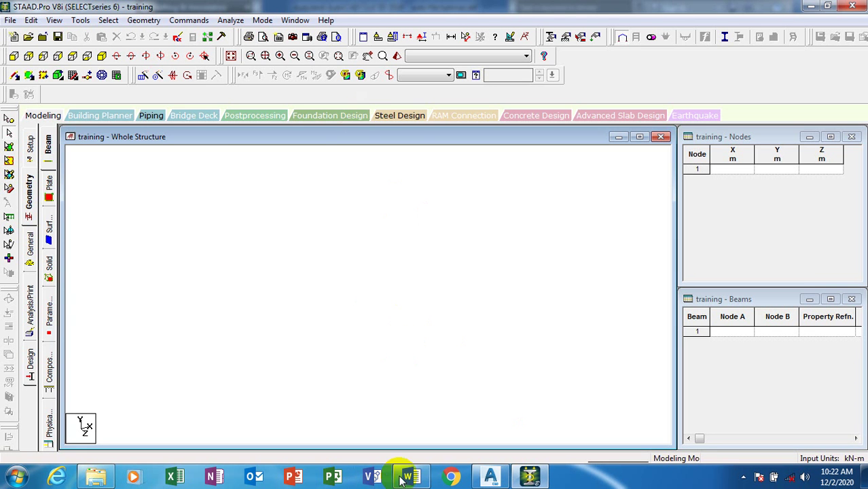
{"action": "mouse_move", "coordinate": [424, 479]}
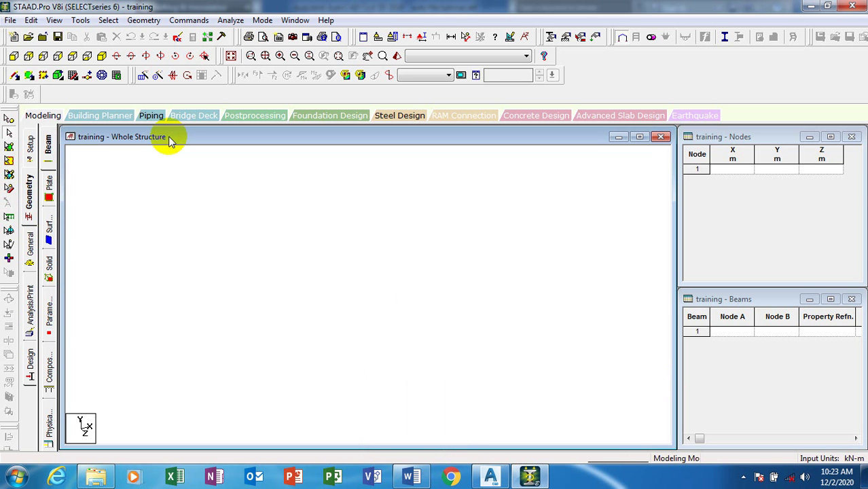
{"action": "left_click", "coordinate": [494, 475]}
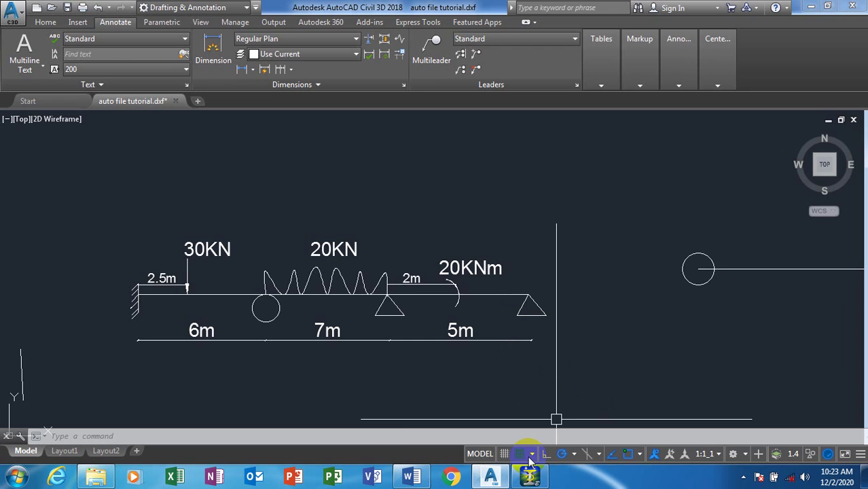
{"action": "left_click", "coordinate": [531, 478]}
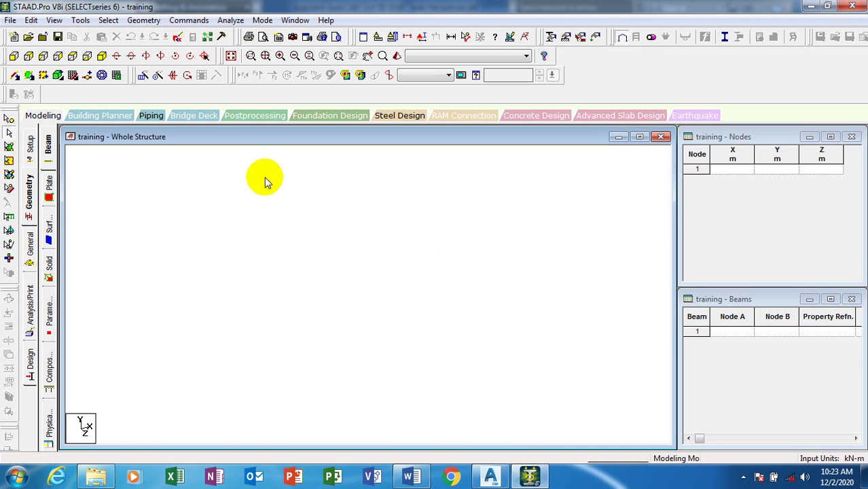
Review the default linear grid in the Snap Node/Beam settings, close them, and select node 1's X coordinate cell in the Nodes table
{"action": "left_click", "coordinate": [29, 210]}
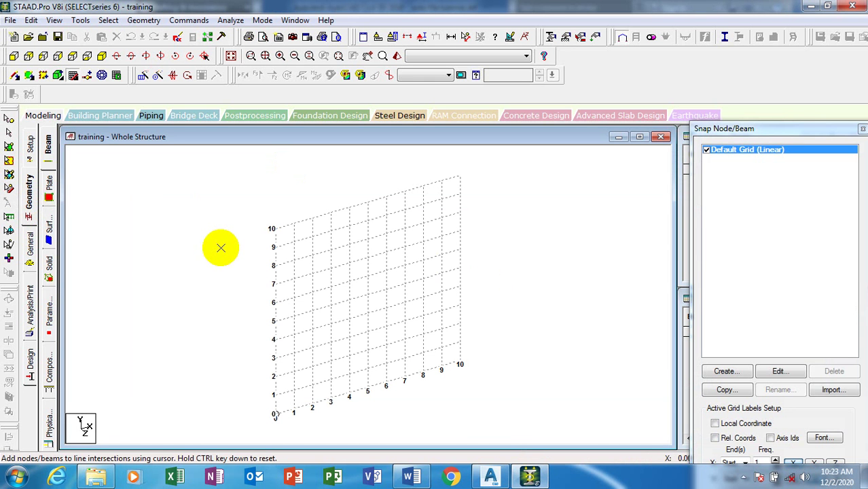
{"action": "left_click_drag", "start_coordinate": [795, 128], "coordinate": [720, 115]}
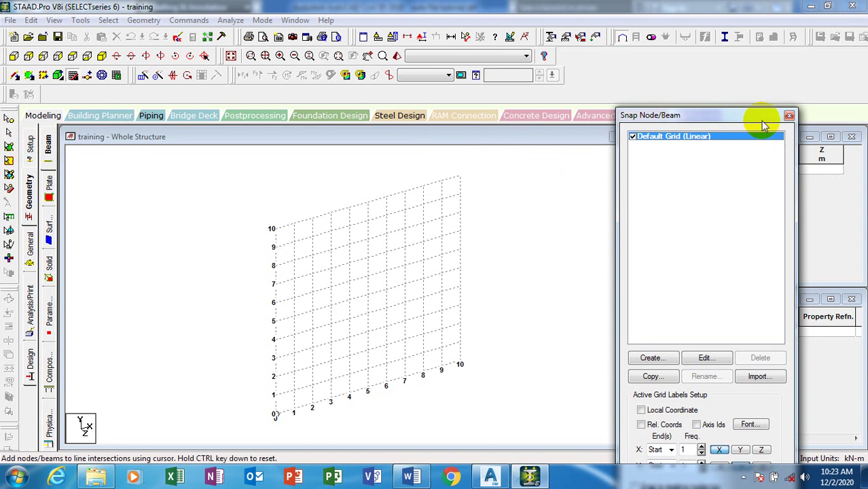
{"action": "left_click", "coordinate": [653, 357]}
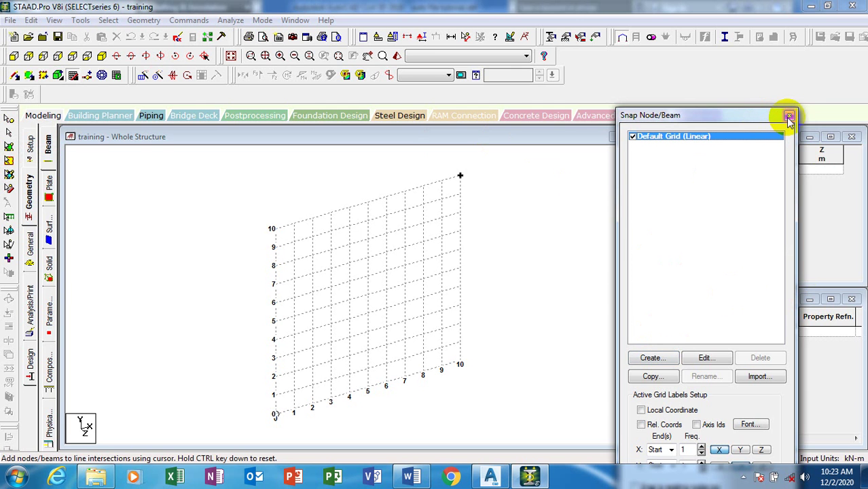
{"action": "left_click", "coordinate": [788, 116]}
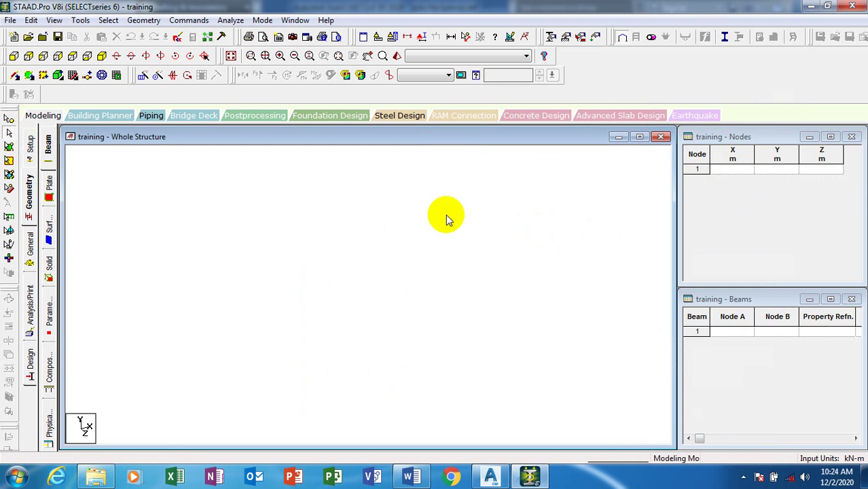
{"action": "left_click", "coordinate": [27, 198]}
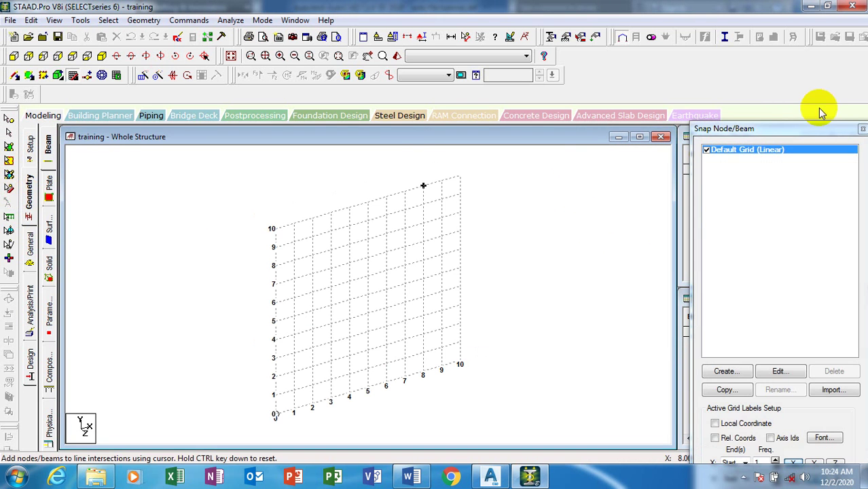
{"action": "left_click", "coordinate": [862, 129]}
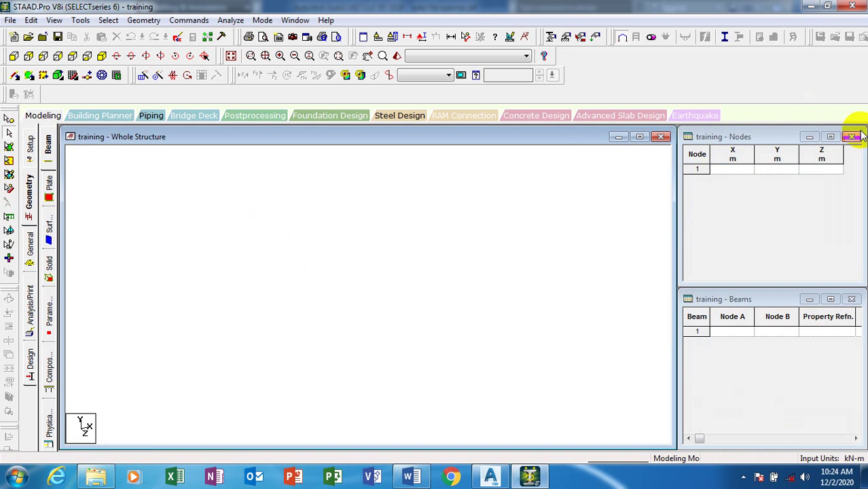
{"action": "left_click", "coordinate": [730, 169]}
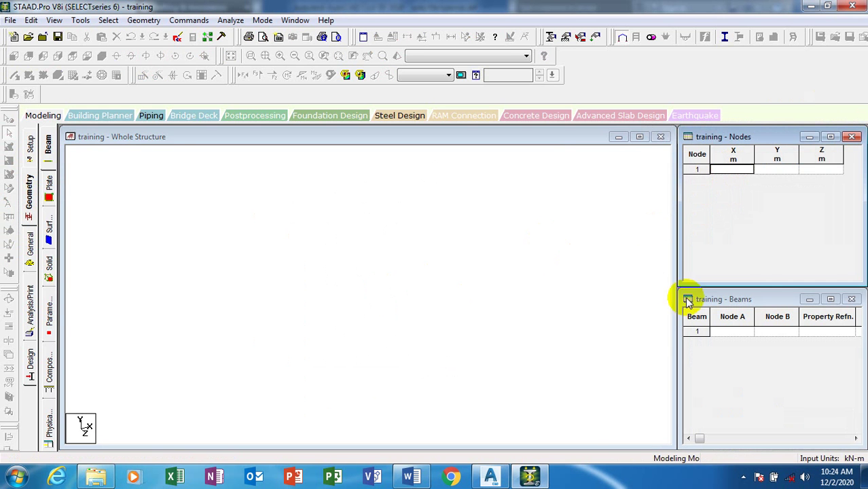
Switch to AutoCAD Civil 3D and examine the X, Y and Z axis diagram with its positive and negative directions
{"action": "left_click", "coordinate": [490, 477]}
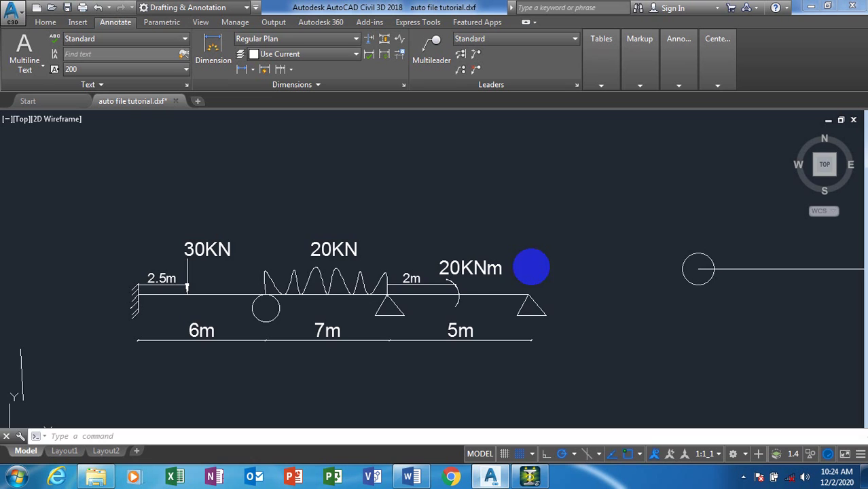
{"action": "scroll", "coordinate": [274, 197], "scroll_direction": "down", "scroll_amount": 2}
{"action": "scroll", "coordinate": [462, 295], "scroll_direction": "down", "scroll_amount": 2}
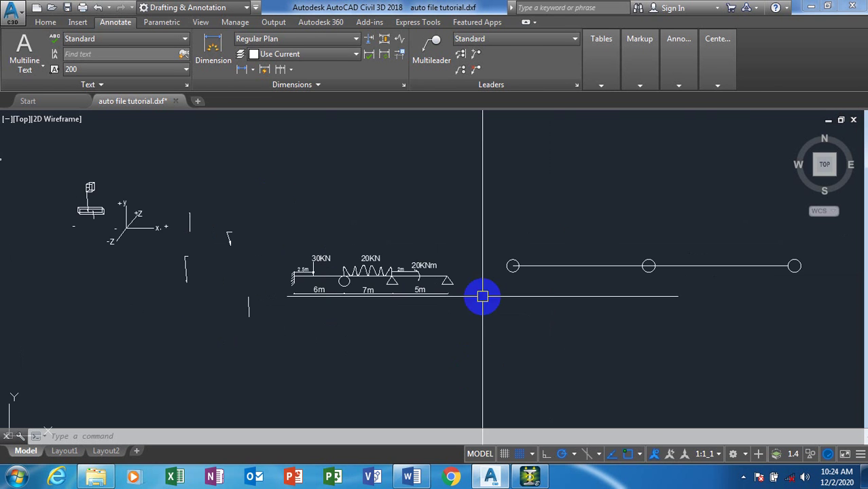
{"action": "scroll", "coordinate": [503, 329], "scroll_direction": "down", "scroll_amount": 2}
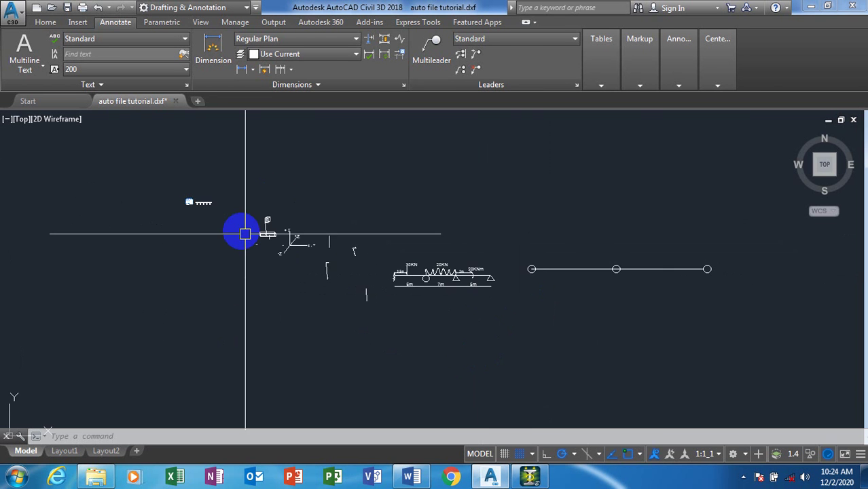
{"action": "scroll", "coordinate": [242, 230], "scroll_direction": "up", "scroll_amount": 5}
{"action": "scroll", "coordinate": [336, 204], "scroll_direction": "up", "scroll_amount": 3}
{"action": "scroll", "coordinate": [330, 168], "scroll_direction": "down", "scroll_amount": 4}
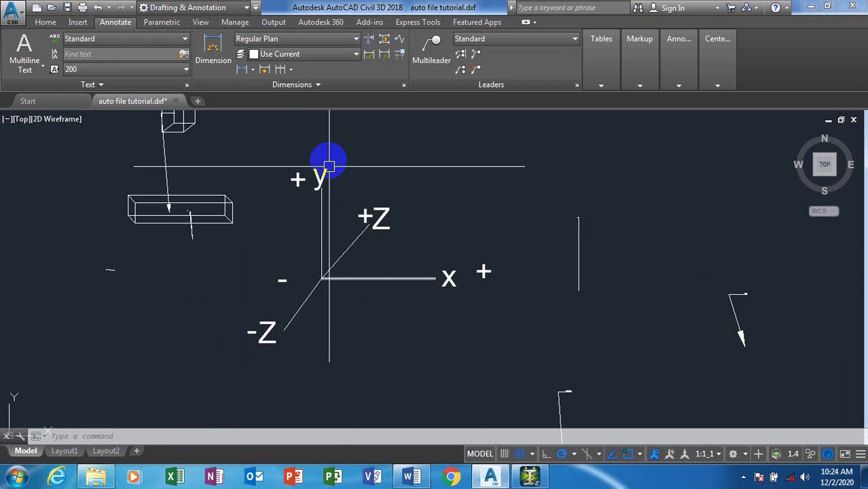
{"action": "scroll", "coordinate": [339, 229], "scroll_direction": "up", "scroll_amount": 2}
{"action": "scroll", "coordinate": [469, 339], "scroll_direction": "down", "scroll_amount": 2}
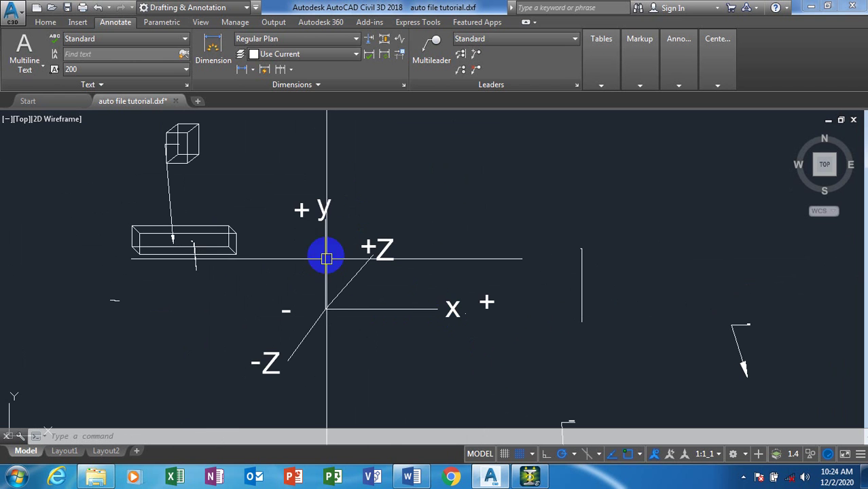
{"action": "scroll", "coordinate": [326, 252], "scroll_direction": "up", "scroll_amount": 4}
{"action": "scroll", "coordinate": [384, 279], "scroll_direction": "down", "scroll_amount": 4}
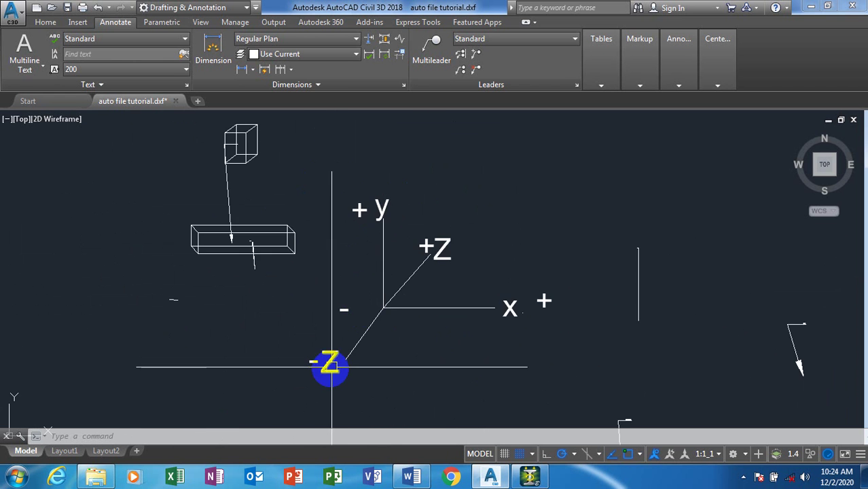
{"action": "scroll", "coordinate": [329, 357], "scroll_direction": "up", "scroll_amount": 3}
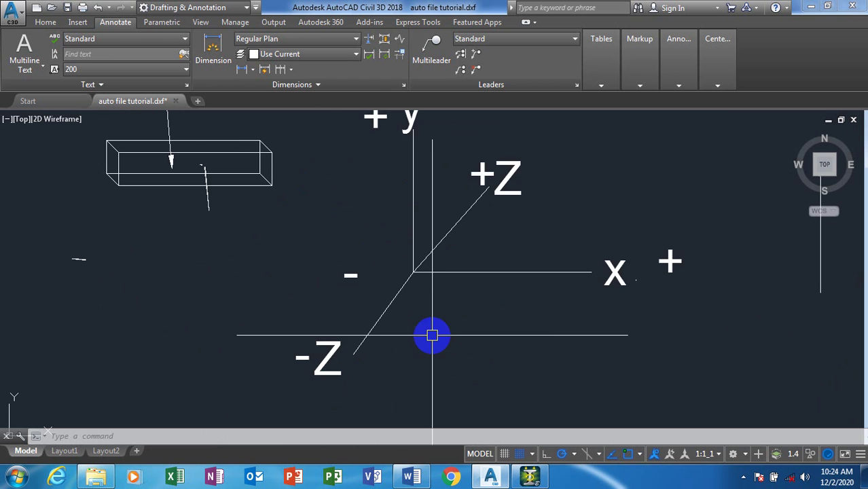
{"action": "scroll", "coordinate": [438, 336], "scroll_direction": "down", "scroll_amount": 2}
{"action": "scroll", "coordinate": [465, 299], "scroll_direction": "up", "scroll_amount": 4}
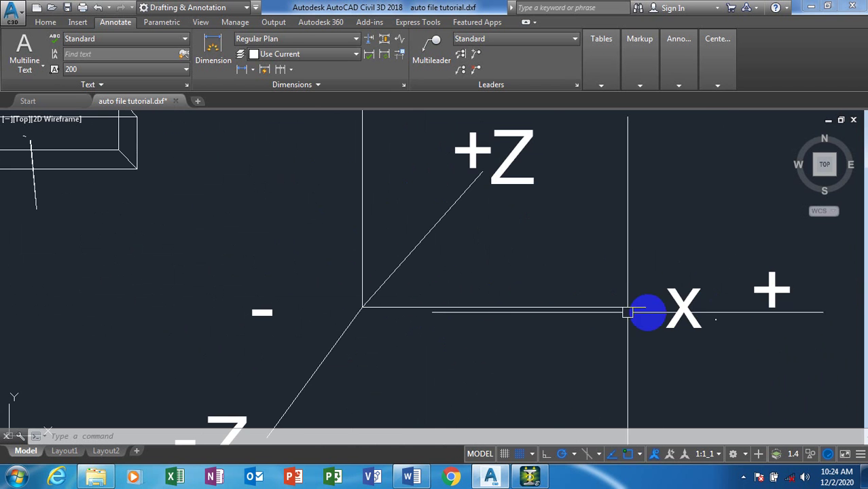
{"action": "scroll", "coordinate": [441, 281], "scroll_direction": "down", "scroll_amount": 1}
{"action": "scroll", "coordinate": [410, 192], "scroll_direction": "up", "scroll_amount": 2}
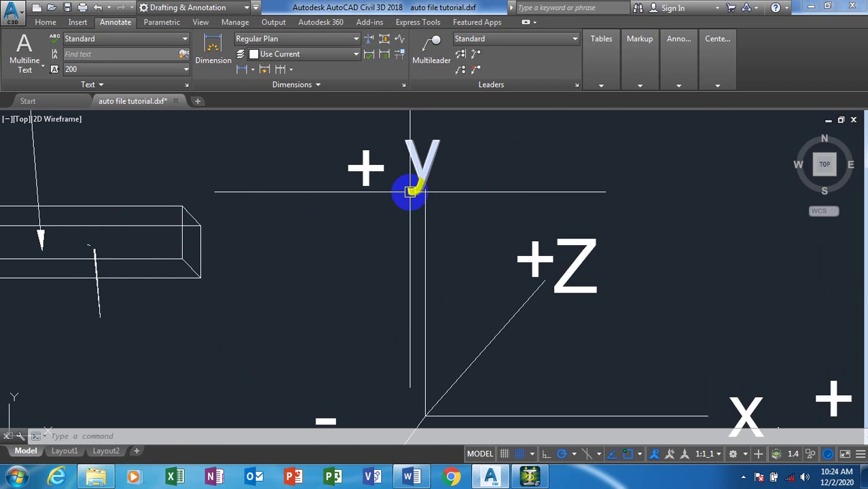
{"action": "scroll", "coordinate": [401, 206], "scroll_direction": "down", "scroll_amount": 2}
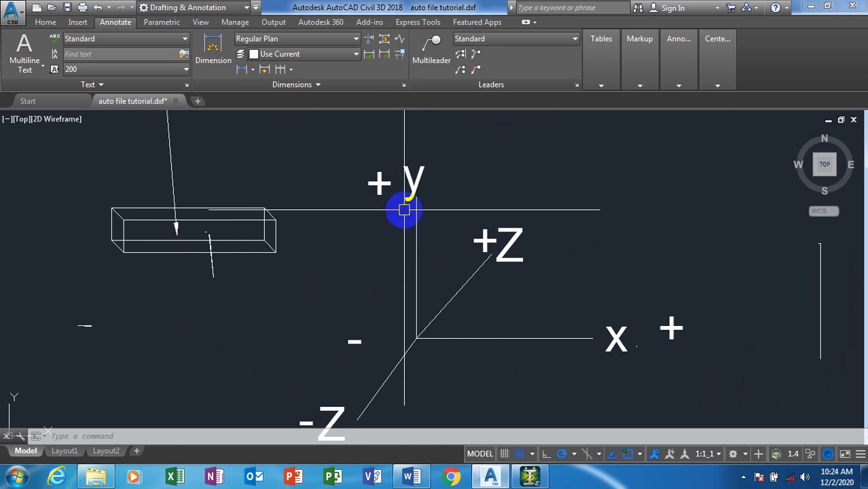
Draw a vertical line downward from the axis origin for the negative Y axis
{"action": "type", "text": "l"}
{"action": "key", "text": "Return"}
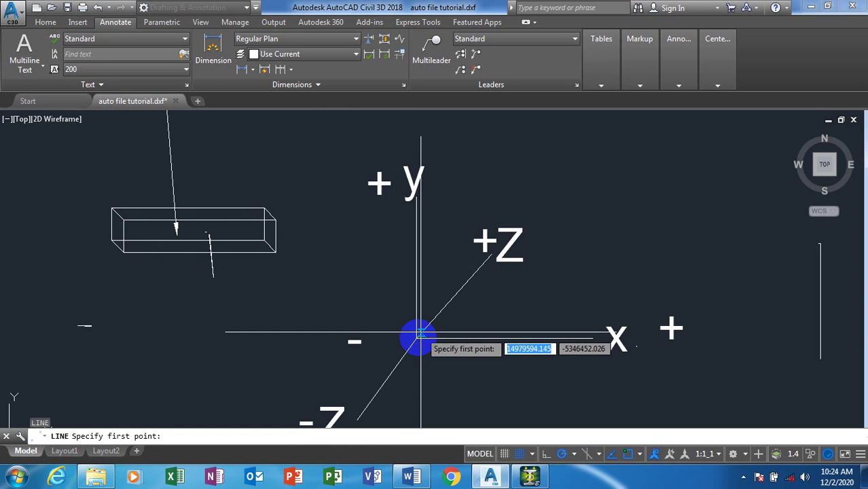
{"action": "left_click", "coordinate": [418, 335]}
{"action": "scroll", "coordinate": [414, 350], "scroll_direction": "up", "scroll_amount": 4}
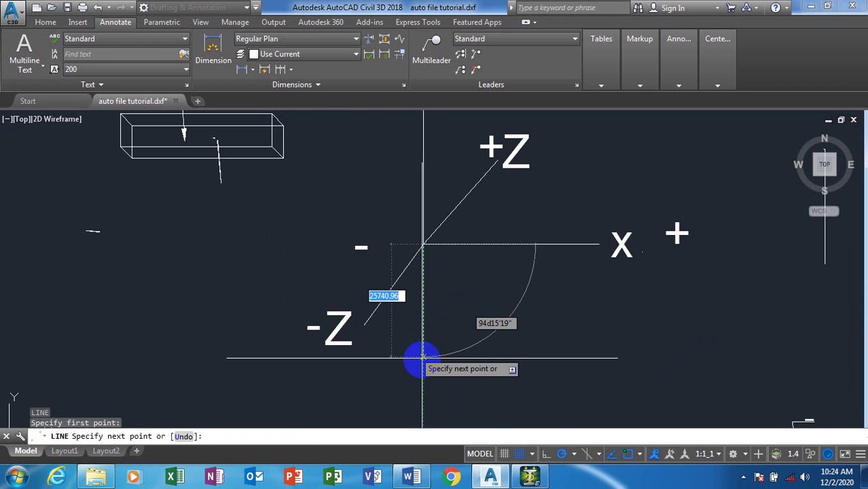
{"action": "left_click", "coordinate": [422, 367]}
{"action": "key", "text": "Escape"}
{"action": "scroll", "coordinate": [449, 326], "scroll_direction": "down", "scroll_amount": 2}
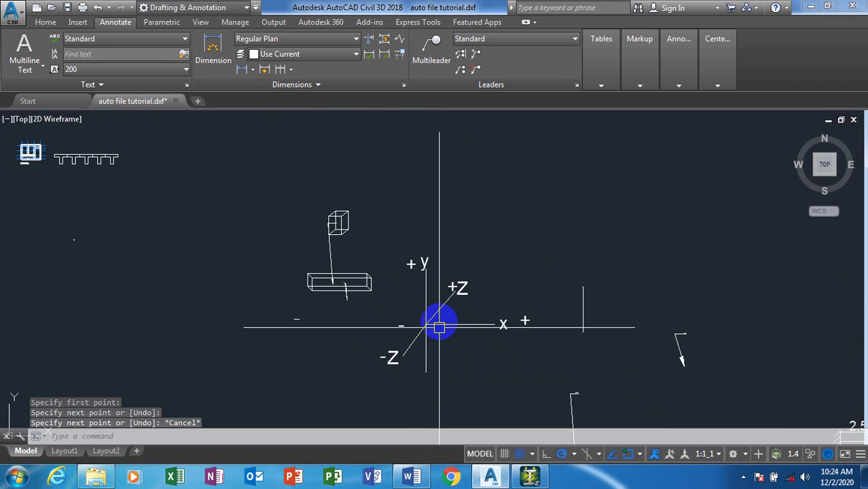
Copy the y label to just below the lower end of the vertical axis
{"action": "scroll", "coordinate": [430, 259], "scroll_direction": "up", "scroll_amount": 2}
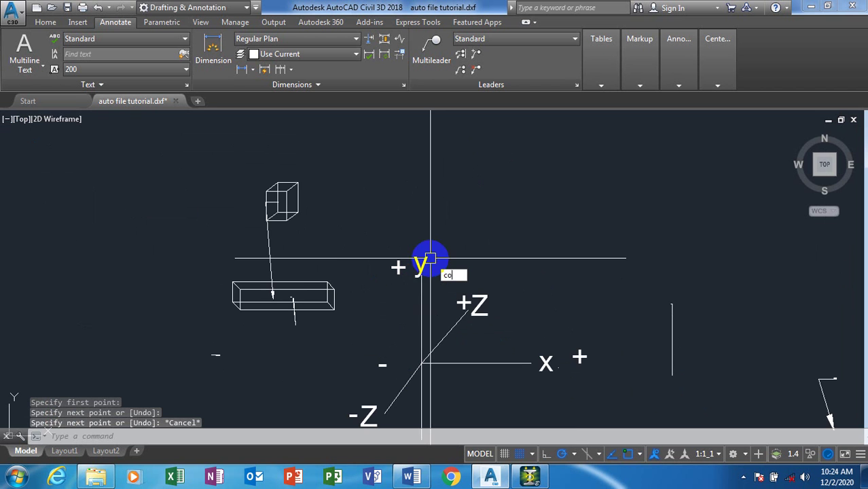
{"action": "type", "text": "co"}
{"action": "key", "text": "Return"}
{"action": "left_click", "coordinate": [416, 265]}
{"action": "key", "text": "Return"}
{"action": "left_click", "coordinate": [431, 234]}
{"action": "scroll", "coordinate": [443, 298], "scroll_direction": "down", "scroll_amount": 2}
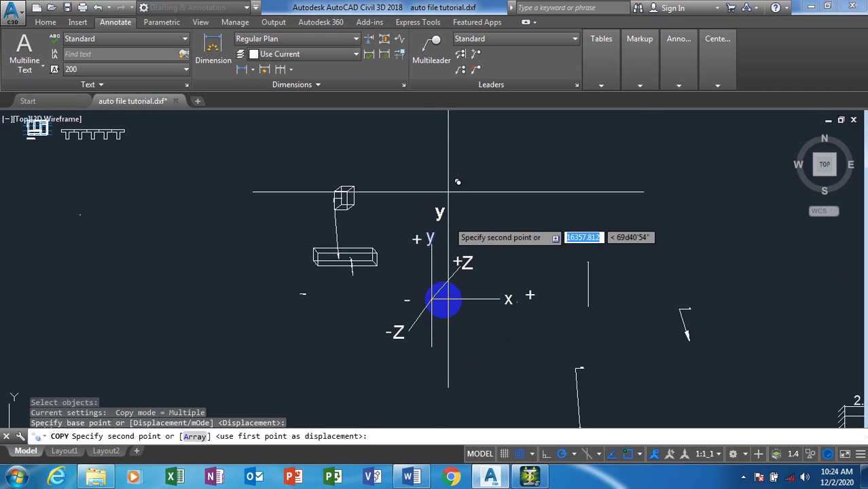
{"action": "scroll", "coordinate": [441, 316], "scroll_direction": "up", "scroll_amount": 4}
{"action": "scroll", "coordinate": [435, 360], "scroll_direction": "down", "scroll_amount": 2}
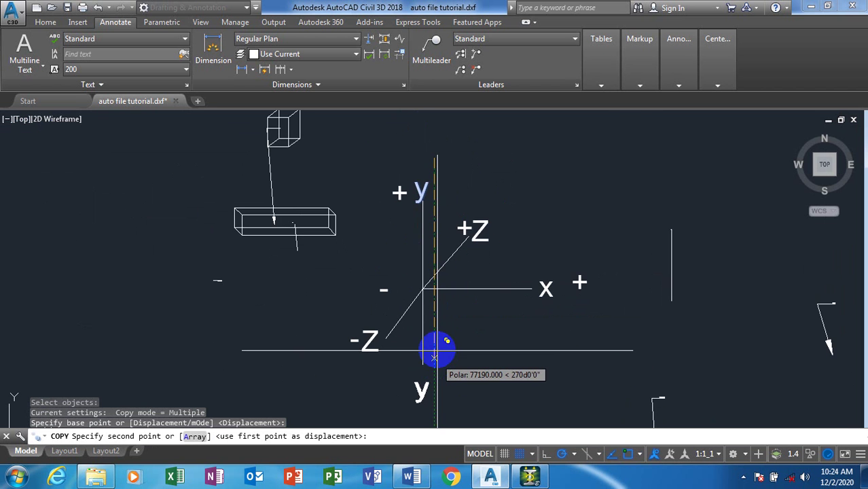
{"action": "left_click", "coordinate": [435, 347]}
{"action": "key", "text": "Escape"}
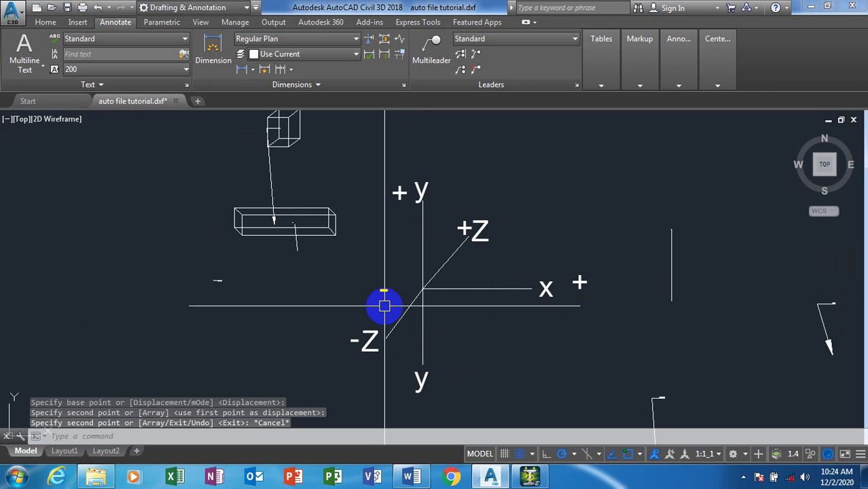
Copy the minus sign beside the origin to the front of the lower y label
{"action": "type", "text": "m"}
{"action": "key", "text": "Return"}
{"action": "key", "text": "Escape"}
{"action": "type", "text": "co"}
{"action": "key", "text": "Return"}
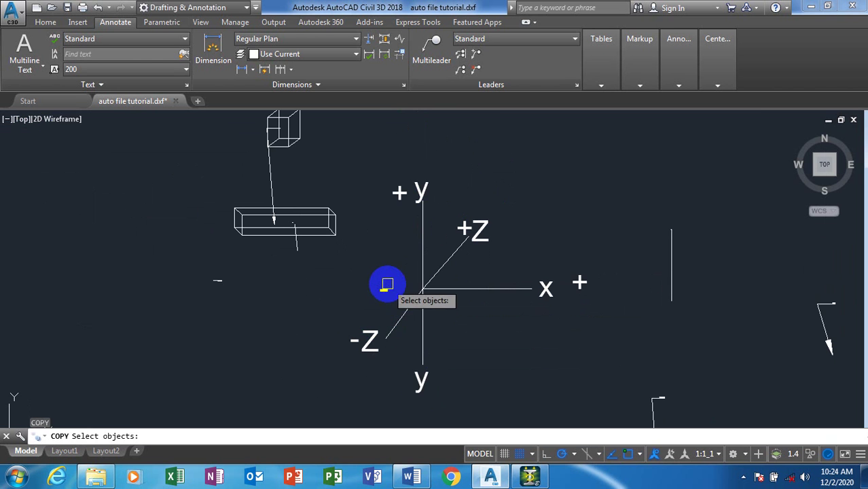
{"action": "left_click", "coordinate": [384, 303]}
{"action": "key", "text": "Return"}
{"action": "left_click", "coordinate": [384, 301]}
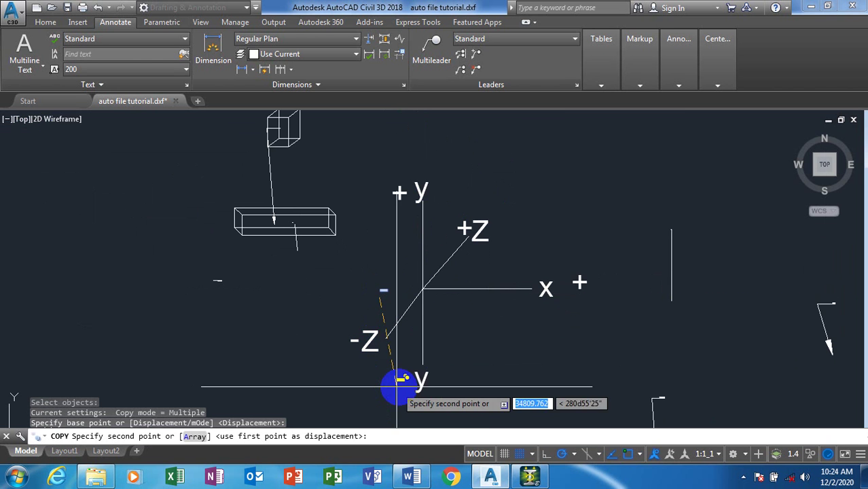
{"action": "left_click", "coordinate": [405, 386]}
{"action": "key", "text": "Escape"}
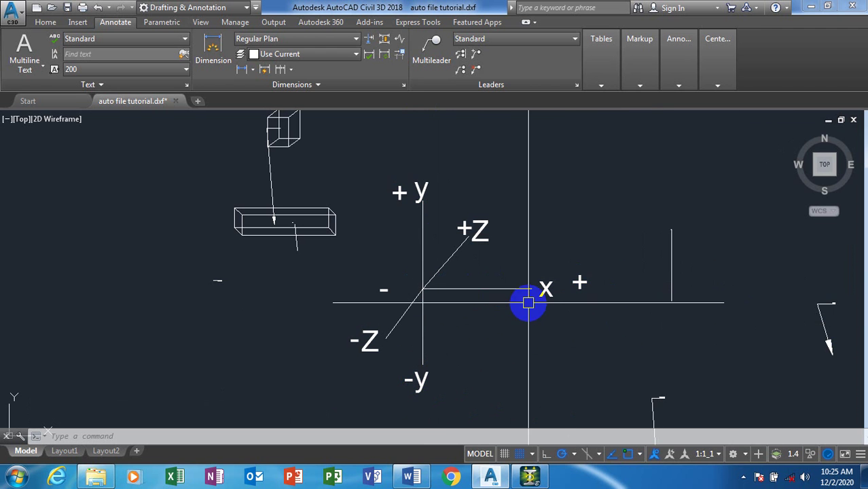
Copy the x label from the positive X axis to beside the minus sign near the origin
{"action": "type", "text": "ct o"}
{"action": "key", "text": "Return"}
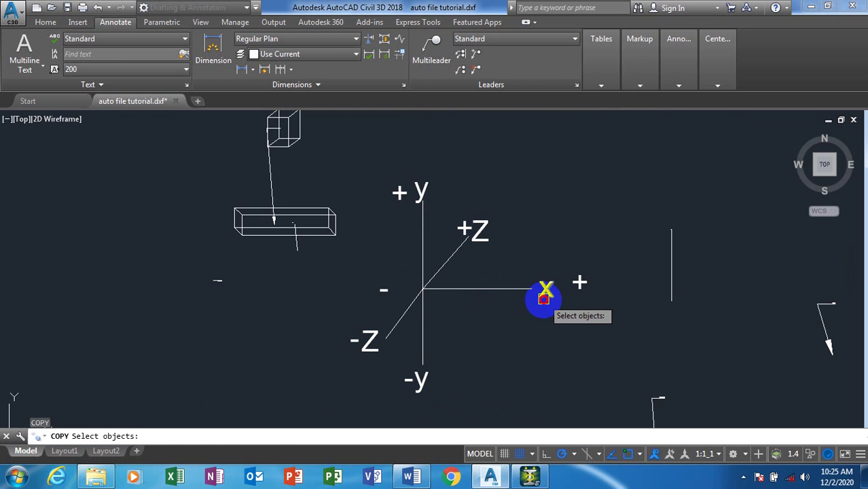
{"action": "left_click", "coordinate": [543, 297]}
{"action": "key", "text": "Return"}
{"action": "left_click", "coordinate": [533, 318]}
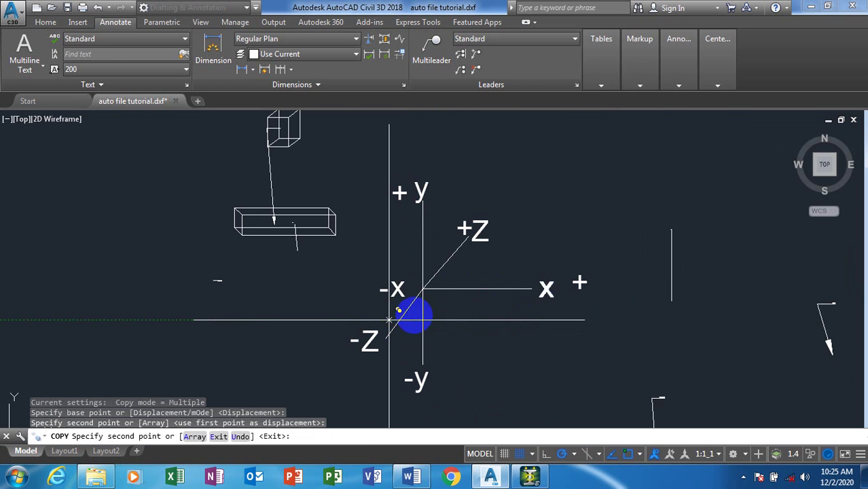
{"action": "key", "text": "Escape"}
{"action": "scroll", "coordinate": [363, 305], "scroll_direction": "up", "scroll_amount": 3}
{"action": "type", "text": "m"}
{"action": "key", "text": "Return"}
{"action": "left_click", "coordinate": [438, 256]}
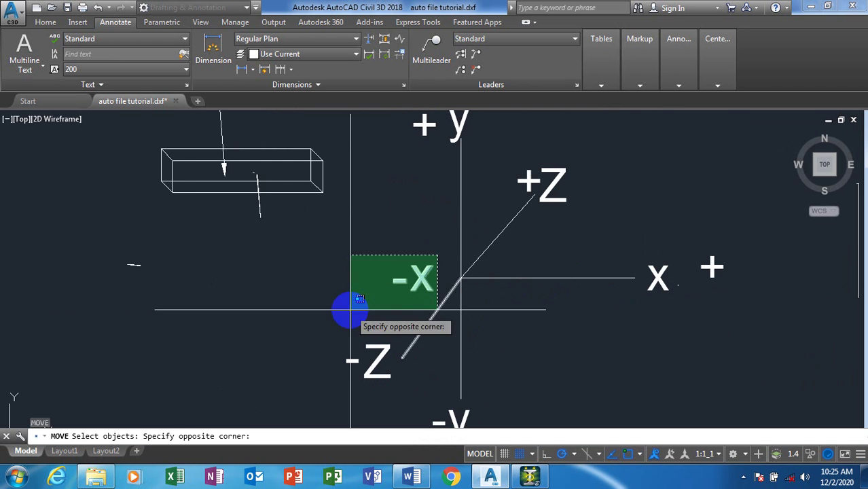
{"action": "left_click", "coordinate": [359, 299]}
{"action": "key", "text": "Escape"}
Copy the -x label, including its minus sign, horizontally farther away from the origin on the negative side
{"action": "type", "text": "co"}
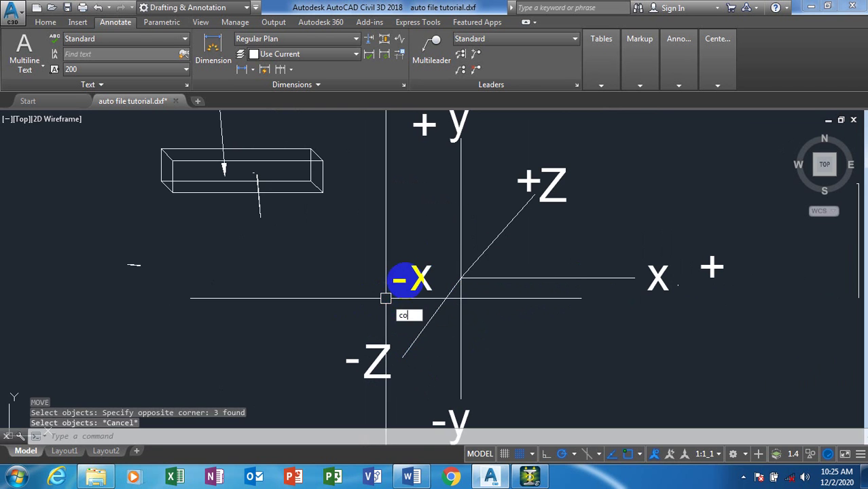
{"action": "key", "text": "Return"}
{"action": "left_click", "coordinate": [428, 250]}
{"action": "left_click", "coordinate": [372, 285]}
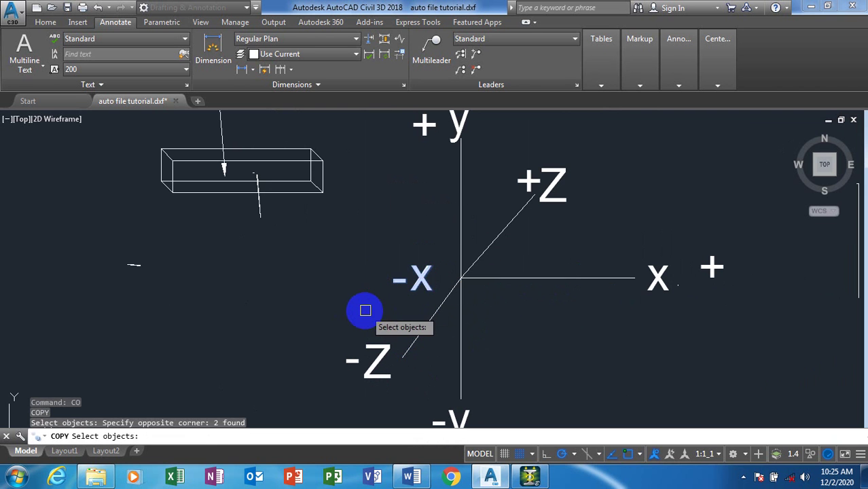
{"action": "left_click", "coordinate": [436, 252]}
{"action": "left_click", "coordinate": [367, 298]}
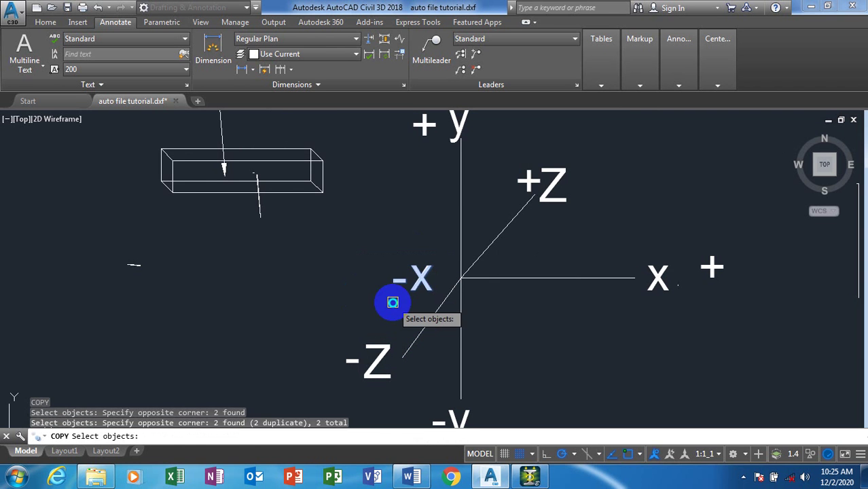
{"action": "key", "text": "Return"}
{"action": "left_click", "coordinate": [389, 296]}
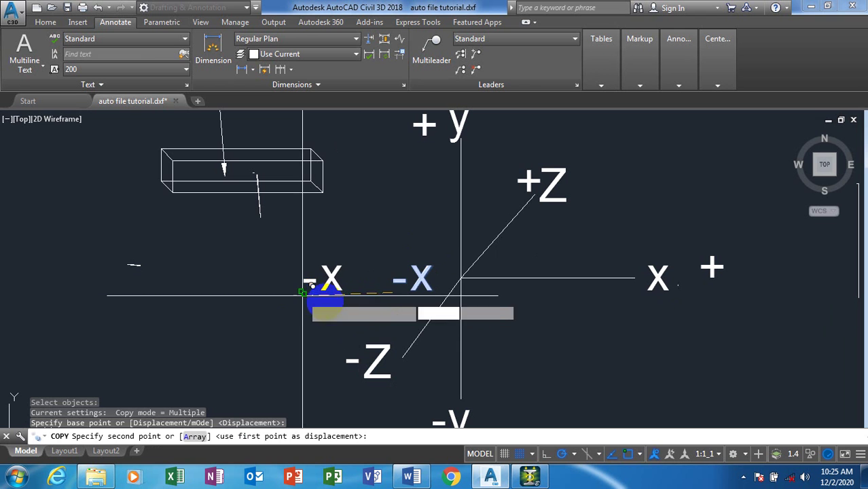
{"action": "left_click", "coordinate": [303, 292]}
{"action": "key", "text": "Escape"}
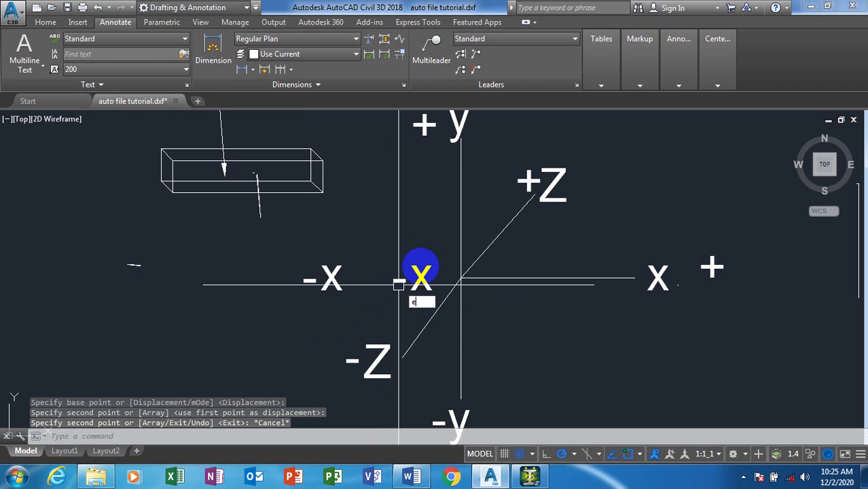
Erase the original -x label and minus sign closest to the origin
{"action": "type", "text": "e"}
{"action": "key", "text": "Return"}
{"action": "left_click", "coordinate": [418, 267]}
{"action": "left_click", "coordinate": [397, 277]}
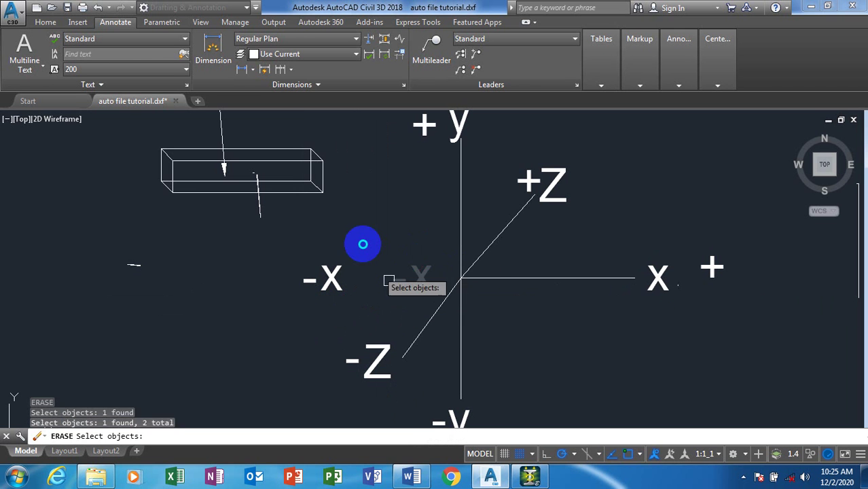
{"action": "key", "text": "Return"}
Draw a horizontal line about 26,000 units long from the origin to the -x label for the negative X axis
{"action": "type", "text": "l"}
{"action": "key", "text": "Return"}
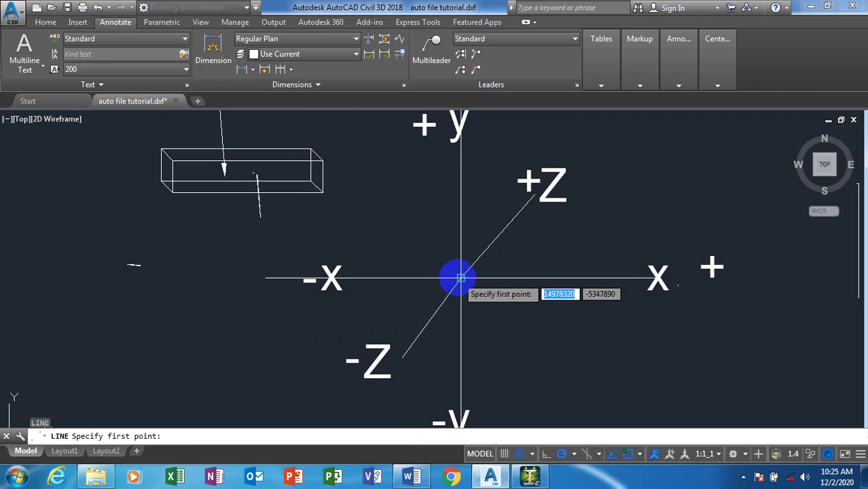
{"action": "left_click", "coordinate": [461, 278]}
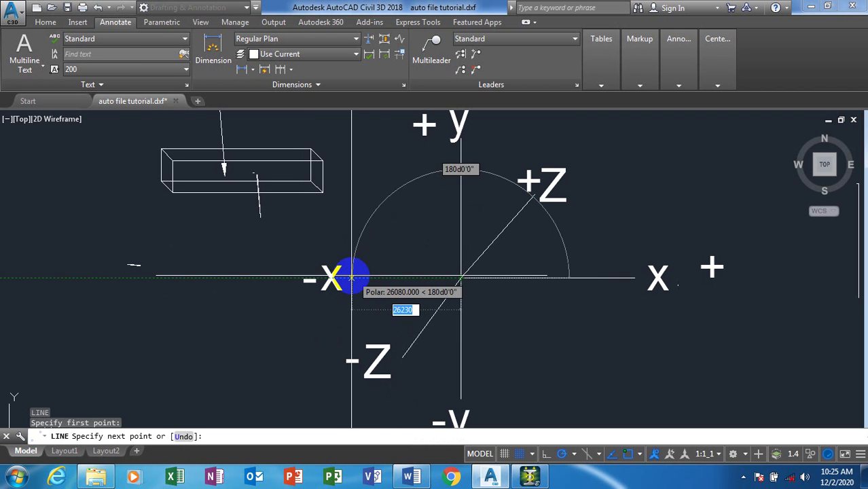
{"action": "left_click", "coordinate": [352, 277]}
{"action": "key", "text": "Escape"}
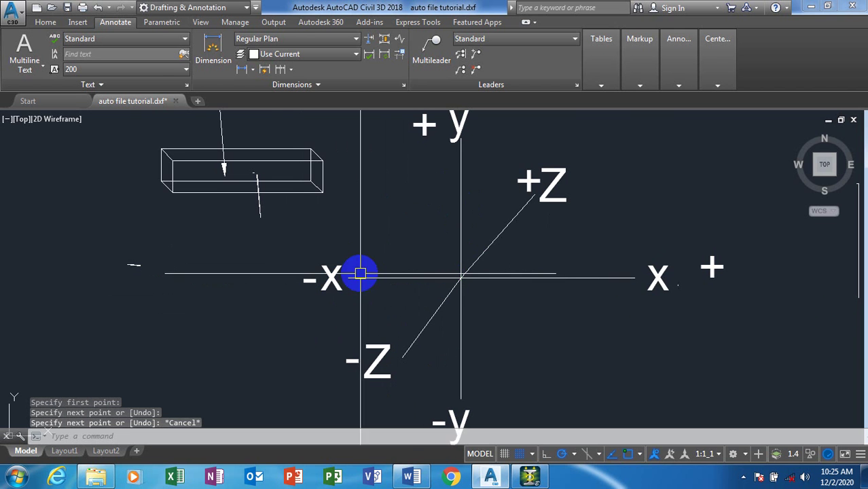
{"action": "scroll", "coordinate": [360, 274], "scroll_direction": "down", "scroll_amount": 2}
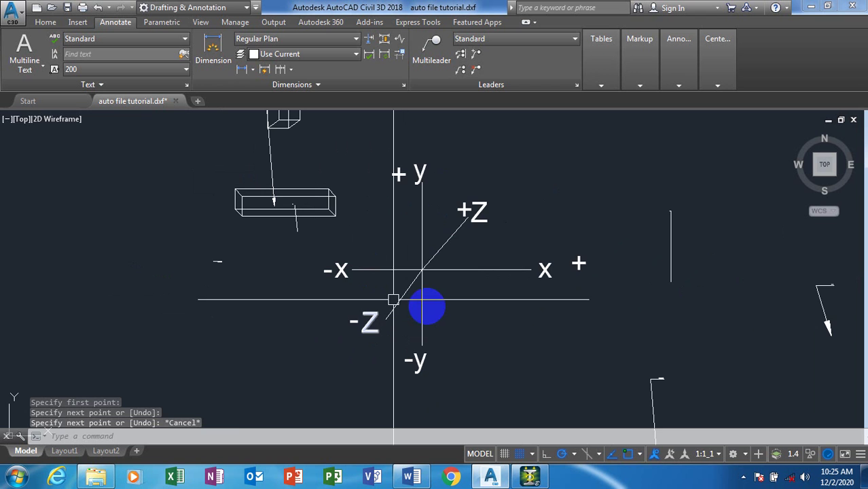
{"action": "scroll", "coordinate": [440, 265], "scroll_direction": "up", "scroll_amount": 4}
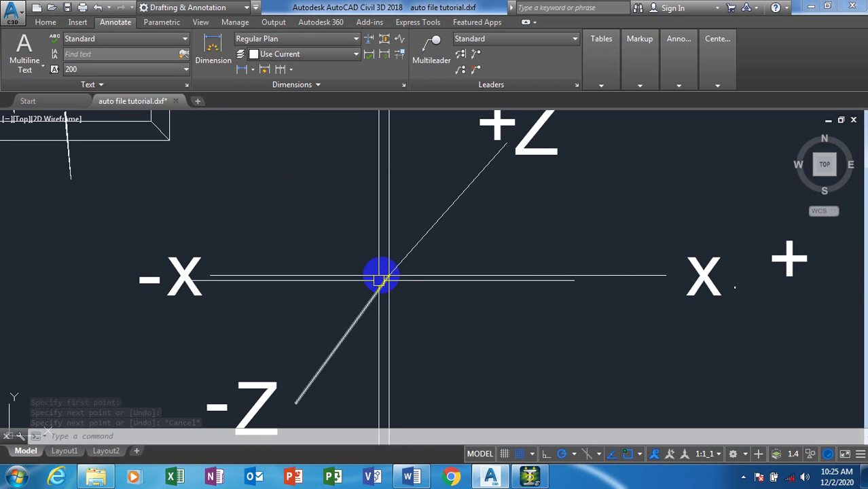
{"action": "type", "text": "o"}
{"action": "key", "text": "Return"}
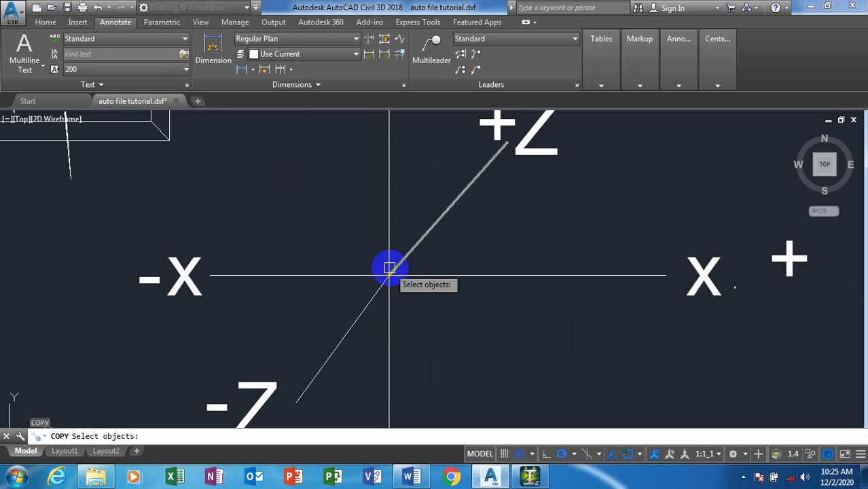
{"action": "key", "text": "Escape"}
Draw a small circle centred on the axis origin to mark it as the zero point
{"action": "type", "text": "c"}
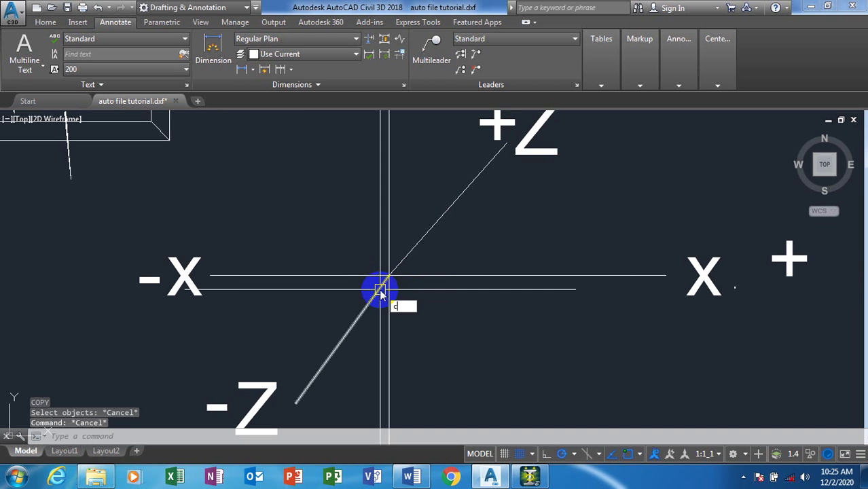
{"action": "key", "text": "Return"}
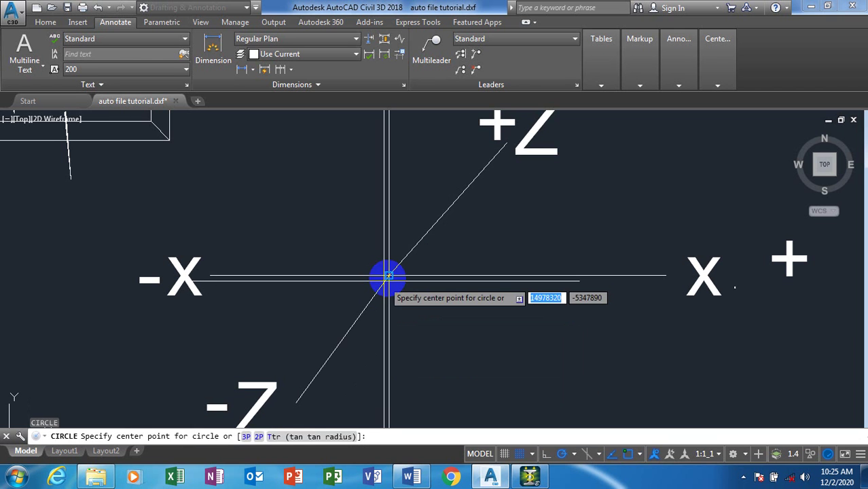
{"action": "left_click", "coordinate": [388, 276]}
{"action": "left_click", "coordinate": [392, 291]}
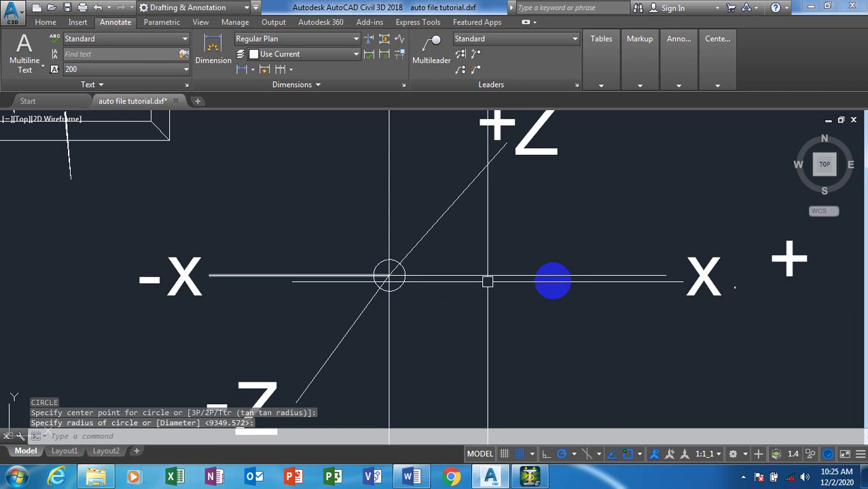
Examine the positive and negative X, Y and Z directions of the axis diagram and relate them to the loaded three-span beam
{"action": "scroll", "coordinate": [513, 316], "scroll_direction": "down", "scroll_amount": 2}
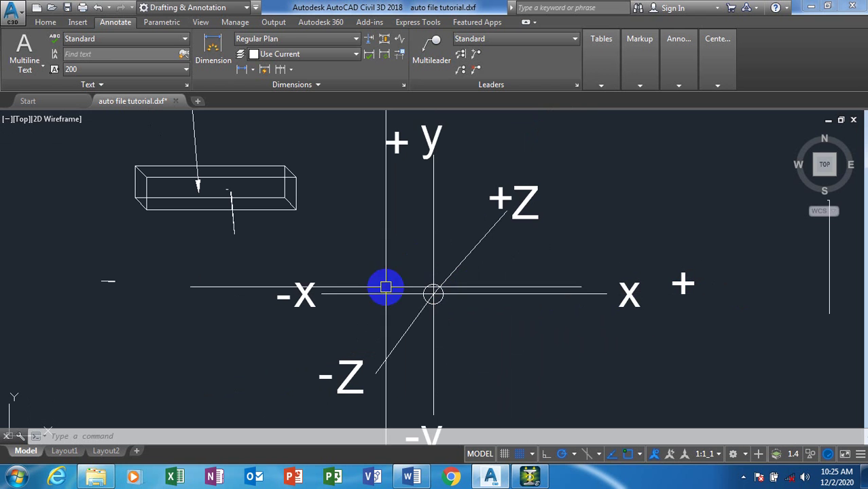
{"action": "scroll", "coordinate": [436, 159], "scroll_direction": "down", "scroll_amount": 2}
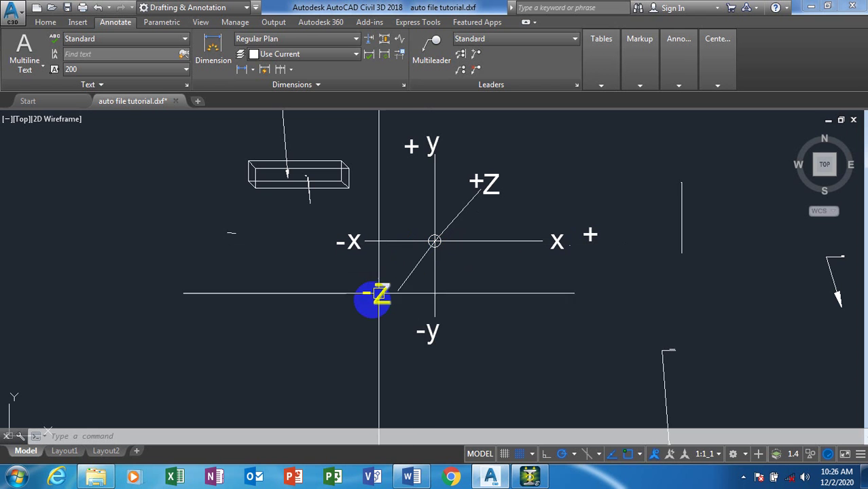
{"action": "mouse_move", "coordinate": [370, 300]}
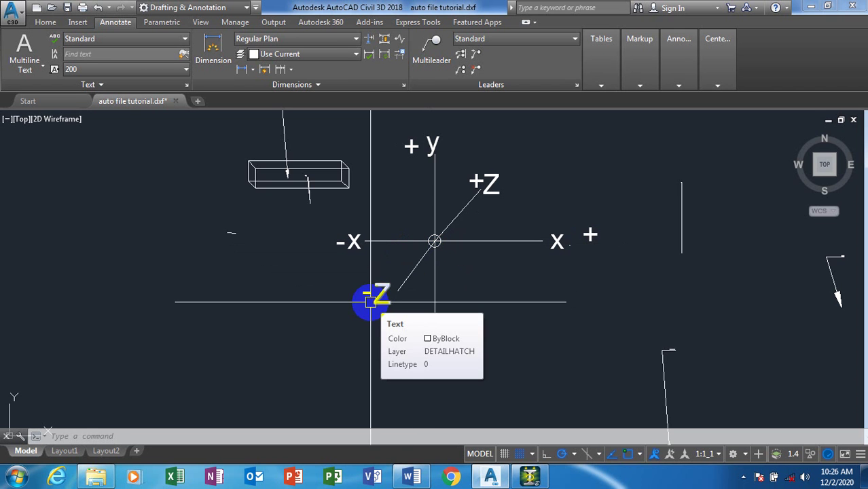
{"action": "scroll", "coordinate": [275, 333], "scroll_direction": "down", "scroll_amount": 4}
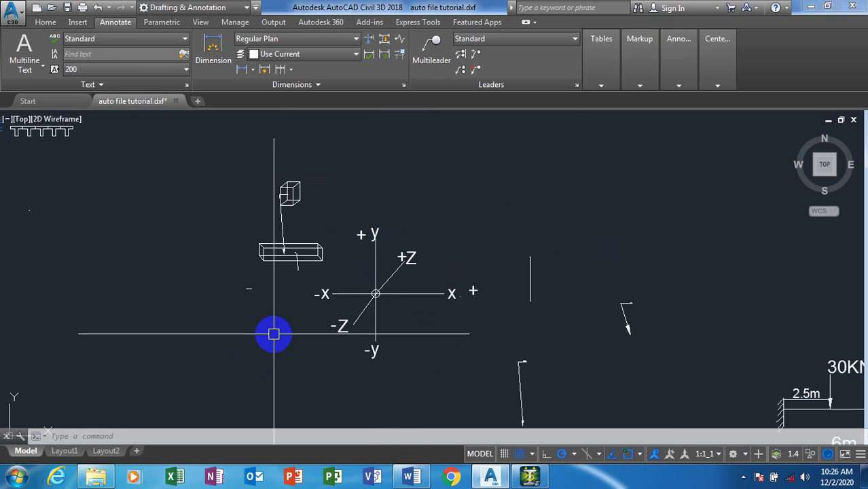
{"action": "scroll", "coordinate": [190, 277], "scroll_direction": "down", "scroll_amount": 3}
{"action": "scroll", "coordinate": [411, 359], "scroll_direction": "up", "scroll_amount": 5}
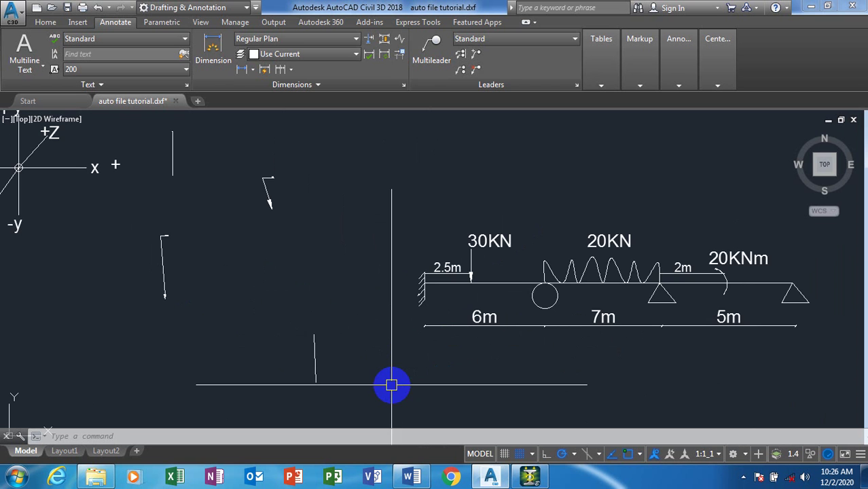
{"action": "scroll", "coordinate": [413, 271], "scroll_direction": "down", "scroll_amount": 3}
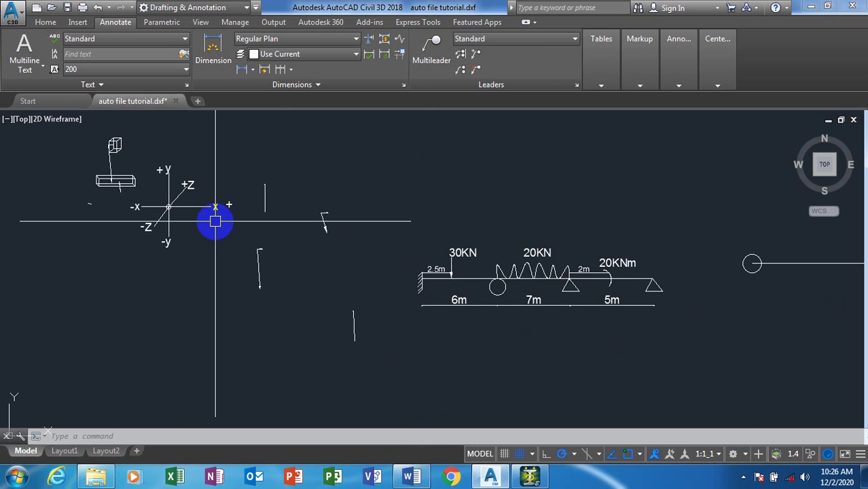
{"action": "type", "text": "o"}
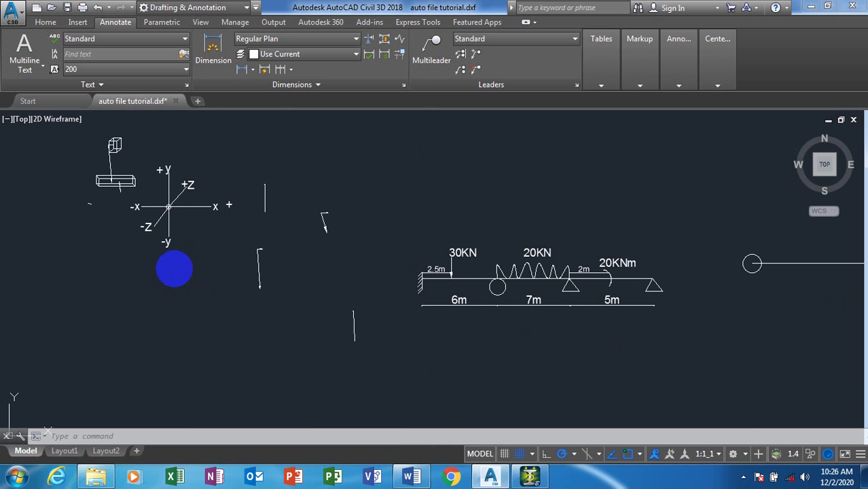
Copy the 30KN load label to the space beneath the beam's fixed support, below the dimension line
{"action": "key", "text": "Return"}
{"action": "left_click", "coordinate": [459, 251]}
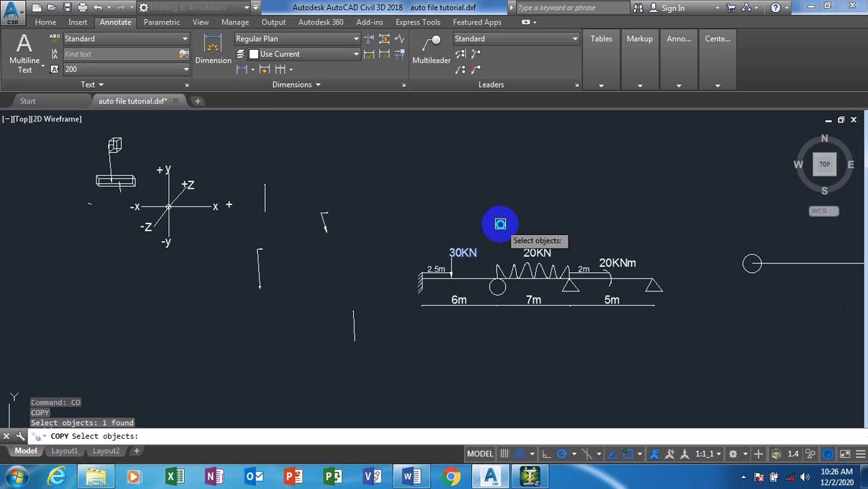
{"action": "key", "text": "Return"}
{"action": "left_click", "coordinate": [499, 228]}
{"action": "scroll", "coordinate": [431, 302], "scroll_direction": "up", "scroll_amount": 2}
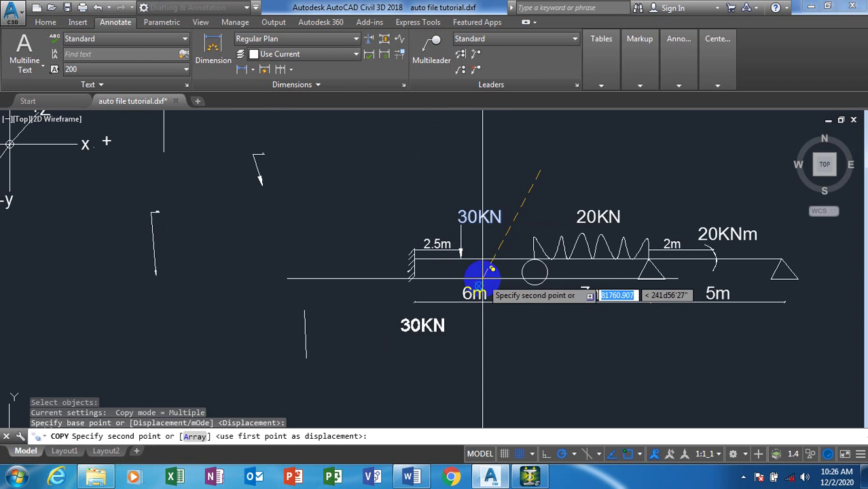
{"action": "left_click", "coordinate": [472, 282]}
{"action": "key", "text": "Escape"}
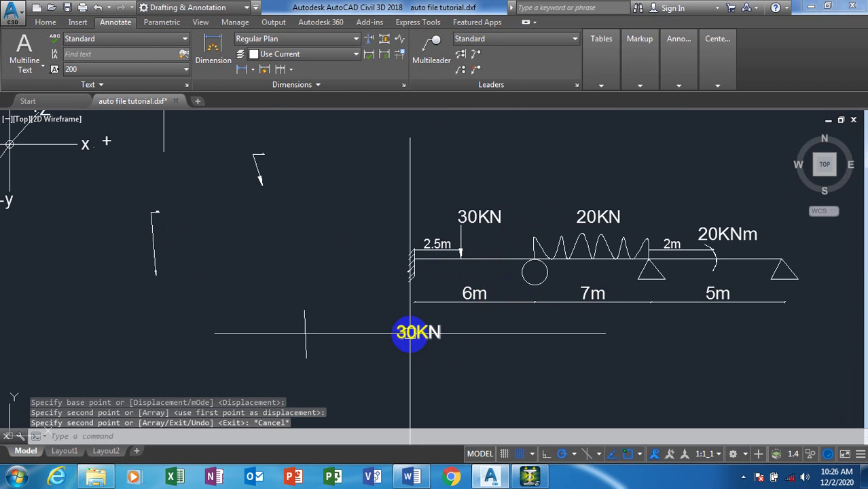
Change the copied label beneath the fixed support to the coordinates 0,0,0
{"action": "double_click", "coordinate": [422, 333]}
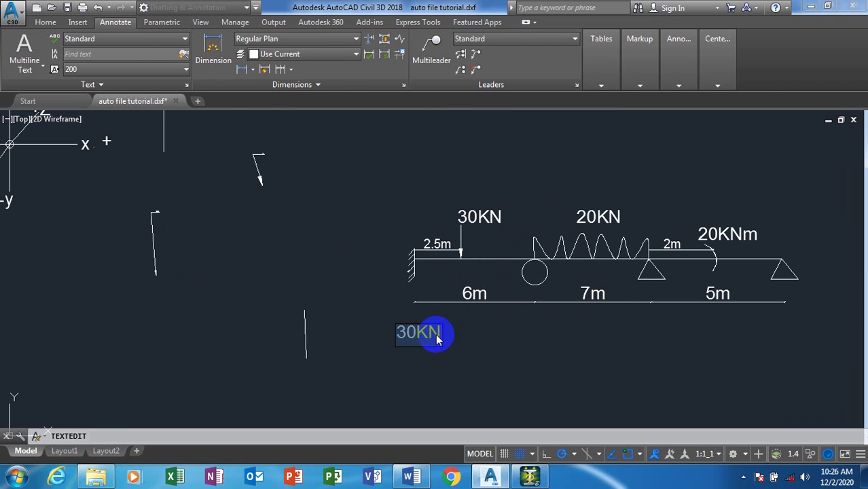
{"action": "type", "text": "0,"}
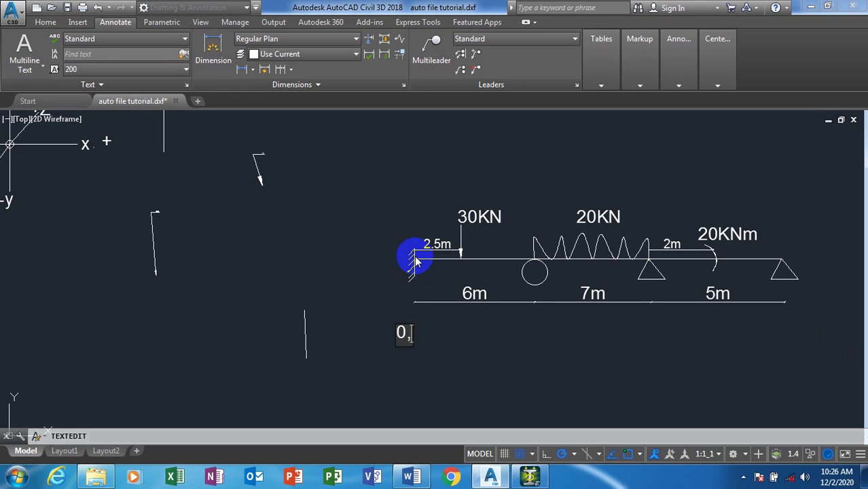
{"action": "double_click", "coordinate": [409, 332]}
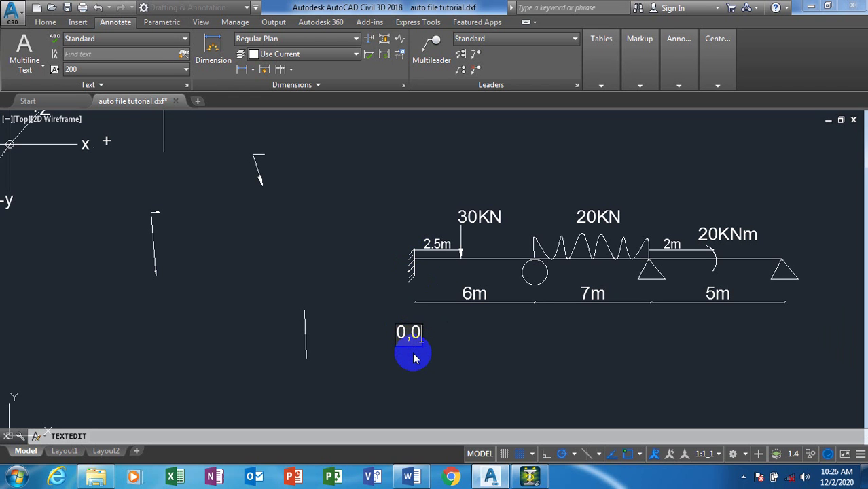
{"action": "type", "text": "0,0"}
{"action": "left_click", "coordinate": [381, 338]}
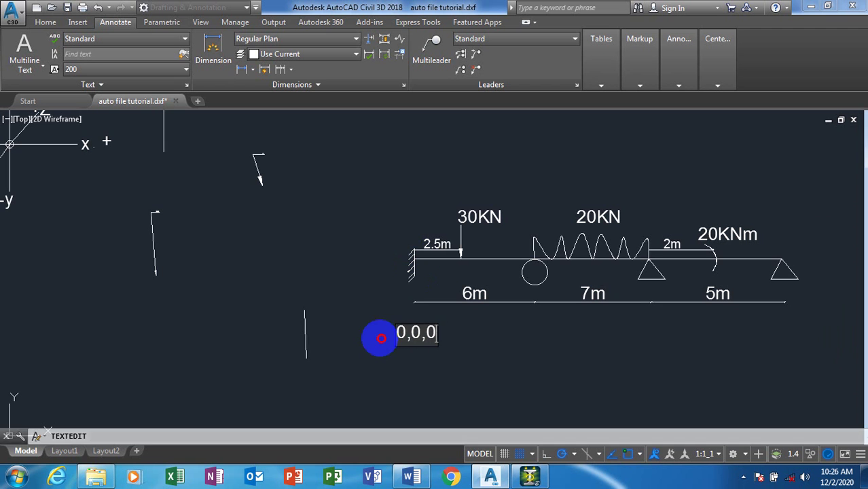
{"action": "key", "text": "Escape"}
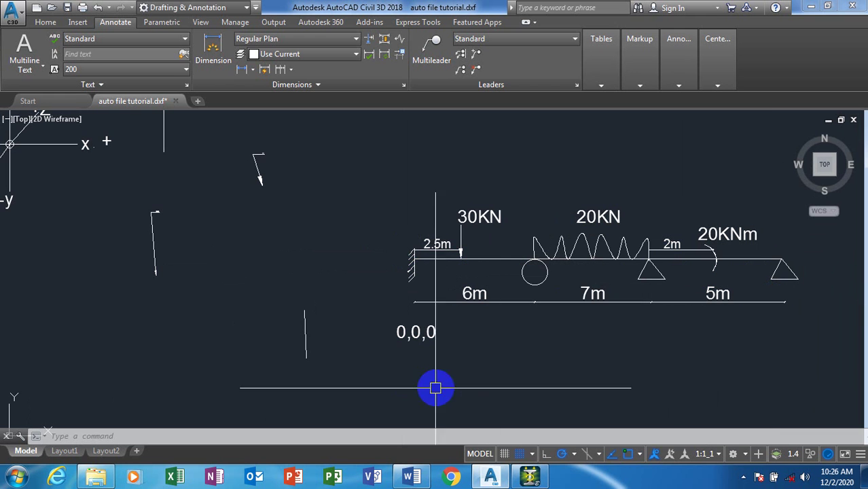
Copy the 0,0,0 label to a spot directly below itself
{"action": "type", "text": "co"}
{"action": "key", "text": "Return"}
{"action": "left_click", "coordinate": [408, 334]}
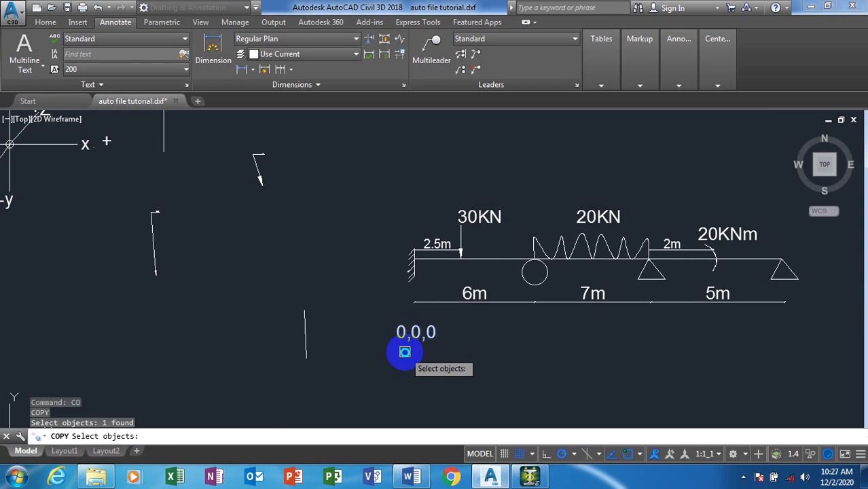
{"action": "key", "text": "Return"}
{"action": "left_click", "coordinate": [405, 353]}
{"action": "left_click", "coordinate": [402, 379]}
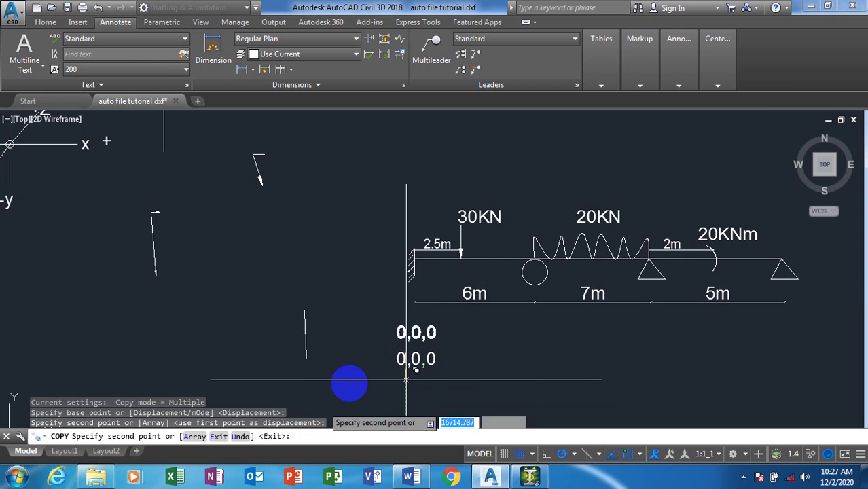
{"action": "key", "text": "Escape"}
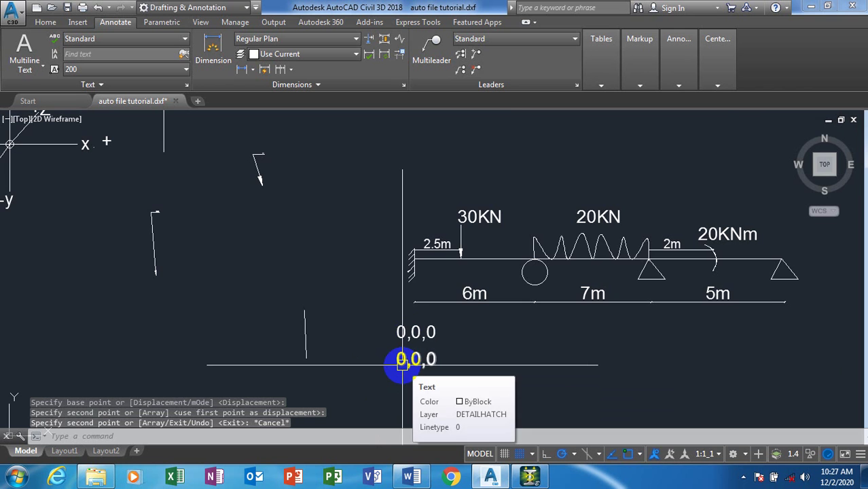
Change the lower 0,0,0 label to read x,y,z
{"action": "scroll", "coordinate": [401, 366], "scroll_direction": "up", "scroll_amount": 2}
{"action": "double_click", "coordinate": [401, 363]}
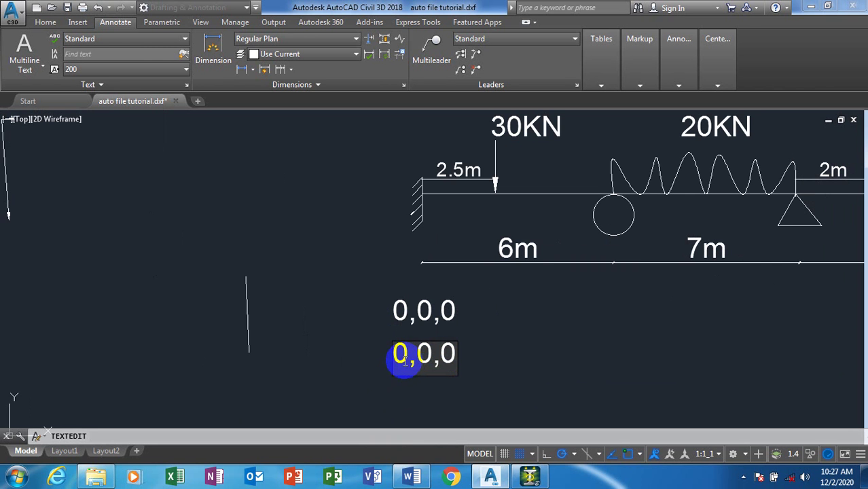
{"action": "type", "text": "x"}
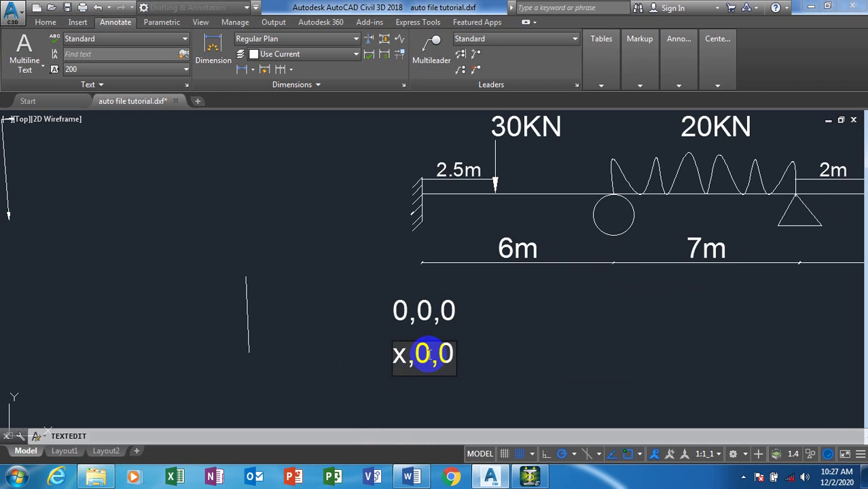
{"action": "key", "text": "BackSpace"}
{"action": "type", "text": "y"}
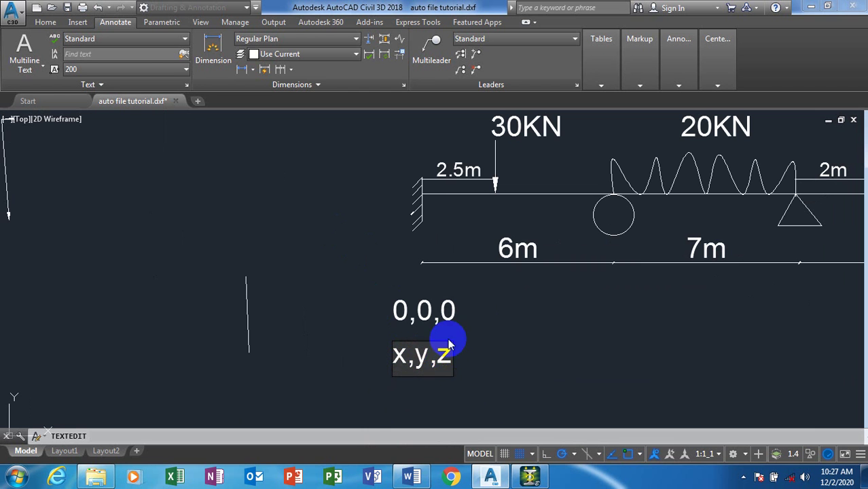
{"action": "left_click", "coordinate": [364, 350]}
{"action": "key", "text": "Escape"}
Copy the 0,0,0 and x,y,z labels together horizontally to beneath the circular roller support
{"action": "scroll", "coordinate": [367, 275], "scroll_direction": "down", "scroll_amount": 2}
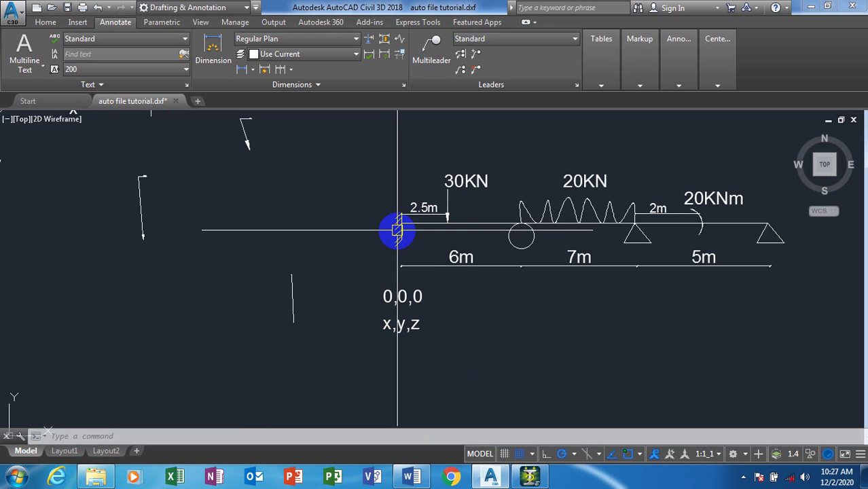
{"action": "type", "text": "o"}
{"action": "key", "text": "Return"}
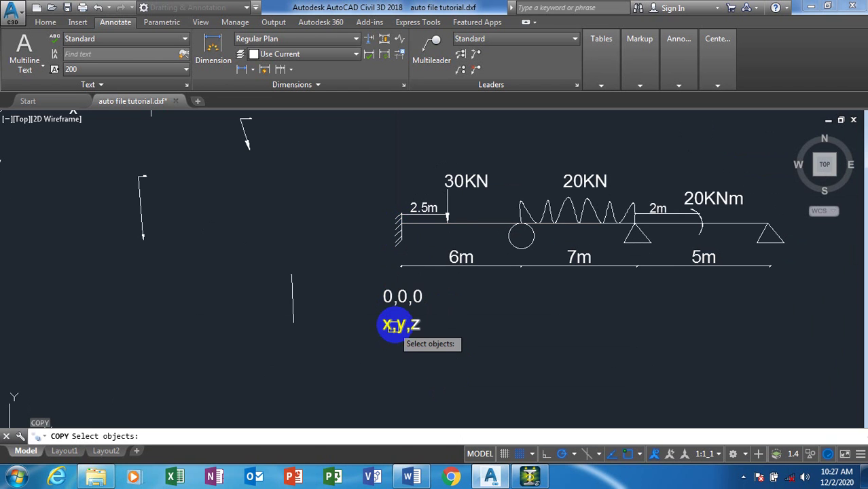
{"action": "left_click", "coordinate": [396, 326]}
{"action": "left_click", "coordinate": [453, 284]}
{"action": "left_click", "coordinate": [368, 343]}
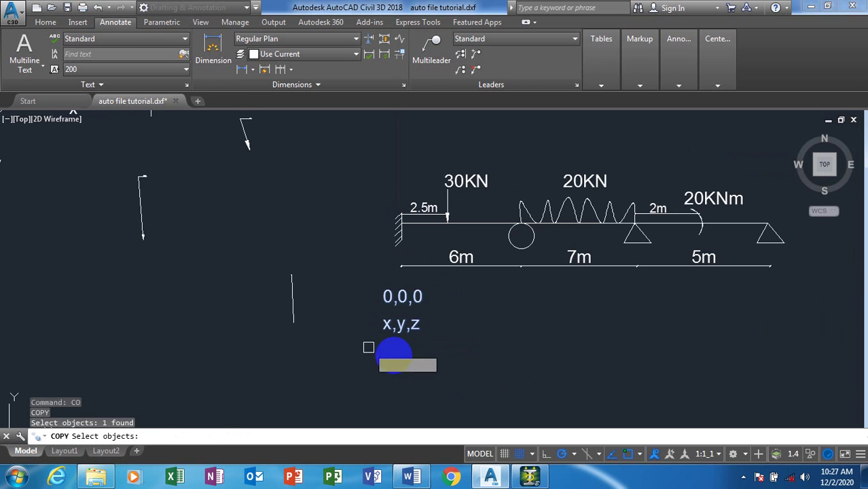
{"action": "key", "text": "Return"}
{"action": "left_click", "coordinate": [394, 352]}
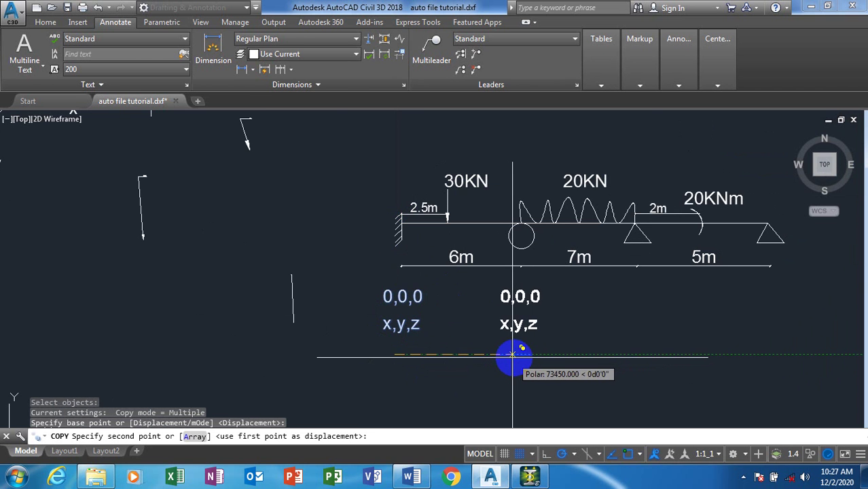
{"action": "left_click", "coordinate": [512, 353]}
{"action": "key", "text": "Escape"}
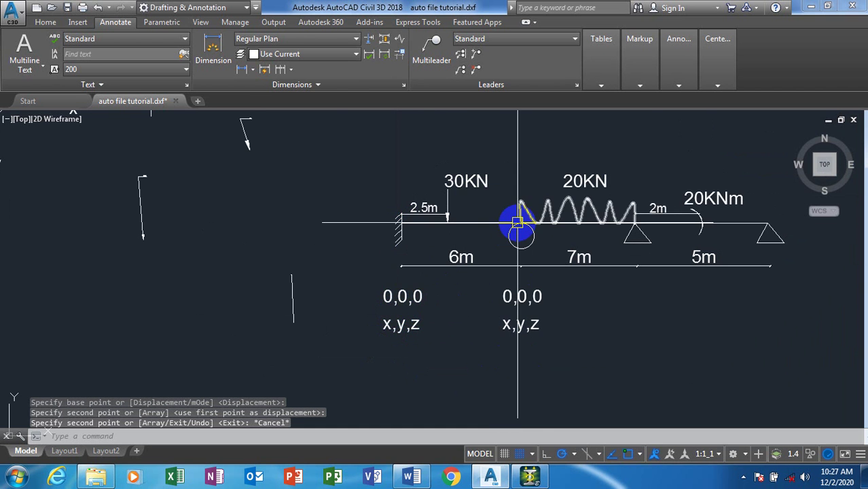
Change the coordinate label beneath the circular roller support to 6,0,0
{"action": "scroll", "coordinate": [530, 296], "scroll_direction": "up", "scroll_amount": 2}
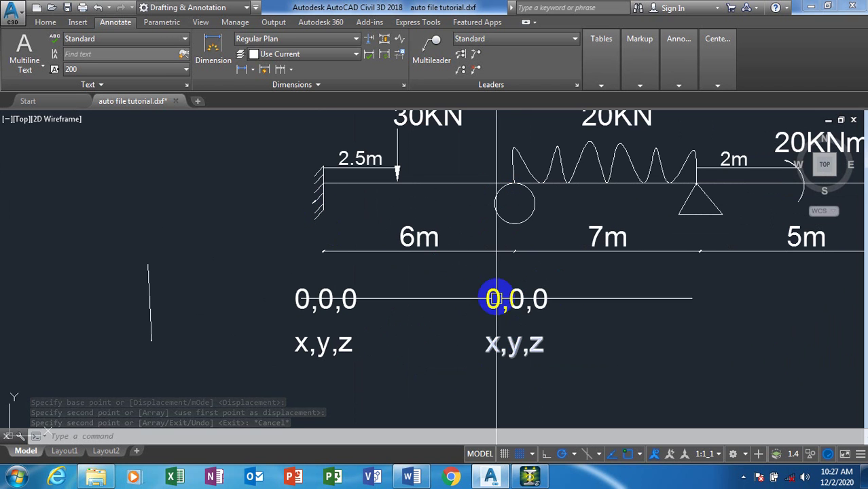
{"action": "left_click", "coordinate": [492, 298]}
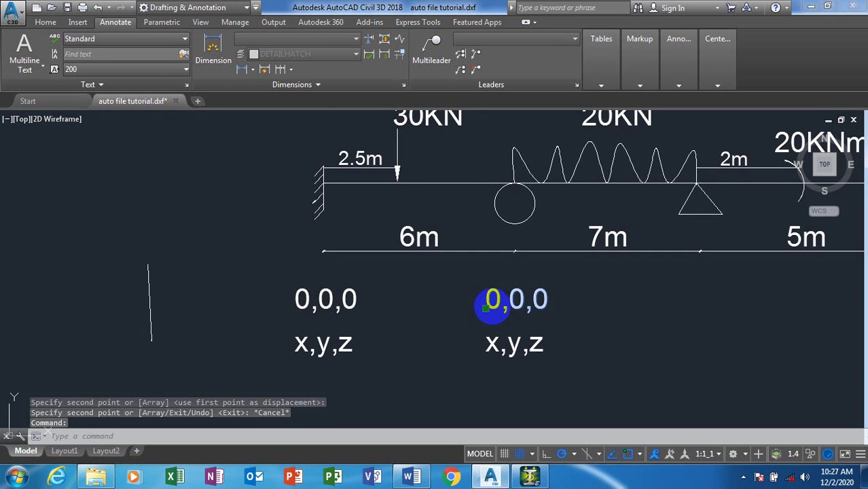
{"action": "double_click", "coordinate": [493, 306]}
{"action": "double_click", "coordinate": [498, 306]}
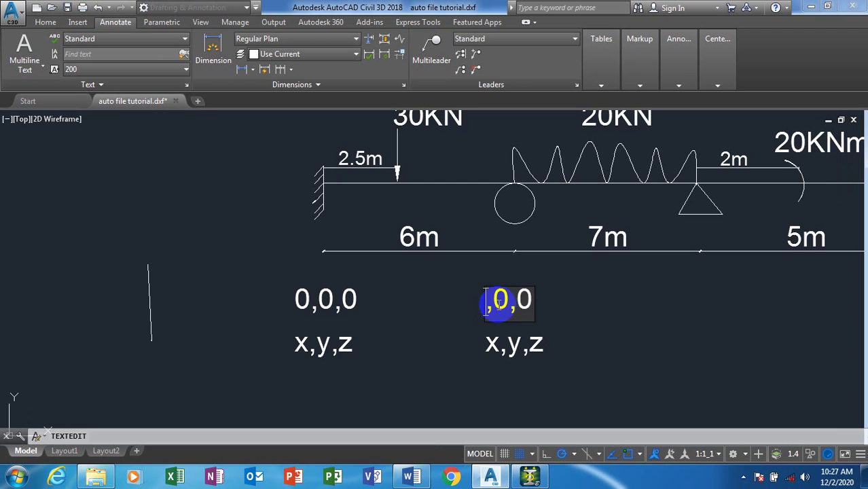
{"action": "type", "text": "6"}
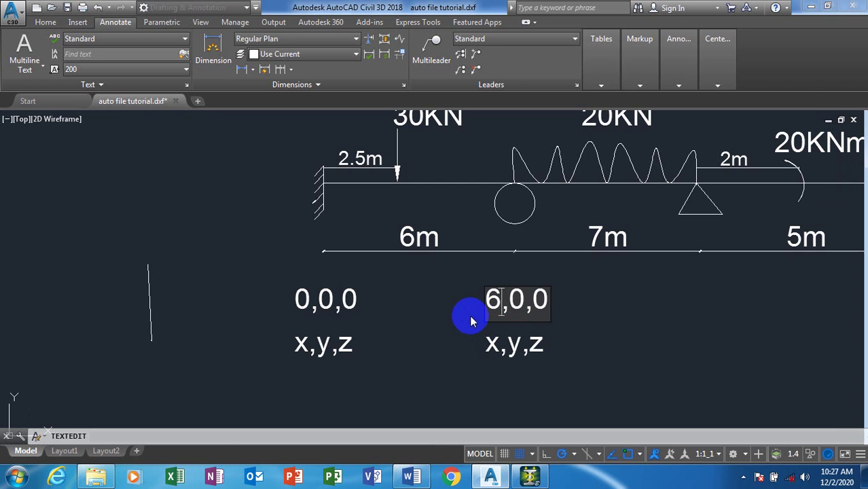
{"action": "left_click", "coordinate": [471, 322]}
{"action": "scroll", "coordinate": [461, 320], "scroll_direction": "down", "scroll_amount": 2}
{"action": "key", "text": "Escape"}
Copy the 6,0,0 and x,y,z labels horizontally to beneath the triangular support between the 7m and 5m spans
{"action": "type", "text": "co"}
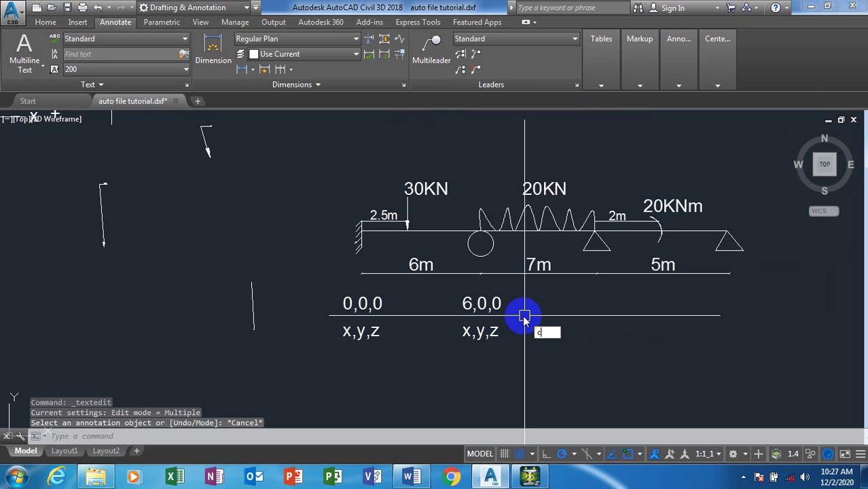
{"action": "key", "text": "Return"}
{"action": "left_click", "coordinate": [506, 299]}
{"action": "left_click", "coordinate": [456, 353]}
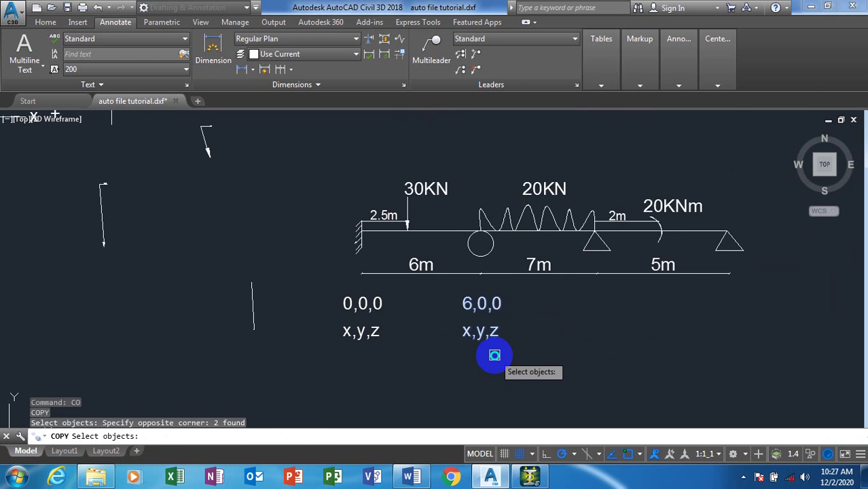
{"action": "key", "text": "Return"}
{"action": "left_click", "coordinate": [495, 360]}
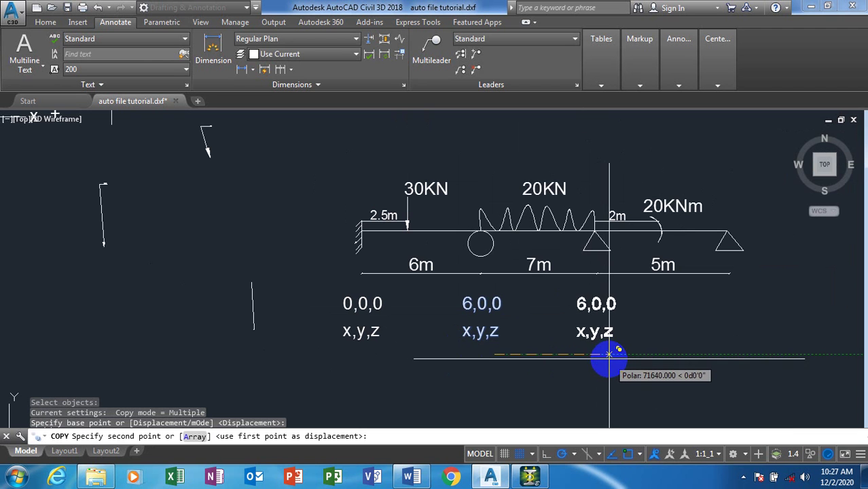
{"action": "left_click", "coordinate": [608, 355]}
{"action": "key", "text": "Escape"}
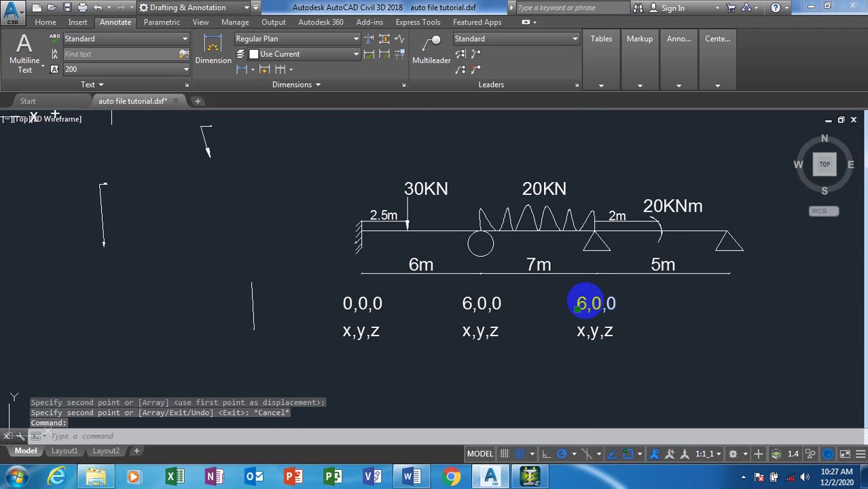
Change the coordinate label beneath the triangular support between the 7m and 5m spans to 13,0,0
{"action": "double_click", "coordinate": [581, 303]}
{"action": "left_click", "coordinate": [584, 309]}
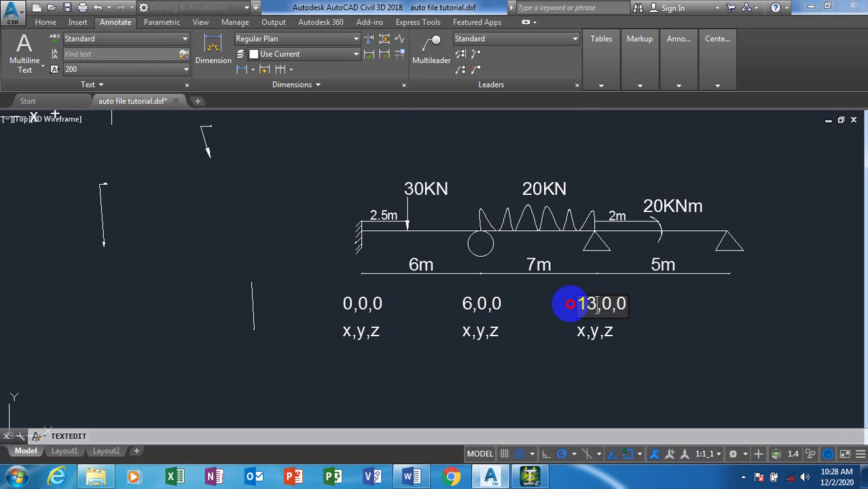
{"action": "left_click", "coordinate": [639, 325]}
{"action": "key", "text": "Escape"}
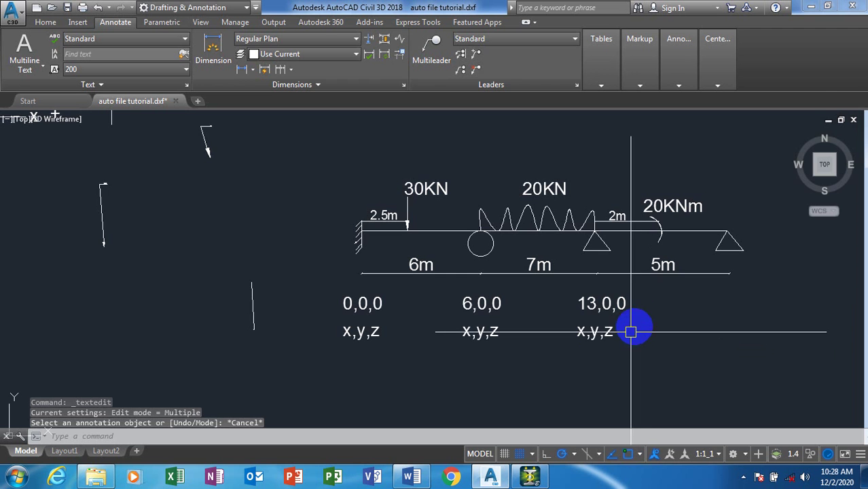
Copy the 13,0,0 and x,y,z labels horizontally to beneath the triangular support at the end of the 5m span
{"action": "type", "text": "c"}
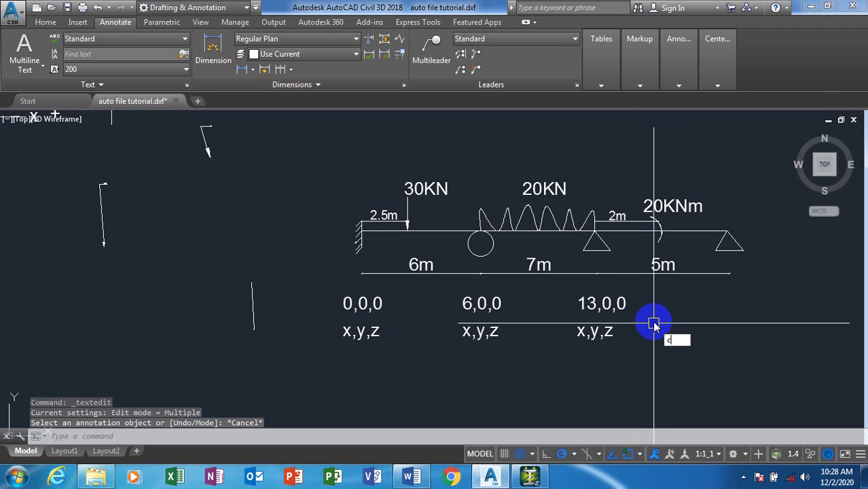
{"action": "type", "text": "o"}
{"action": "key", "text": "Return"}
{"action": "left_click", "coordinate": [639, 287]}
{"action": "left_click", "coordinate": [558, 367]}
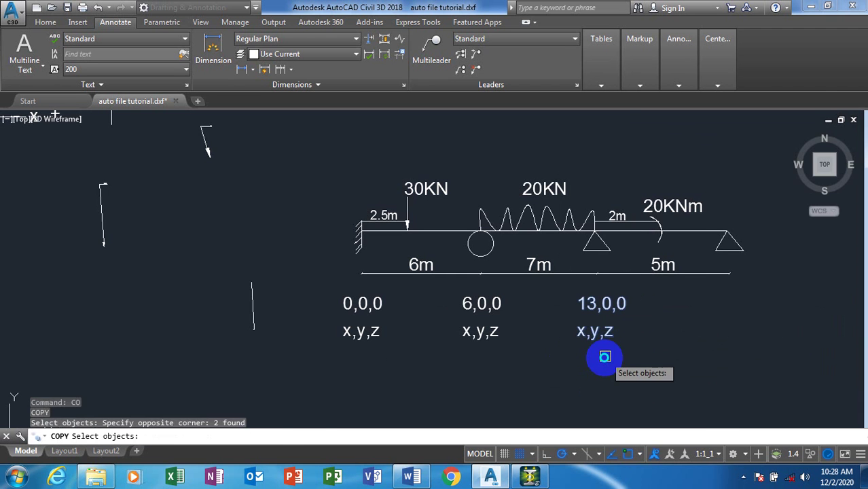
{"action": "key", "text": "Return"}
{"action": "left_click", "coordinate": [605, 357]}
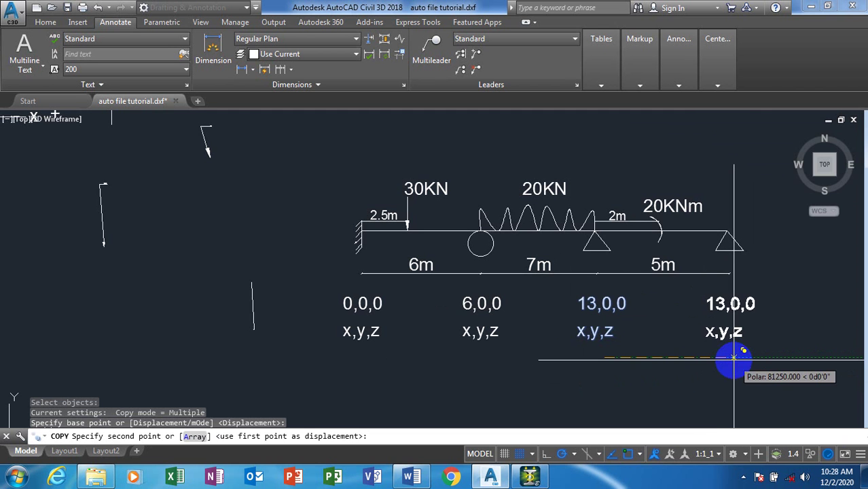
{"action": "left_click", "coordinate": [732, 357]}
{"action": "key", "text": "Escape"}
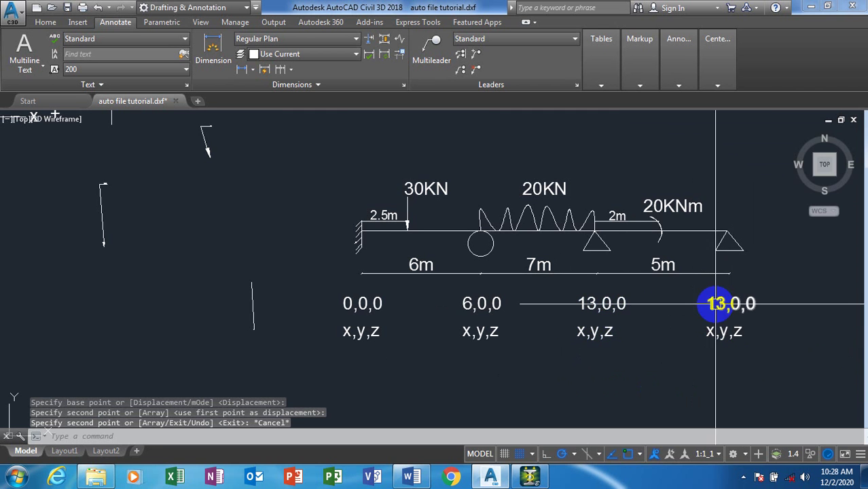
Change the coordinate label beneath the triangular support at the end of the 5m span to 18,0,0
{"action": "scroll", "coordinate": [754, 303], "scroll_direction": "up", "scroll_amount": 2}
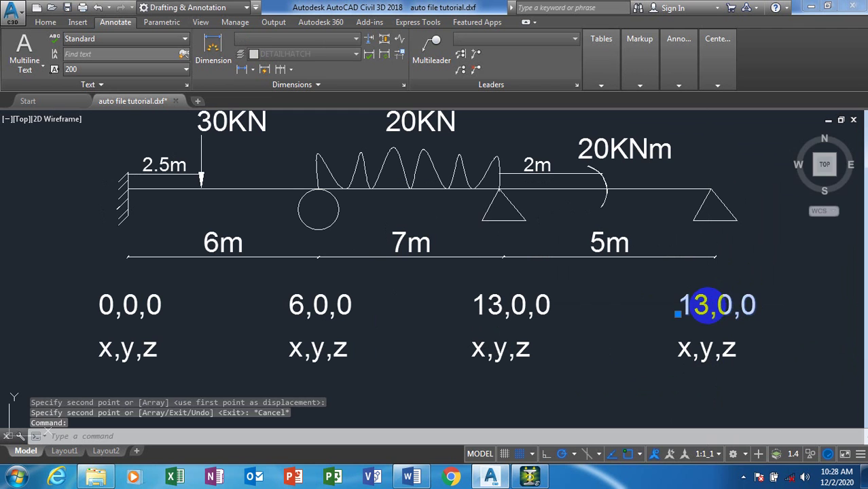
{"action": "double_click", "coordinate": [708, 306]}
{"action": "key", "text": "BackSpace"}
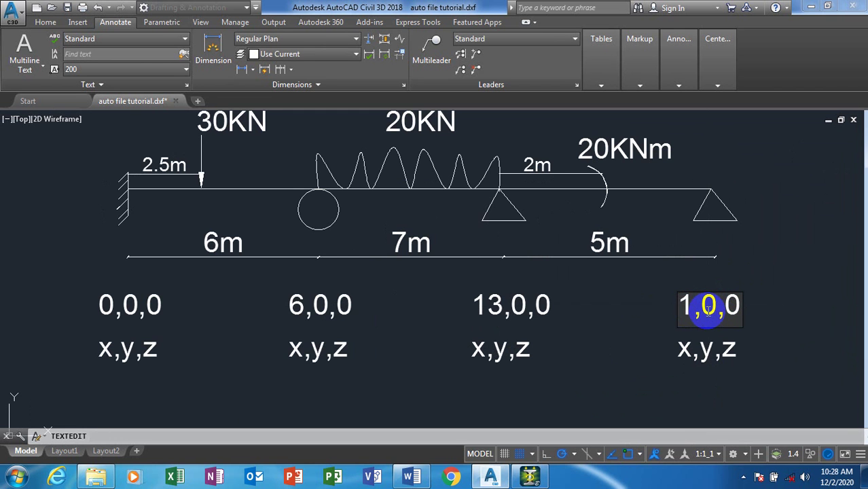
{"action": "type", "text": "8"}
{"action": "left_click", "coordinate": [651, 335]}
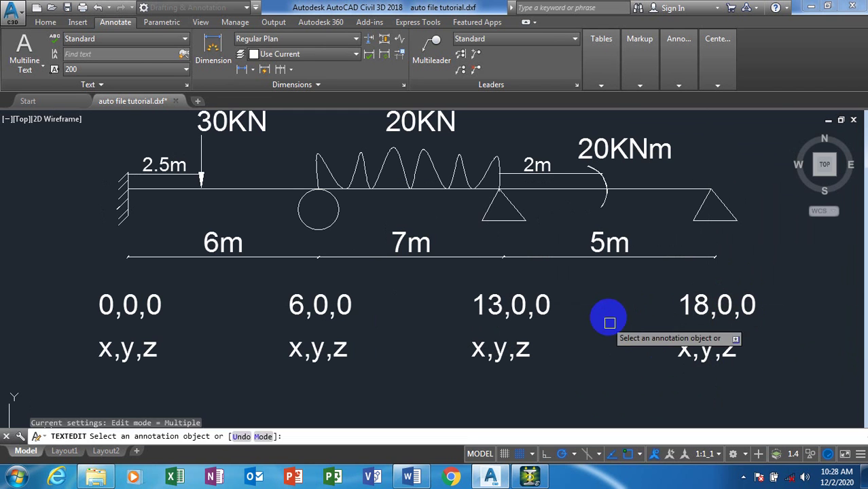
{"action": "key", "text": "Escape"}
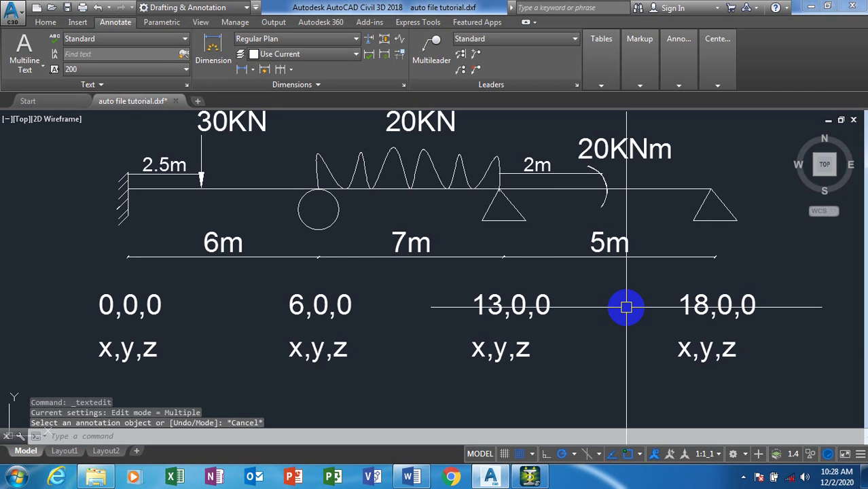
Examine the axes sketch and compare its origin and directions with the beam's fixed end and the coordinate labels under the supports
{"action": "scroll", "coordinate": [690, 316], "scroll_direction": "down", "scroll_amount": 2}
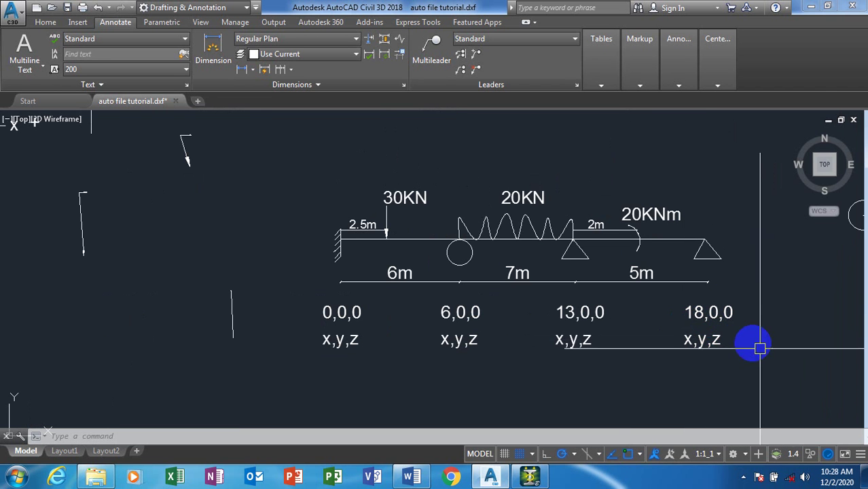
{"action": "scroll", "coordinate": [766, 324], "scroll_direction": "down", "scroll_amount": 2}
{"action": "scroll", "coordinate": [766, 324], "scroll_direction": "down", "scroll_amount": 2}
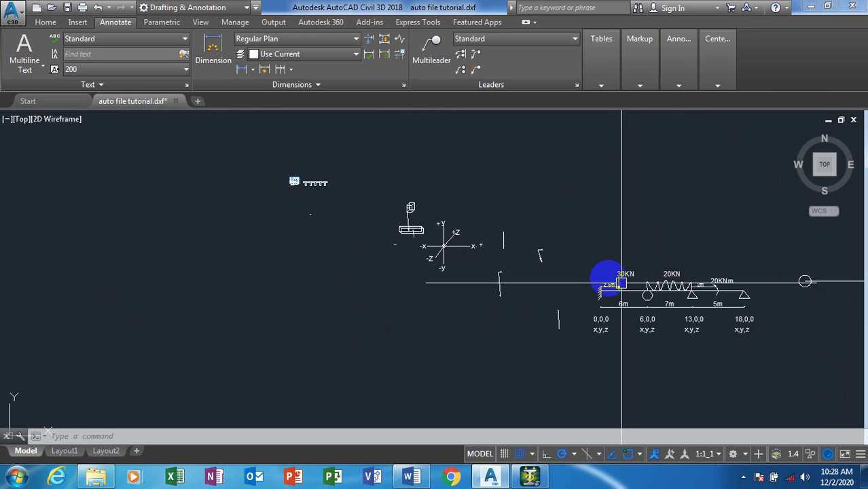
{"action": "scroll", "coordinate": [454, 242], "scroll_direction": "up", "scroll_amount": 5}
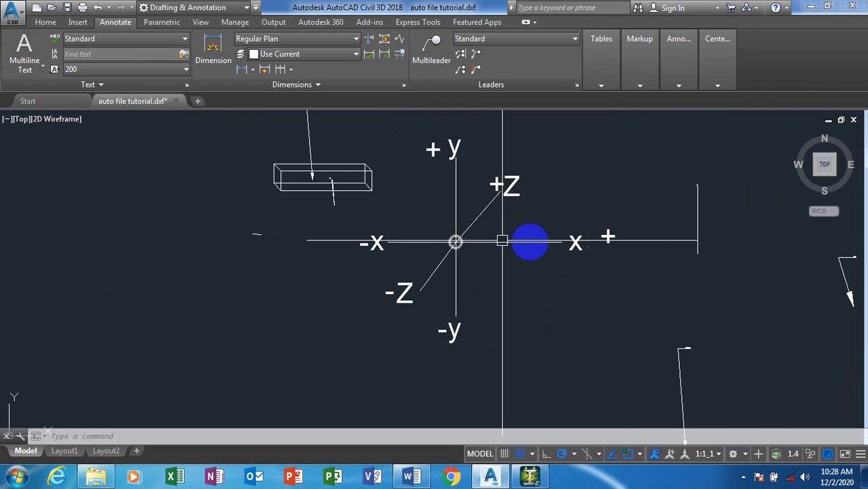
{"action": "scroll", "coordinate": [362, 238], "scroll_direction": "down", "scroll_amount": 5}
{"action": "scroll", "coordinate": [552, 279], "scroll_direction": "up", "scroll_amount": 4}
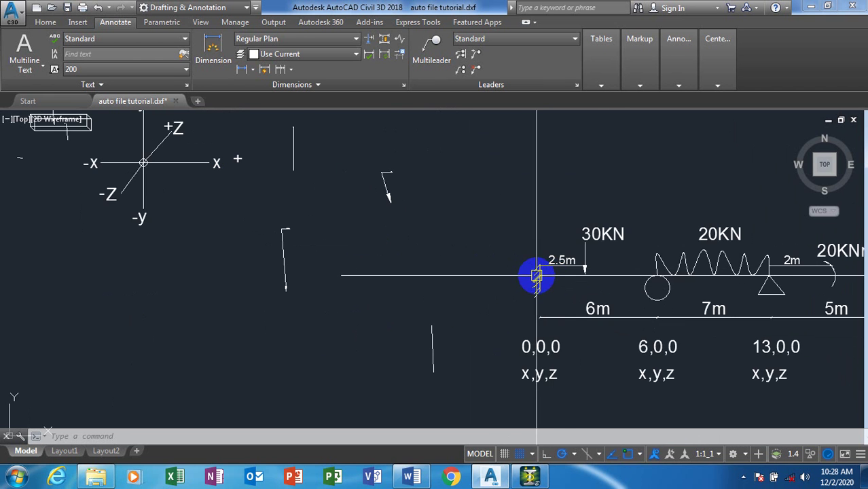
{"action": "scroll", "coordinate": [535, 277], "scroll_direction": "up", "scroll_amount": 4}
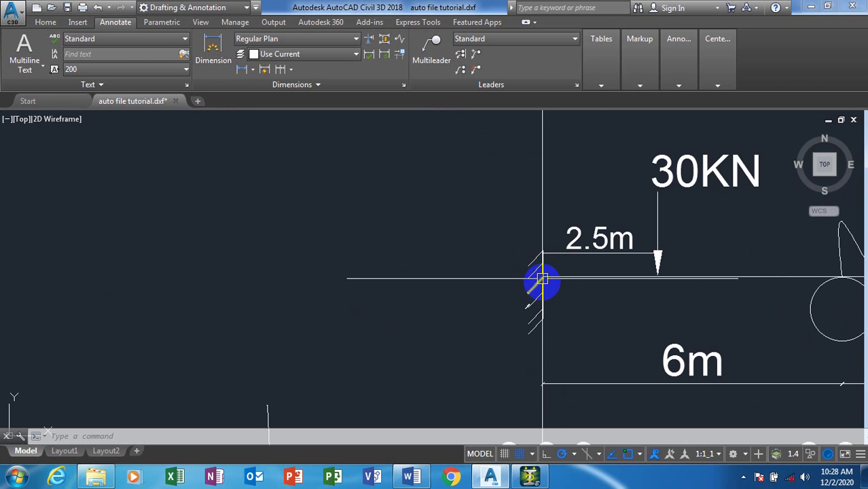
{"action": "scroll", "coordinate": [438, 290], "scroll_direction": "down", "scroll_amount": 2}
{"action": "scroll", "coordinate": [480, 291], "scroll_direction": "down", "scroll_amount": 2}
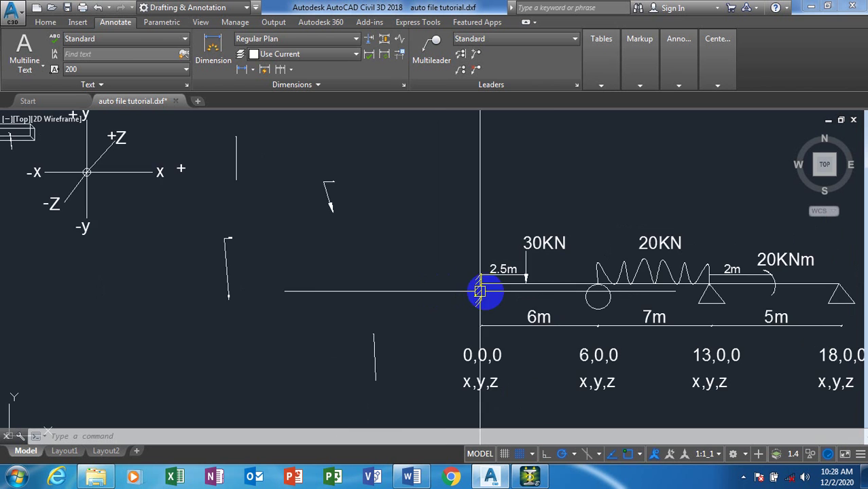
{"action": "scroll", "coordinate": [465, 273], "scroll_direction": "down", "scroll_amount": 3}
{"action": "scroll", "coordinate": [474, 281], "scroll_direction": "up", "scroll_amount": 5}
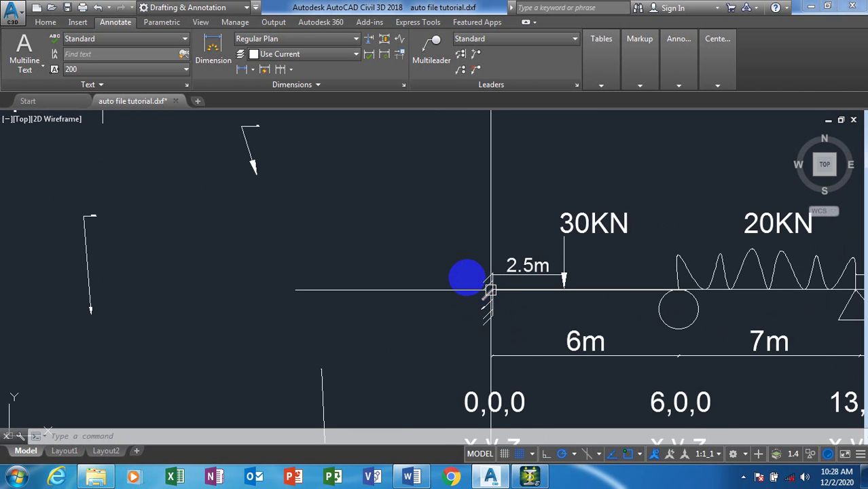
{"action": "scroll", "coordinate": [465, 277], "scroll_direction": "down", "scroll_amount": 2}
{"action": "scroll", "coordinate": [434, 331], "scroll_direction": "down", "scroll_amount": 2}
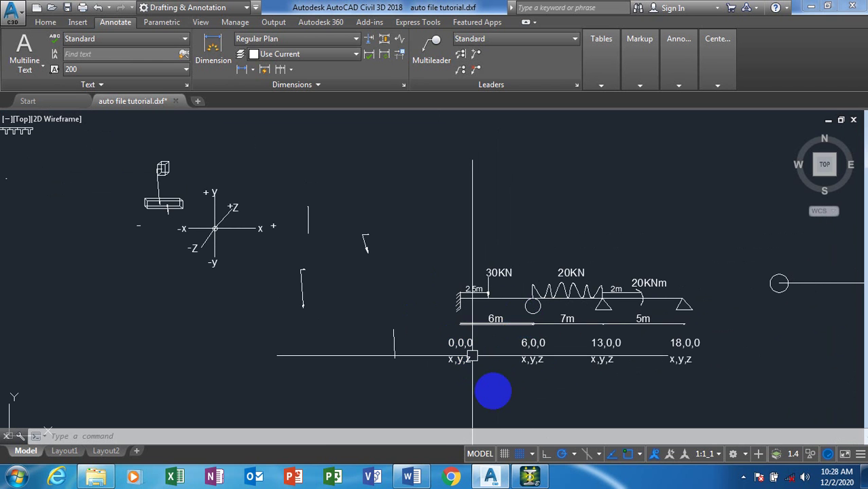
{"action": "scroll", "coordinate": [450, 389], "scroll_direction": "up", "scroll_amount": 4}
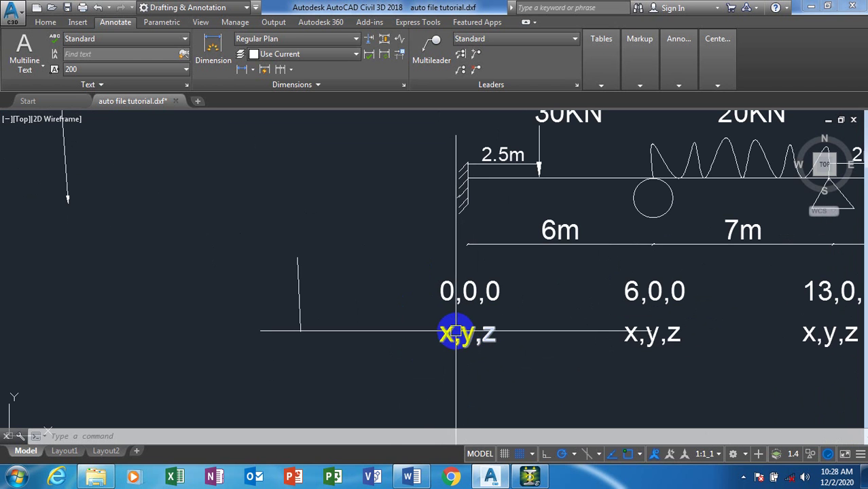
{"action": "scroll", "coordinate": [389, 346], "scroll_direction": "down", "scroll_amount": 4}
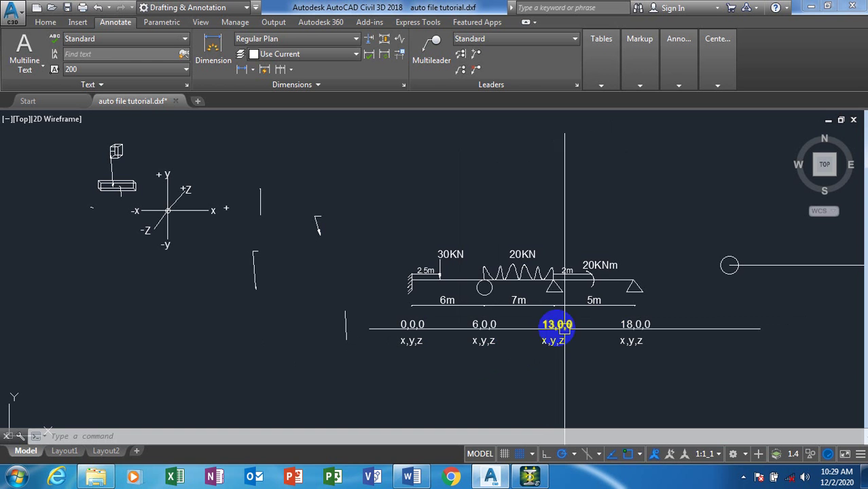
Switch to STAAD.Pro and enter node 1 in the Nodes table with X 0, Y 0 and Z 0
{"action": "left_click", "coordinate": [531, 478]}
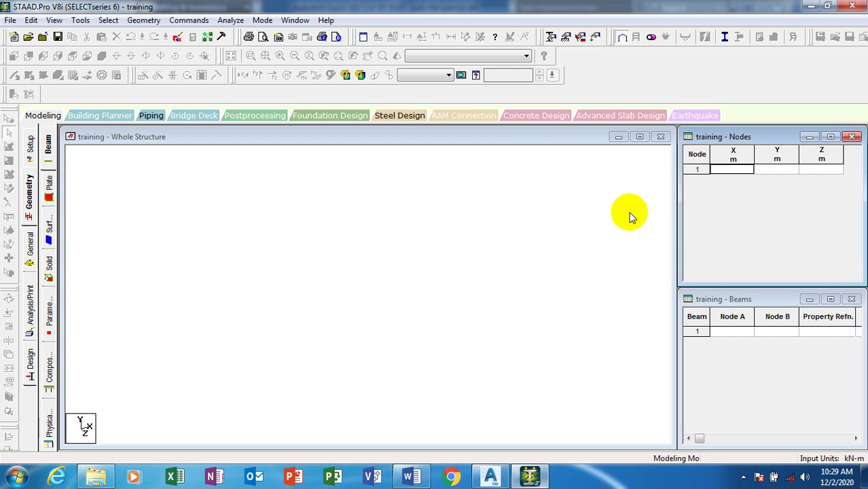
{"action": "left_click", "coordinate": [734, 173]}
{"action": "type", "text": "0"}
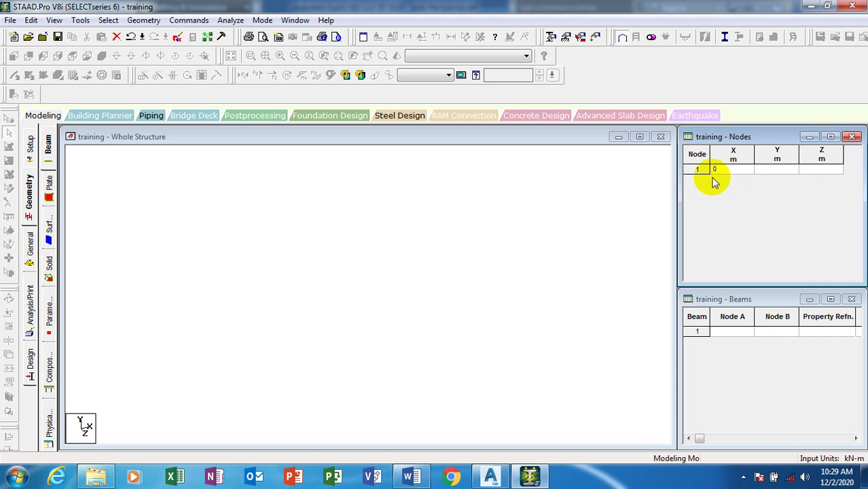
{"action": "left_click", "coordinate": [765, 173]}
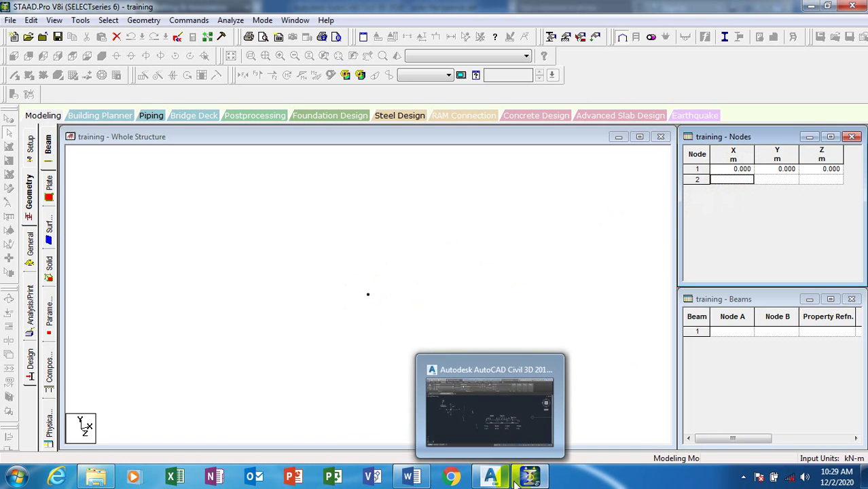
Check the roller support's coordinates in the AutoCAD sketch and enter node 2 in STAAD.Pro with X 6 m, Y 0 and Z 0
{"action": "mouse_move", "coordinate": [522, 481]}
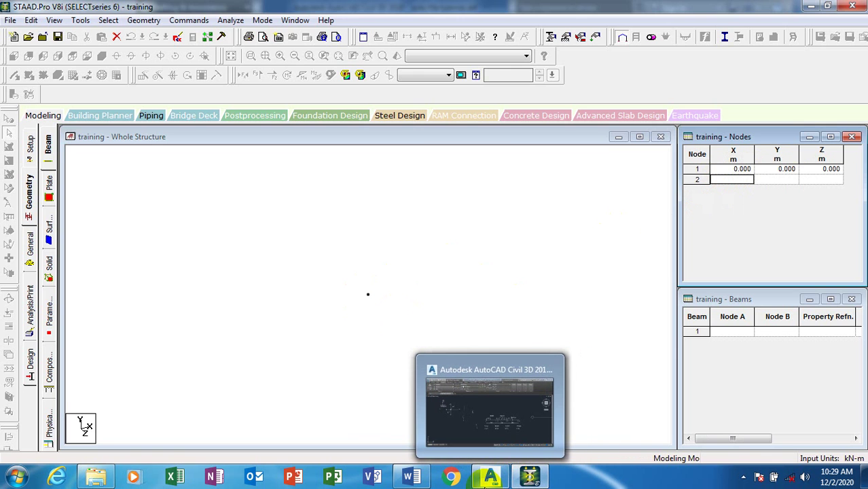
{"action": "left_click", "coordinate": [492, 477]}
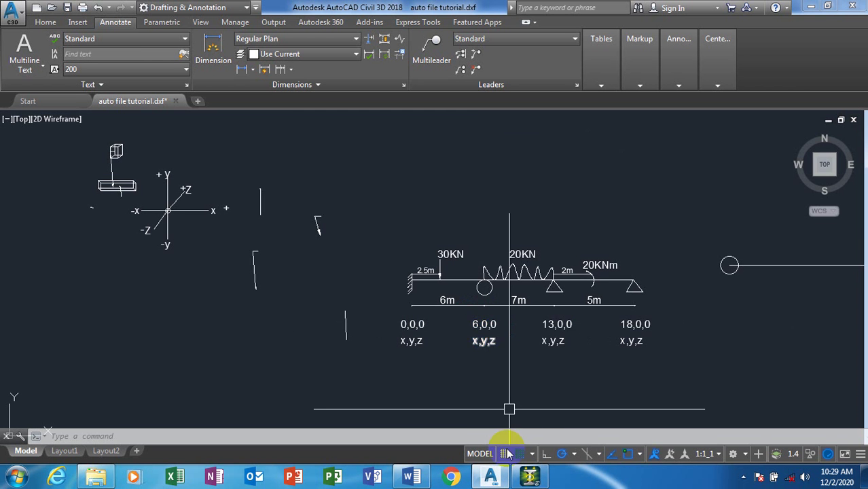
{"action": "left_click", "coordinate": [534, 479]}
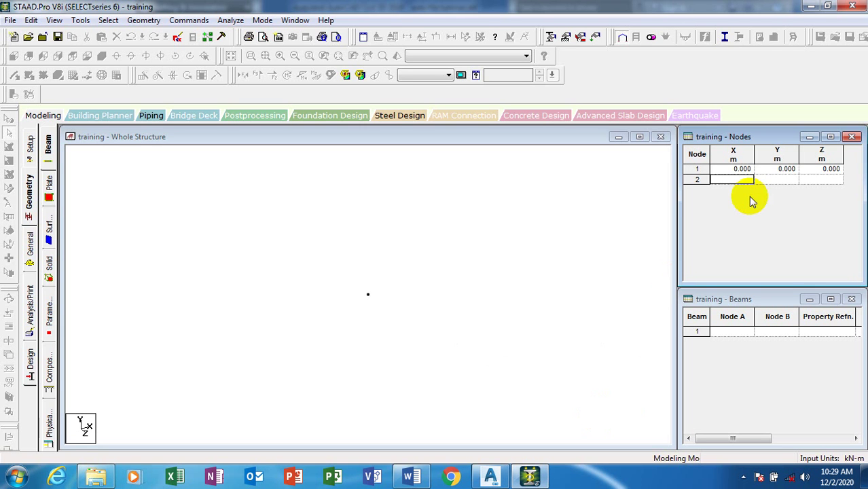
{"action": "type", "text": "6"}
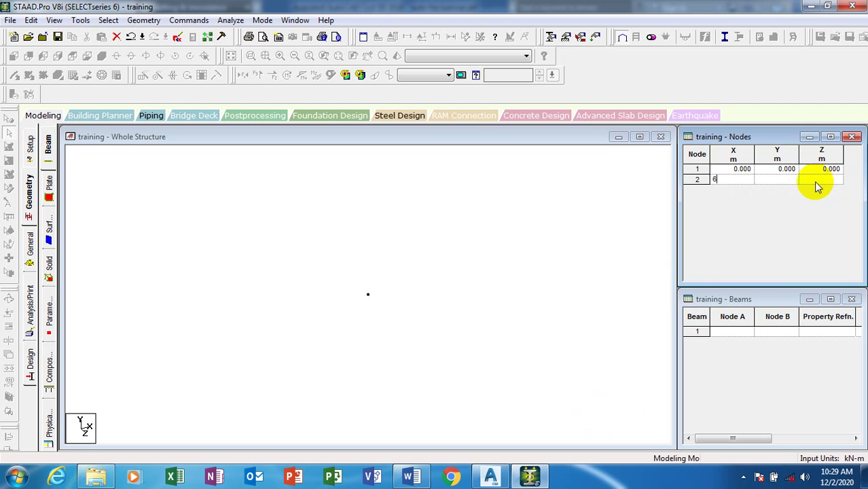
{"action": "key", "text": "Tab"}
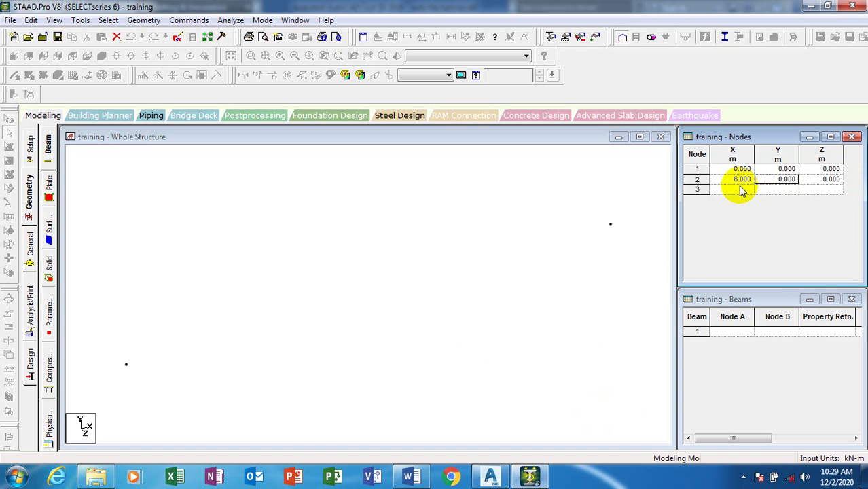
Check the third support's coordinates in the AutoCAD sketch and enter node 3 in STAAD.Pro with X 13 m, Y 0 and Z 0
{"action": "left_click", "coordinate": [492, 476]}
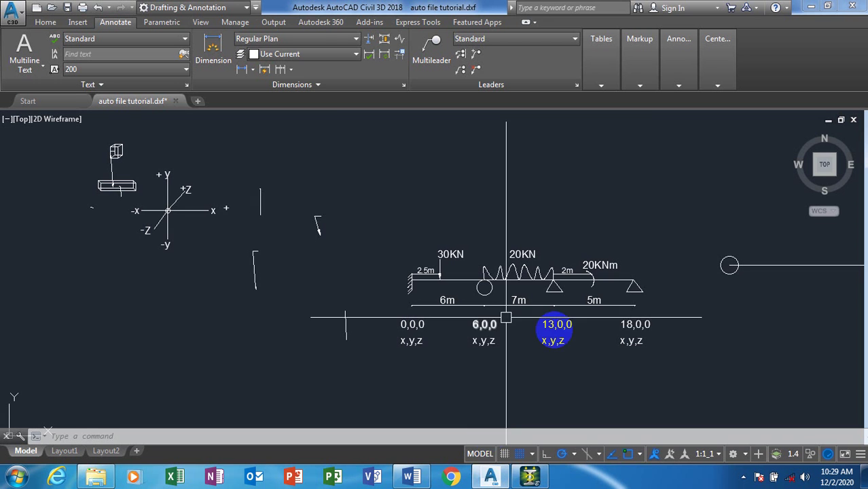
{"action": "left_click", "coordinate": [530, 477]}
{"action": "type", "text": "13"}
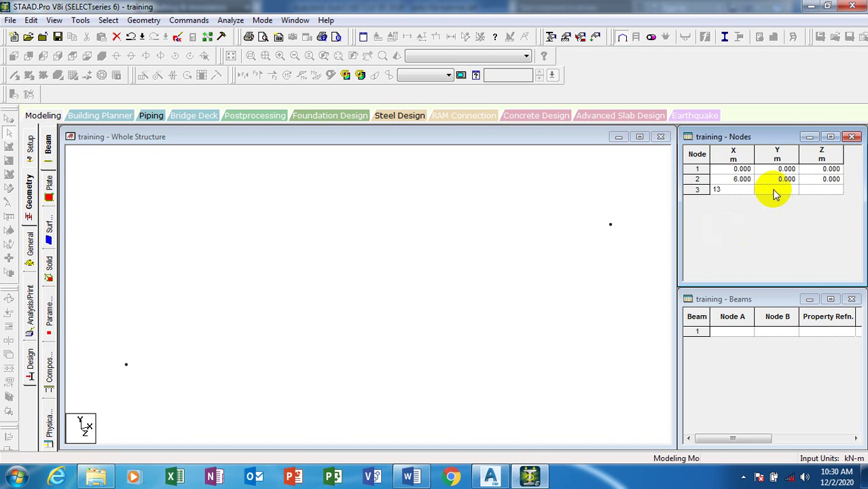
{"action": "left_click", "coordinate": [774, 190]}
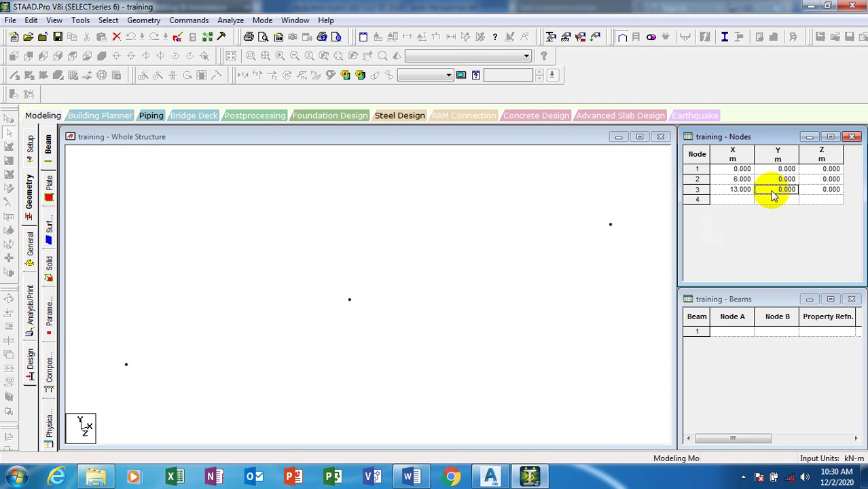
Check the last support's coordinates in the AutoCAD sketch and enter node 4 in STAAD.Pro with X 18 m, Y 0 and Z 0
{"action": "left_click", "coordinate": [530, 477]}
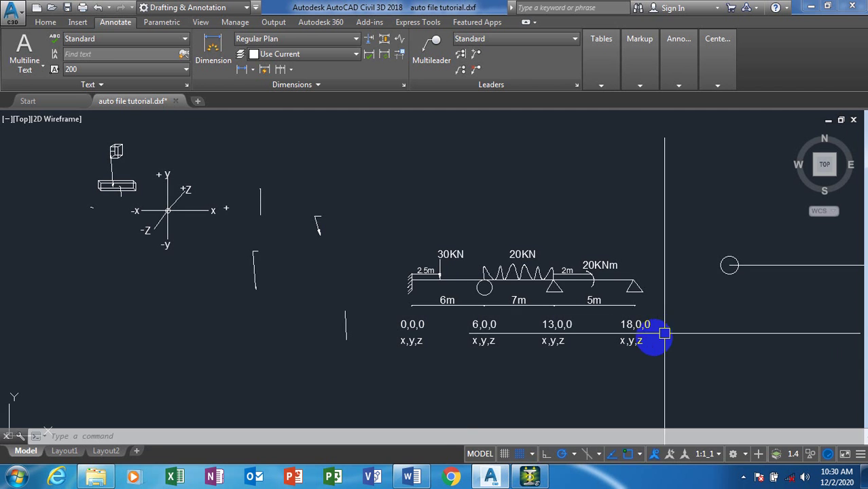
{"action": "left_click", "coordinate": [529, 477]}
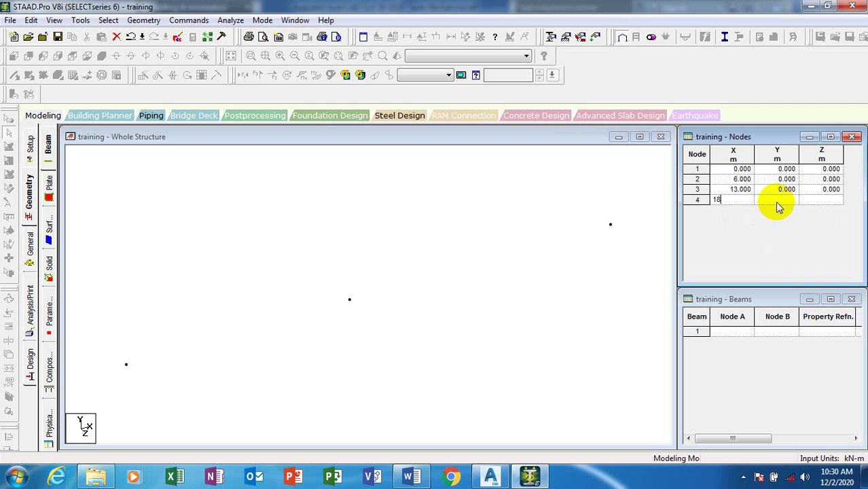
{"action": "left_click", "coordinate": [779, 200]}
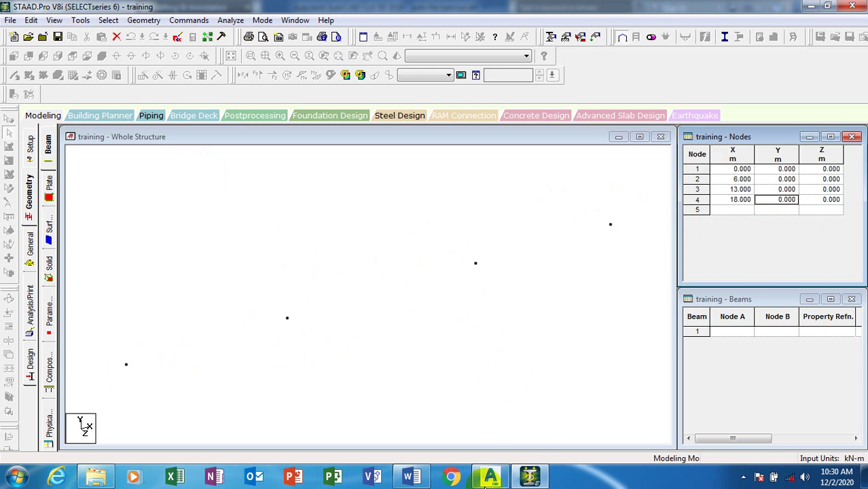
Accept the Auto Save request and save the modified structure
{"action": "left_click", "coordinate": [139, 146]}
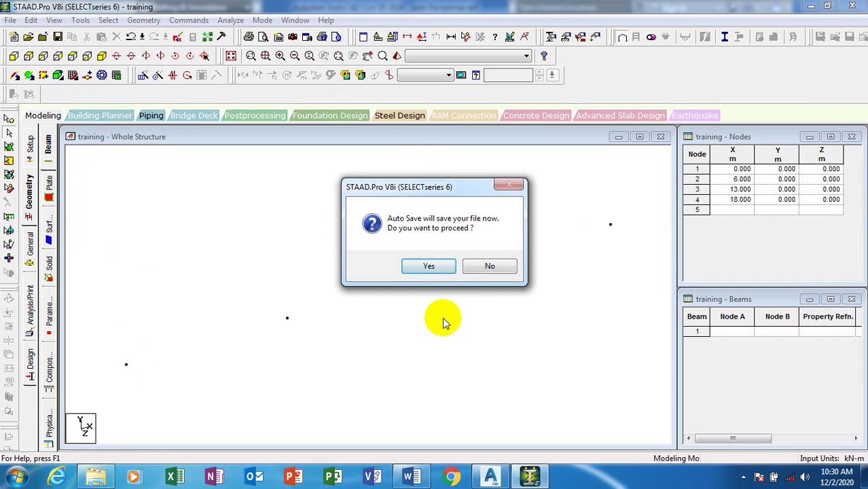
{"action": "left_click", "coordinate": [441, 265]}
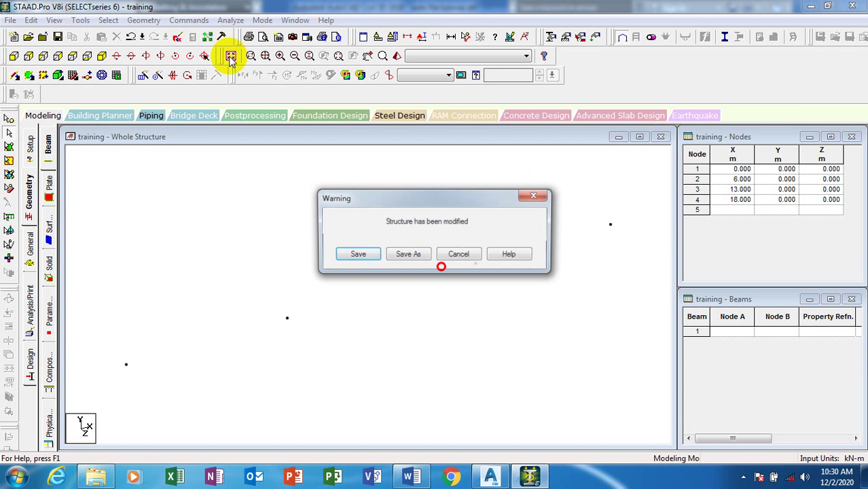
{"action": "left_click", "coordinate": [354, 254]}
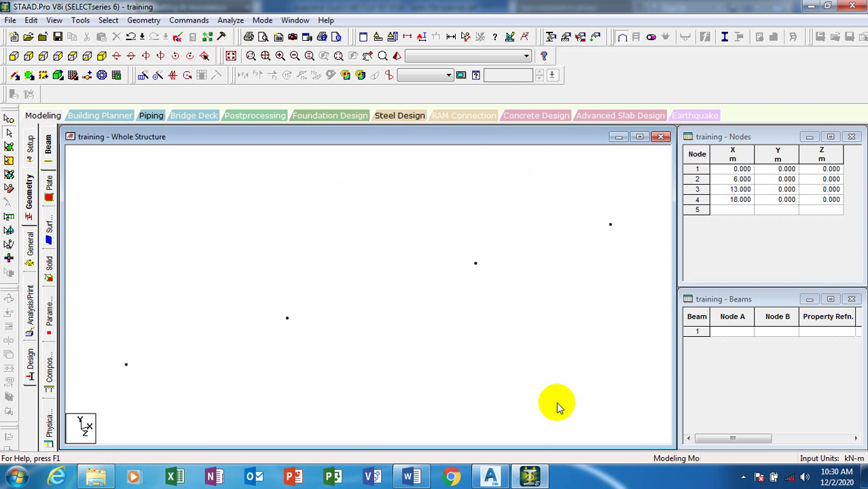
Switch to AutoCAD Civil 3D and move the small wireframe box from above the long beam to above the coordinate axes sketch
{"action": "mouse_move", "coordinate": [486, 480]}
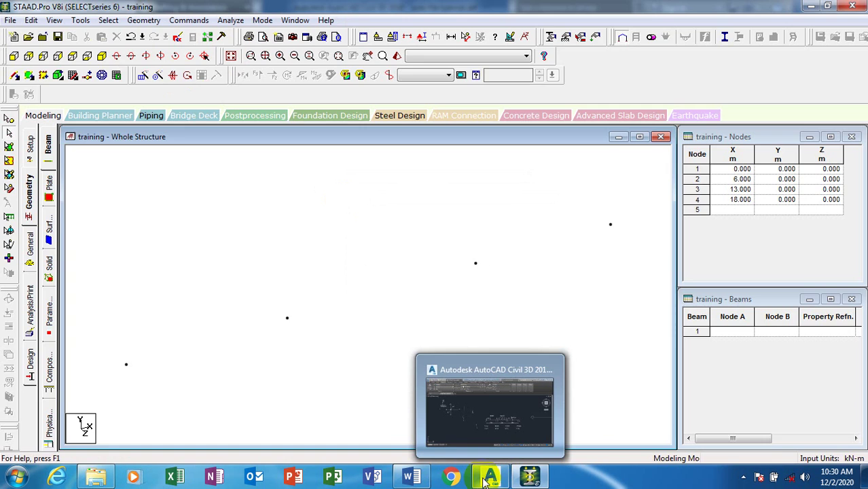
{"action": "left_click", "coordinate": [502, 417]}
{"action": "scroll", "coordinate": [410, 256], "scroll_direction": "down", "scroll_amount": 4}
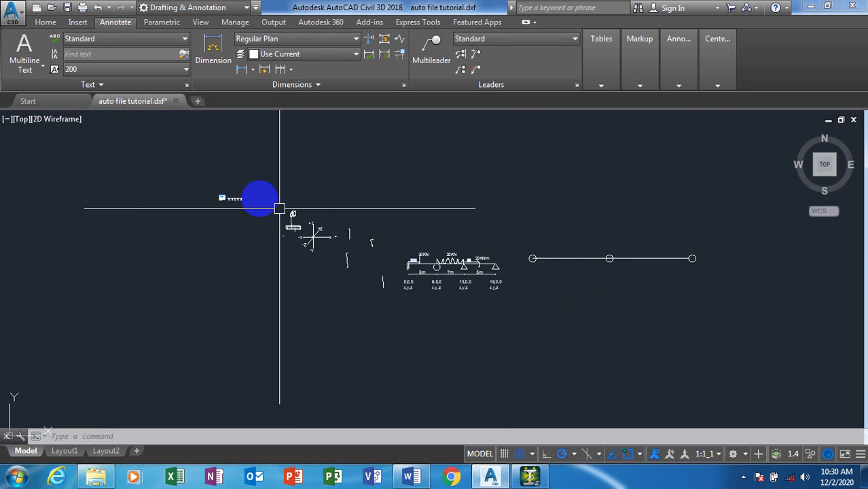
{"action": "scroll", "coordinate": [279, 208], "scroll_direction": "up", "scroll_amount": 4}
{"action": "key", "text": "Return"}
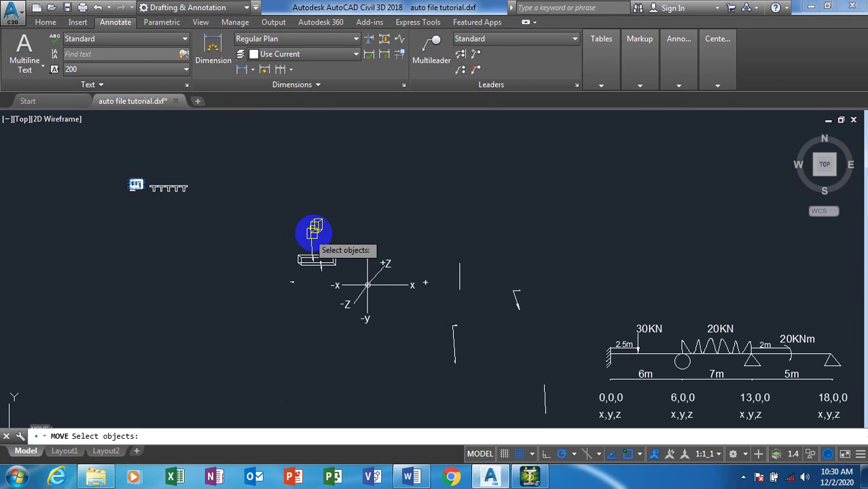
{"action": "scroll", "coordinate": [312, 231], "scroll_direction": "up", "scroll_amount": 5}
{"action": "left_click", "coordinate": [278, 157]}
{"action": "left_click", "coordinate": [421, 250]}
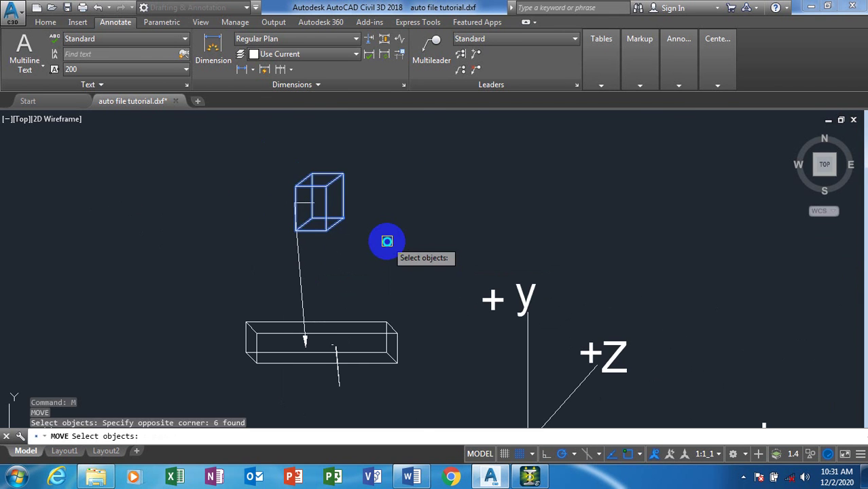
{"action": "key", "text": "Return"}
{"action": "left_click", "coordinate": [394, 241]}
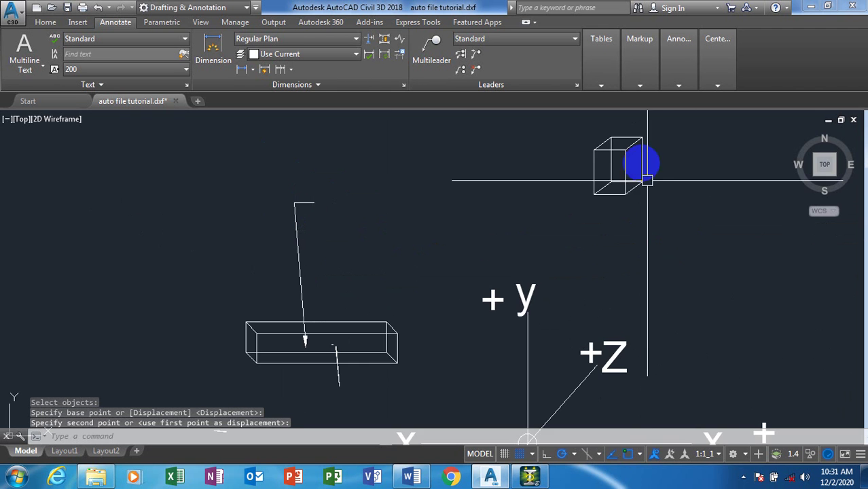
Draw a horizontal axis line outward from the box's front lower-right corner, extending its bottom edge
{"action": "scroll", "coordinate": [645, 170], "scroll_direction": "up", "scroll_amount": 4}
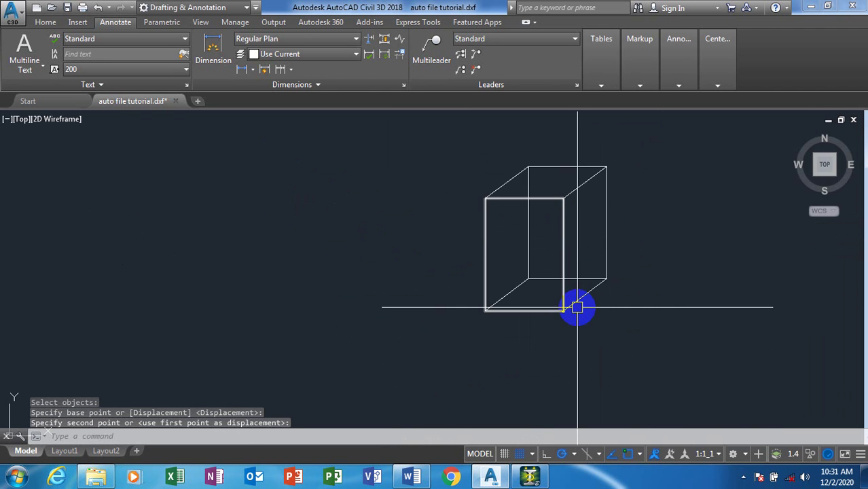
{"action": "left_click", "coordinate": [563, 310]}
{"action": "type", "text": "l"}
{"action": "key", "text": "Return"}
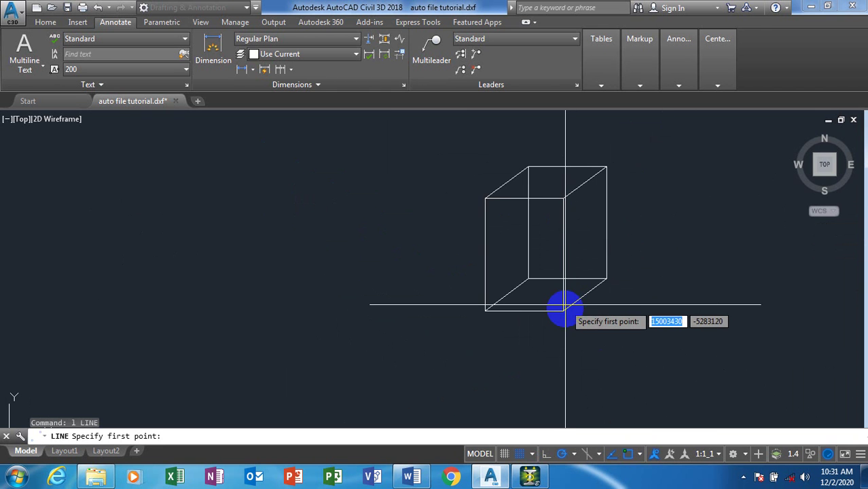
{"action": "left_click", "coordinate": [563, 310]}
{"action": "left_click", "coordinate": [651, 311]}
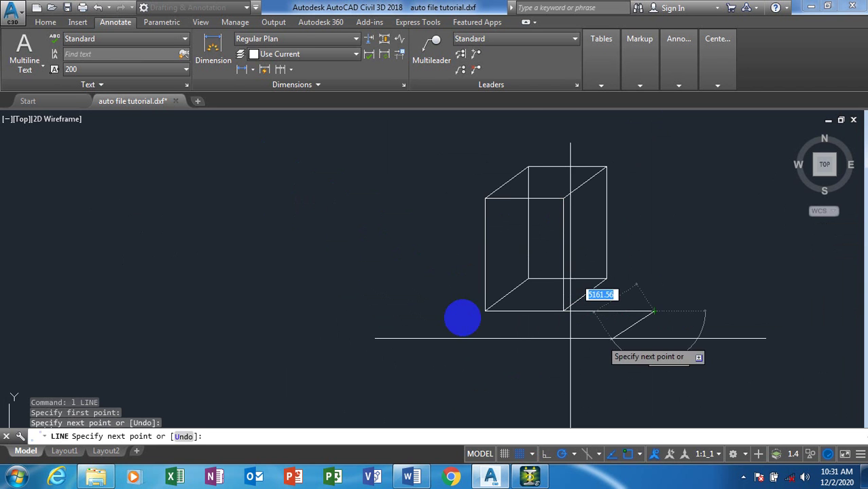
{"action": "key", "text": "Escape"}
Draw a vertical axis line about 7310 units long upward from the box's front upper-left corner
{"action": "key", "text": "Return"}
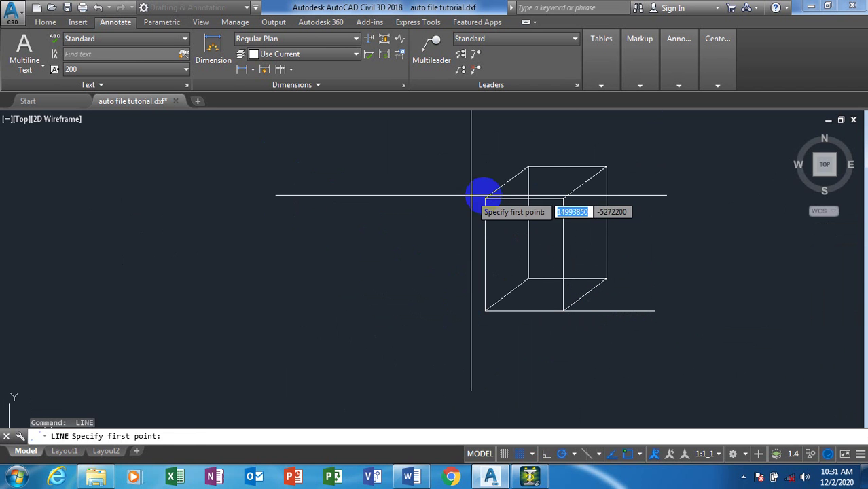
{"action": "left_click", "coordinate": [485, 198]}
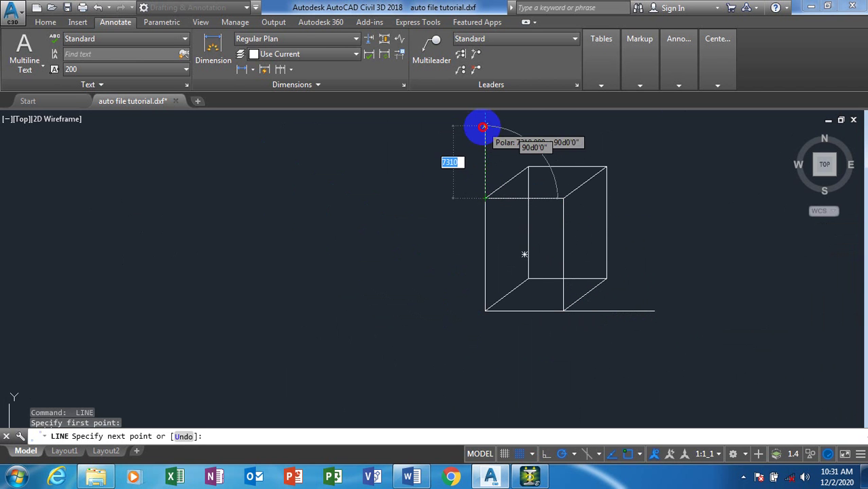
{"action": "left_click", "coordinate": [484, 125]}
{"action": "key", "text": "Return"}
Draw a diagonal axis line down and outward from the box's front lower-left corner
{"action": "key", "text": "Return"}
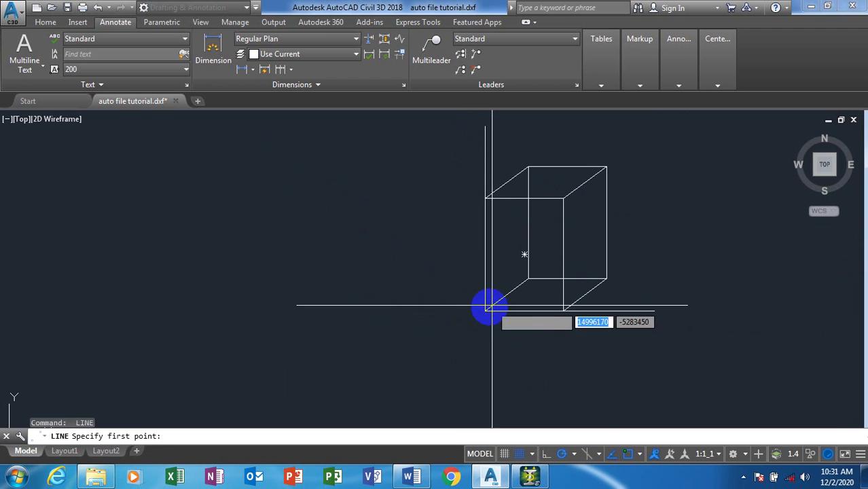
{"action": "left_click", "coordinate": [485, 311]}
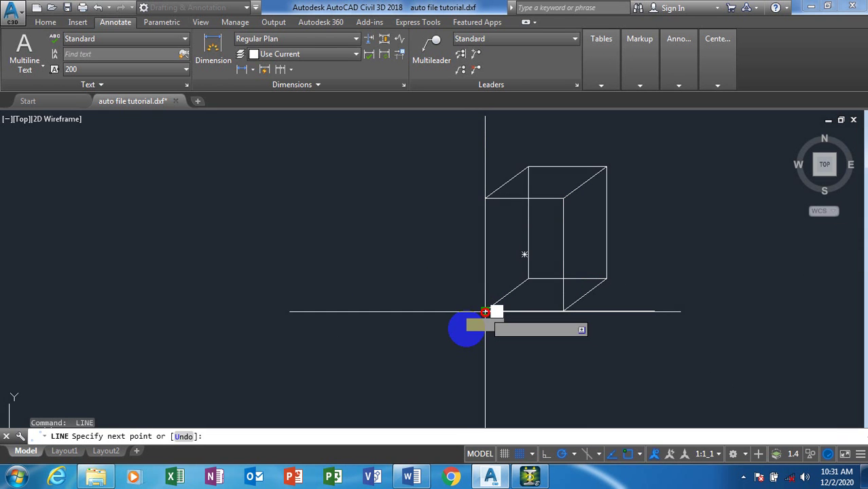
{"action": "left_click", "coordinate": [445, 361]}
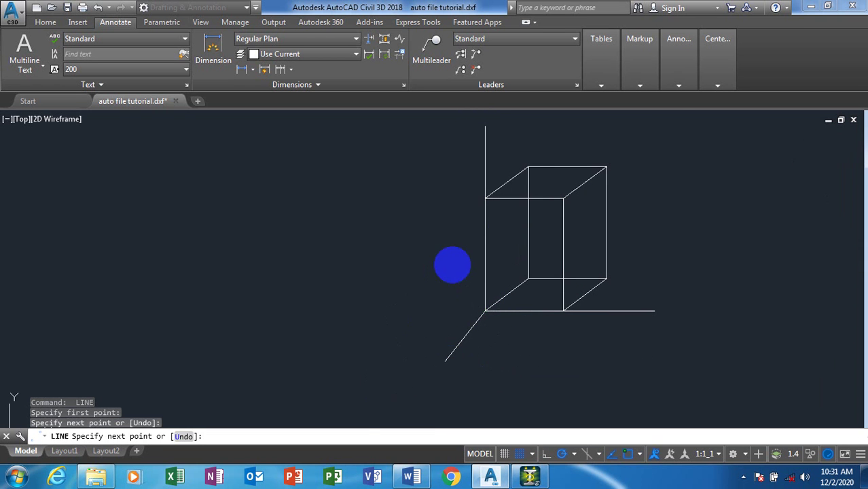
{"action": "key", "text": "Escape"}
Copy the x label from the coordinate axes sketch to the end of the box's horizontal axis line
{"action": "scroll", "coordinate": [523, 254], "scroll_direction": "down", "scroll_amount": 5}
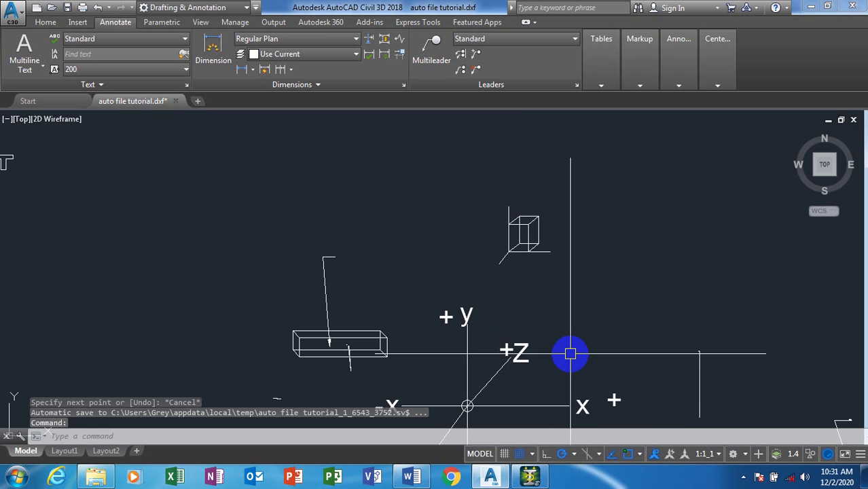
{"action": "type", "text": "co"}
{"action": "key", "text": "Return"}
{"action": "left_click", "coordinate": [582, 412]}
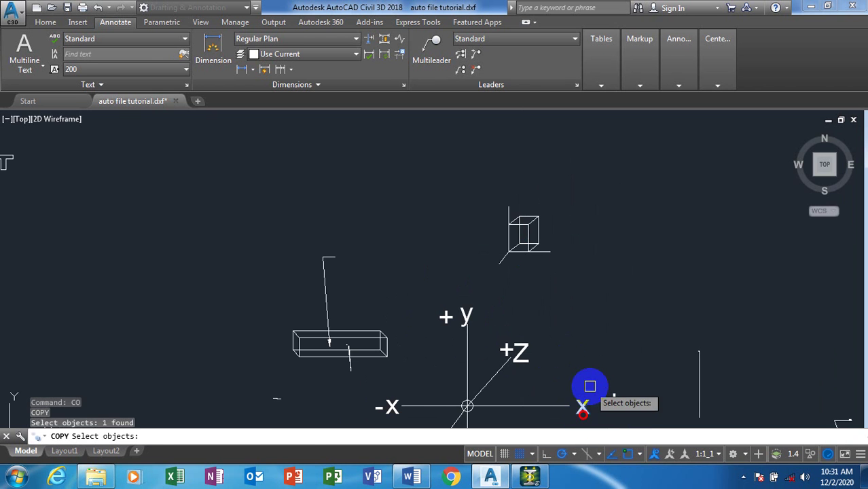
{"action": "key", "text": "Return"}
{"action": "left_click", "coordinate": [590, 386]}
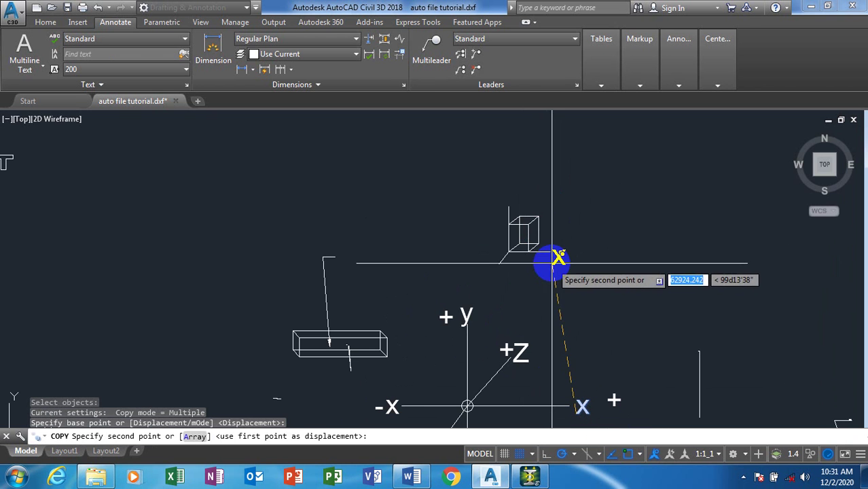
{"action": "left_click", "coordinate": [549, 254]}
{"action": "key", "text": "Escape"}
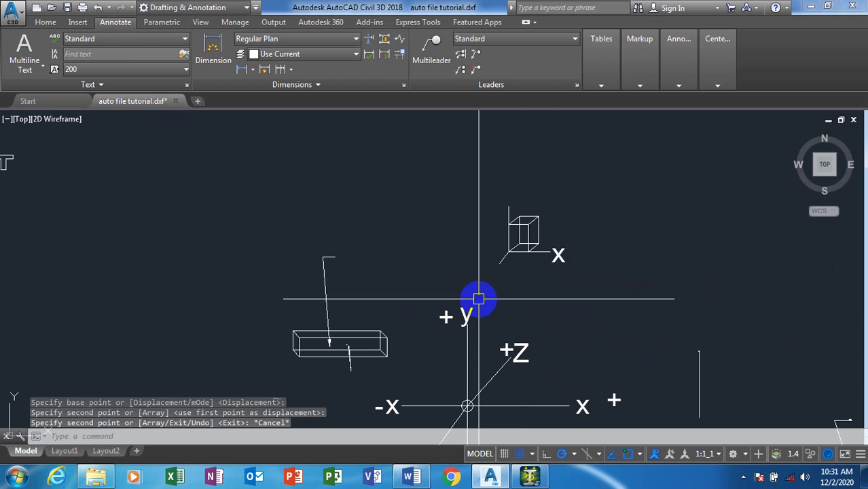
Copy the y label from the coordinate axes sketch to just above the box's vertical axis line
{"action": "type", "text": "co"}
{"action": "key", "text": "Return"}
{"action": "left_click", "coordinate": [488, 307]}
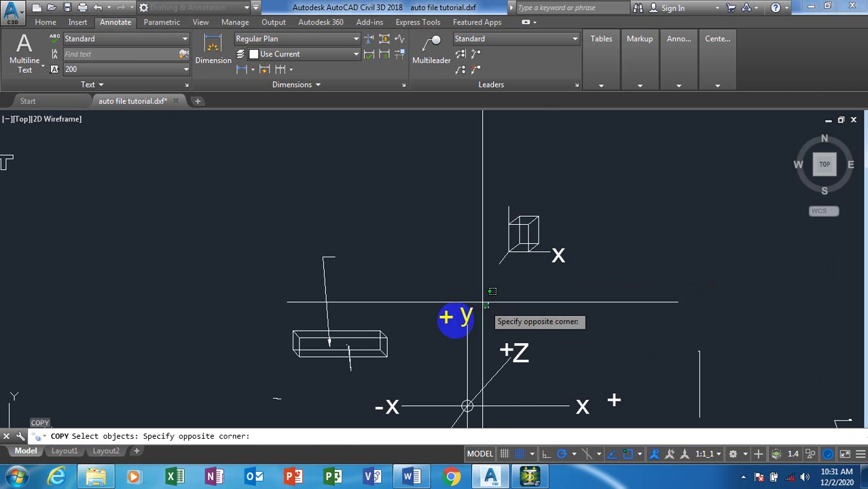
{"action": "left_click", "coordinate": [454, 319]}
{"action": "key", "text": "Return"}
{"action": "left_click", "coordinate": [500, 313]}
{"action": "scroll", "coordinate": [537, 201], "scroll_direction": "up", "scroll_amount": 4}
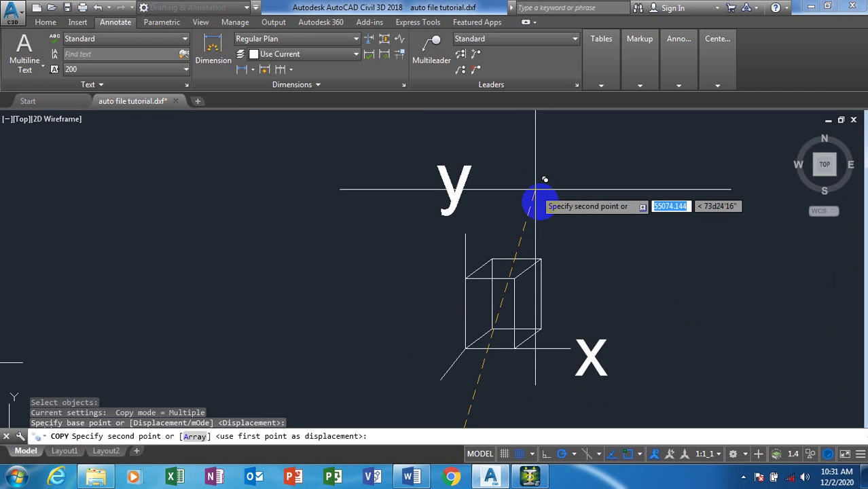
{"action": "left_click", "coordinate": [541, 202]}
{"action": "scroll", "coordinate": [622, 161], "scroll_direction": "down", "scroll_amount": 2}
{"action": "key", "text": "Return"}
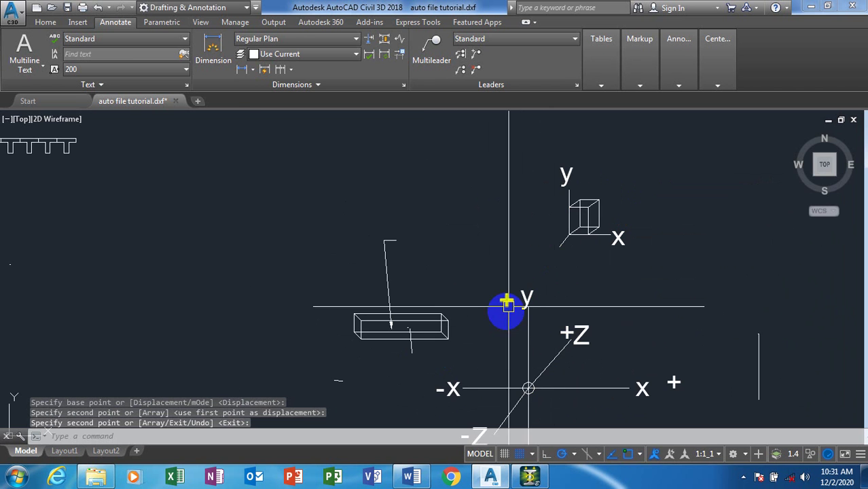
Copy the Z letter of the -Z label to the end of the box's diagonal axis line
{"action": "scroll", "coordinate": [517, 282], "scroll_direction": "down", "scroll_amount": 1}
{"action": "scroll", "coordinate": [497, 373], "scroll_direction": "up", "scroll_amount": 2}
{"action": "key", "text": "Return"}
{"action": "left_click", "coordinate": [494, 380]}
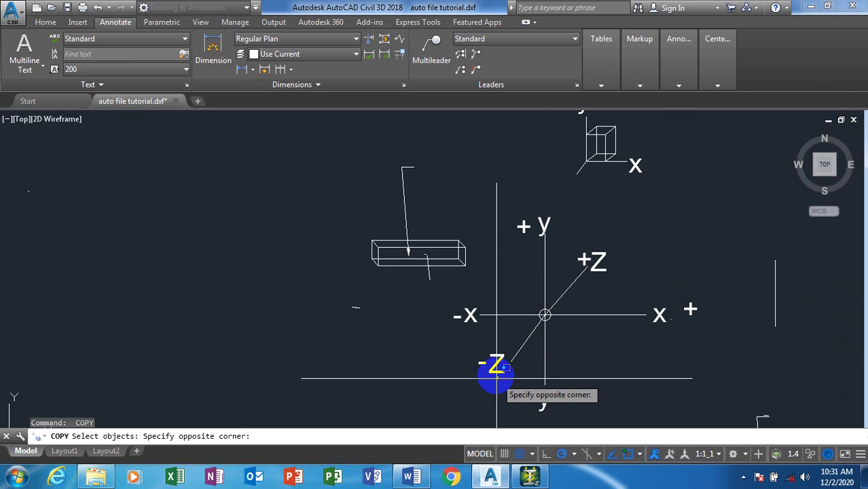
{"action": "left_click", "coordinate": [489, 367]}
{"action": "key", "text": "Return"}
{"action": "left_click", "coordinate": [487, 388]}
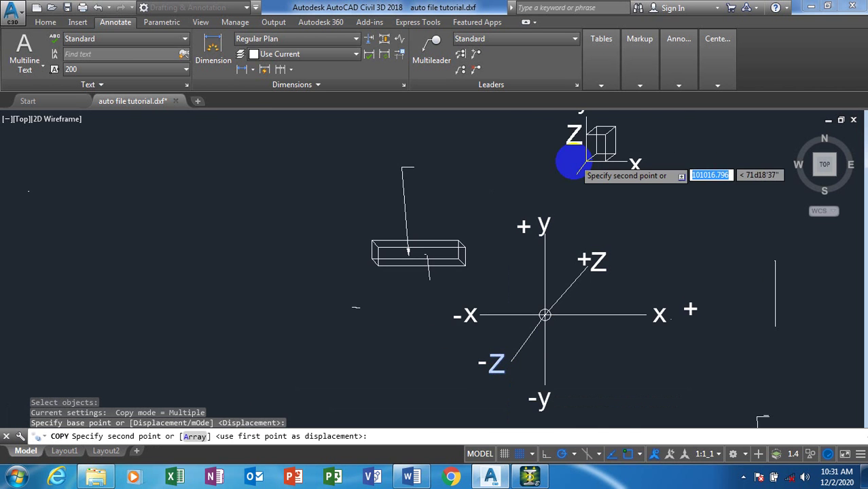
{"action": "scroll", "coordinate": [572, 162], "scroll_direction": "up", "scroll_amount": 3}
{"action": "left_click", "coordinate": [554, 262]}
{"action": "scroll", "coordinate": [508, 294], "scroll_direction": "down", "scroll_amount": 2}
{"action": "key", "text": "Escape"}
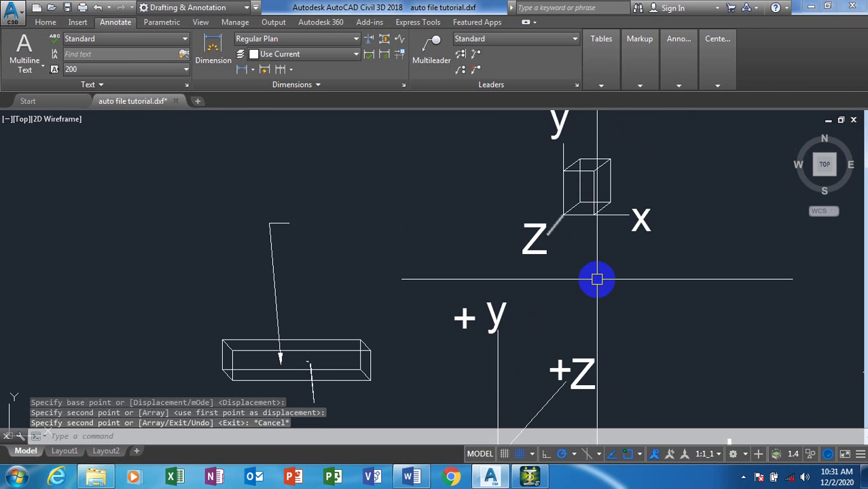
Move the box with its axis lines and x, y and Z labels farther up and right, away from the coordinate axes sketch
{"action": "key", "text": "Return"}
{"action": "scroll", "coordinate": [599, 279], "scroll_direction": "down", "scroll_amount": 2}
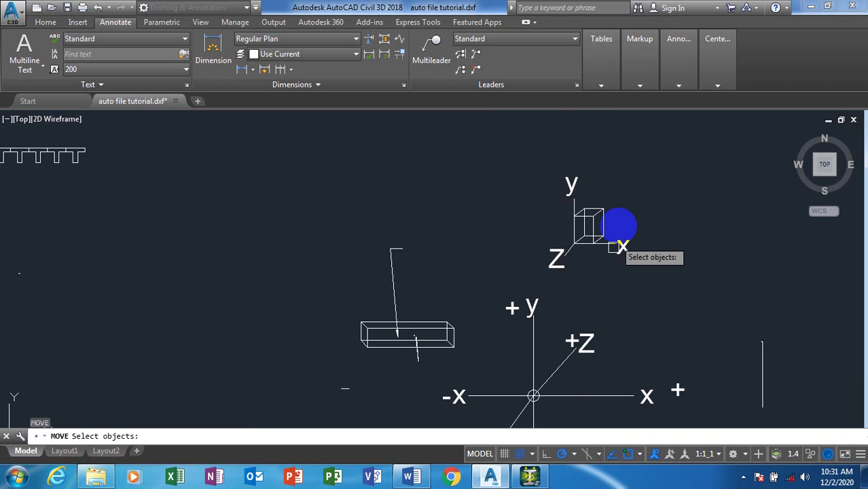
{"action": "left_click", "coordinate": [620, 165]}
{"action": "left_click", "coordinate": [547, 269]}
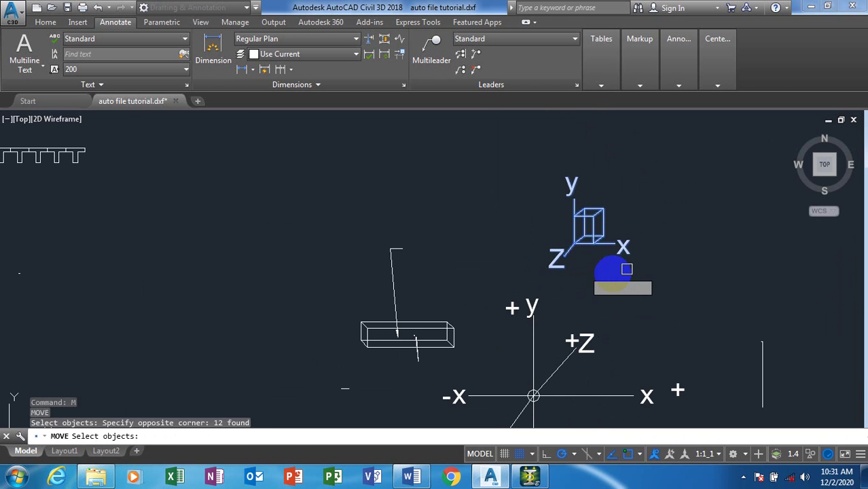
{"action": "key", "text": "Return"}
{"action": "left_click", "coordinate": [604, 277]}
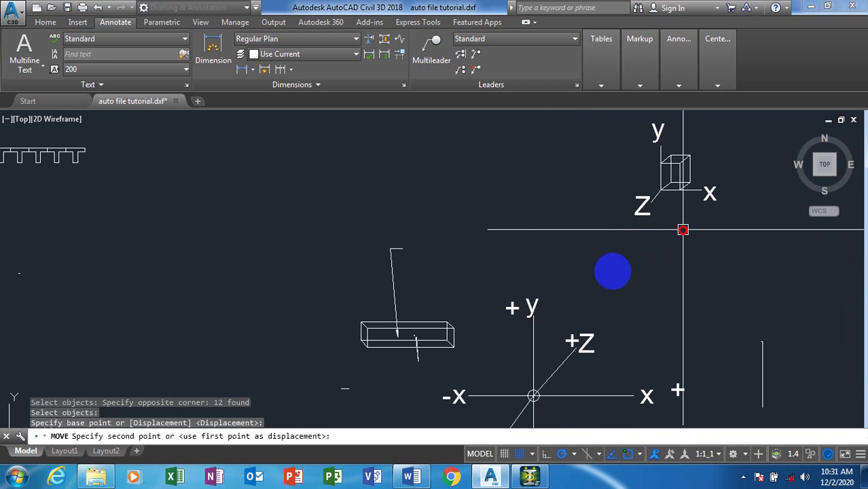
{"action": "scroll", "coordinate": [561, 291], "scroll_direction": "down", "scroll_amount": 2}
{"action": "scroll", "coordinate": [659, 208], "scroll_direction": "up", "scroll_amount": 3}
{"action": "scroll", "coordinate": [627, 231], "scroll_direction": "down", "scroll_amount": 2}
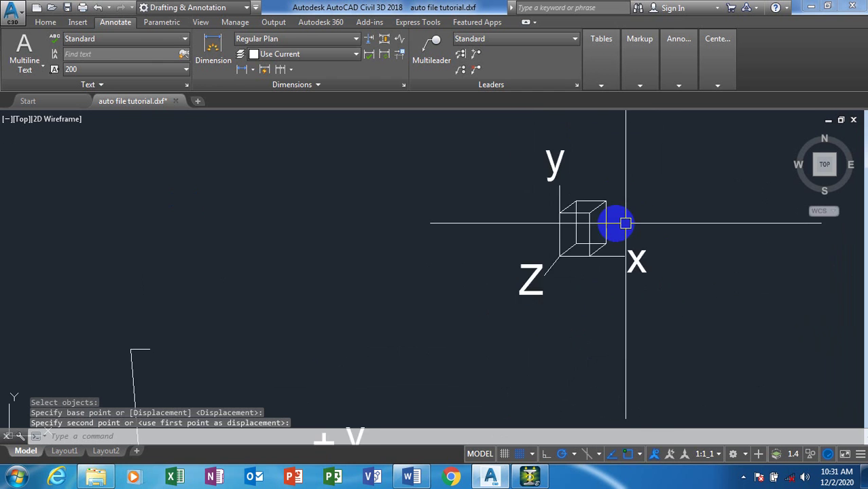
Copy the short leader arrow between the coordinate axes and the loaded beam to beside the labelled box
{"action": "scroll", "coordinate": [578, 228], "scroll_direction": "down", "scroll_amount": 5}
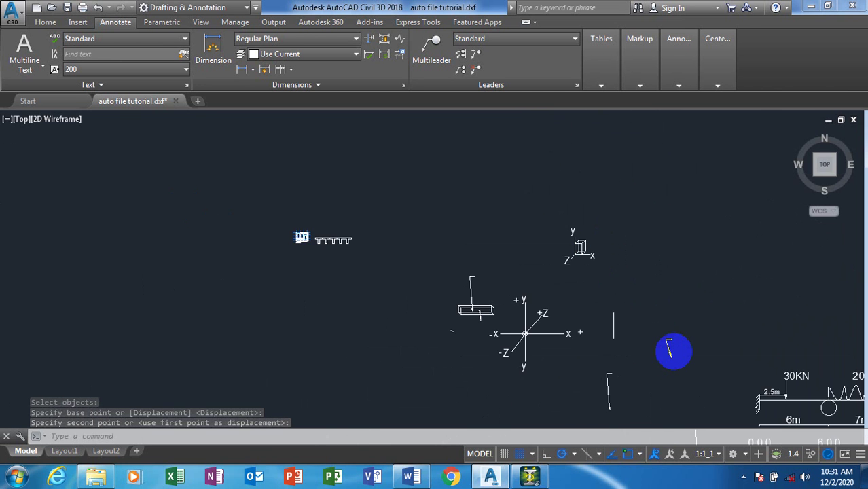
{"action": "scroll", "coordinate": [674, 355], "scroll_direction": "up", "scroll_amount": 4}
{"action": "type", "text": "co"}
{"action": "key", "text": "Return"}
{"action": "left_click", "coordinate": [677, 310]}
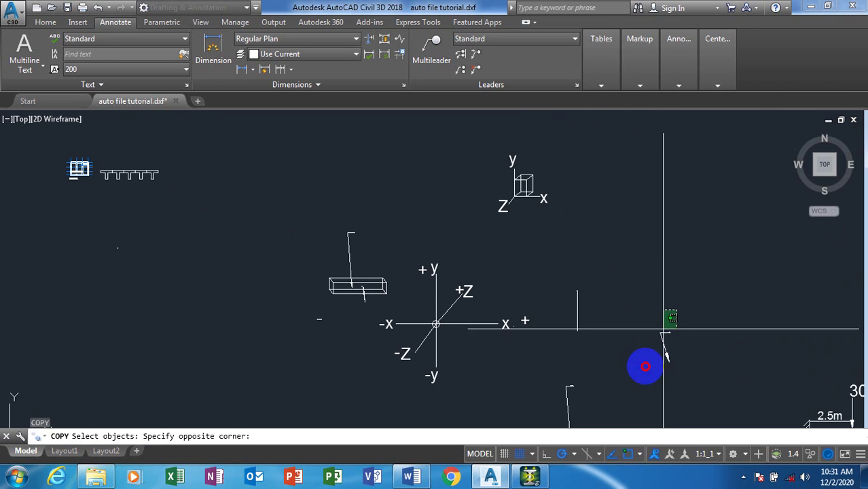
{"action": "left_click", "coordinate": [637, 376]}
{"action": "key", "text": "Return"}
{"action": "left_click", "coordinate": [685, 350]}
{"action": "scroll", "coordinate": [543, 170], "scroll_direction": "up", "scroll_amount": 4}
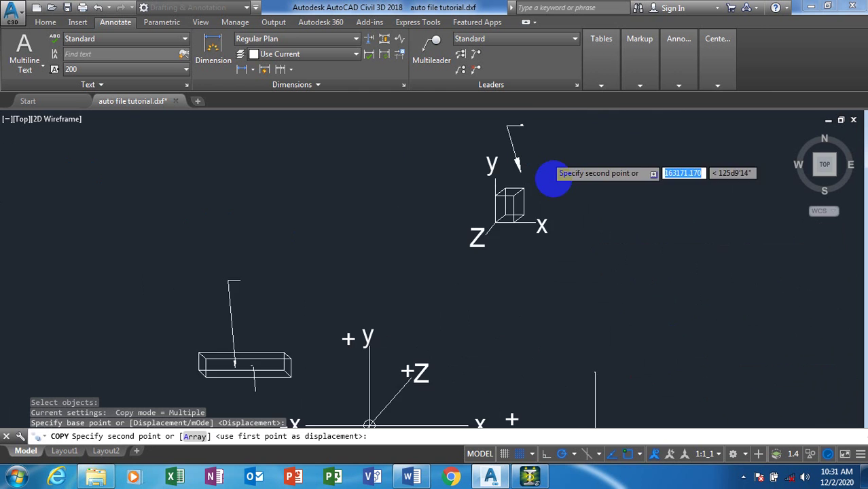
{"action": "left_click", "coordinate": [601, 239]}
{"action": "key", "text": "Escape"}
{"action": "key", "text": "Escape"}
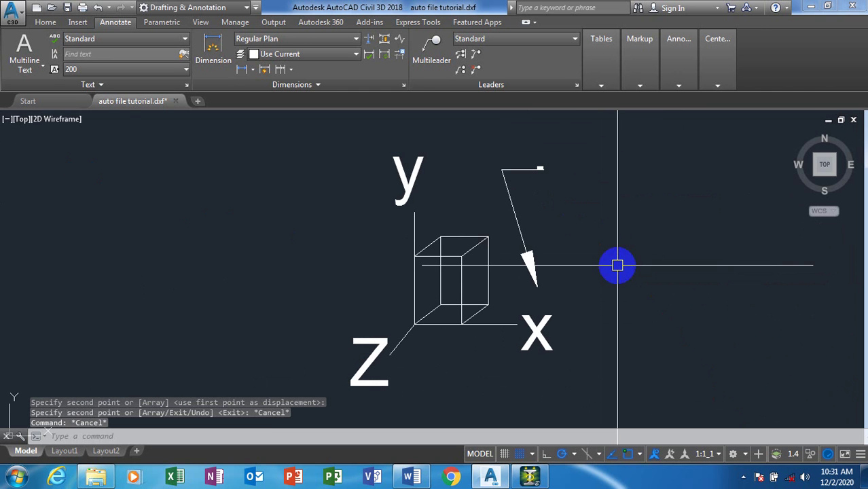
Rotate the copied leader arrow about its bend point so that the arrowhead points left
{"action": "key", "text": "Return"}
{"action": "left_click", "coordinate": [549, 174]}
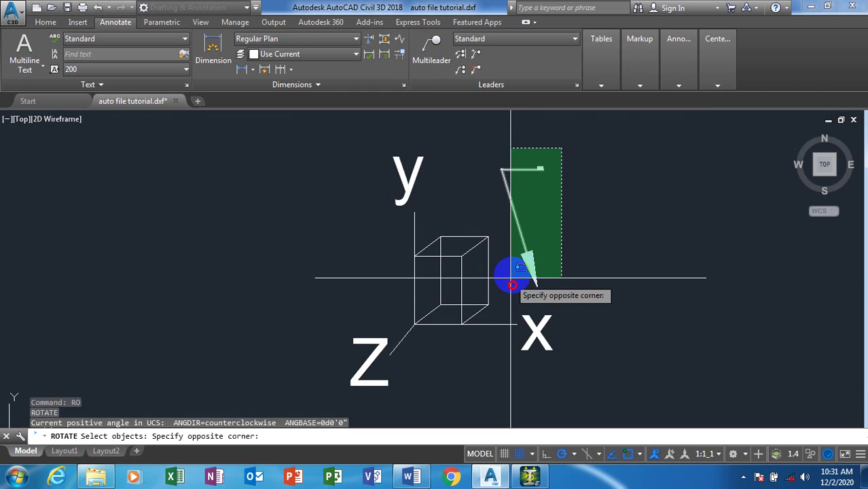
{"action": "left_click", "coordinate": [509, 294]}
{"action": "key", "text": "Return"}
{"action": "left_click", "coordinate": [501, 170]}
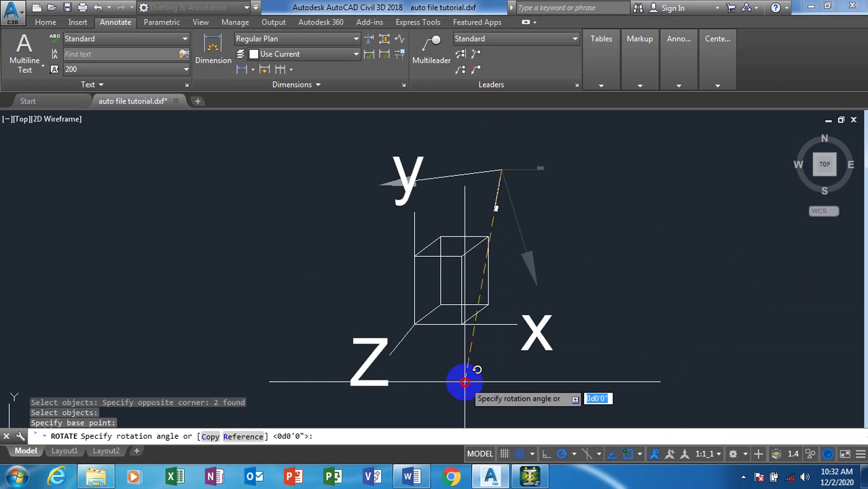
{"action": "left_click", "coordinate": [469, 374]}
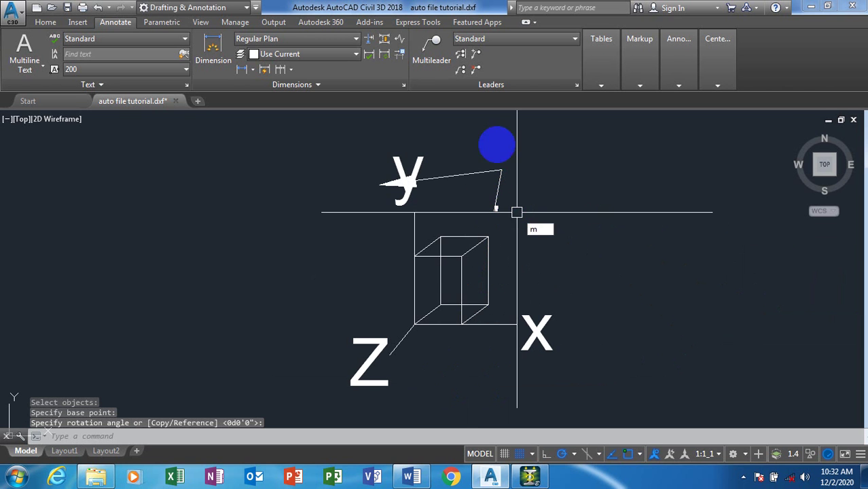
Move the rotated leader arrow down and right so that its arrowhead points into the box
{"action": "key", "text": "Return"}
{"action": "left_click", "coordinate": [507, 141]}
{"action": "left_click", "coordinate": [478, 207]}
{"action": "key", "text": "Return"}
{"action": "left_click", "coordinate": [459, 184]}
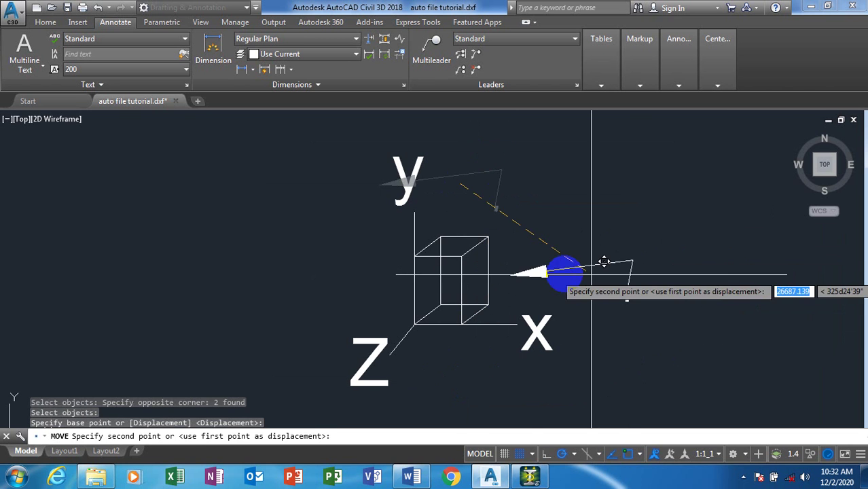
{"action": "left_click", "coordinate": [551, 279]}
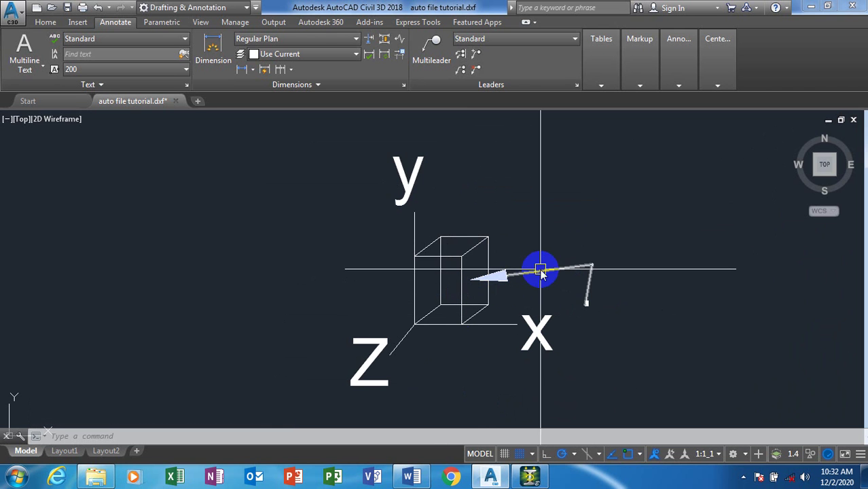
{"action": "key", "text": "Return"}
{"action": "left_click", "coordinate": [613, 252]}
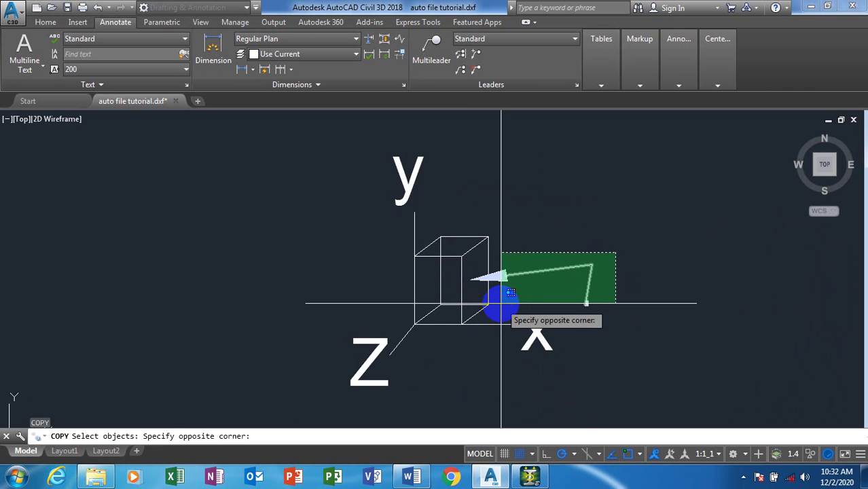
{"action": "left_click", "coordinate": [500, 305]}
{"action": "key", "text": "Escape"}
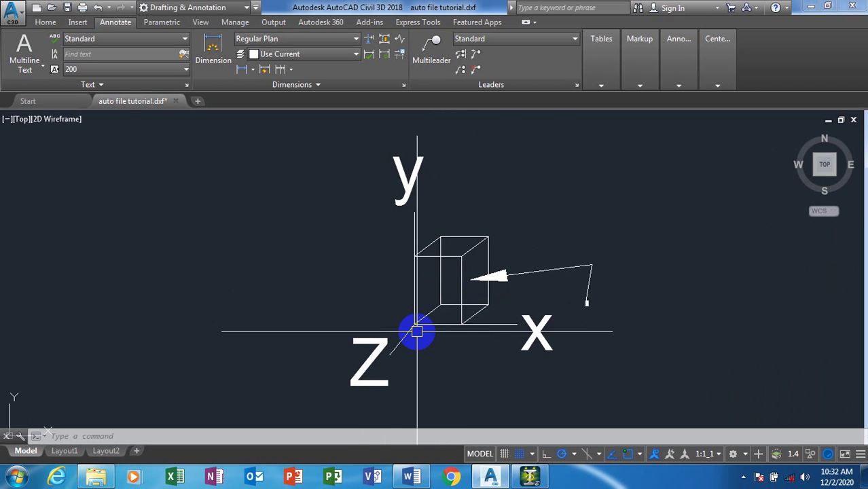
Copy the plus sign beside the coordinate axes' x label to just in front of the box's x label
{"action": "scroll", "coordinate": [517, 269], "scroll_direction": "down", "scroll_amount": 3}
{"action": "scroll", "coordinate": [516, 269], "scroll_direction": "down", "scroll_amount": 2}
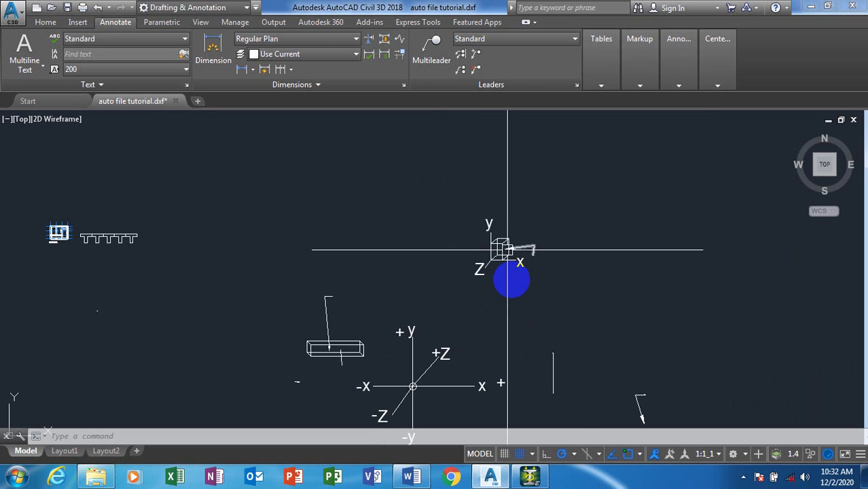
{"action": "key", "text": "Return"}
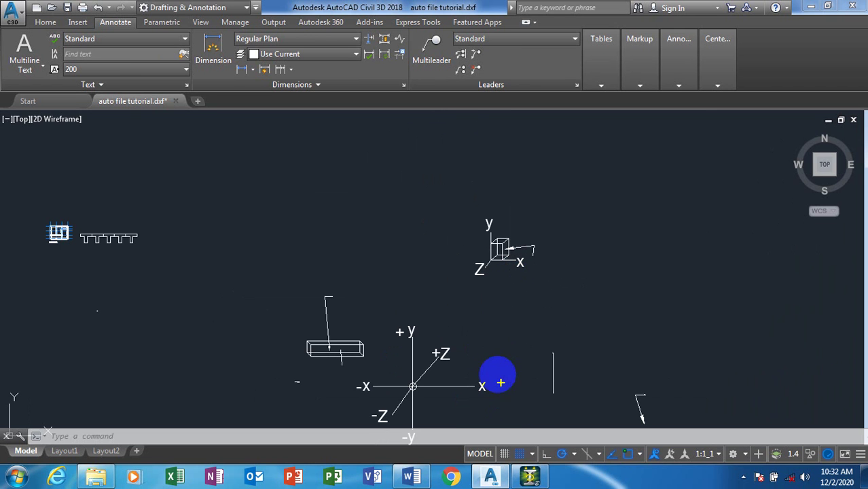
{"action": "left_click", "coordinate": [501, 381]}
{"action": "left_click", "coordinate": [525, 365]}
{"action": "left_click", "coordinate": [501, 384]}
{"action": "scroll", "coordinate": [521, 261], "scroll_direction": "up", "scroll_amount": 2}
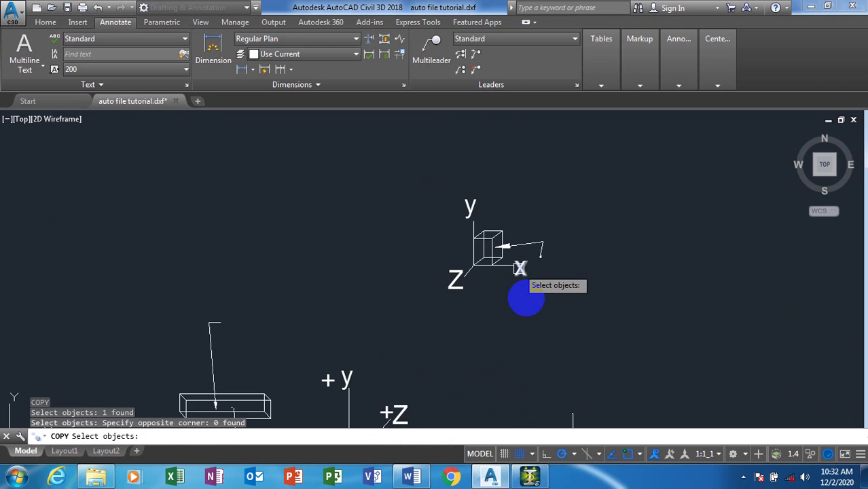
{"action": "scroll", "coordinate": [557, 256], "scroll_direction": "down", "scroll_amount": 2}
{"action": "key", "text": "Return"}
{"action": "left_click", "coordinate": [516, 379]}
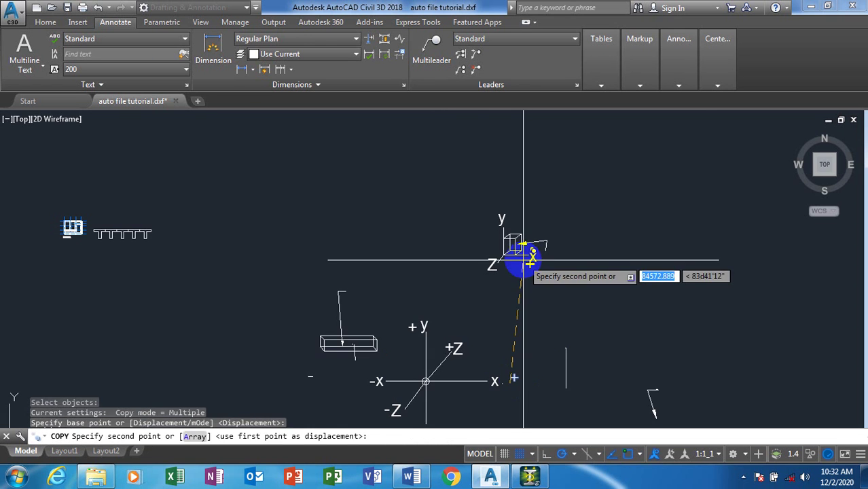
{"action": "scroll", "coordinate": [523, 260], "scroll_direction": "up", "scroll_amount": 8}
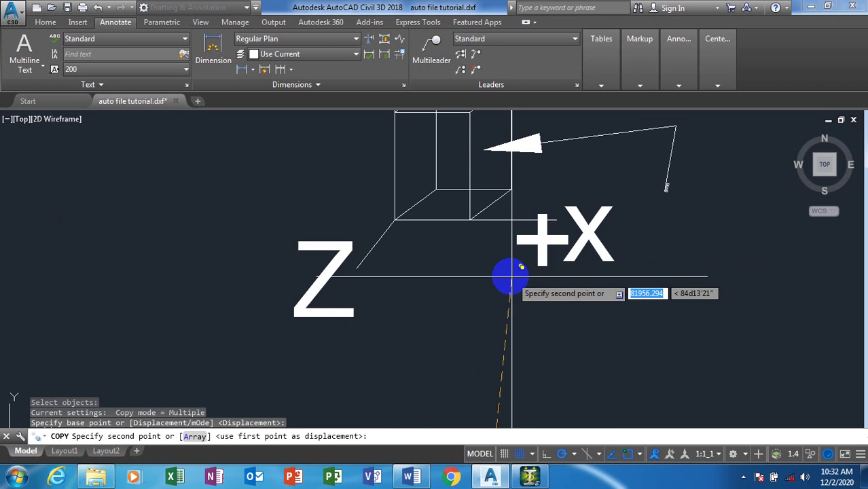
Place further copies of the plus sign in front of the box's y and Z labels, ending the copy
{"action": "scroll", "coordinate": [496, 297], "scroll_direction": "down", "scroll_amount": 4}
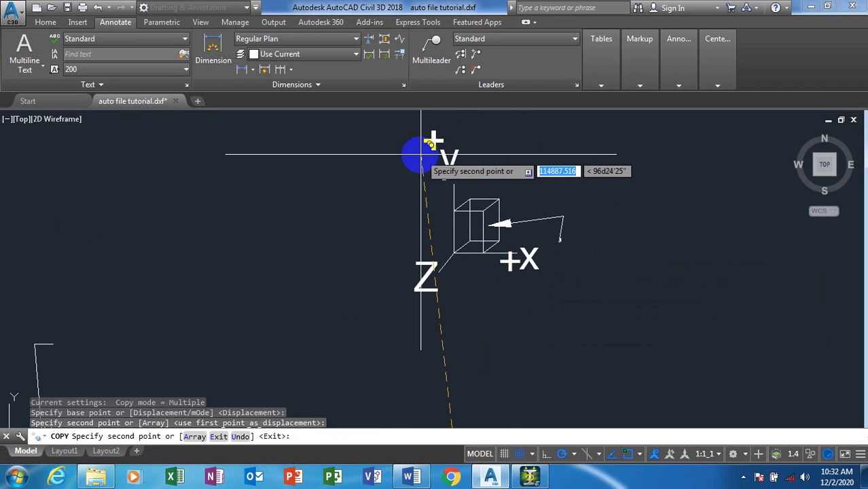
{"action": "left_click", "coordinate": [417, 169]}
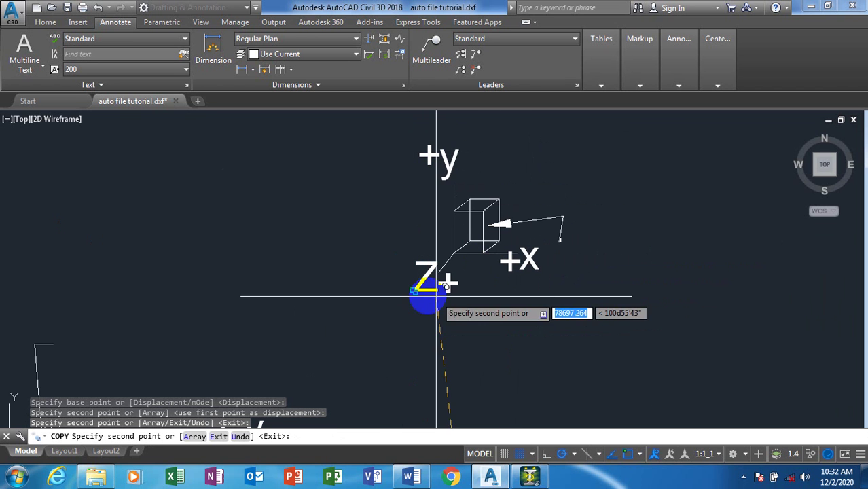
{"action": "left_click", "coordinate": [387, 287]}
{"action": "key", "text": "Escape"}
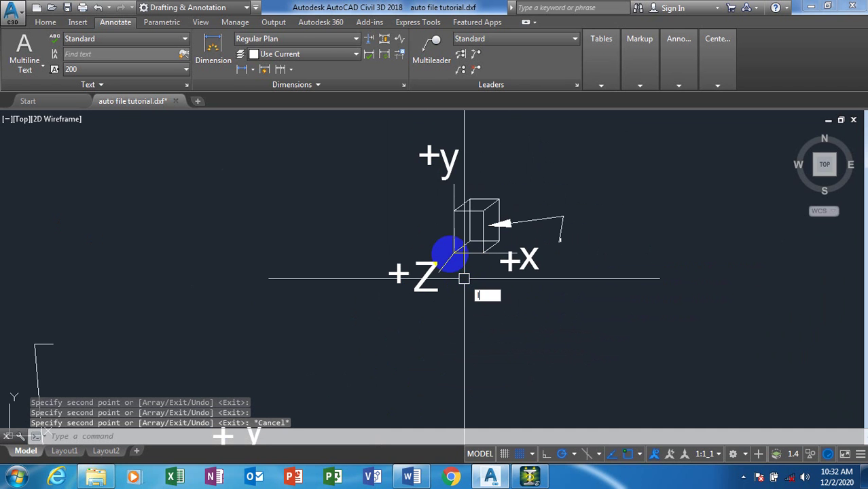
Draw a vertical line about 22930 units long straight down from the box's axis origin
{"action": "type", "text": "l"}
{"action": "key", "text": "Return"}
{"action": "scroll", "coordinate": [459, 252], "scroll_direction": "up", "scroll_amount": 3}
{"action": "left_click", "coordinate": [460, 252]}
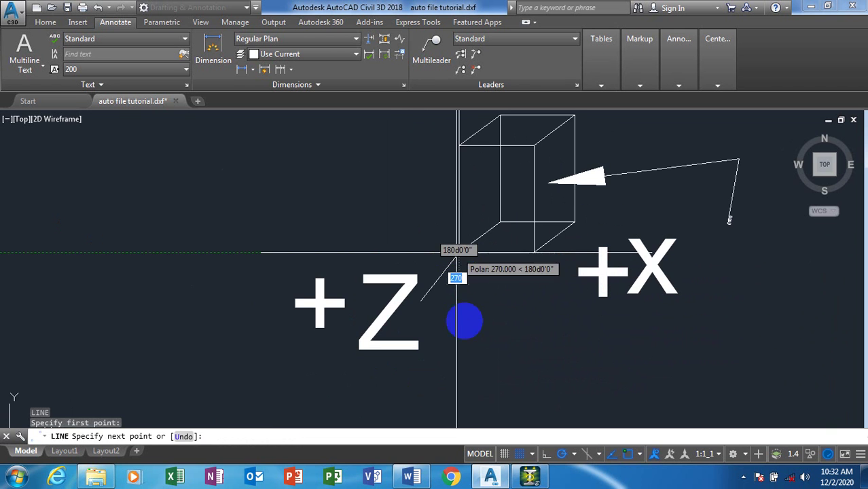
{"action": "scroll", "coordinate": [490, 251], "scroll_direction": "down", "scroll_amount": 4}
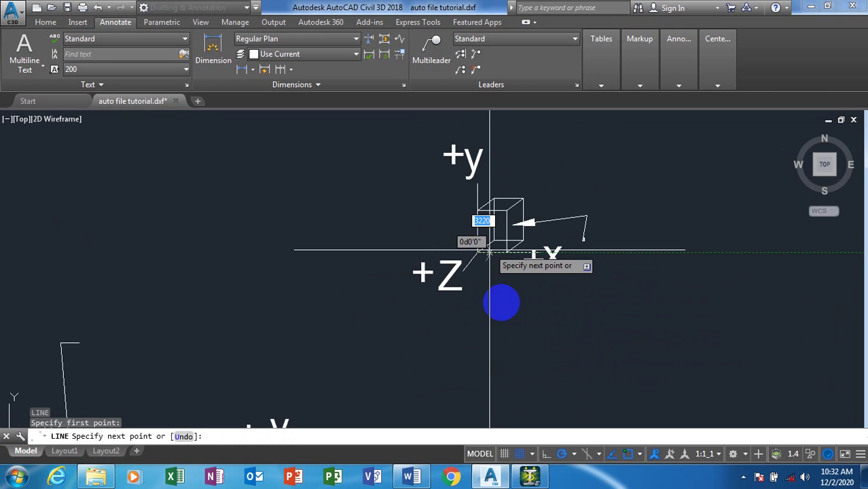
{"action": "scroll", "coordinate": [496, 330], "scroll_direction": "up", "scroll_amount": 2}
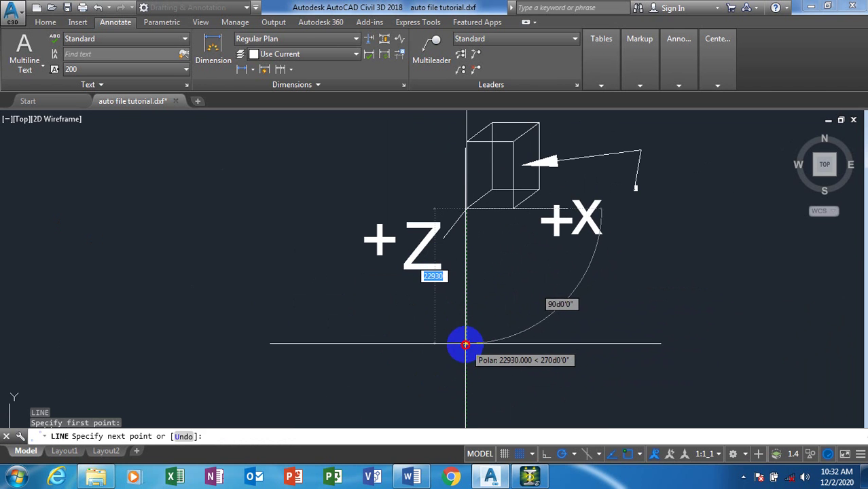
{"action": "left_click", "coordinate": [465, 345]}
{"action": "key", "text": "Escape"}
Copy the y letter of the box's +y label straight down to below the end of the new vertical line
{"action": "type", "text": "ct "}
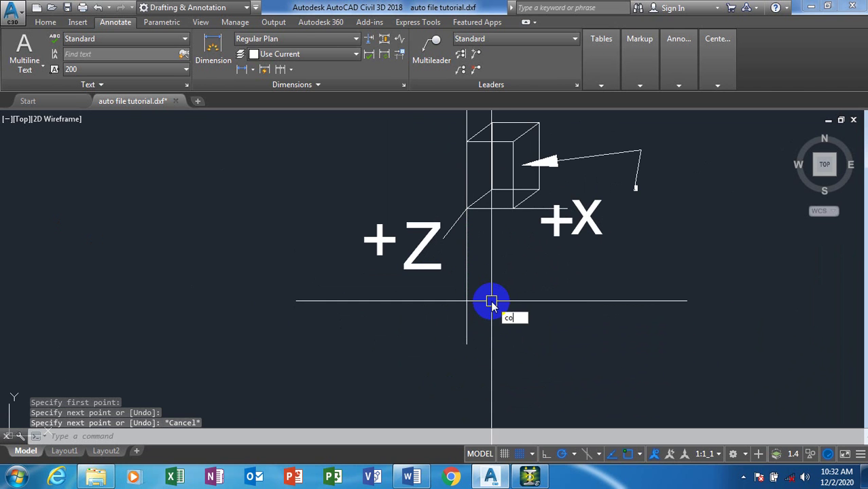
{"action": "type", "text": "o"}
{"action": "key", "text": "Return"}
{"action": "scroll", "coordinate": [490, 286], "scroll_direction": "down", "scroll_amount": 3}
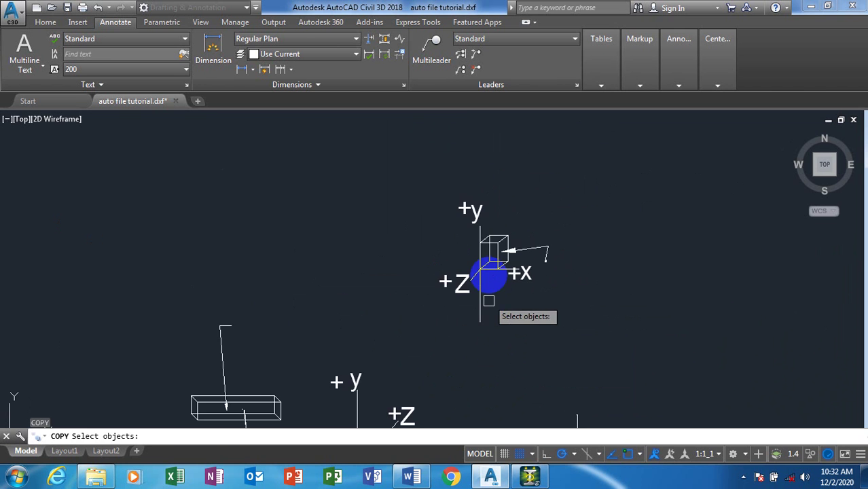
{"action": "left_click", "coordinate": [481, 207]}
{"action": "key", "text": "Return"}
{"action": "left_click", "coordinate": [500, 188]}
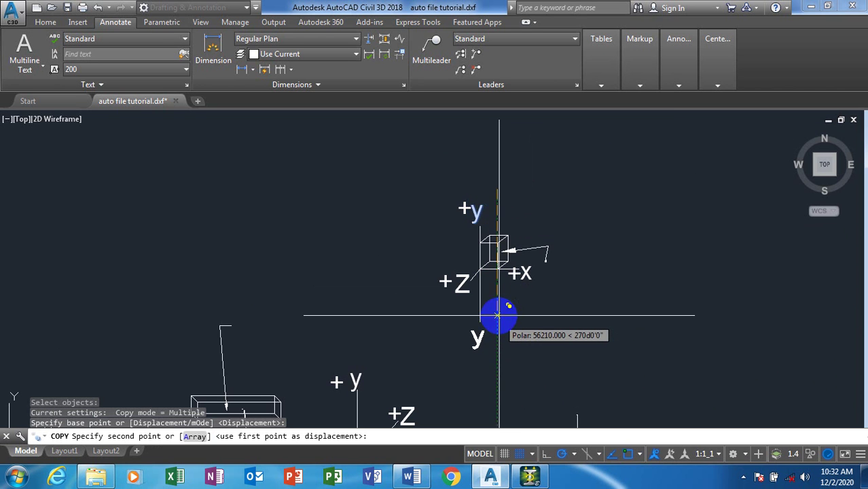
{"action": "left_click", "coordinate": [499, 314]}
{"action": "scroll", "coordinate": [523, 270], "scroll_direction": "down", "scroll_amount": 2}
{"action": "key", "text": "Escape"}
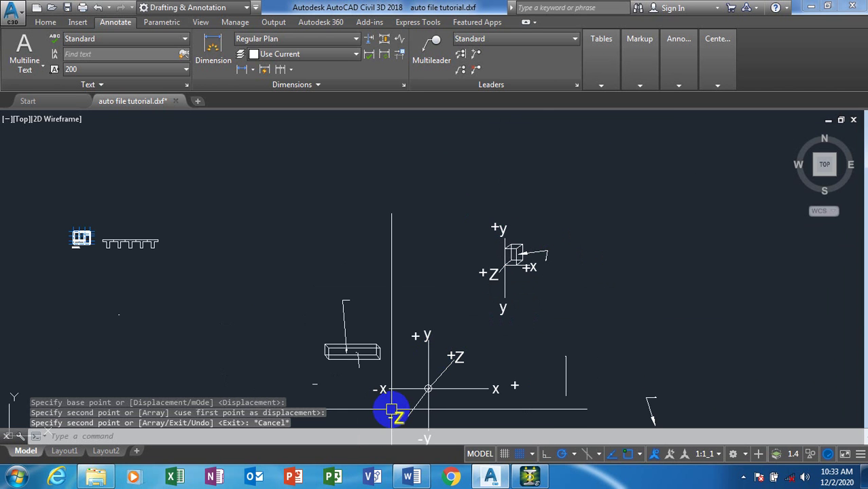
Copy the minus sign of the coordinate axes' -Z label to in front of the box's lower y and above left of its +Z label
{"action": "type", "text": "ct o"}
{"action": "key", "text": "Return"}
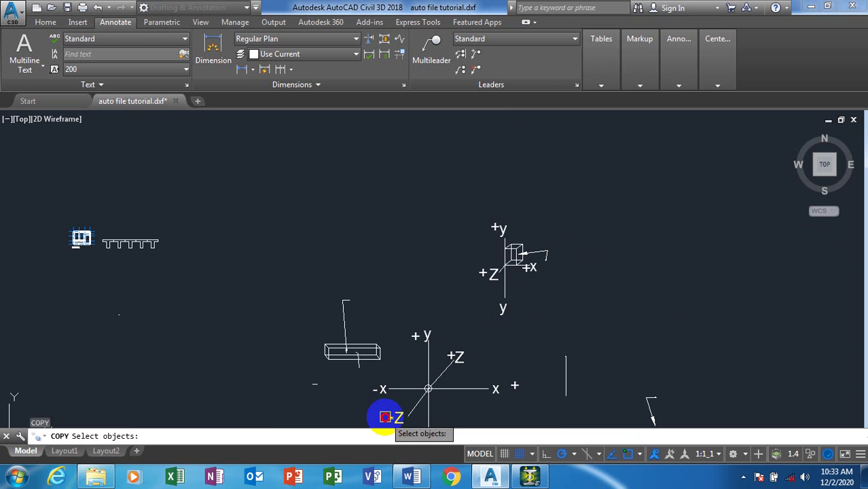
{"action": "left_click", "coordinate": [385, 417]}
{"action": "key", "text": "Return"}
{"action": "left_click", "coordinate": [384, 416]}
{"action": "scroll", "coordinate": [488, 310], "scroll_direction": "up", "scroll_amount": 3}
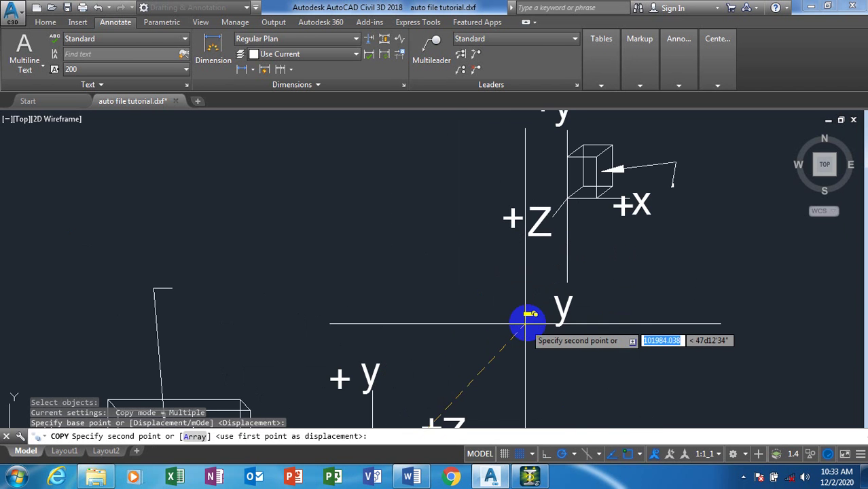
{"action": "left_click", "coordinate": [531, 319]}
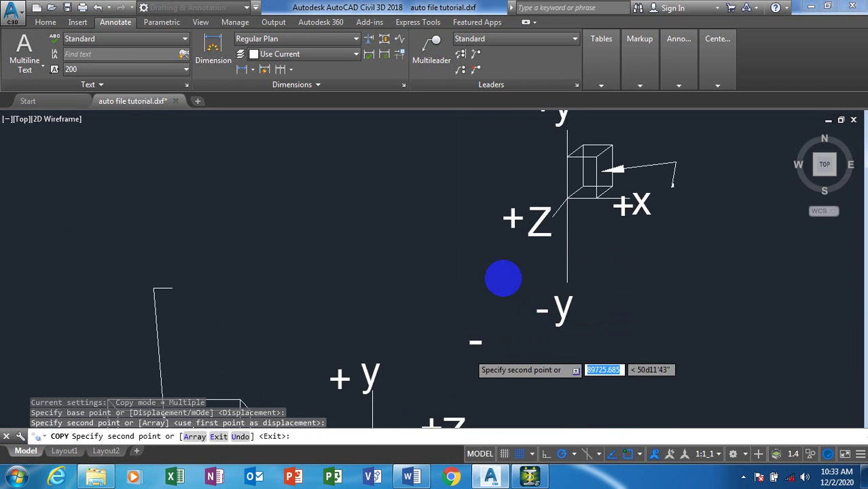
{"action": "scroll", "coordinate": [490, 259], "scroll_direction": "up", "scroll_amount": 2}
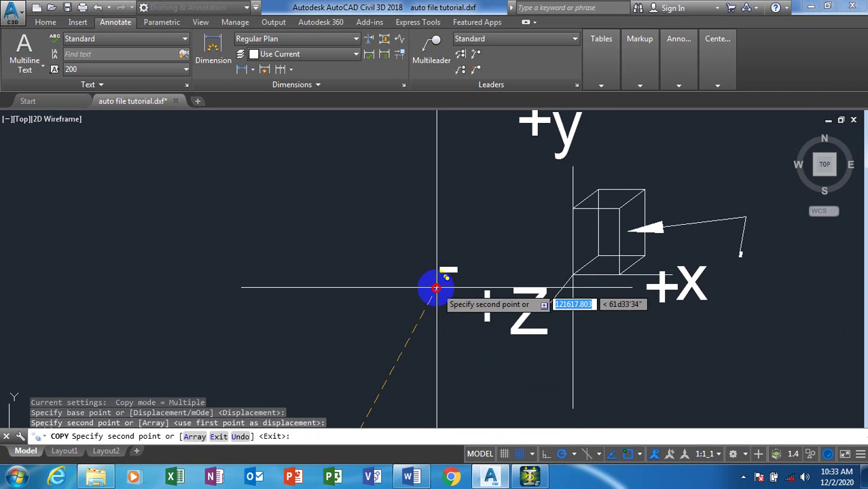
{"action": "left_click", "coordinate": [436, 287]}
{"action": "key", "text": "Escape"}
Copy the x letter of the box's +x label to the opposite side of the box, beneath the separate minus sign
{"action": "type", "text": "co"}
{"action": "key", "text": "Return"}
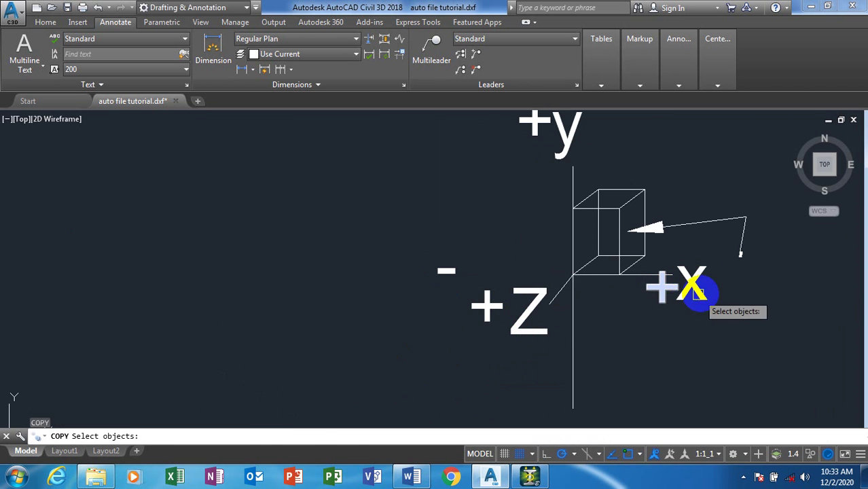
{"action": "left_click", "coordinate": [688, 286]}
{"action": "key", "text": "Return"}
{"action": "left_click", "coordinate": [745, 290]}
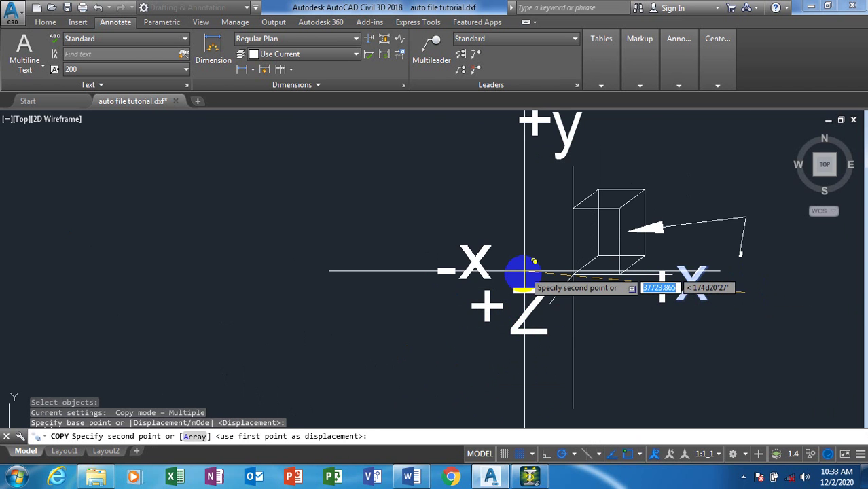
{"action": "left_click", "coordinate": [511, 329]}
{"action": "key", "text": "Escape"}
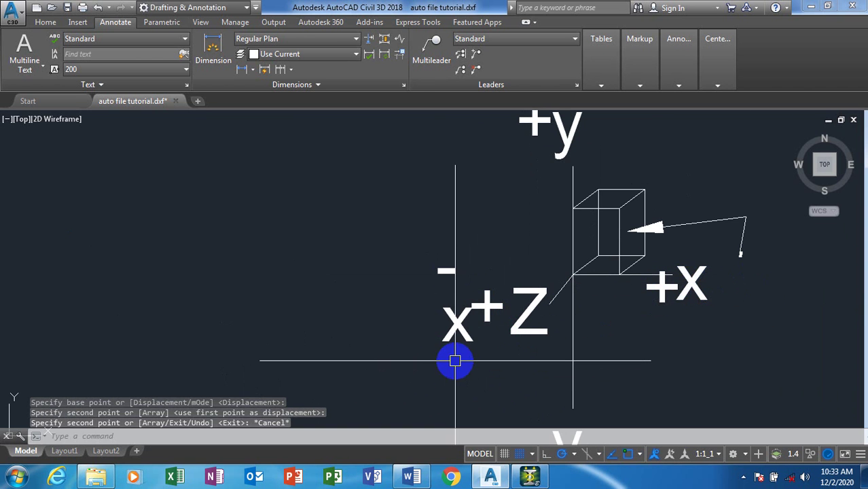
Move the copied x letter up beside the minus sign to form the -x label
{"action": "type", "text": "m"}
{"action": "key", "text": "Return"}
{"action": "left_click", "coordinate": [448, 329]}
{"action": "key", "text": "Return"}
{"action": "left_click", "coordinate": [396, 361]}
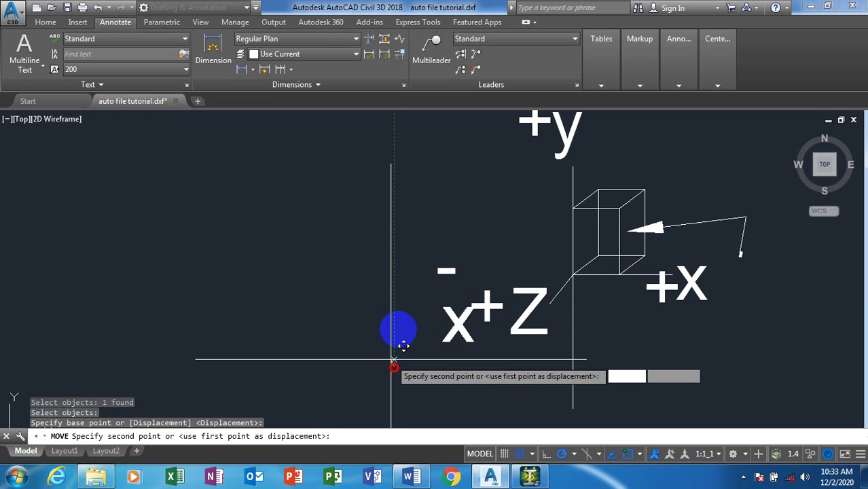
{"action": "left_click", "coordinate": [409, 311]}
Draw a horizontal line about 15140 units long from the box's axis origin left to the -x label
{"action": "type", "text": "l"}
{"action": "key", "text": "Return"}
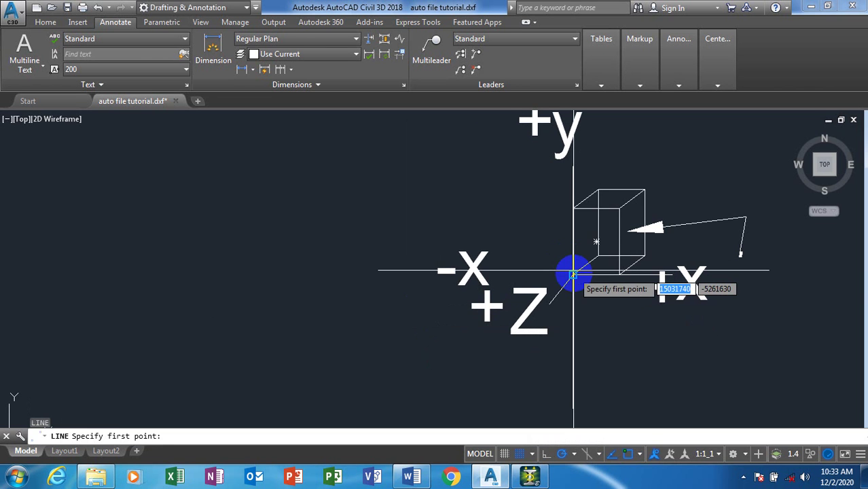
{"action": "left_click", "coordinate": [572, 273]}
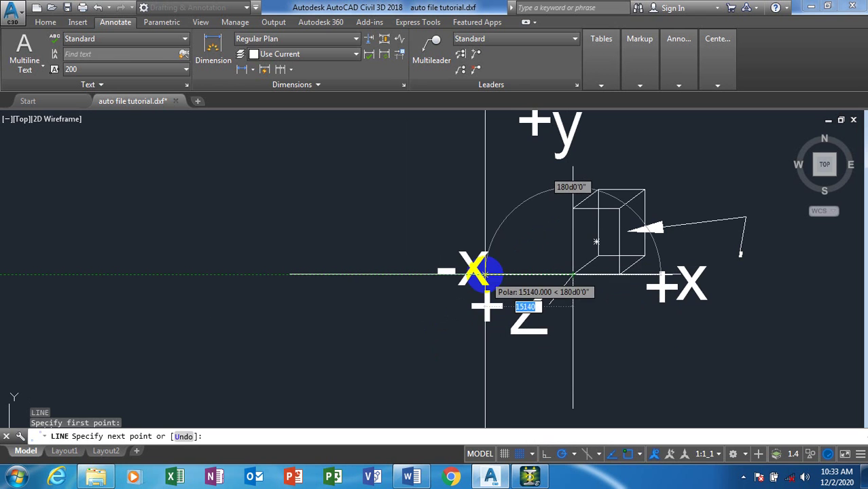
{"action": "left_click", "coordinate": [485, 274]}
{"action": "key", "text": "Escape"}
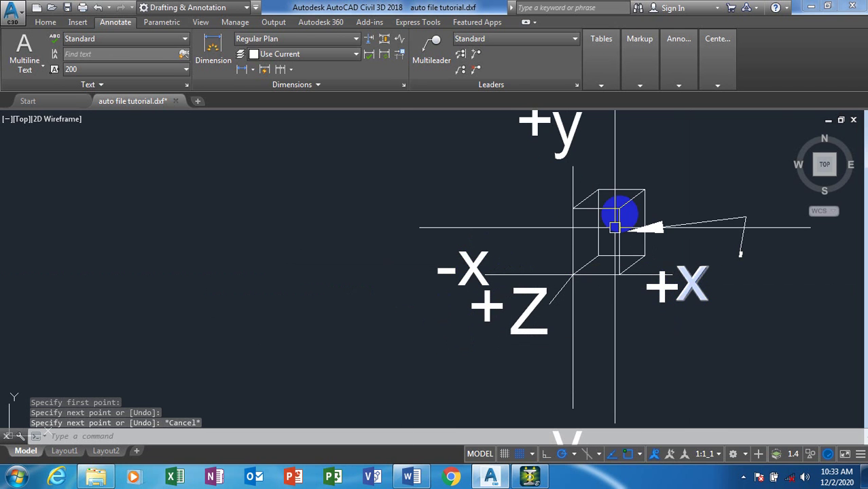
Draw a diagonal line from the box's rear lower-left corner up and right past the box, opposite the +Z axis
{"action": "scroll", "coordinate": [595, 284], "scroll_direction": "down", "scroll_amount": 2}
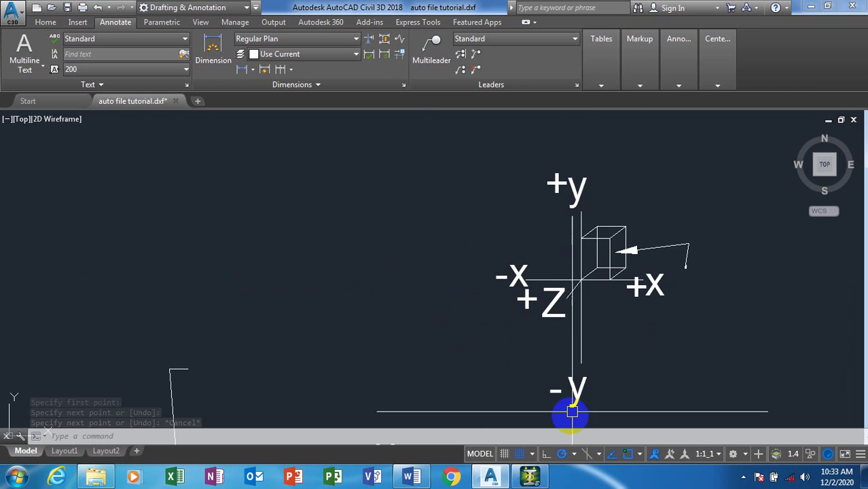
{"action": "scroll", "coordinate": [567, 281], "scroll_direction": "up", "scroll_amount": 2}
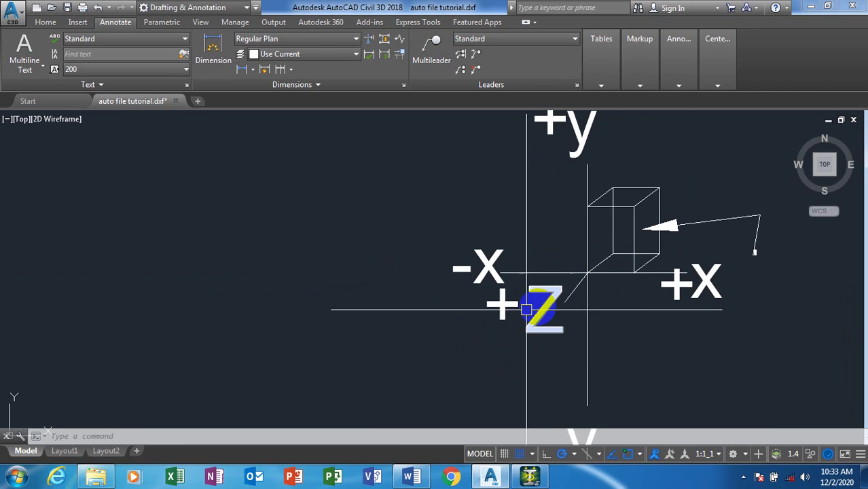
{"action": "type", "text": "l"}
{"action": "key", "text": "Return"}
{"action": "left_click", "coordinate": [598, 268]}
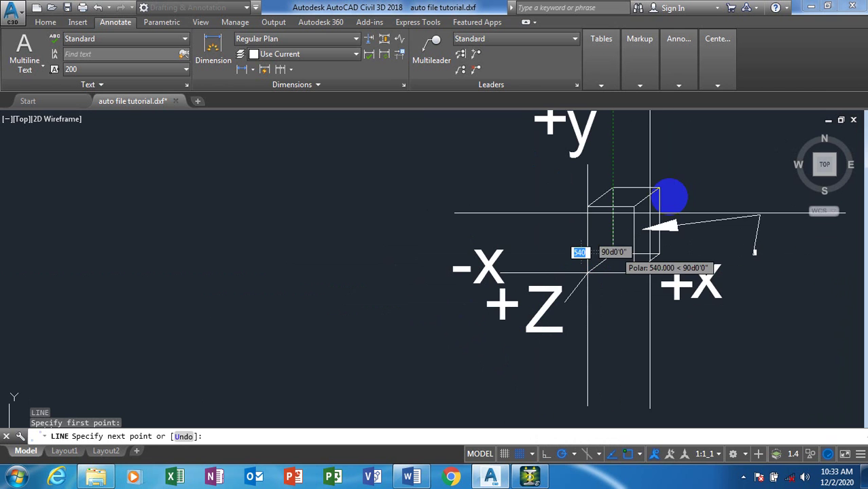
{"action": "left_click", "coordinate": [705, 194]}
{"action": "key", "text": "Escape"}
Copy the Z letter of the +Z label to the far end of the diagonal line, up and right of the box
{"action": "scroll", "coordinate": [540, 252], "scroll_direction": "down", "scroll_amount": 2}
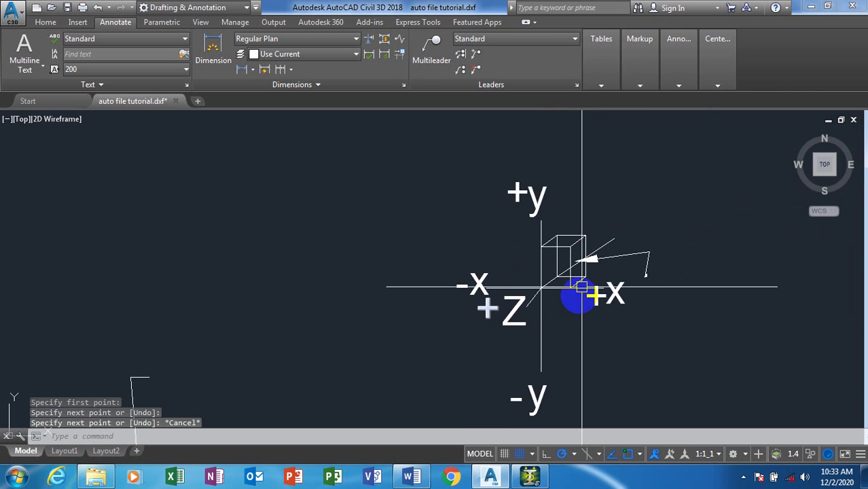
{"action": "type", "text": "co"}
{"action": "key", "text": "Return"}
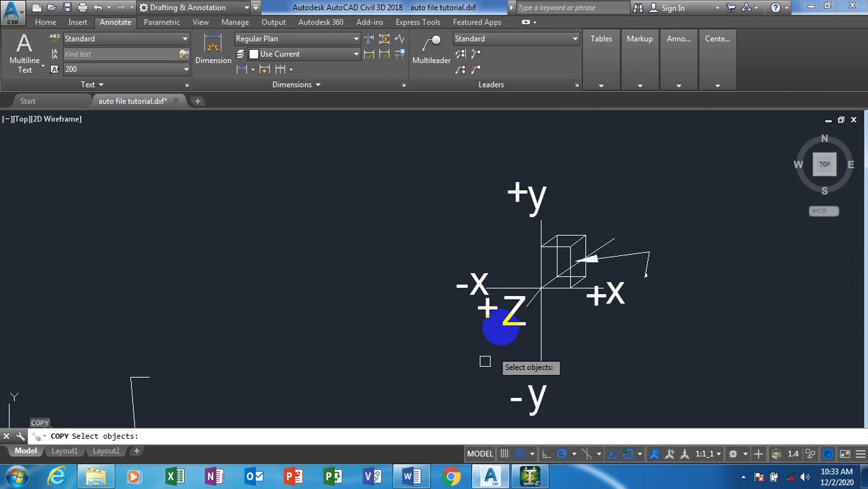
{"action": "left_click", "coordinate": [515, 310]}
{"action": "key", "text": "Return"}
{"action": "left_click", "coordinate": [503, 325]}
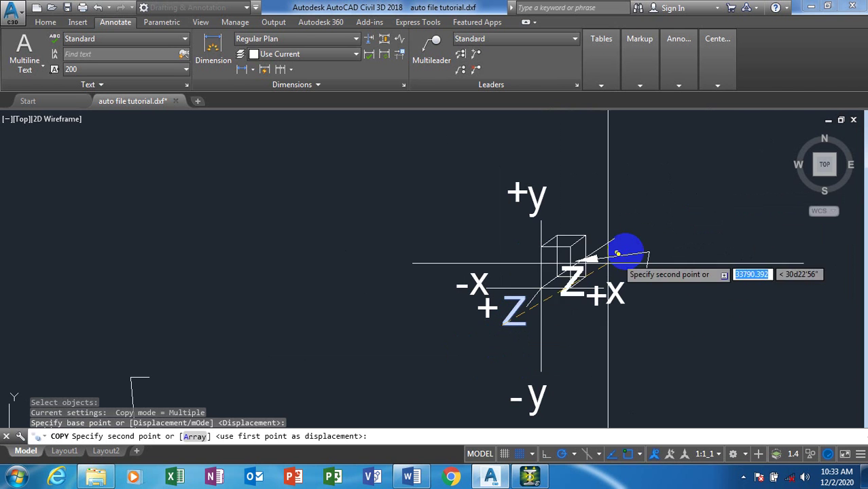
{"action": "left_click", "coordinate": [628, 241]}
{"action": "key", "text": "Escape"}
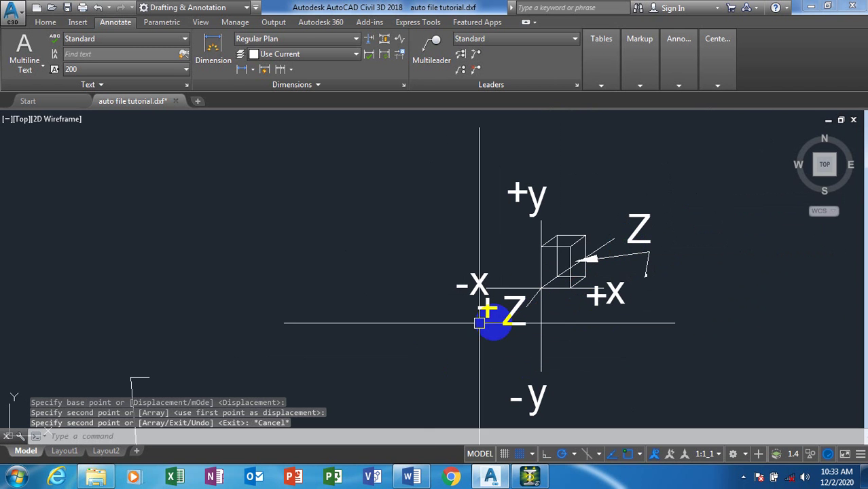
Copy the minus sign of the -x label to the front of the copied Z to form the -Z label
{"action": "key", "text": "Return"}
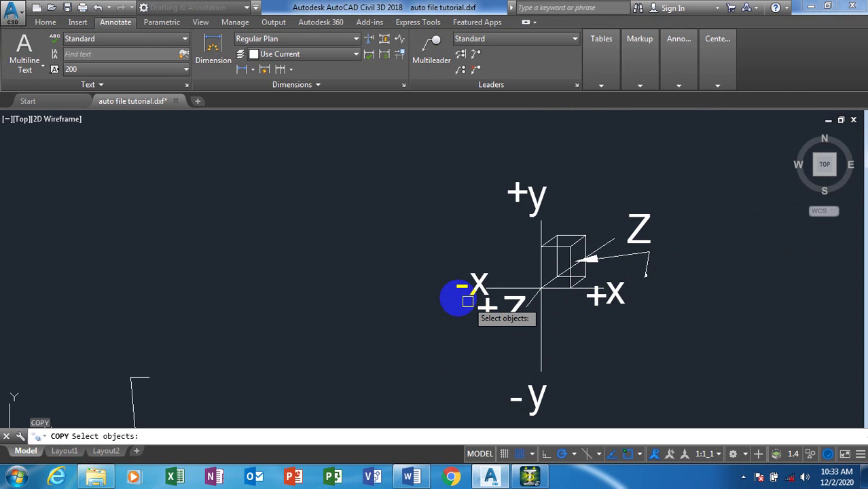
{"action": "left_click", "coordinate": [458, 289]}
{"action": "key", "text": "Return"}
{"action": "left_click", "coordinate": [439, 312]}
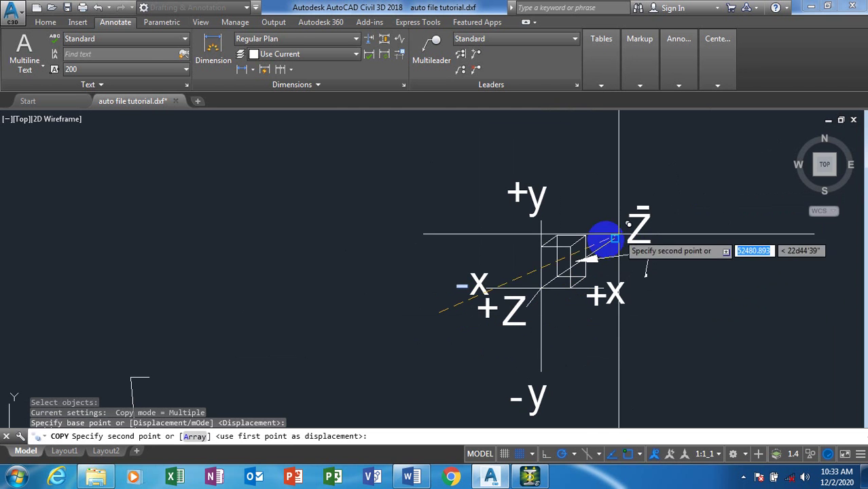
{"action": "left_click", "coordinate": [594, 254]}
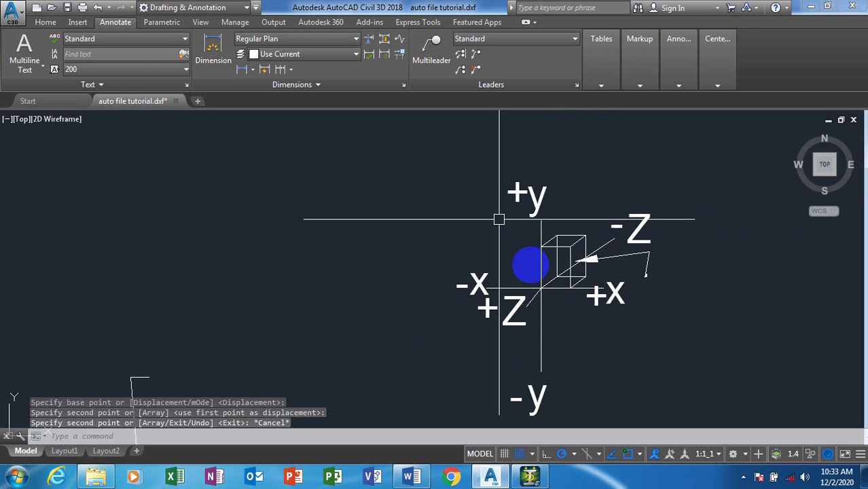
{"action": "key", "text": "Escape"}
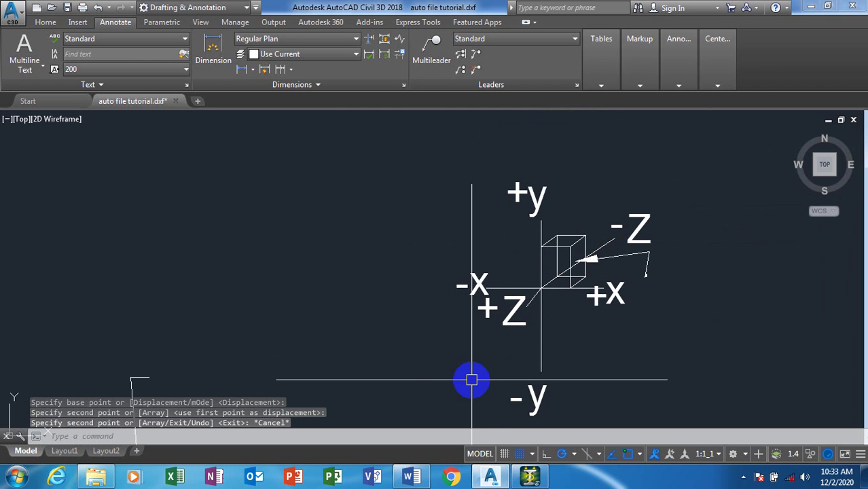
Compare the view directions in STAAD.Pro with the labelled positive and negative axes of the box in AutoCAD Civil 3D
{"action": "left_click", "coordinate": [531, 477]}
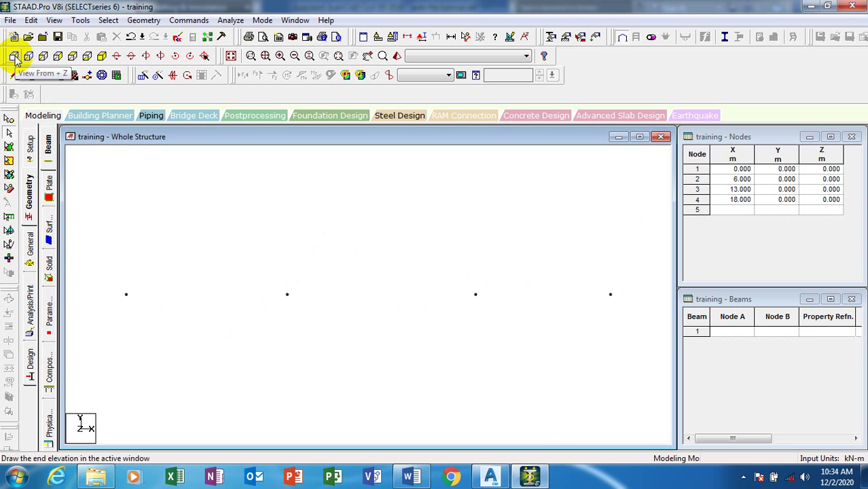
{"action": "left_click", "coordinate": [496, 479]}
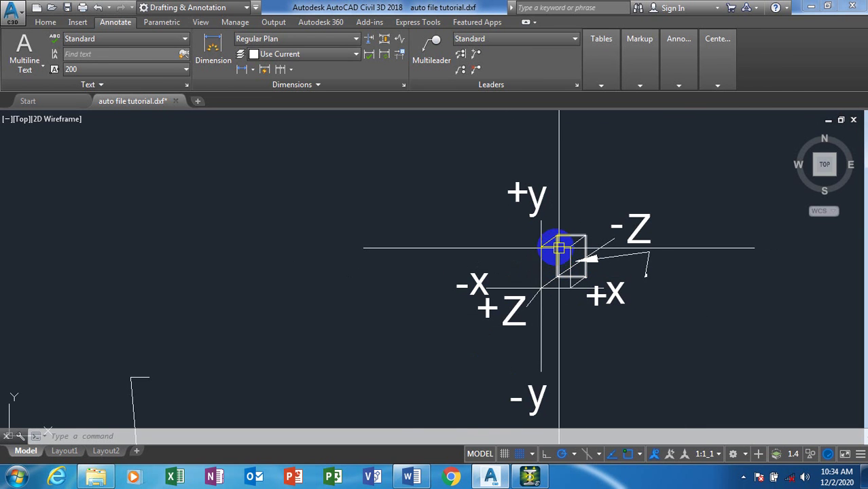
{"action": "scroll", "coordinate": [559, 248], "scroll_direction": "up", "scroll_amount": 4}
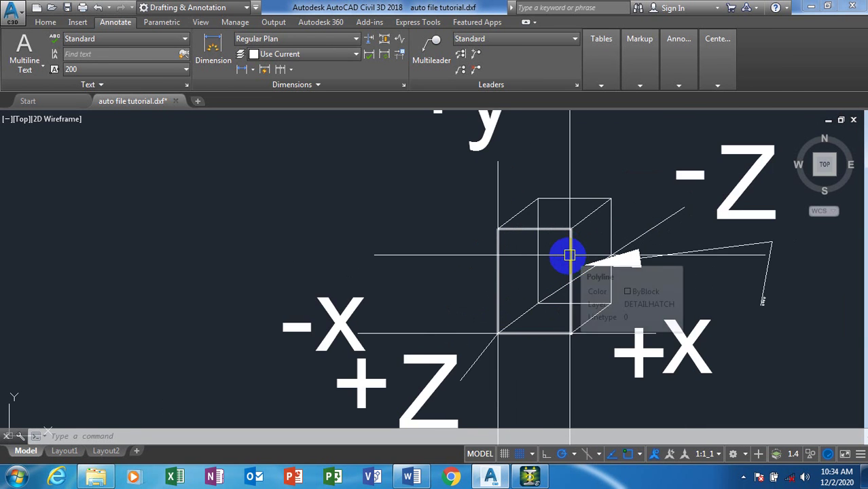
{"action": "scroll", "coordinate": [453, 377], "scroll_direction": "down", "scroll_amount": 2}
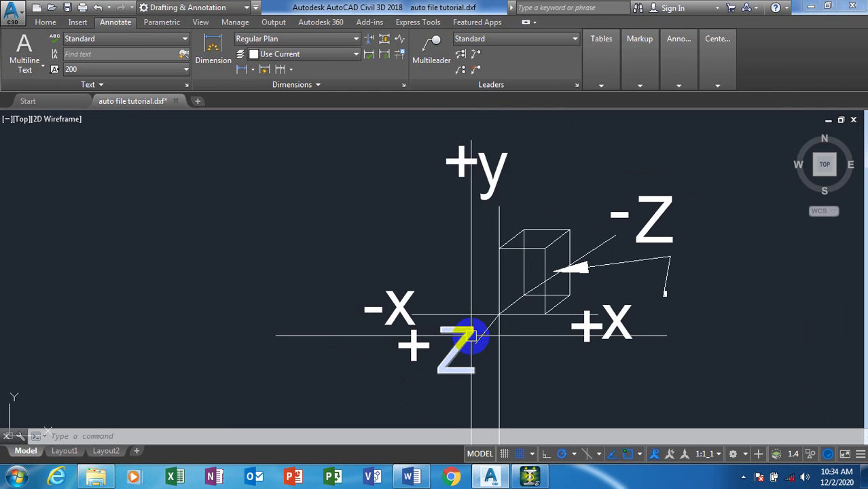
{"action": "scroll", "coordinate": [474, 340], "scroll_direction": "up", "scroll_amount": 2}
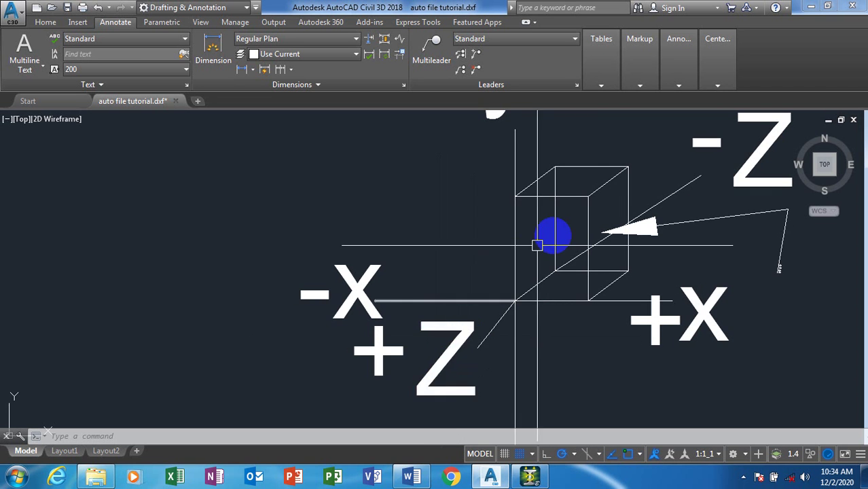
{"action": "scroll", "coordinate": [557, 254], "scroll_direction": "down", "scroll_amount": 2}
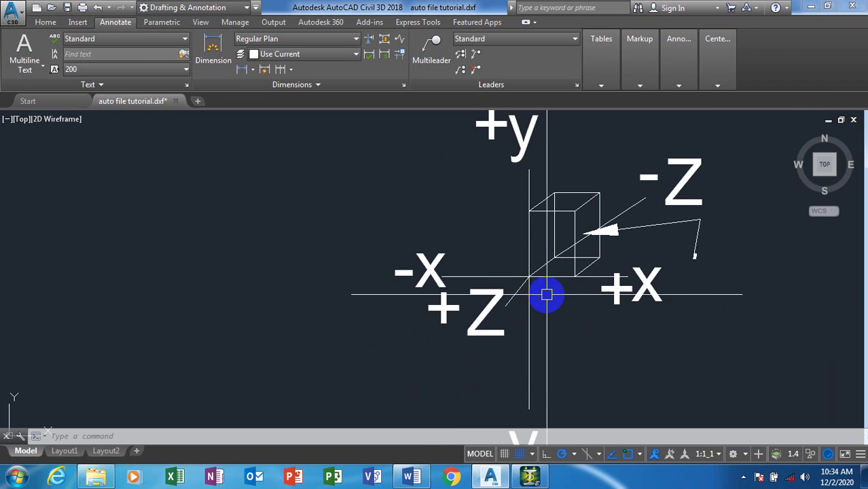
{"action": "scroll", "coordinate": [548, 294], "scroll_direction": "down", "scroll_amount": 3}
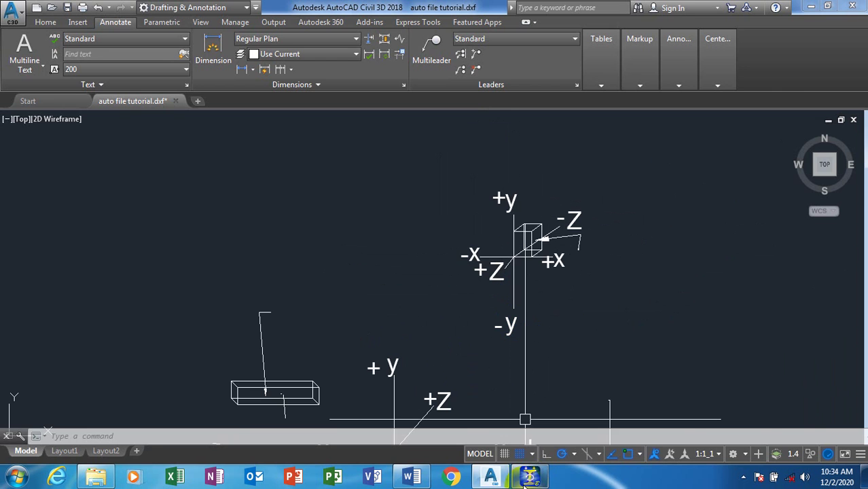
{"action": "left_click", "coordinate": [494, 479]}
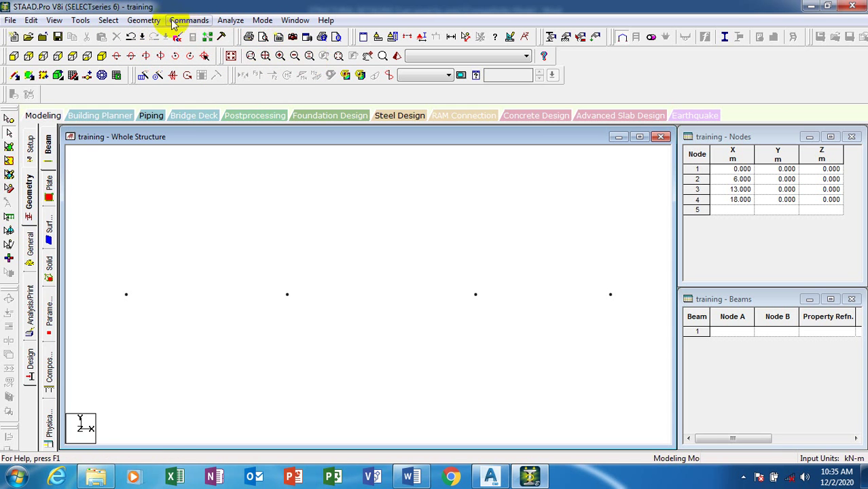
Add beams from point to point through nodes 1, 2, 3 and 4 in STAAD.Pro, and accept saving the modified structure
{"action": "left_click", "coordinate": [144, 20]}
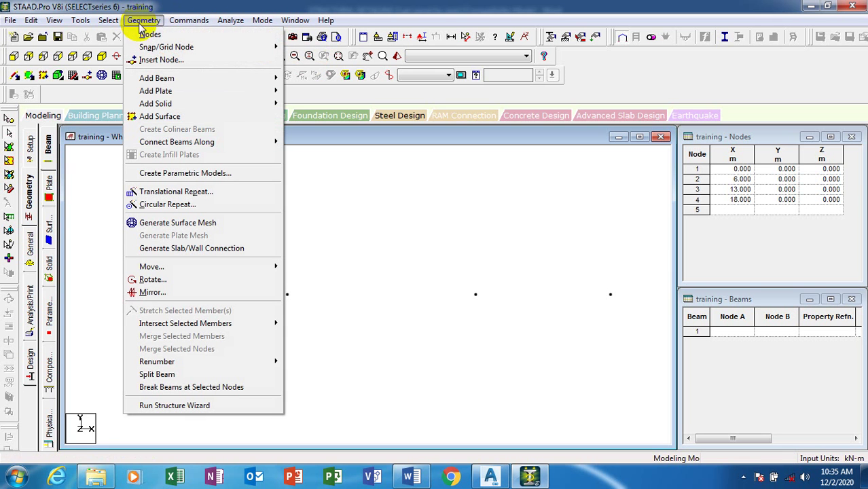
{"action": "mouse_move", "coordinate": [216, 78]}
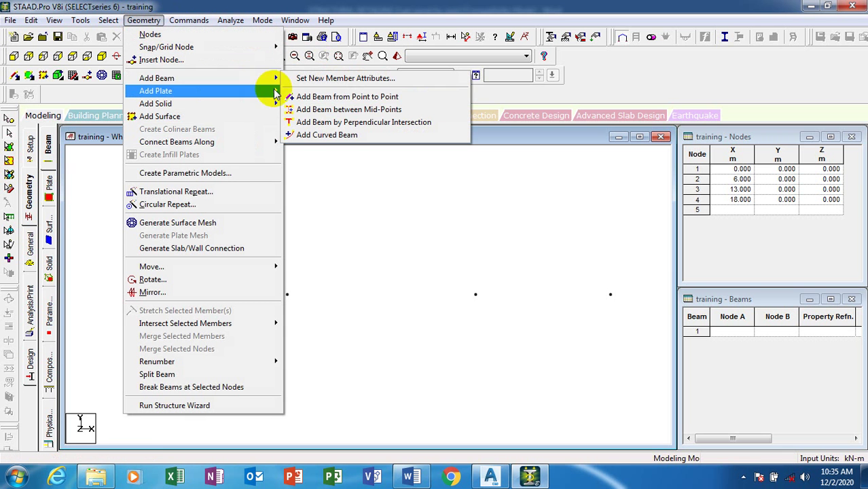
{"action": "left_click", "coordinate": [387, 99]}
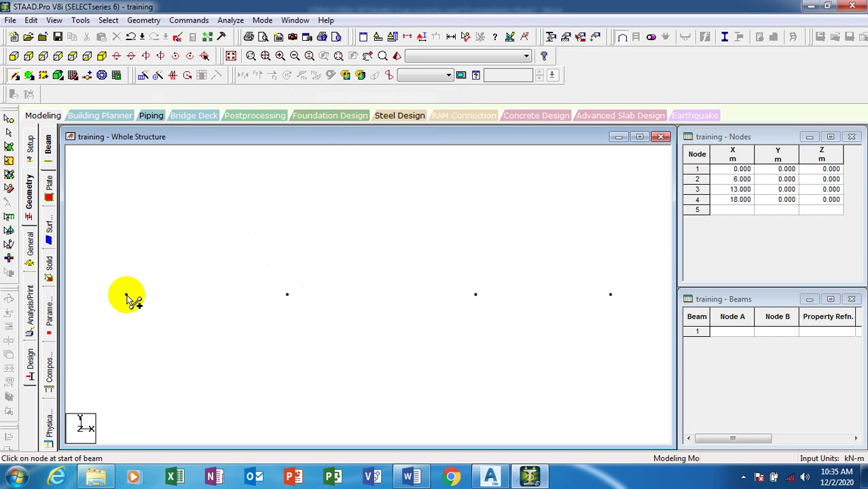
{"action": "left_click_drag", "start_coordinate": [127, 295], "coordinate": [610, 295]}
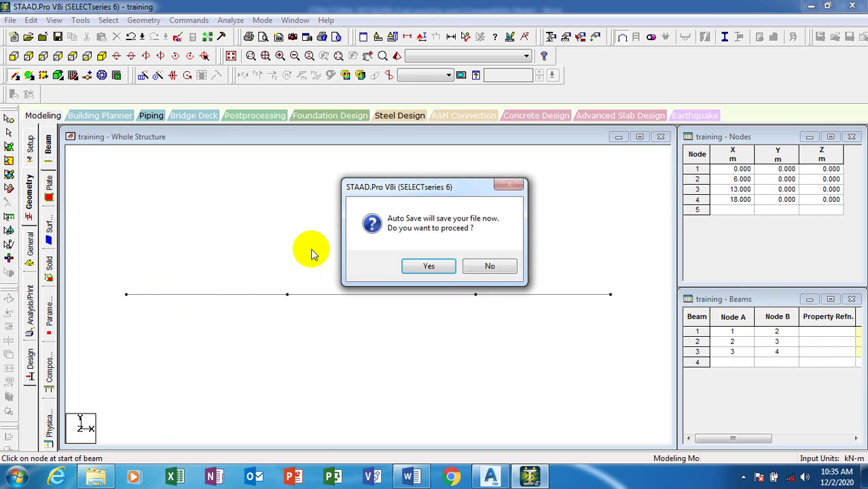
{"action": "left_click", "coordinate": [429, 265]}
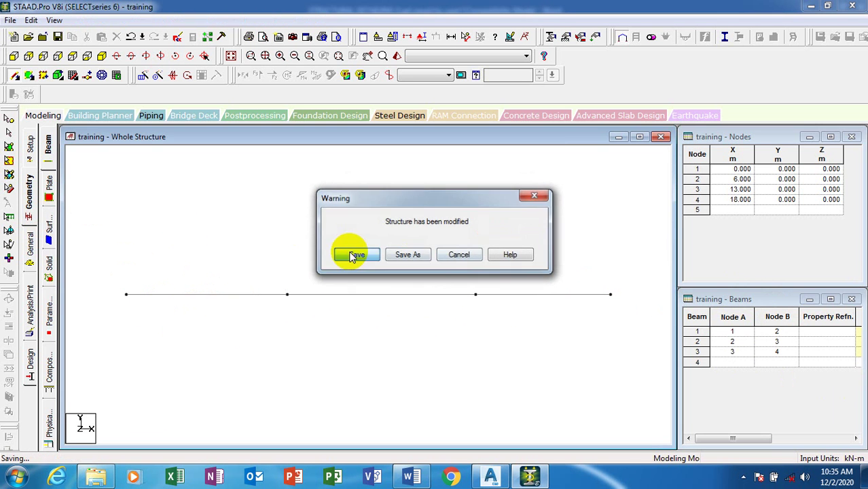
{"action": "left_click", "coordinate": [354, 255]}
{"action": "left_click", "coordinate": [27, 207]}
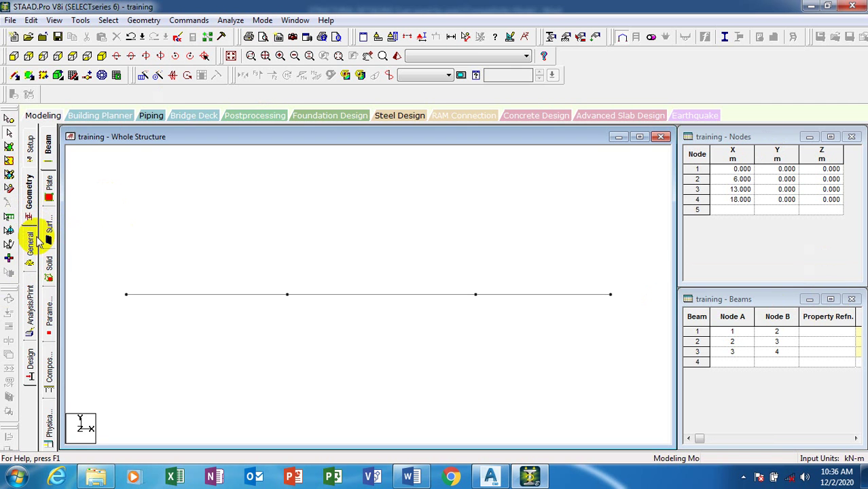
{"action": "left_click", "coordinate": [30, 205]}
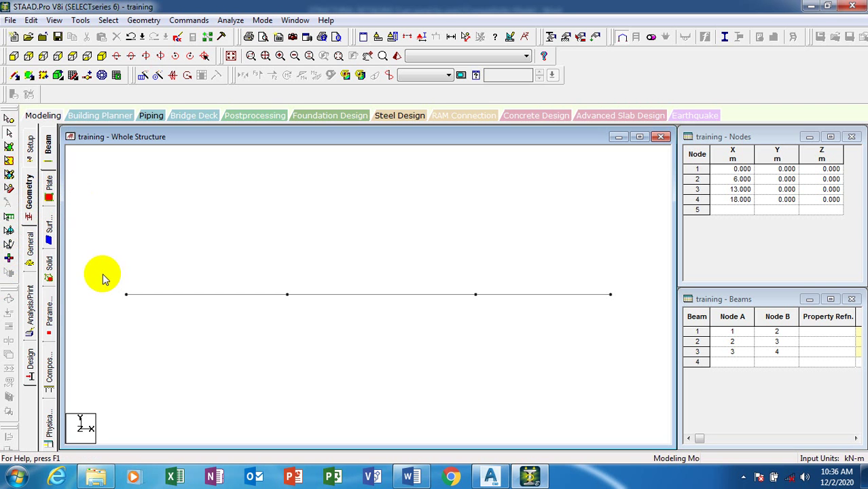
{"action": "left_click_drag", "start_coordinate": [101, 275], "coordinate": [638, 333]}
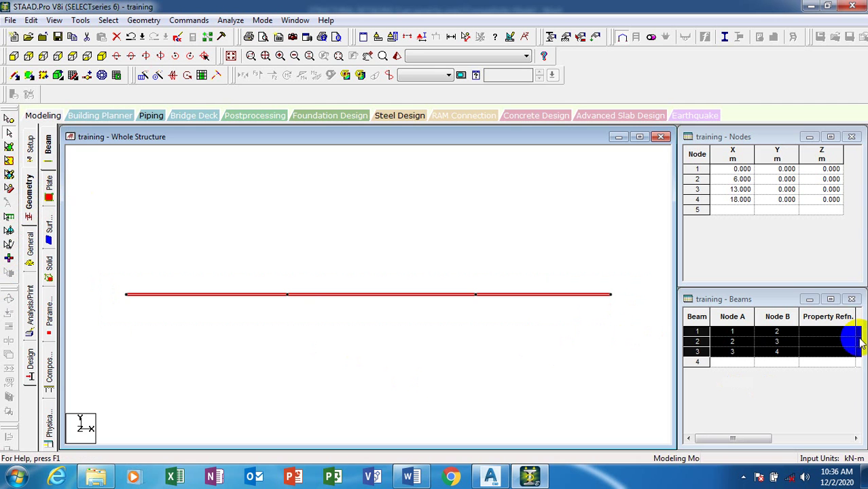
{"action": "left_click", "coordinate": [854, 299]}
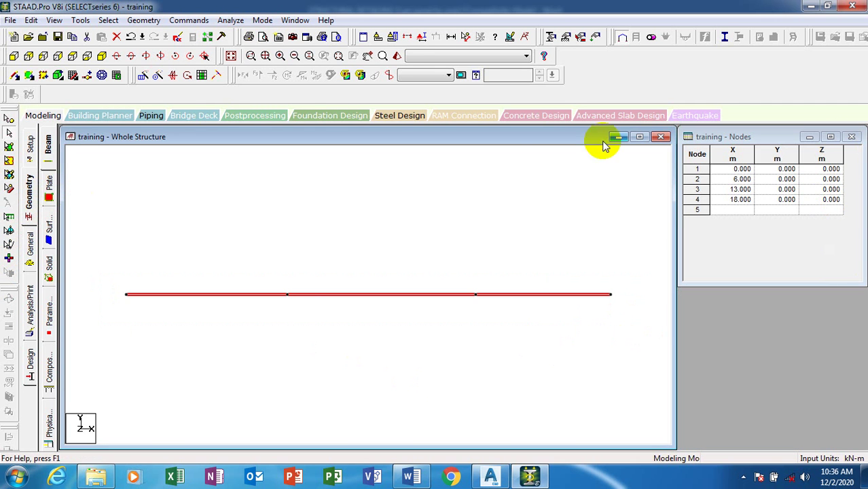
{"action": "left_click", "coordinate": [218, 264]}
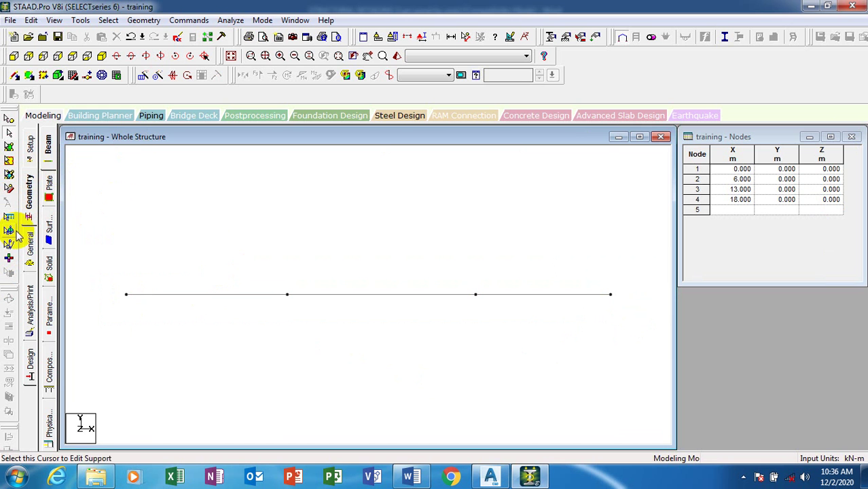
{"action": "left_click", "coordinate": [30, 245]}
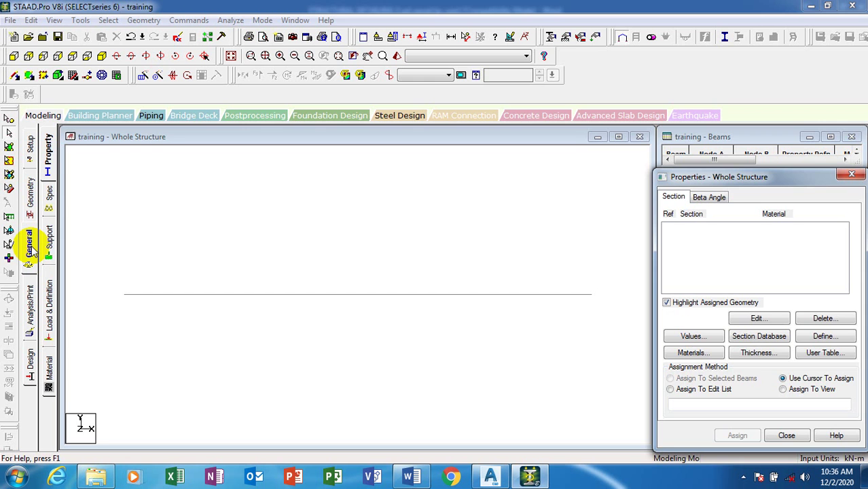
{"action": "left_click", "coordinate": [29, 197]}
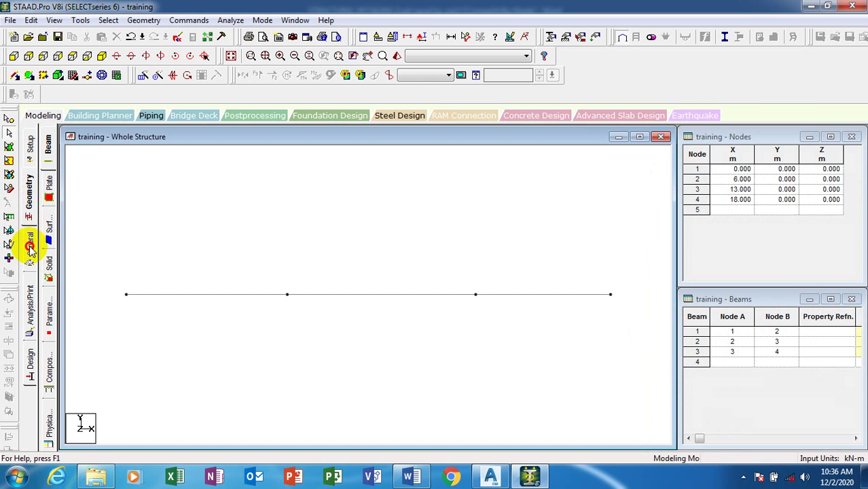
Open the general section property settings and select all three beams of the structure
{"action": "left_click", "coordinate": [30, 248]}
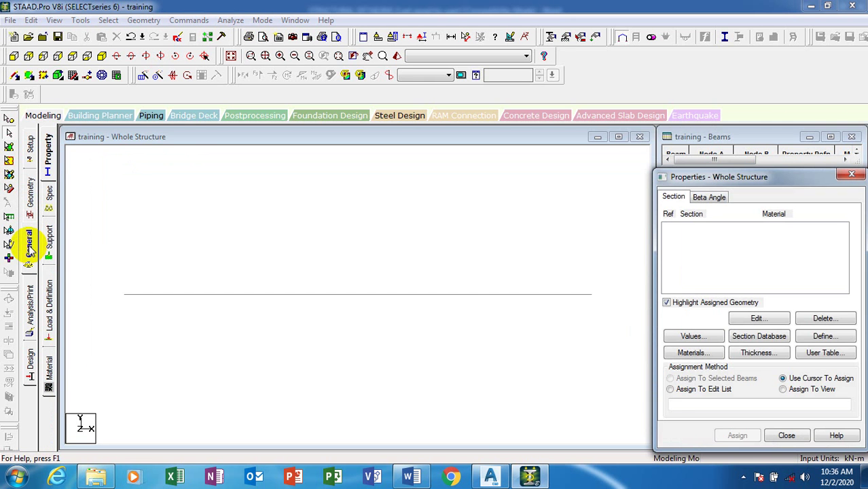
{"action": "left_click", "coordinate": [825, 336]}
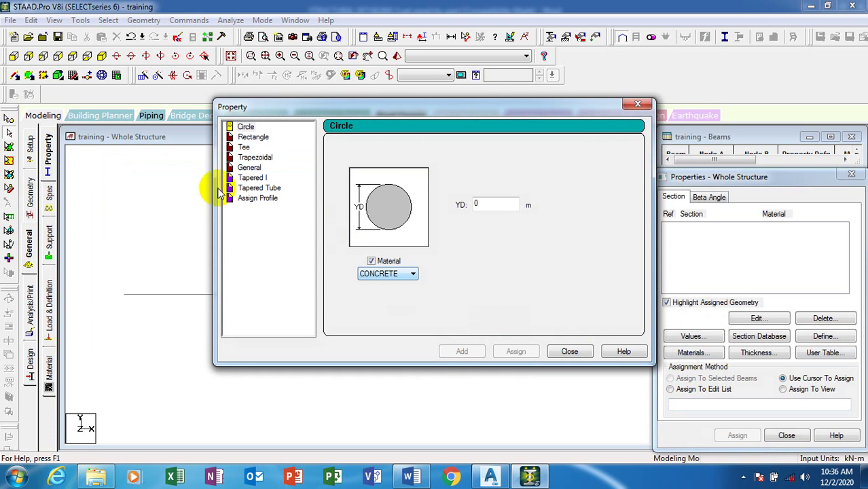
{"action": "left_click", "coordinate": [637, 105]}
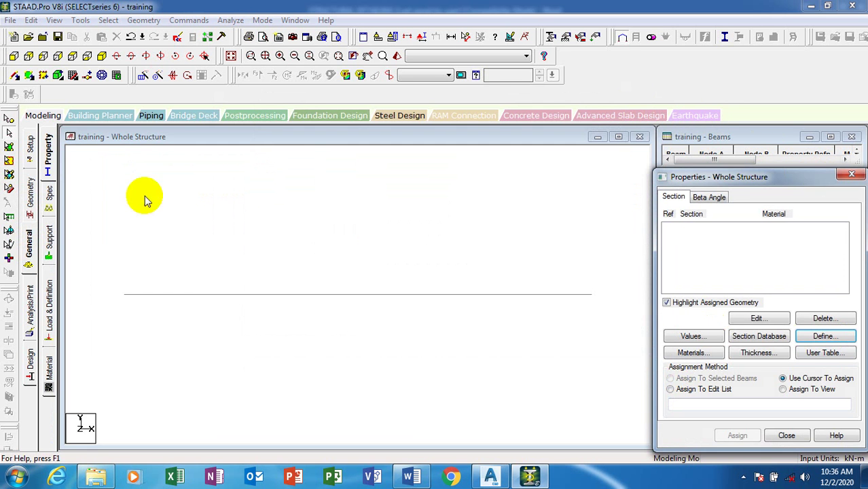
{"action": "left_click_drag", "start_coordinate": [94, 268], "coordinate": [346, 328]}
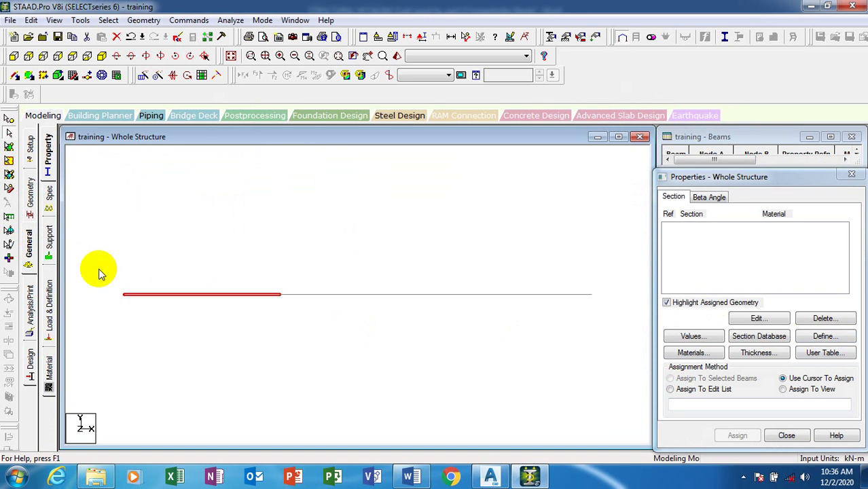
{"action": "left_click_drag", "start_coordinate": [98, 269], "coordinate": [603, 312]}
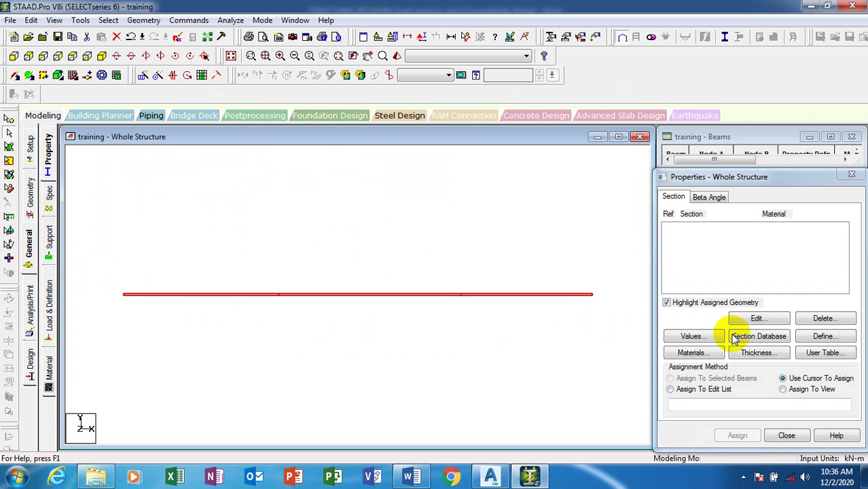
Define a rectangular section with YD 450, ZD 230 and CONCRETE material, and add it to the section list
{"action": "left_click", "coordinate": [823, 336]}
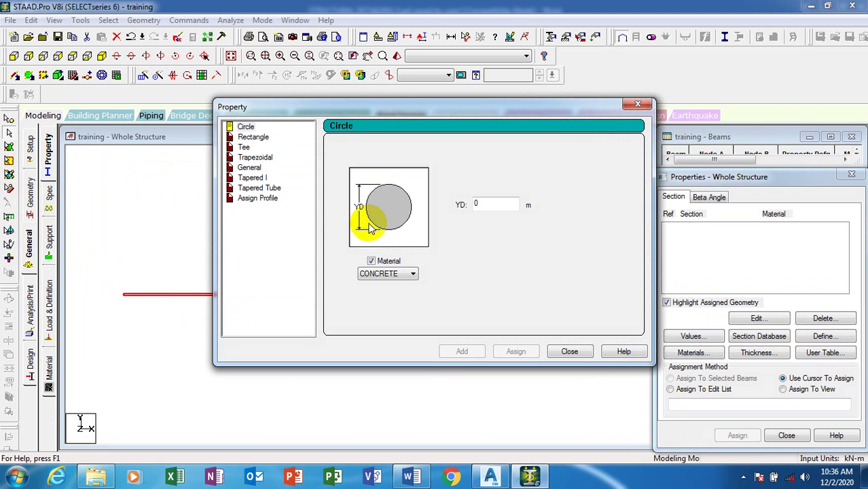
{"action": "left_click", "coordinate": [246, 138]}
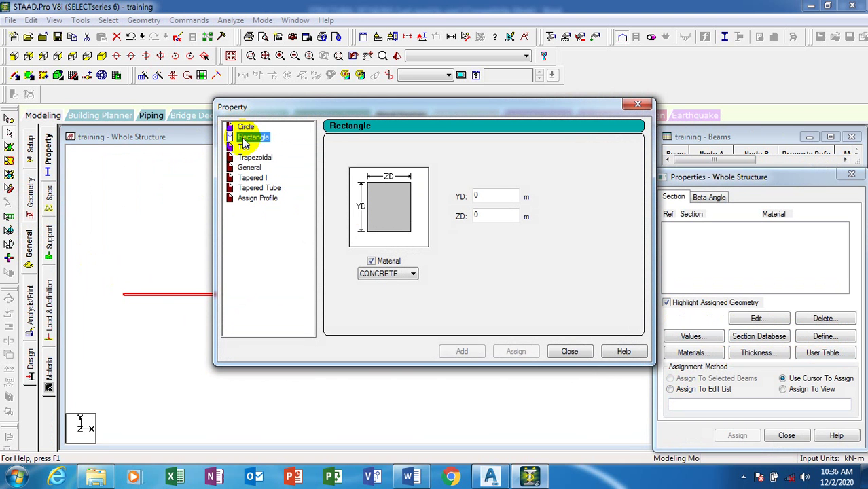
{"action": "left_click", "coordinate": [490, 196]}
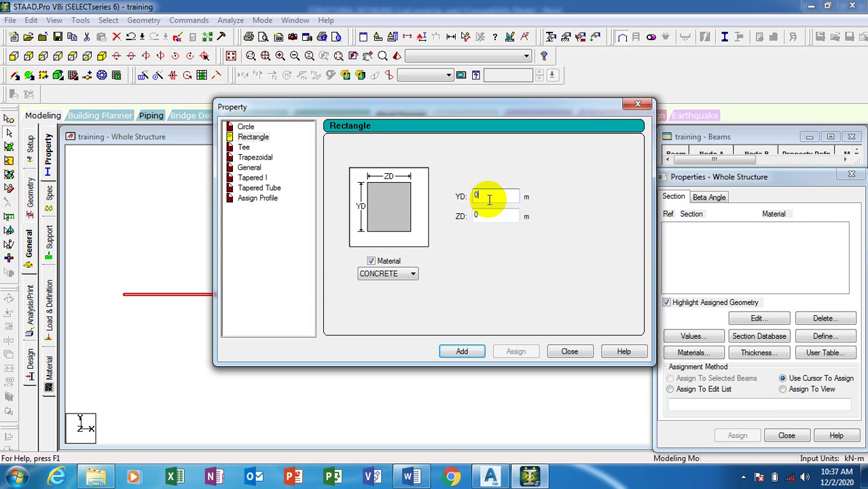
{"action": "left_click_drag", "start_coordinate": [488, 198], "coordinate": [466, 195]}
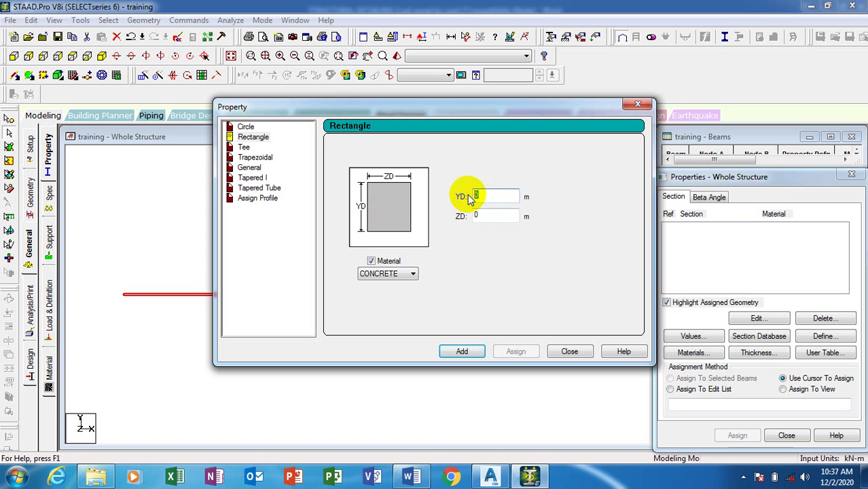
{"action": "type", "text": "45"}
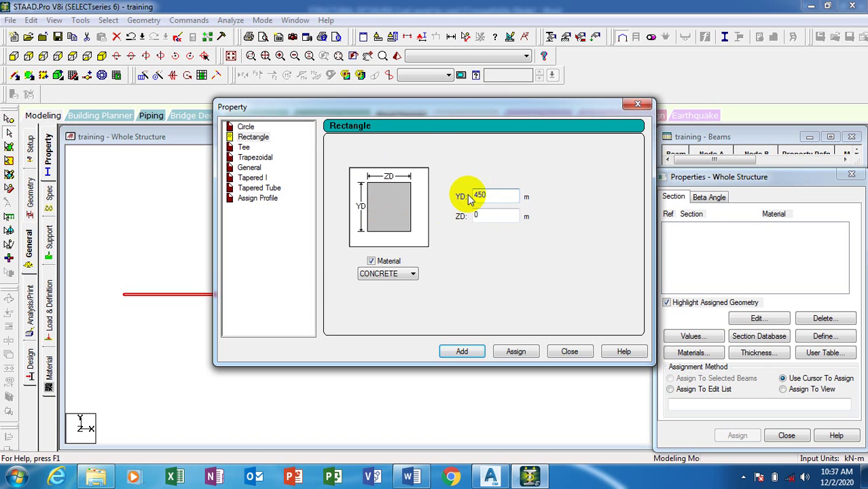
{"action": "left_click_drag", "start_coordinate": [490, 216], "coordinate": [469, 219]}
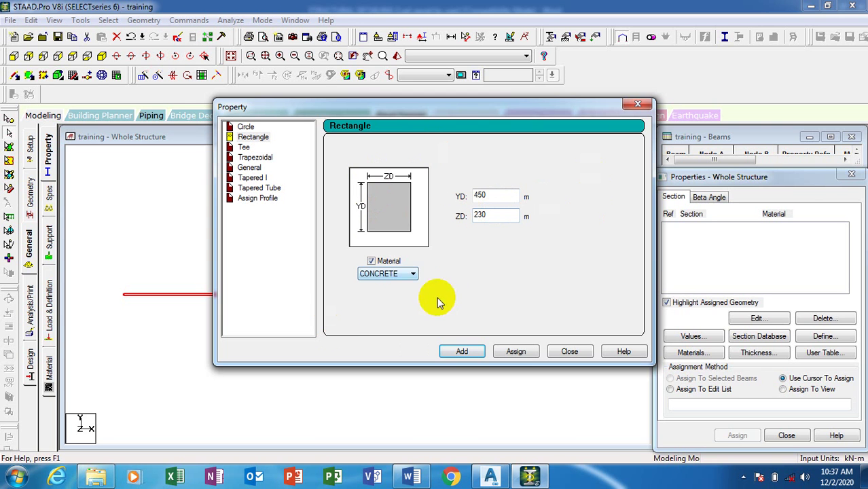
{"action": "left_click", "coordinate": [408, 274]}
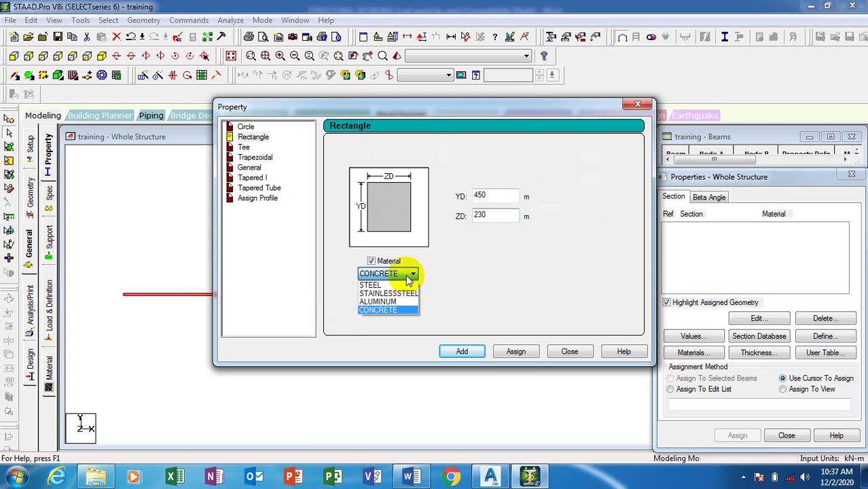
{"action": "left_click", "coordinate": [403, 311]}
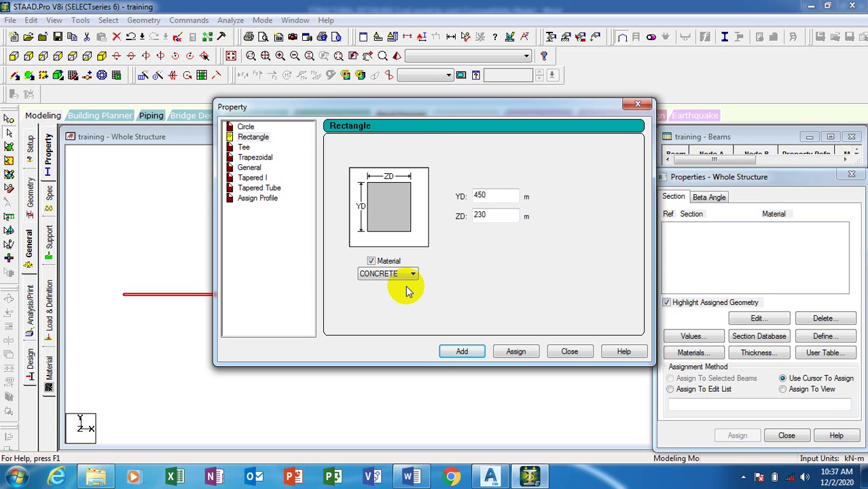
{"action": "left_click", "coordinate": [465, 353]}
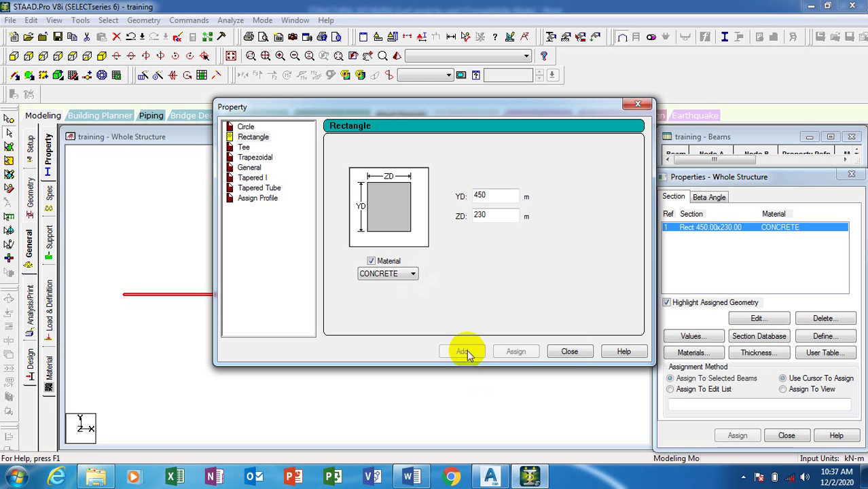
{"action": "left_click", "coordinate": [571, 352]}
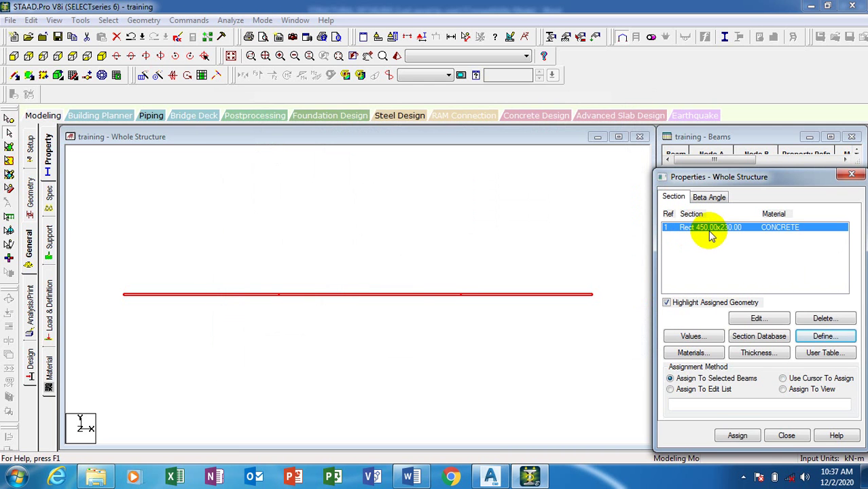
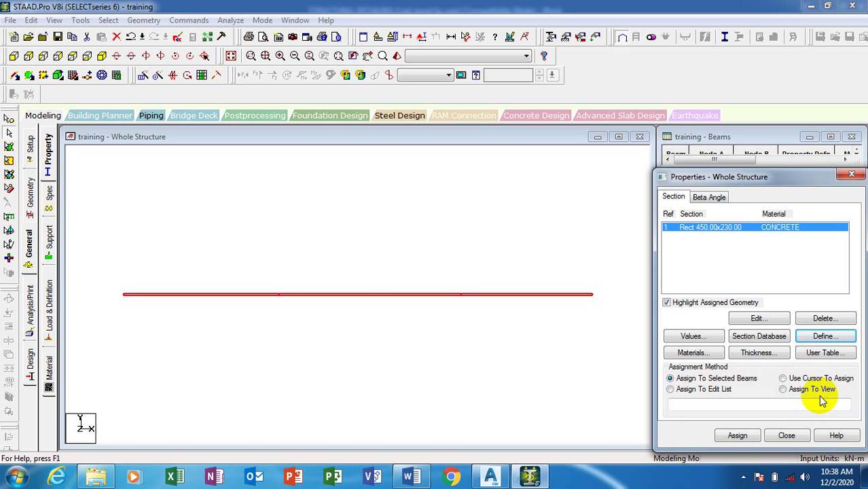
Assign the rectangular concrete section to the selected beams, accept the assignment method, and clear the selection
{"action": "left_click", "coordinate": [736, 434]}
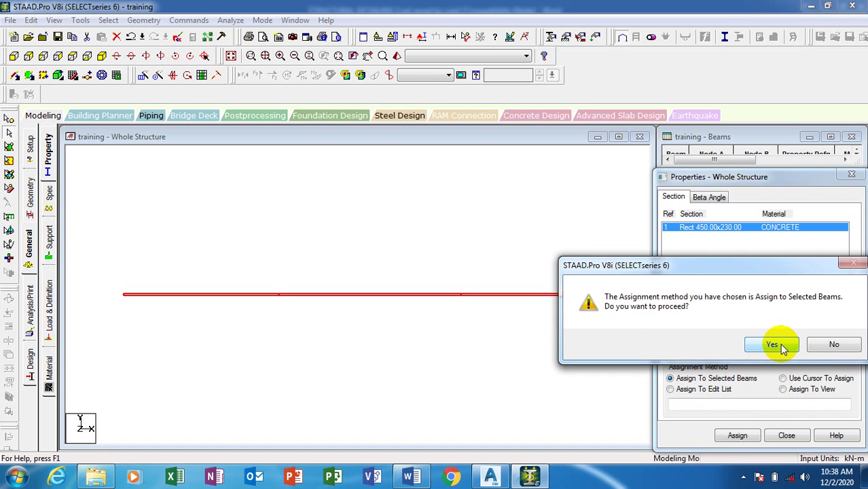
{"action": "left_click", "coordinate": [781, 346]}
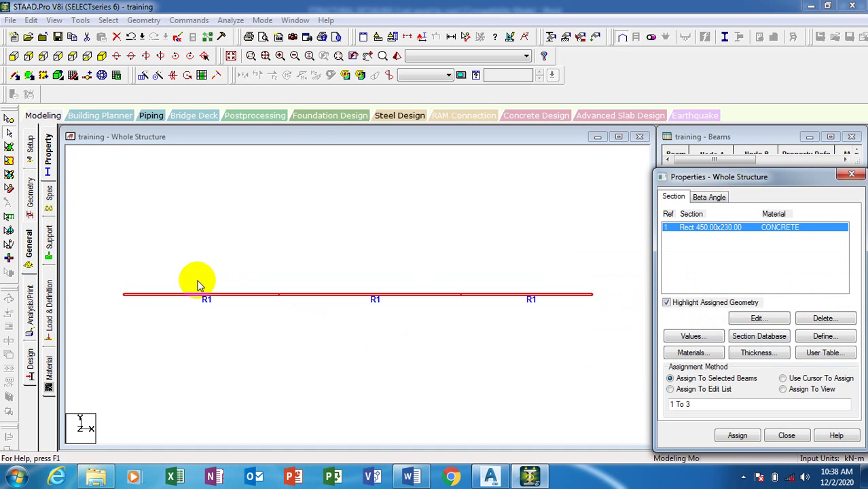
{"action": "left_click", "coordinate": [304, 319]}
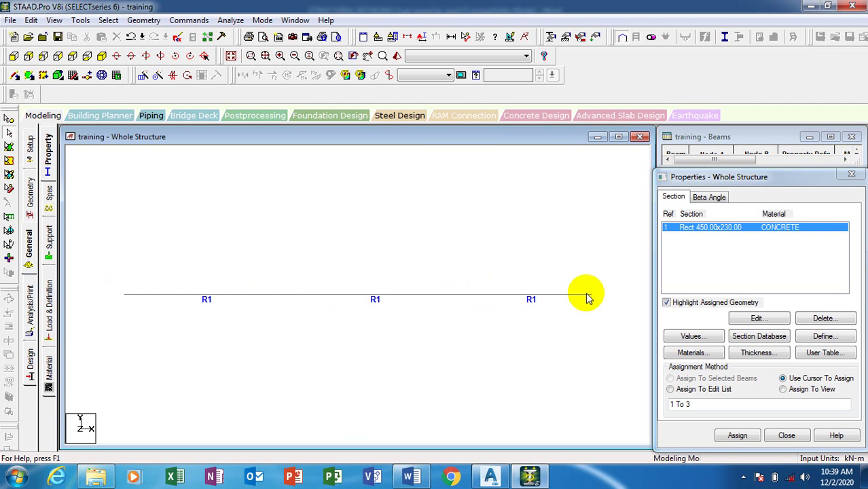
Turn on the node number labels for the structure in the diagram settings
{"action": "left_click", "coordinate": [422, 37]}
{"action": "left_click", "coordinate": [574, 35]}
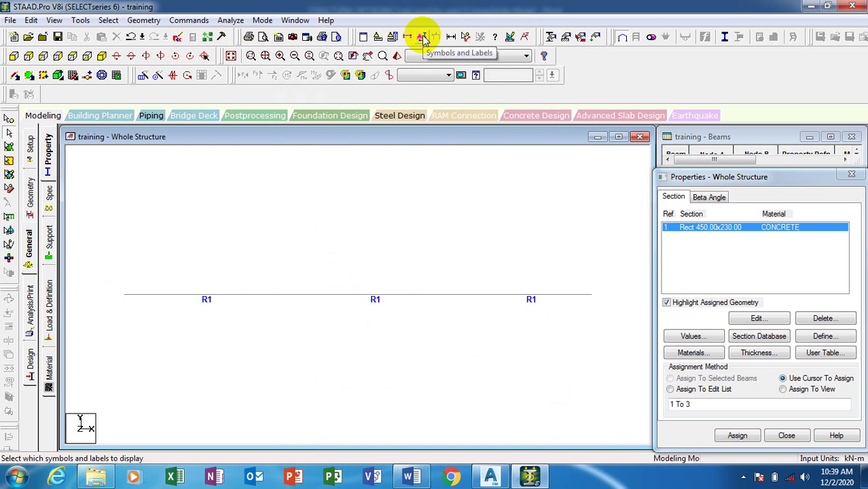
{"action": "left_click", "coordinate": [422, 39]}
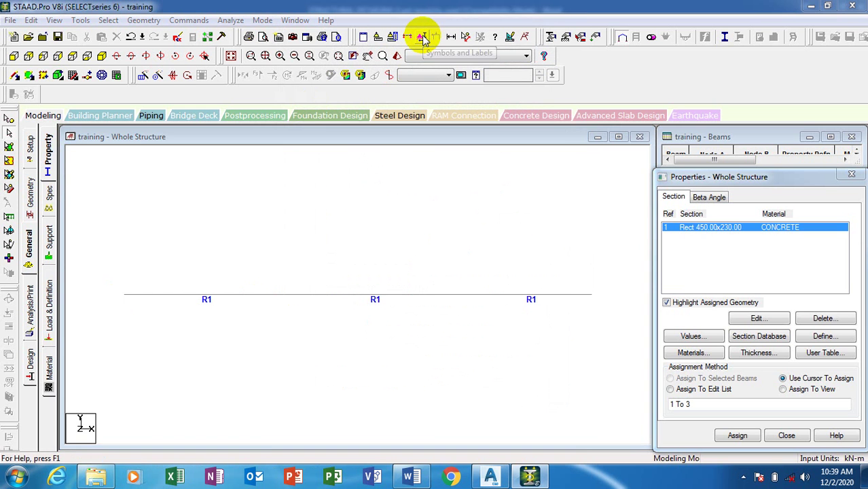
{"action": "left_click", "coordinate": [317, 121]}
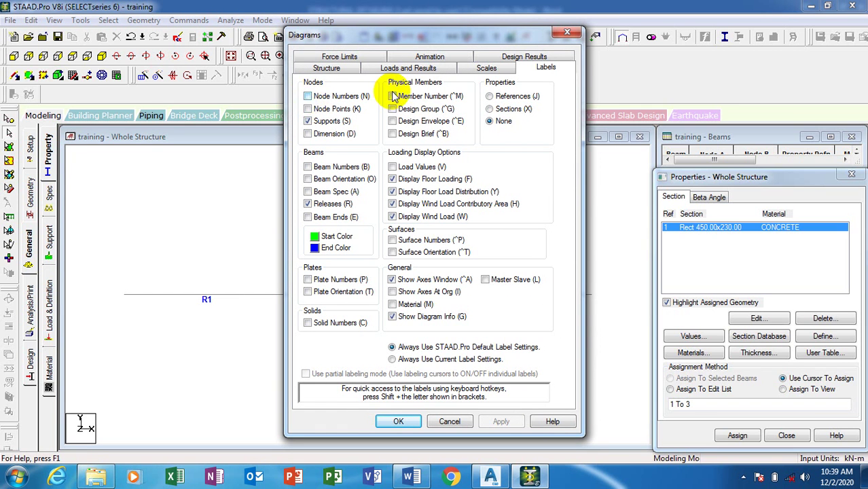
{"action": "left_click", "coordinate": [309, 97]}
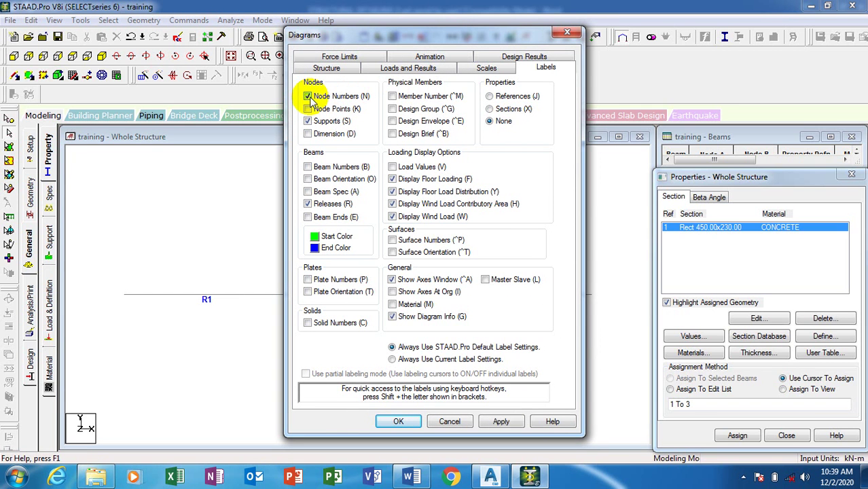
{"action": "left_click", "coordinate": [501, 422]}
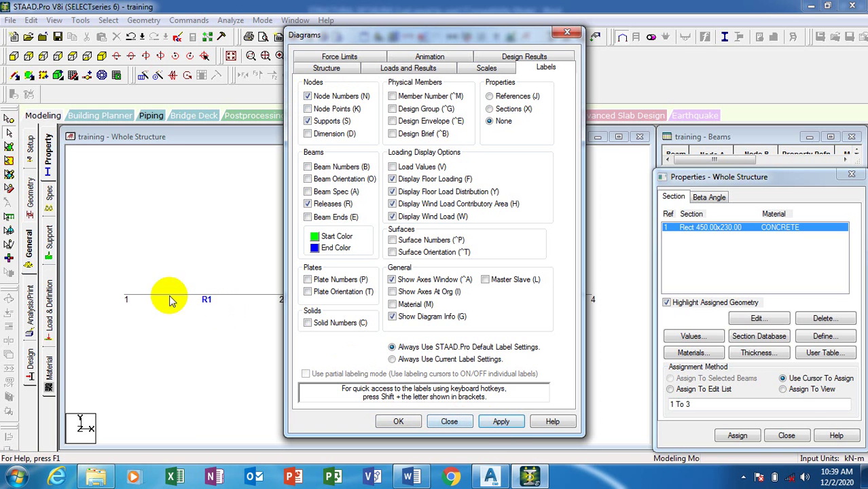
{"action": "left_click", "coordinate": [397, 421]}
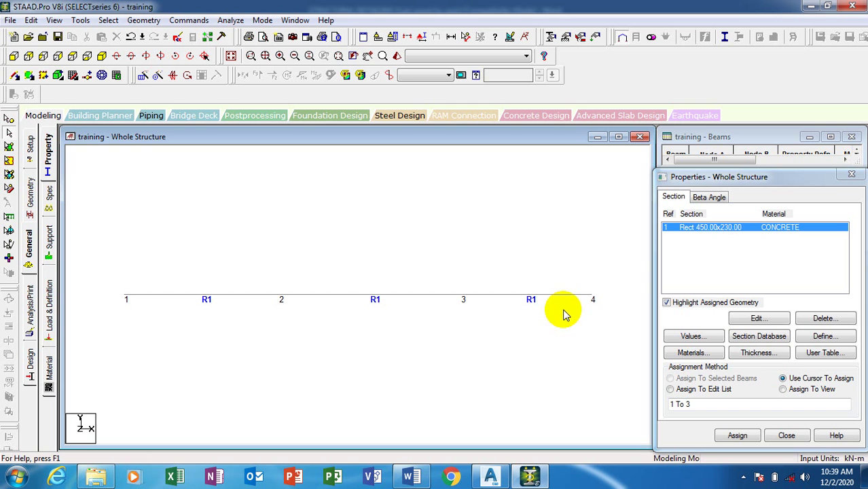
Open the support settings of the structure and start creating a new support
{"action": "left_click", "coordinate": [50, 245]}
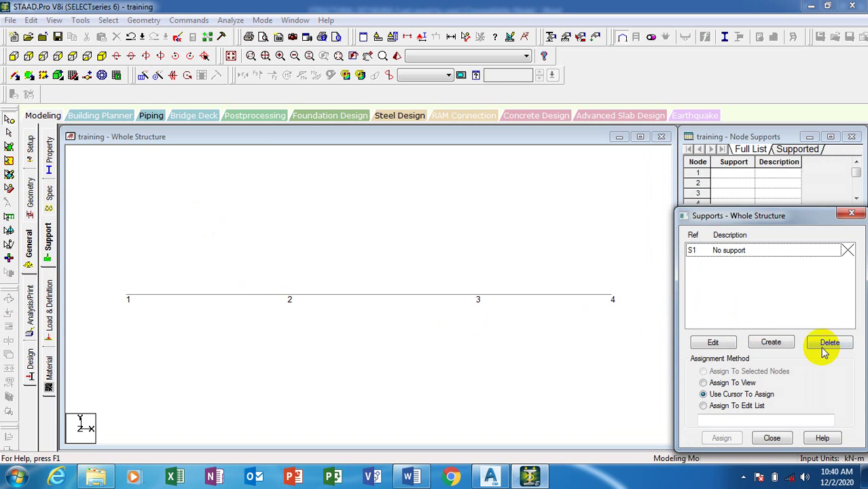
{"action": "left_click", "coordinate": [771, 342]}
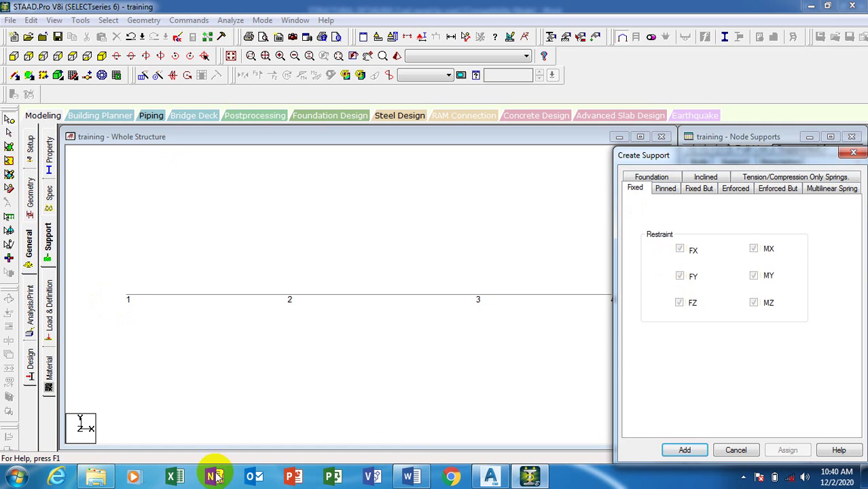
Examine the support types at each end and joint of the loaded beam sketch in AutoCAD Civil 3D, and return to STAAD.Pro
{"action": "left_click", "coordinate": [489, 478]}
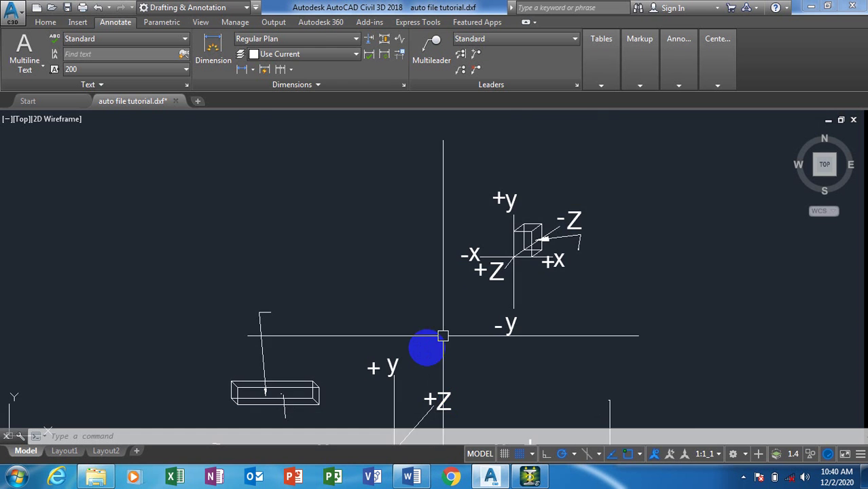
{"action": "scroll", "coordinate": [442, 336], "scroll_direction": "down", "scroll_amount": 3}
{"action": "scroll", "coordinate": [597, 339], "scroll_direction": "up", "scroll_amount": 3}
{"action": "scroll", "coordinate": [581, 313], "scroll_direction": "up", "scroll_amount": 2}
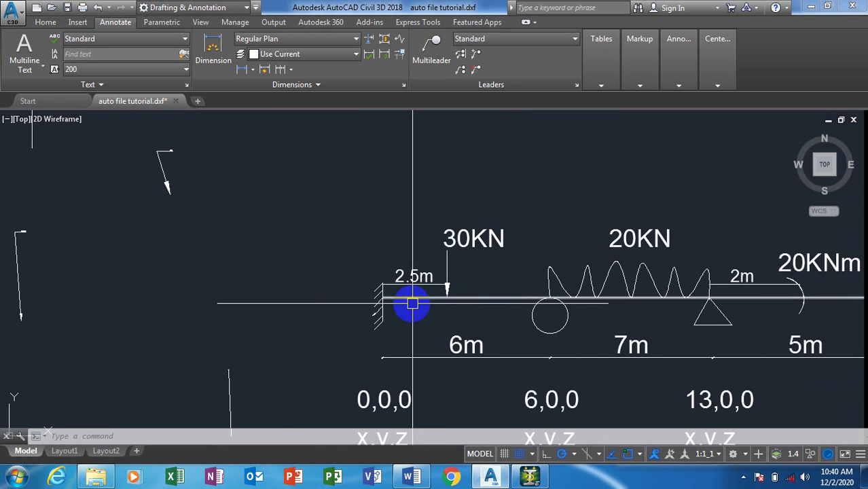
{"action": "scroll", "coordinate": [422, 305], "scroll_direction": "up", "scroll_amount": 1}
{"action": "scroll", "coordinate": [332, 299], "scroll_direction": "down", "scroll_amount": 2}
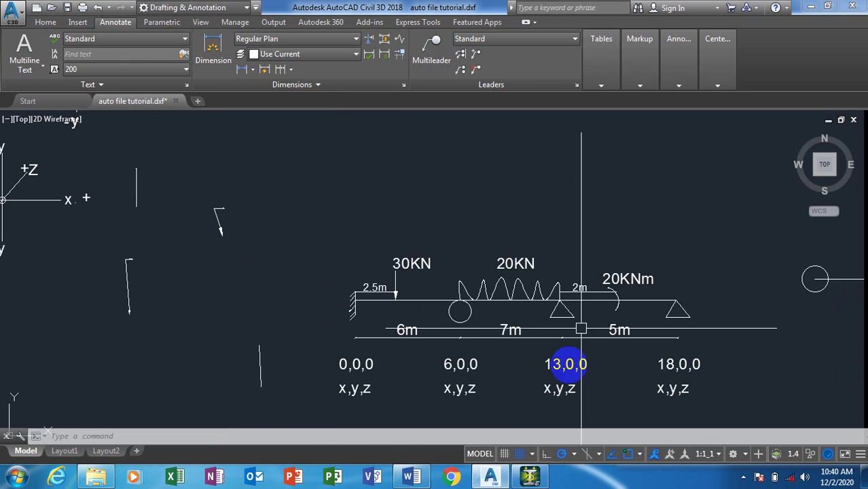
{"action": "left_click", "coordinate": [530, 478]}
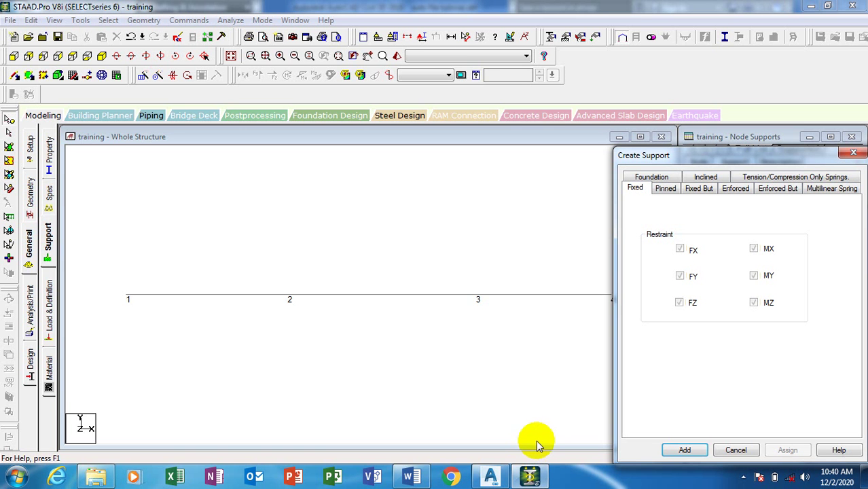
{"action": "left_click", "coordinate": [493, 477]}
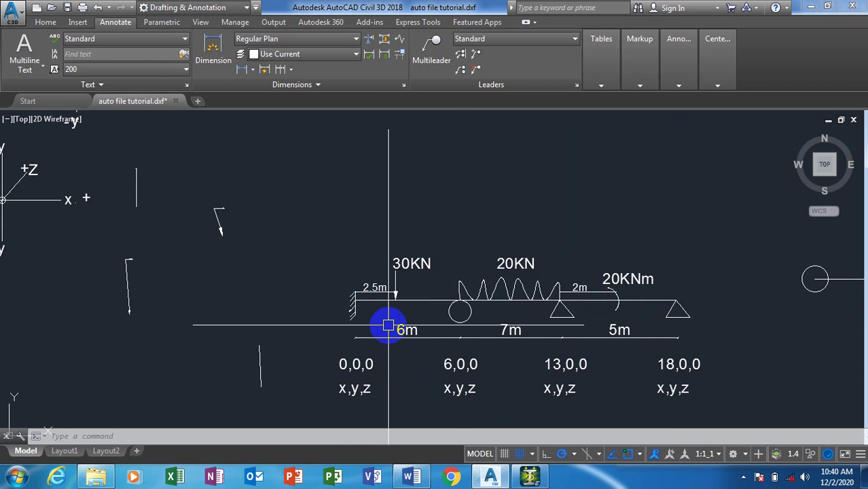
{"action": "left_click", "coordinate": [485, 480]}
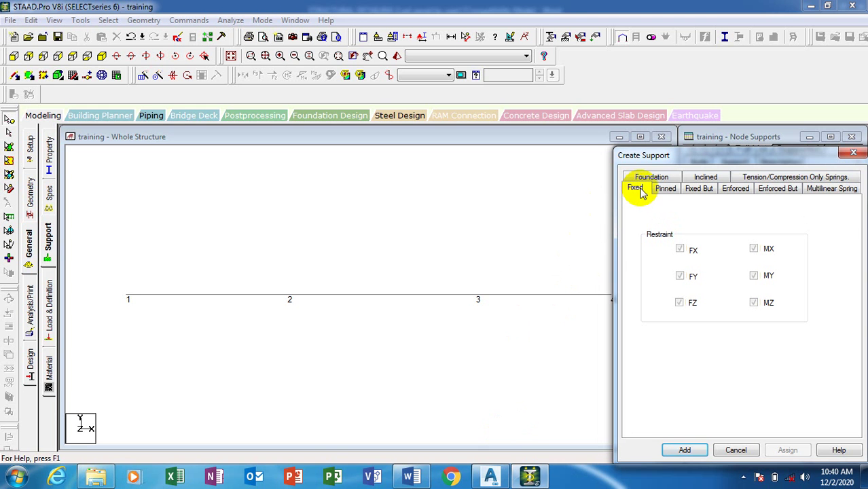
Add a fixed support and a pinned support to the structure's support list
{"action": "left_click", "coordinate": [686, 450]}
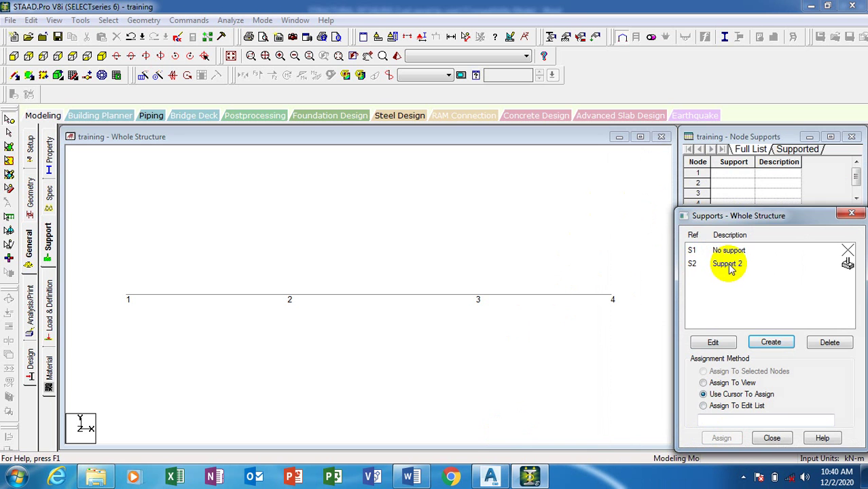
{"action": "left_click", "coordinate": [773, 342]}
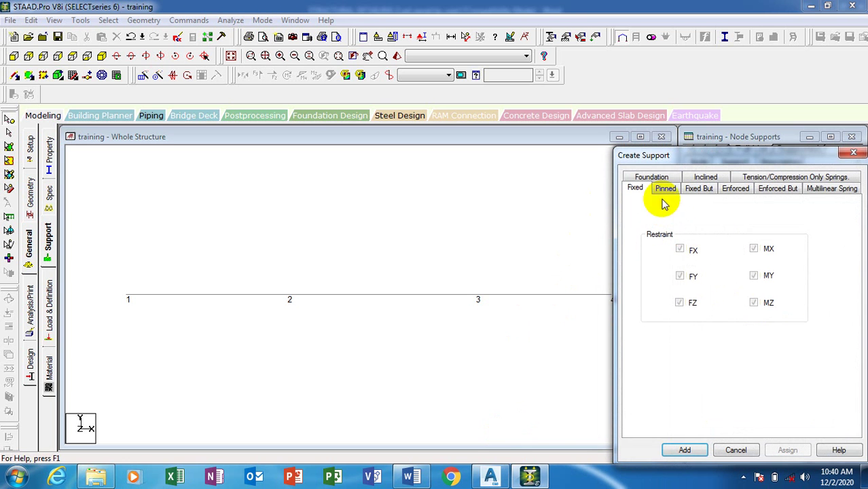
{"action": "left_click", "coordinate": [665, 189]}
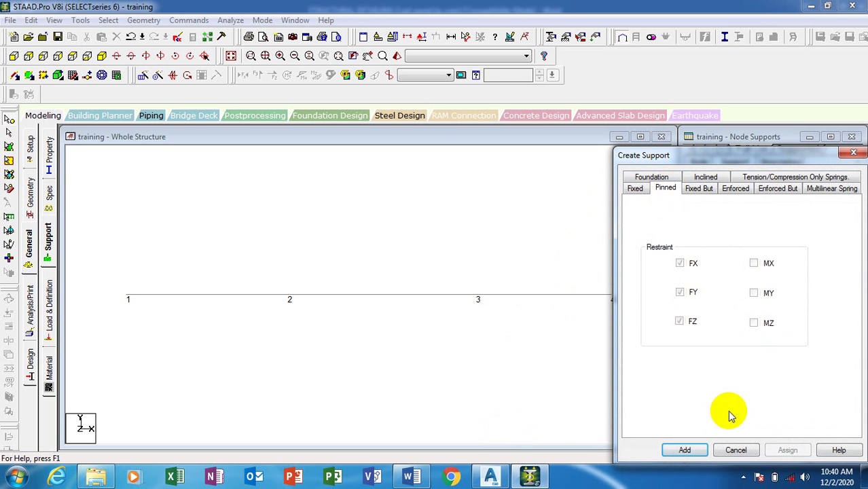
{"action": "left_click", "coordinate": [681, 449]}
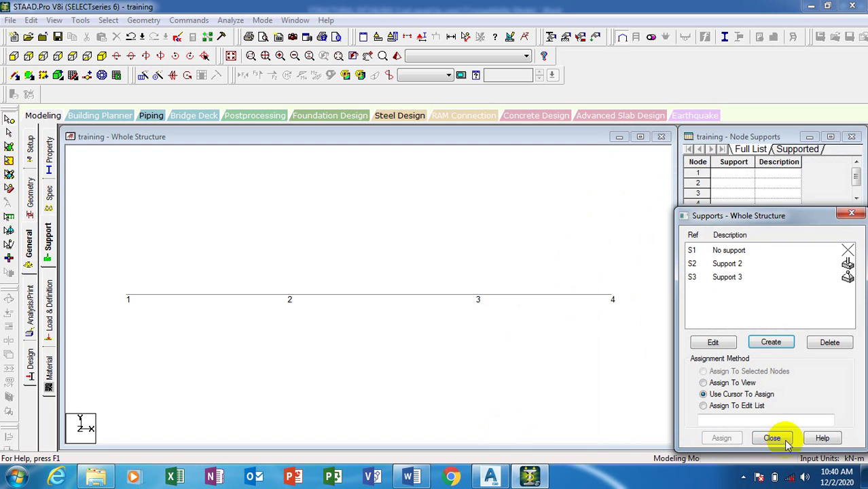
Start defining a Fixed But support, and switch to the beam sketch in AutoCAD Civil 3D
{"action": "left_click", "coordinate": [767, 345]}
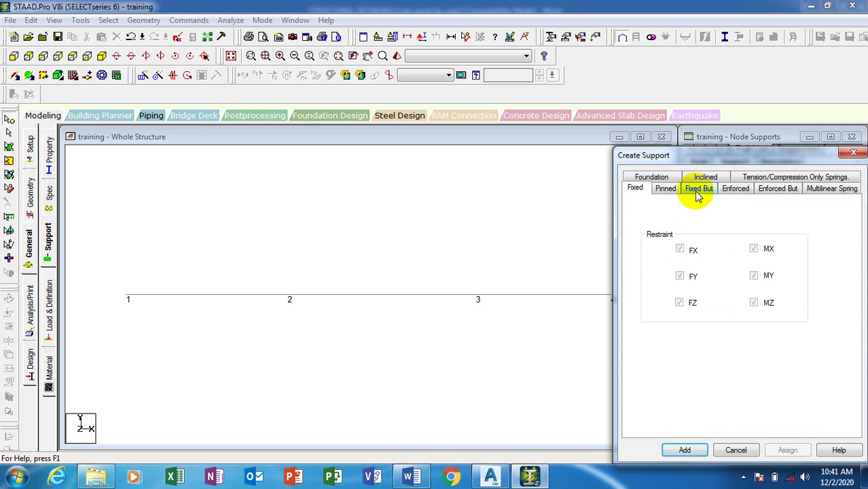
{"action": "left_click", "coordinate": [699, 194]}
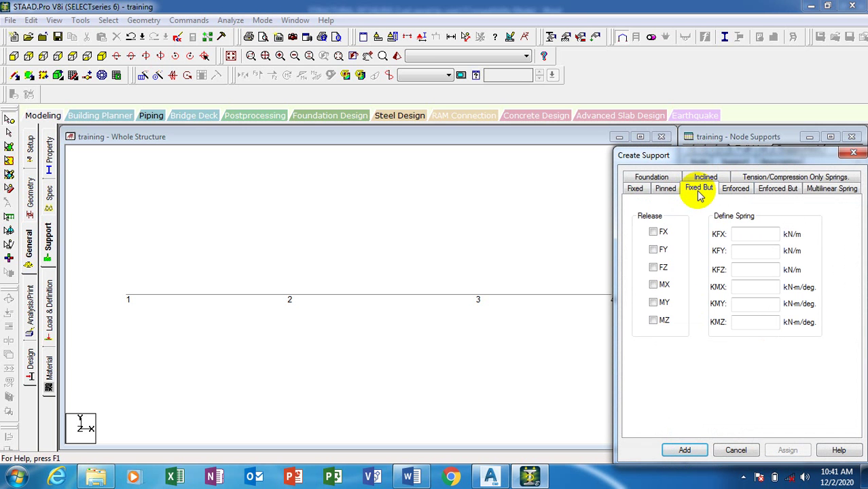
{"action": "left_click", "coordinate": [492, 478]}
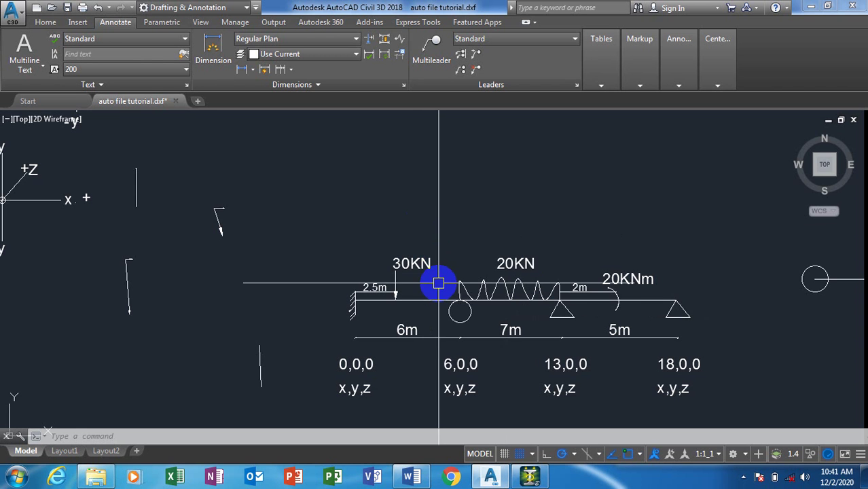
{"action": "scroll", "coordinate": [347, 232], "scroll_direction": "down", "scroll_amount": 2}
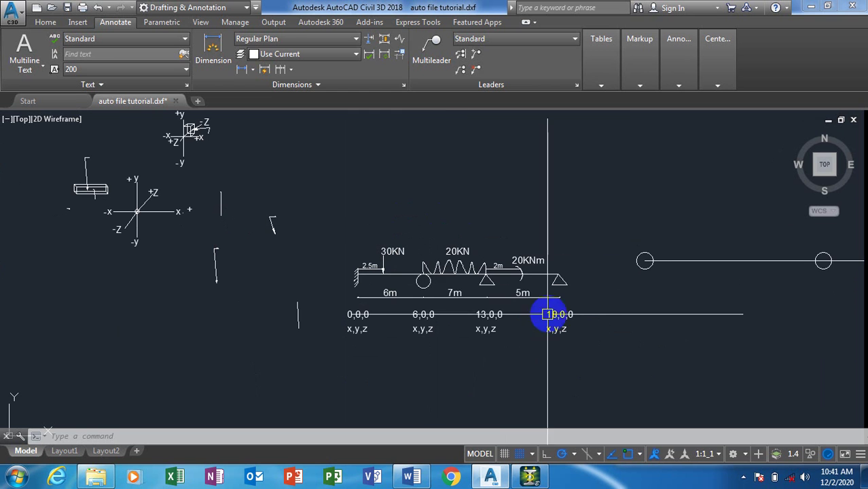
Copy the circle at the near end of the line beside the beam sketch to a spot directly above it
{"action": "type", "text": "co"}
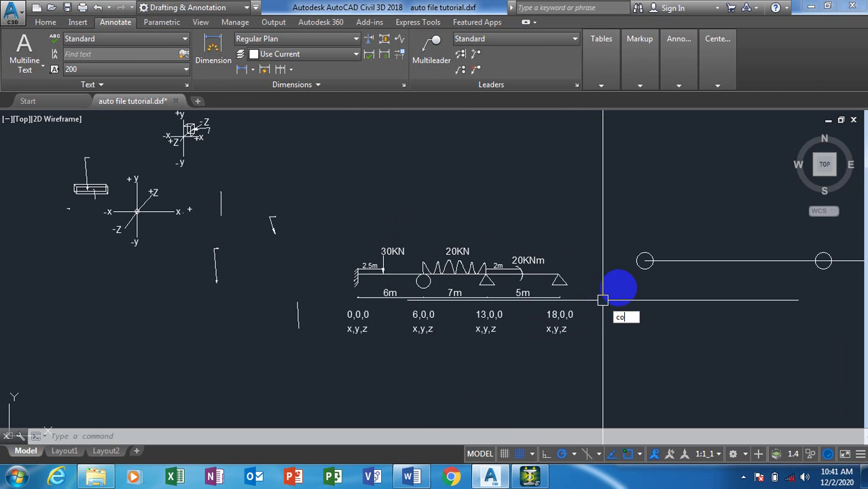
{"action": "key", "text": "Return"}
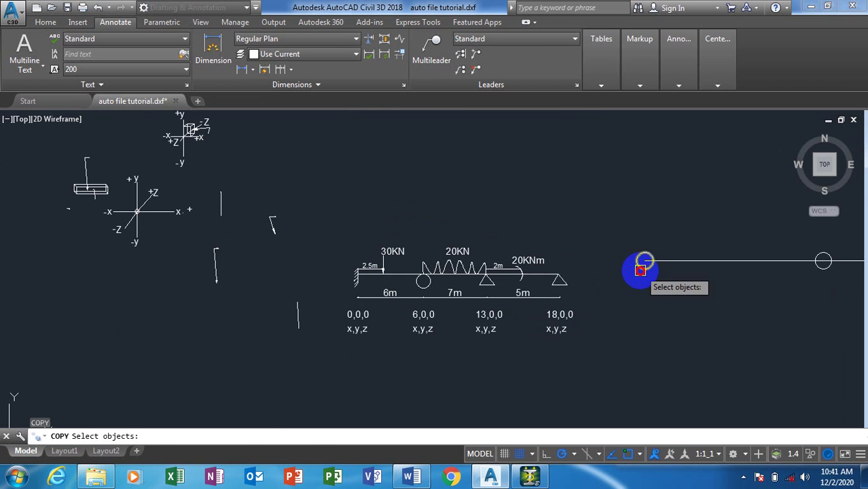
{"action": "left_click", "coordinate": [646, 263]}
{"action": "key", "text": "Return"}
{"action": "left_click", "coordinate": [645, 261]}
{"action": "left_click", "coordinate": [645, 179]}
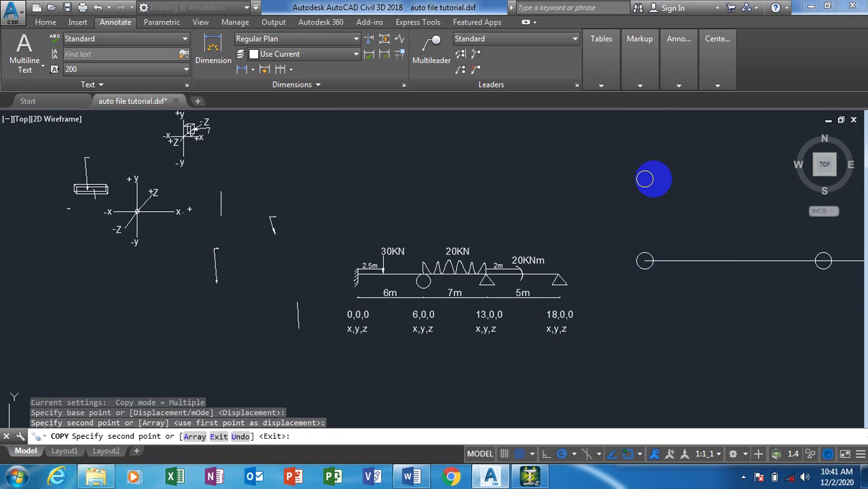
{"action": "key", "text": "Escape"}
{"action": "scroll", "coordinate": [648, 179], "scroll_direction": "up", "scroll_amount": 4}
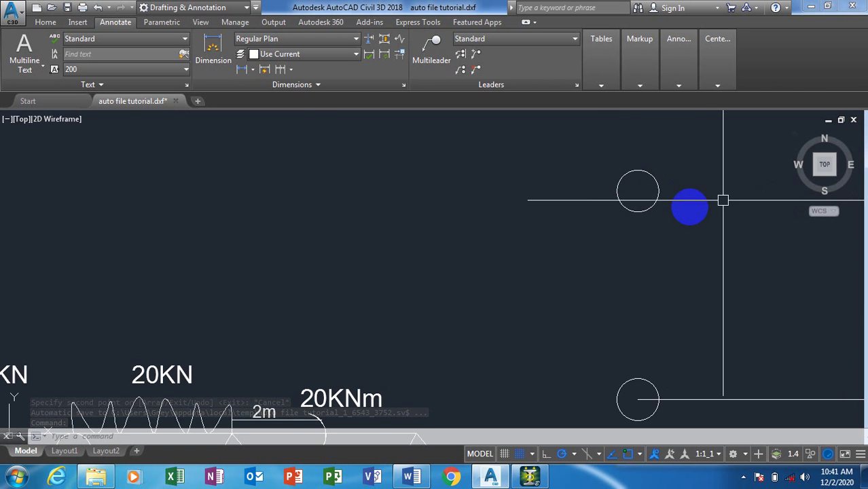
Copy the x label of the coordinate axes sketch to the right side of the copied circle
{"action": "scroll", "coordinate": [576, 221], "scroll_direction": "down", "scroll_amount": 3}
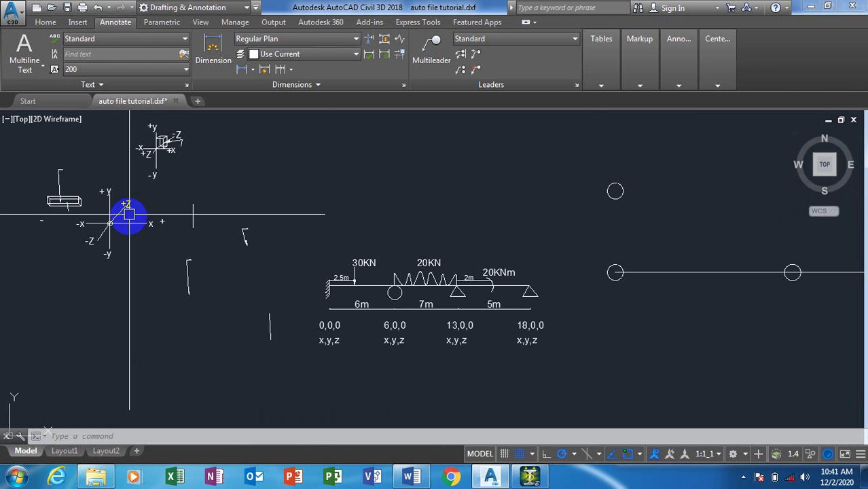
{"action": "type", "text": "co"}
{"action": "key", "text": "Return"}
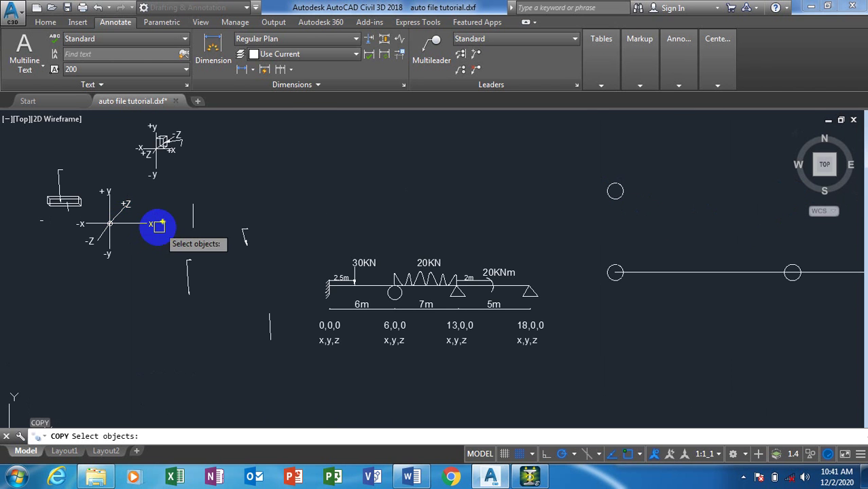
{"action": "left_click", "coordinate": [158, 227]}
{"action": "right_click", "coordinate": [152, 235]}
{"action": "left_click", "coordinate": [162, 223]}
{"action": "scroll", "coordinate": [618, 198], "scroll_direction": "up", "scroll_amount": 4}
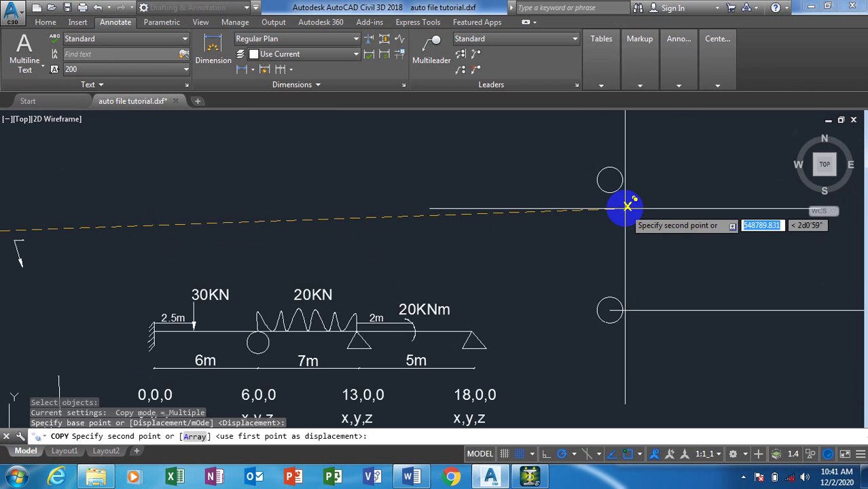
{"action": "left_click", "coordinate": [653, 176]}
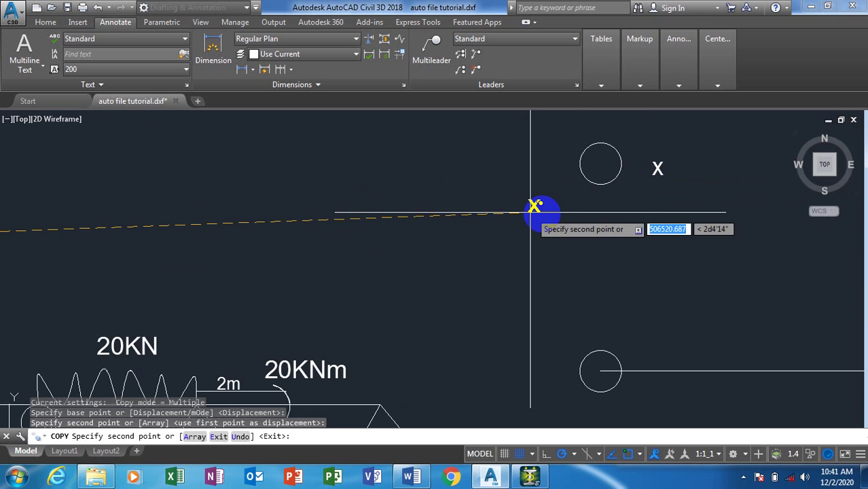
{"action": "scroll", "coordinate": [572, 262], "scroll_direction": "down", "scroll_amount": 2}
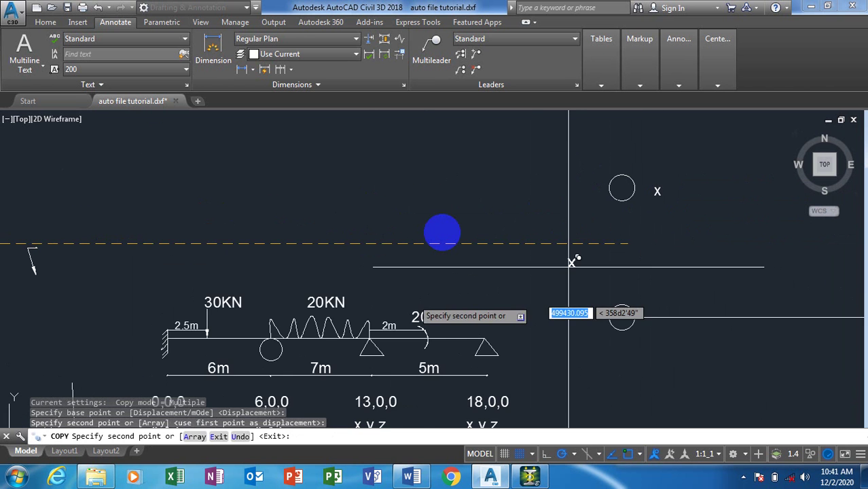
{"action": "scroll", "coordinate": [446, 245], "scroll_direction": "down", "scroll_amount": 2}
{"action": "key", "text": "Escape"}
{"action": "key", "text": "Escape"}
Copy the Z label of the coordinate axes sketch to the lower left of the copied circle
{"action": "scroll", "coordinate": [10, 266], "scroll_direction": "up", "scroll_amount": 4}
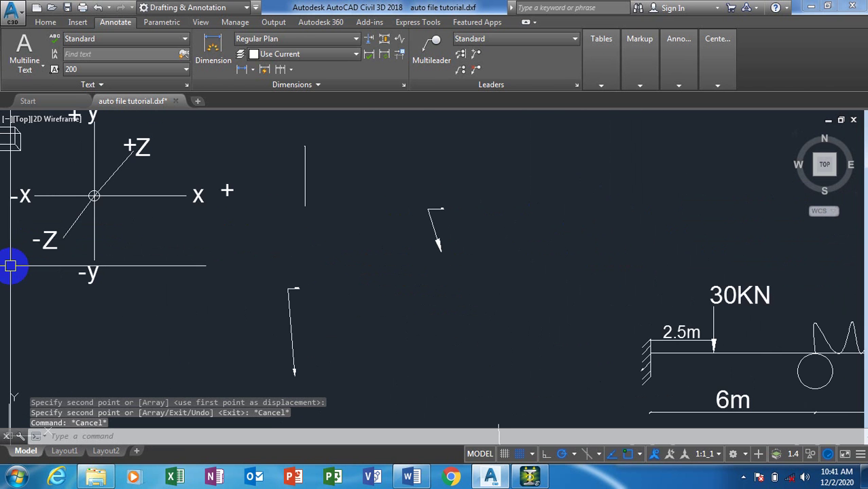
{"action": "key", "text": "Return"}
{"action": "left_click", "coordinate": [46, 248]}
{"action": "right_click", "coordinate": [48, 258]}
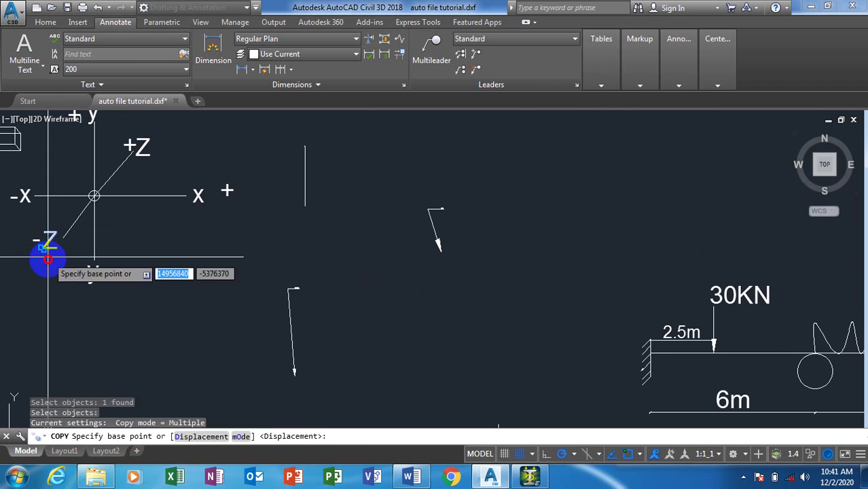
{"action": "left_click", "coordinate": [47, 258]}
{"action": "scroll", "coordinate": [252, 330], "scroll_direction": "down", "scroll_amount": 3}
{"action": "scroll", "coordinate": [491, 289], "scroll_direction": "up", "scroll_amount": 4}
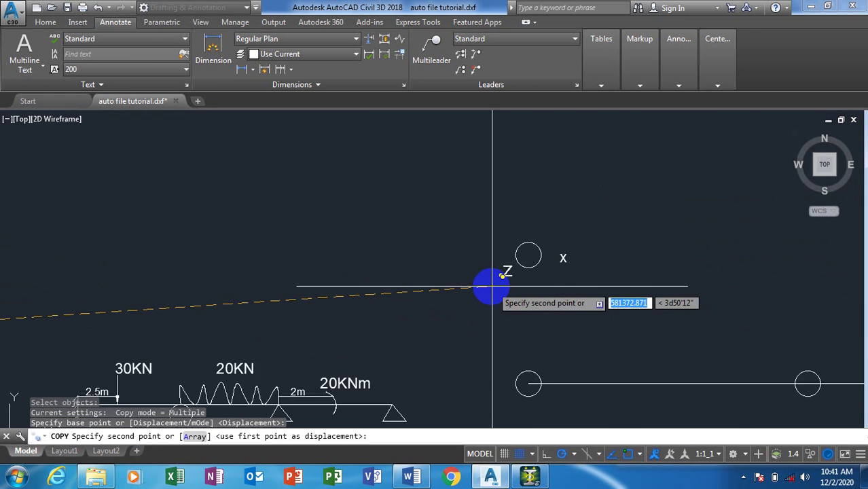
{"action": "scroll", "coordinate": [492, 286], "scroll_direction": "up", "scroll_amount": 4}
{"action": "key", "text": "Escape"}
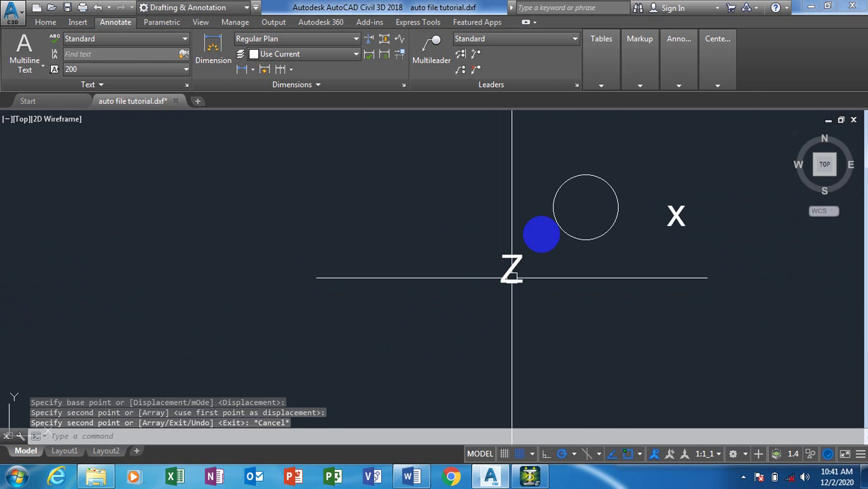
Draw a horizontal line about 44,000 units long from the copied circle past the x label, and another horizontal line from its opposite side
{"action": "scroll", "coordinate": [611, 231], "scroll_direction": "down", "scroll_amount": 4}
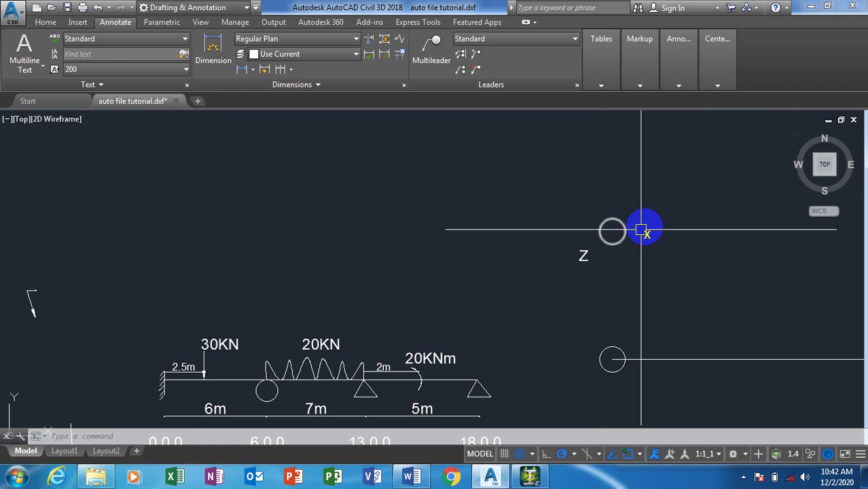
{"action": "type", "text": "l"}
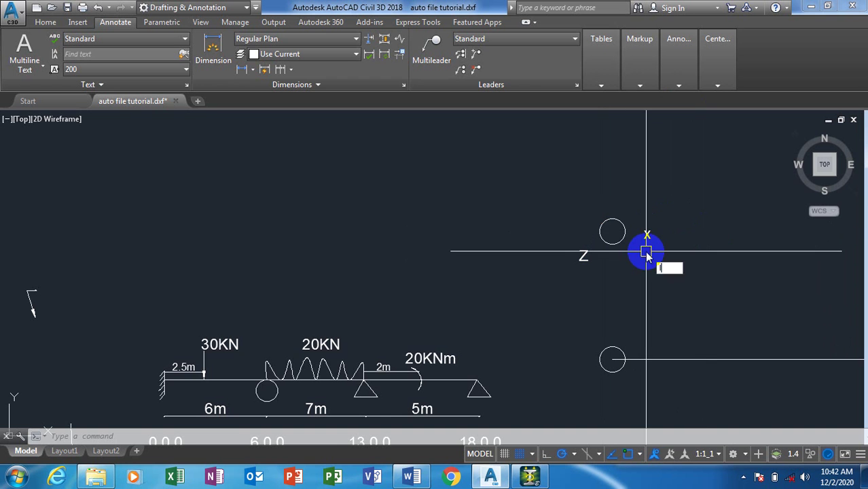
{"action": "key", "text": "Return"}
{"action": "left_click", "coordinate": [642, 232]}
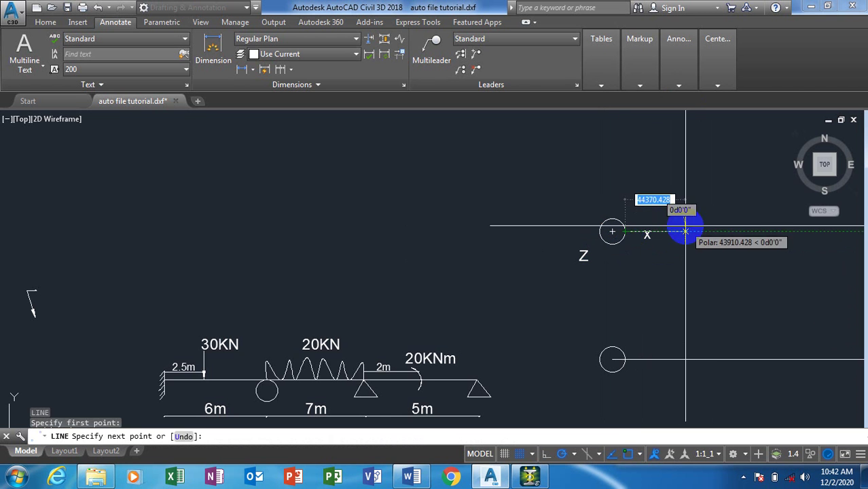
{"action": "key", "text": "Return"}
{"action": "key", "text": "Return"}
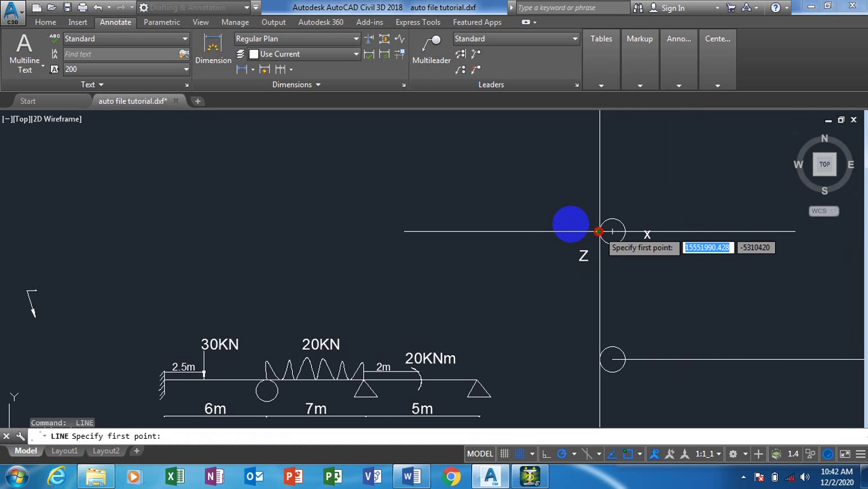
{"action": "left_click", "coordinate": [601, 232]}
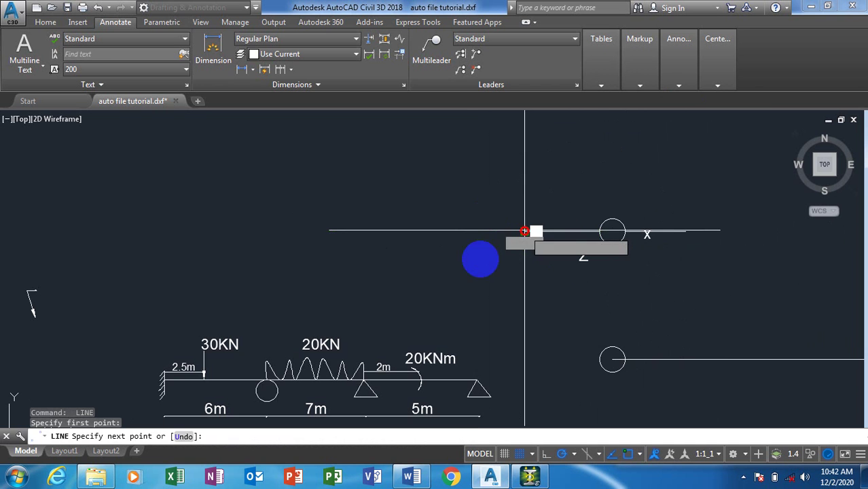
{"action": "key", "text": "Escape"}
Draw a diagonal line from the copied circle down to the Z label
{"action": "key", "text": "Return"}
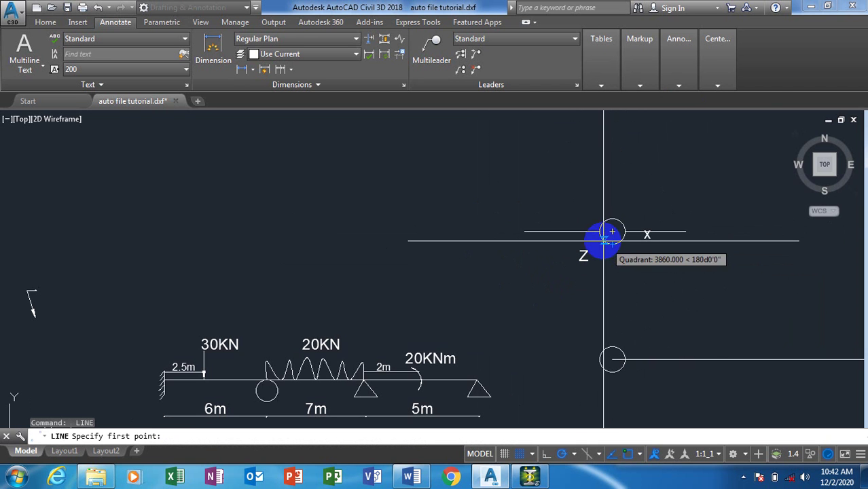
{"action": "left_click", "coordinate": [612, 232]}
{"action": "left_click", "coordinate": [577, 253]}
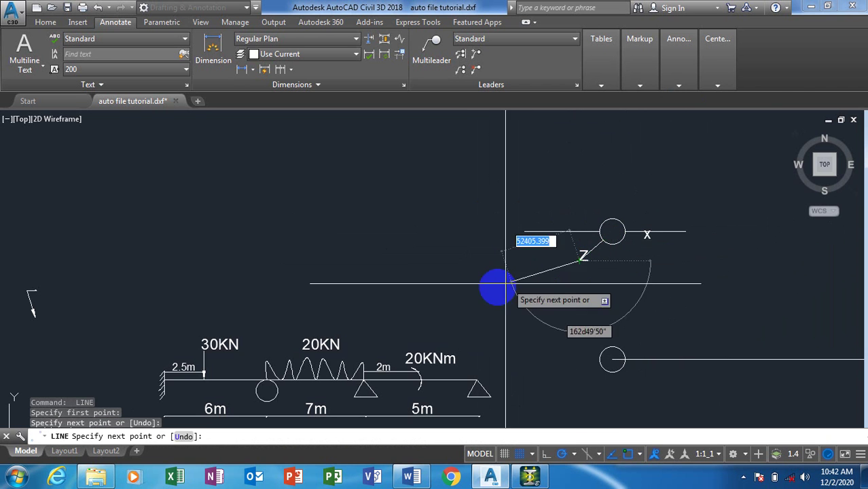
{"action": "key", "text": "Escape"}
{"action": "key", "text": "Return"}
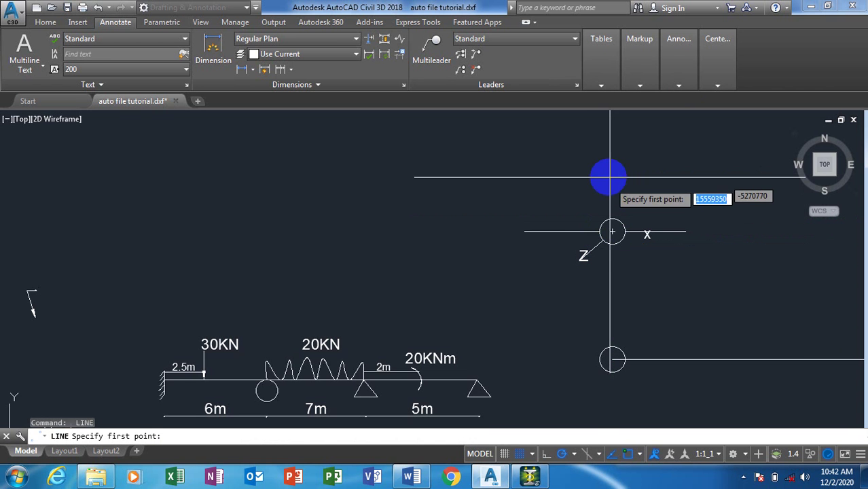
{"action": "key", "text": "Escape"}
{"action": "key", "text": "Escape"}
{"action": "key", "text": "Escape"}
Return to STAAD.Pro and release FX, FZ, MX, MY and MZ for the Fixed But support, leaving FY restrained
{"action": "left_click", "coordinate": [561, 454]}
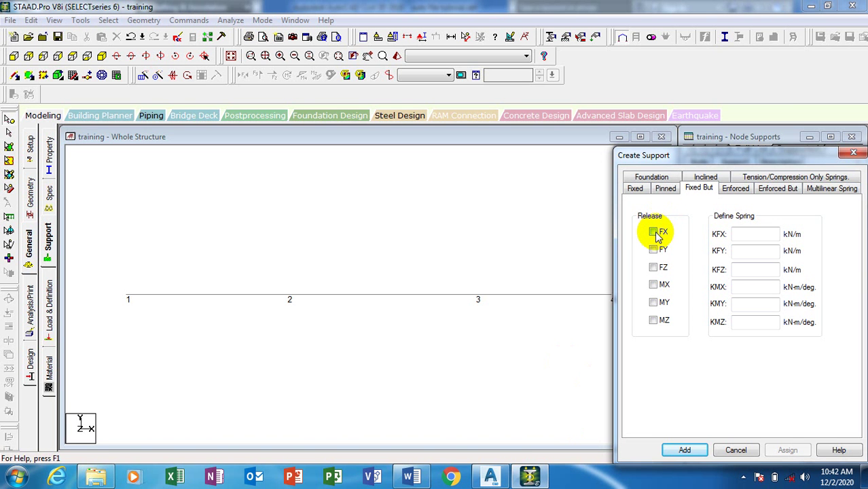
{"action": "left_click", "coordinate": [655, 234]}
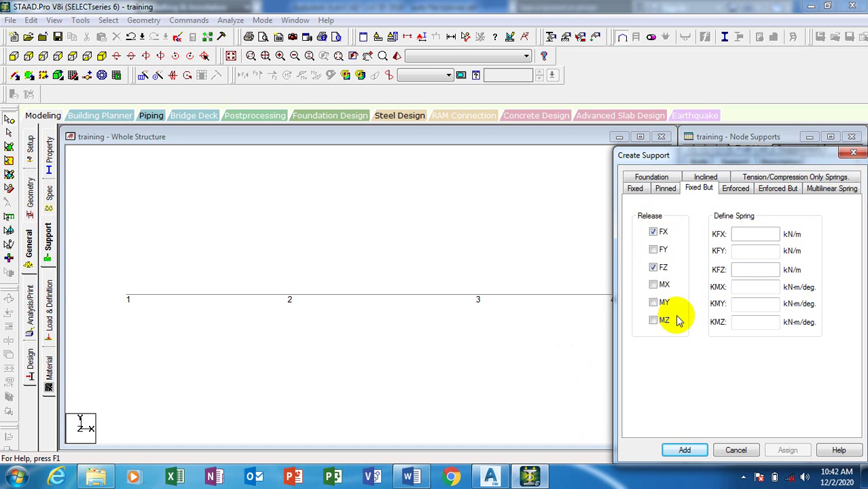
{"action": "left_click", "coordinate": [654, 286]}
{"action": "left_click", "coordinate": [653, 303]}
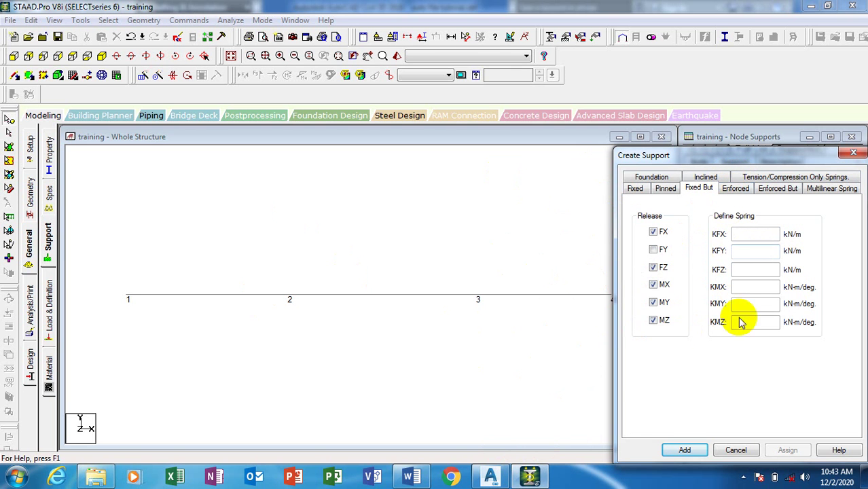
Compare the restraints of the pinned, Fixed But and fixed support types
{"action": "left_click", "coordinate": [665, 189]}
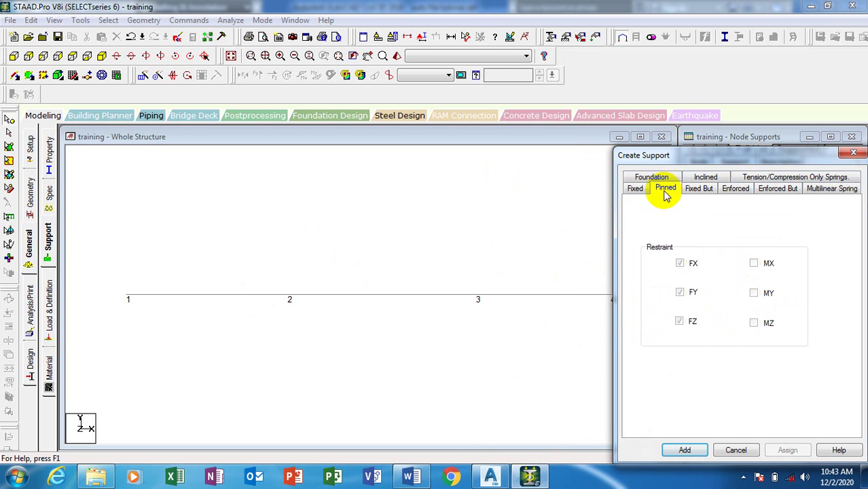
{"action": "left_click", "coordinate": [698, 189]}
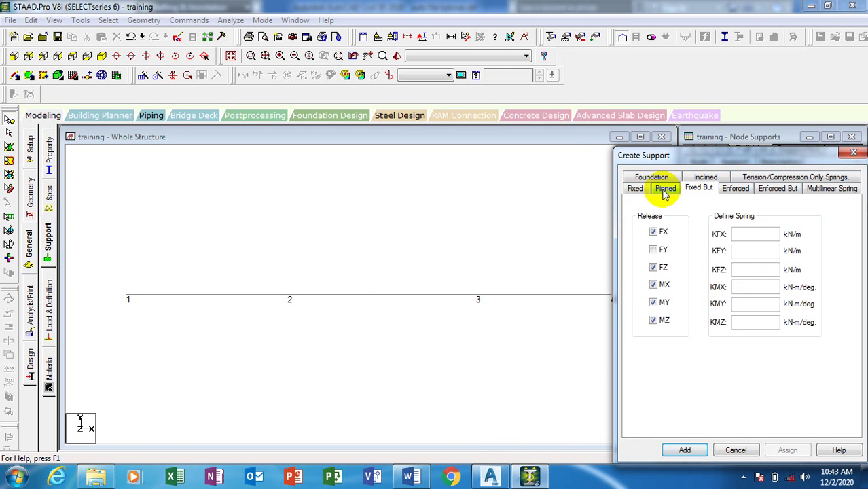
{"action": "left_click", "coordinate": [634, 188]}
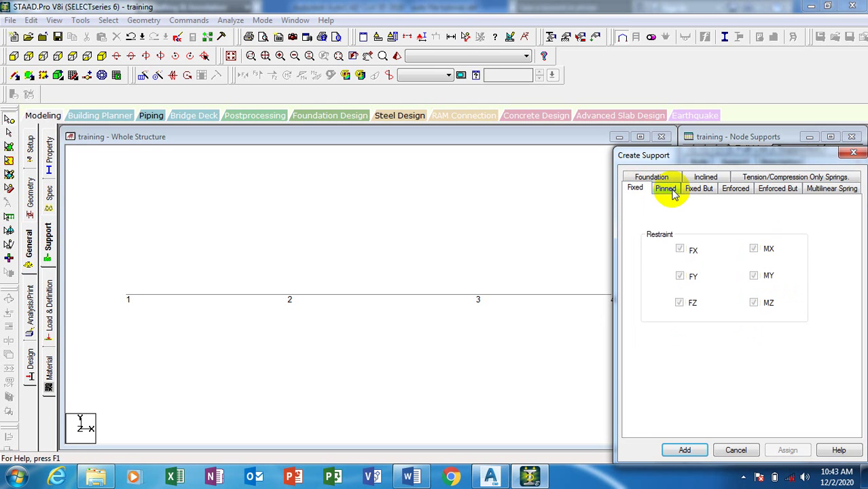
Check the pinned, Fixed But and fixed restraint settings once more and add the support to the supports list
{"action": "left_click", "coordinate": [672, 192]}
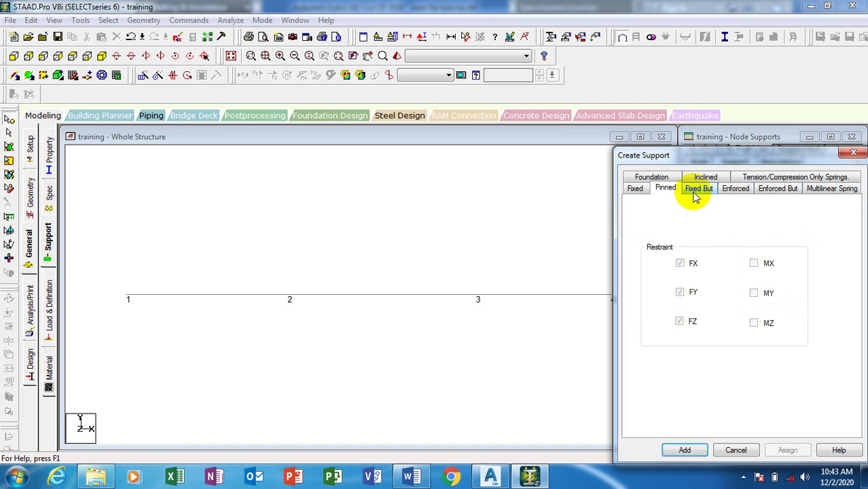
{"action": "left_click", "coordinate": [696, 192]}
{"action": "left_click", "coordinate": [636, 189]}
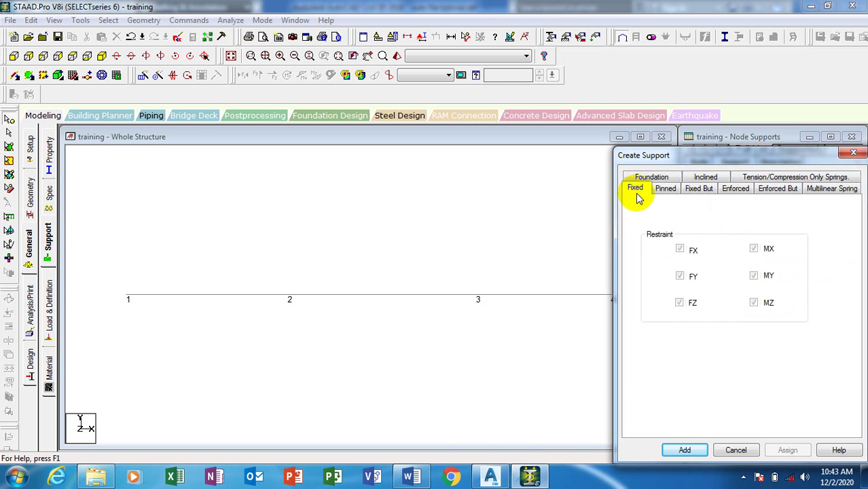
{"action": "left_click", "coordinate": [688, 452]}
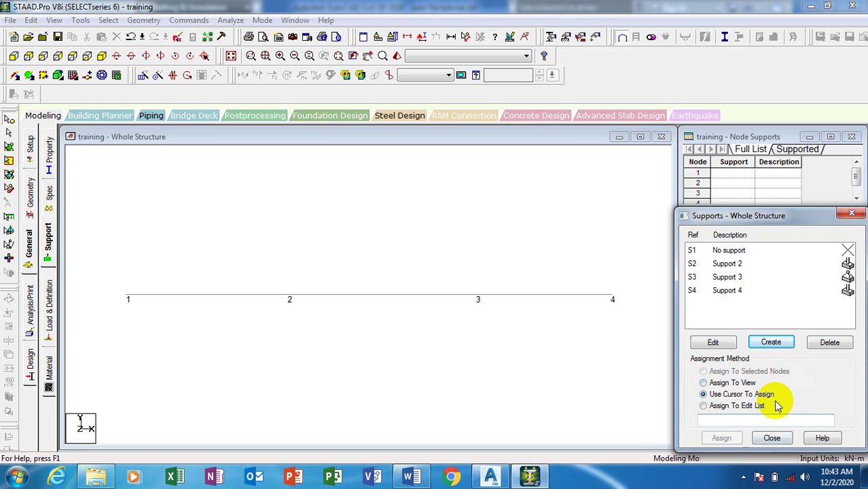
Enlarge the Node Supports table to show all the nodes, and reopen the supports list
{"action": "left_click", "coordinate": [772, 438]}
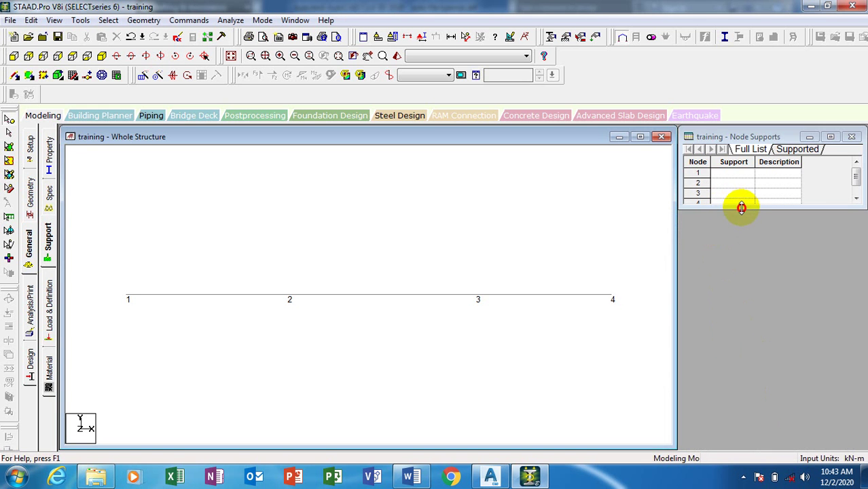
{"action": "left_click_drag", "start_coordinate": [741, 207], "coordinate": [744, 333]}
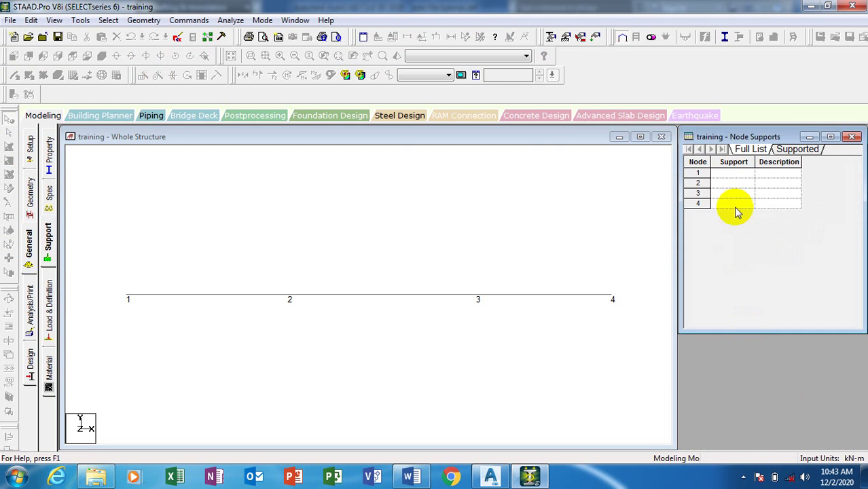
{"action": "left_click", "coordinate": [47, 266]}
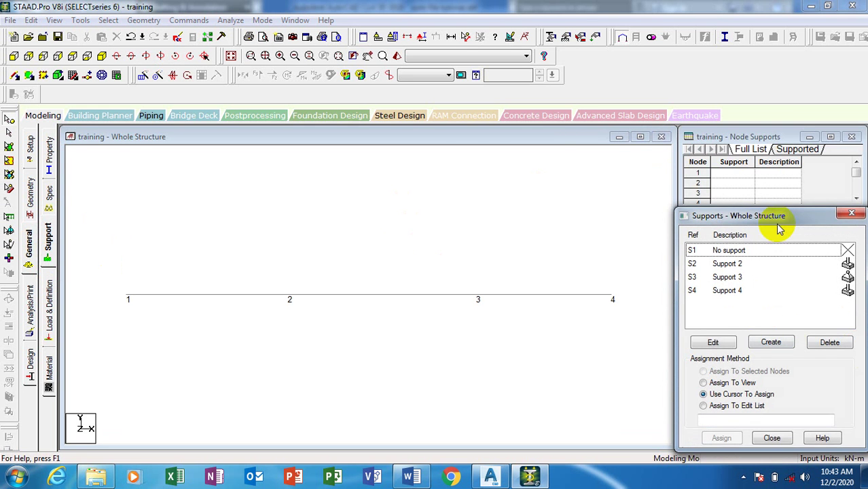
Select Support 2, check the support types along the beam in the AutoCAD Civil 3D sketch, and return to STAAD.Pro
{"action": "left_click_drag", "start_coordinate": [778, 221], "coordinate": [774, 160]}
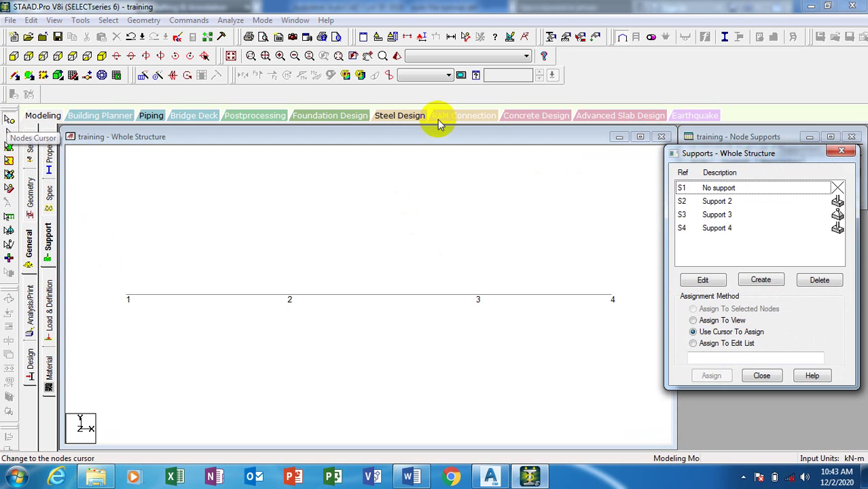
{"action": "left_click", "coordinate": [711, 203]}
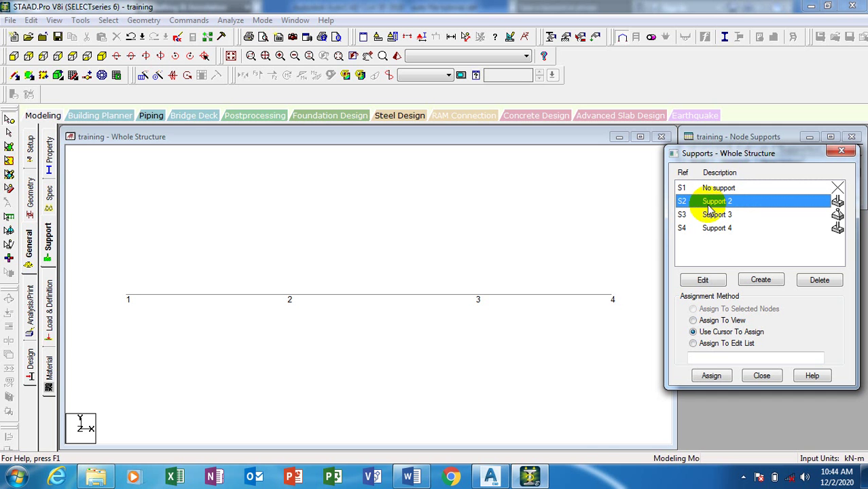
{"action": "left_click", "coordinate": [490, 477]}
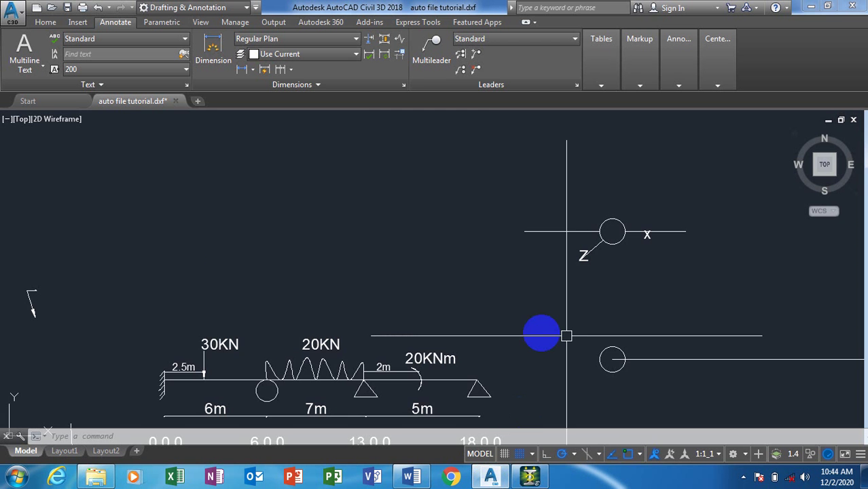
{"action": "scroll", "coordinate": [446, 294], "scroll_direction": "down", "scroll_amount": 3}
{"action": "scroll", "coordinate": [505, 309], "scroll_direction": "down", "scroll_amount": 2}
{"action": "scroll", "coordinate": [460, 310], "scroll_direction": "up", "scroll_amount": 3}
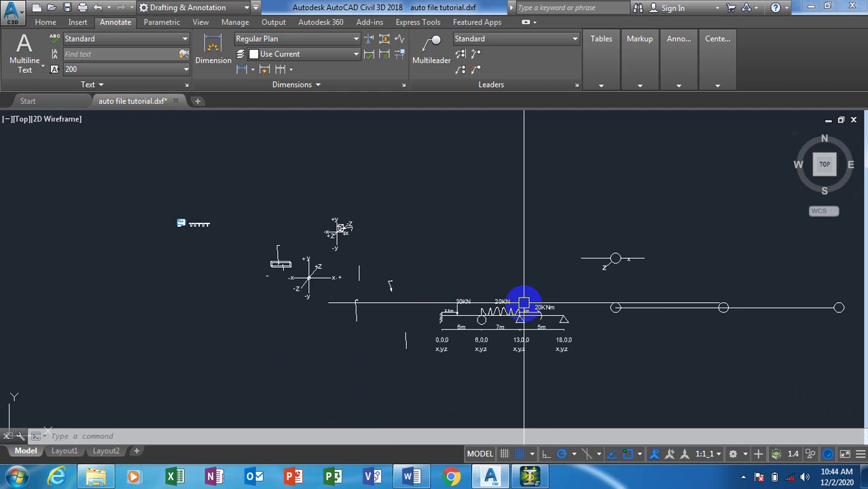
{"action": "scroll", "coordinate": [414, 310], "scroll_direction": "up", "scroll_amount": 5}
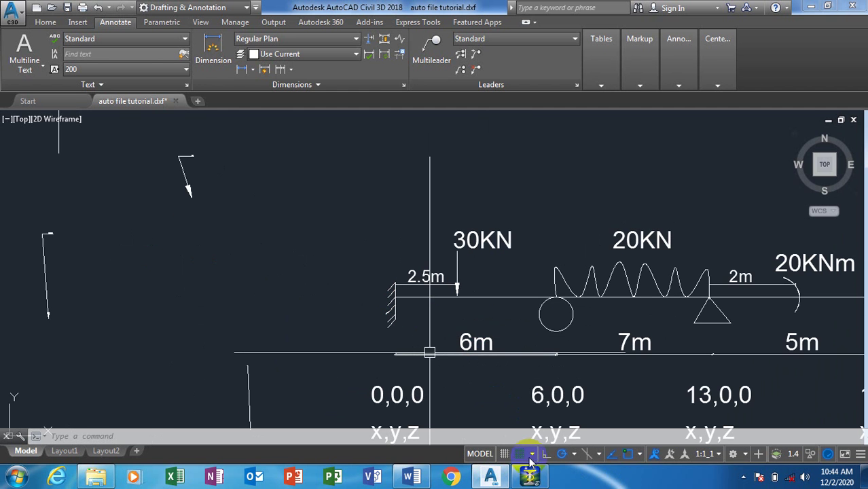
{"action": "left_click", "coordinate": [535, 478]}
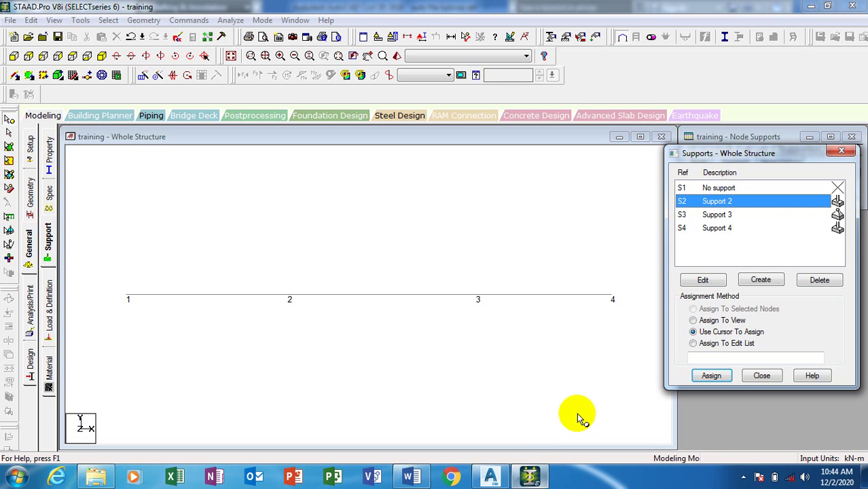
Try to edit the restraints of Support 2
{"action": "right_click", "coordinate": [703, 207]}
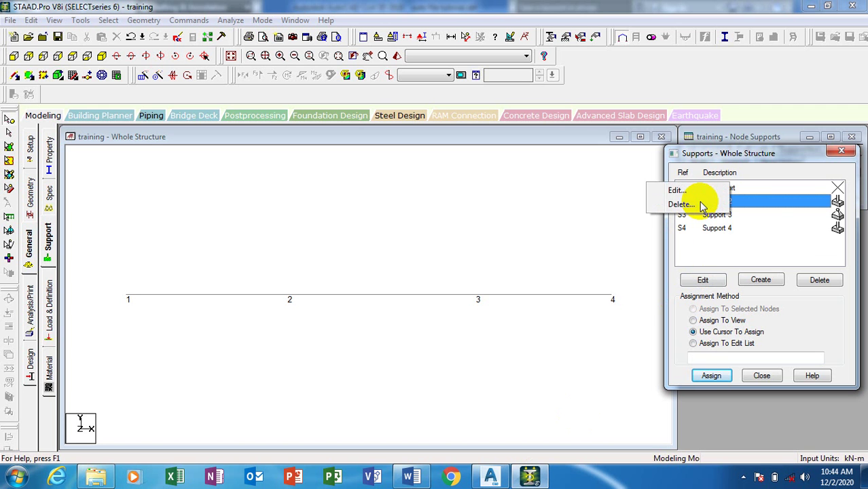
{"action": "left_click", "coordinate": [677, 190]}
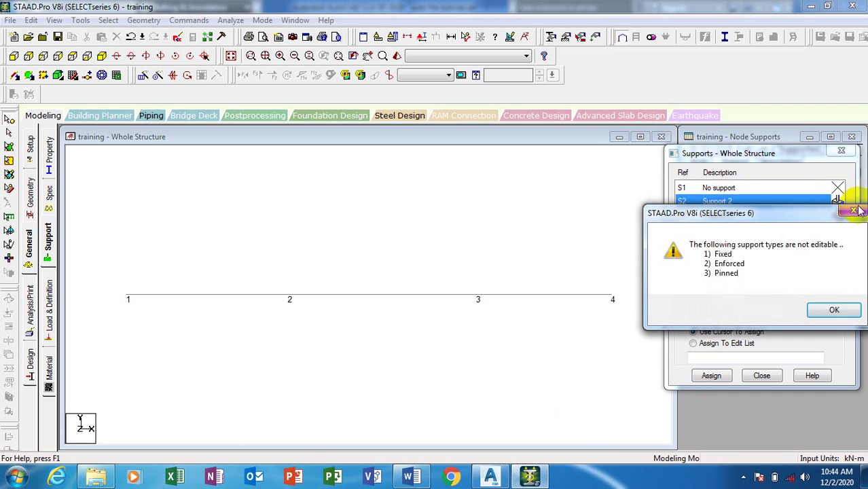
{"action": "left_click", "coordinate": [852, 211]}
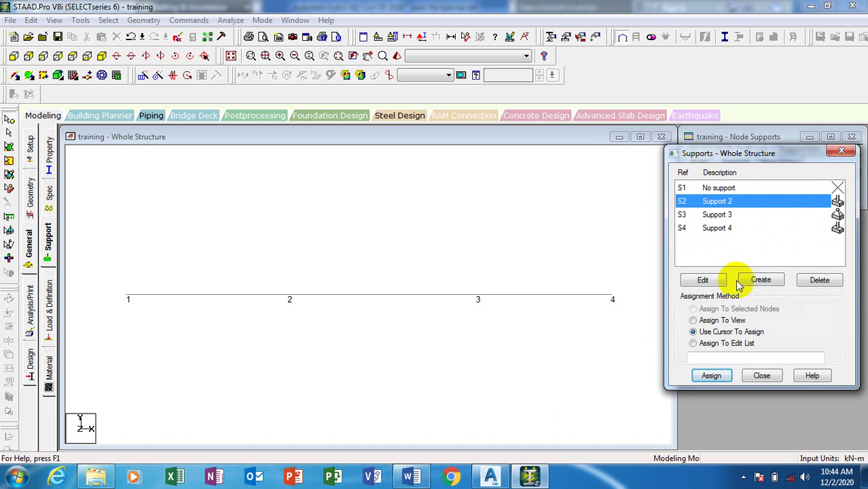
{"action": "left_click", "coordinate": [705, 280]}
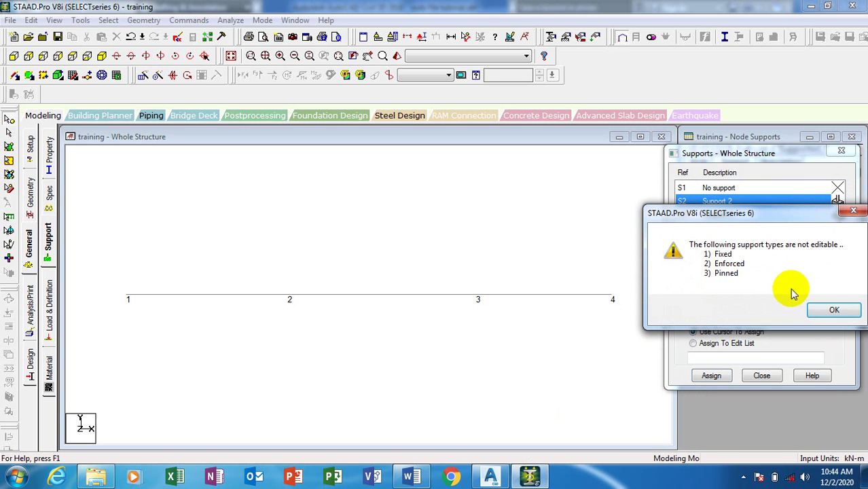
{"action": "left_click", "coordinate": [854, 211]}
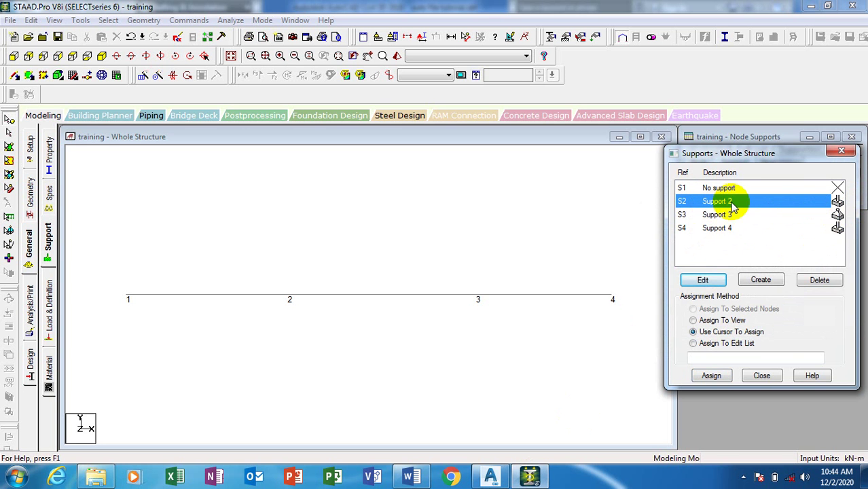
Assign the fixed support, Support 2, to node 1 using the Assign To Selected Nodes method
{"action": "left_click", "coordinate": [127, 299]}
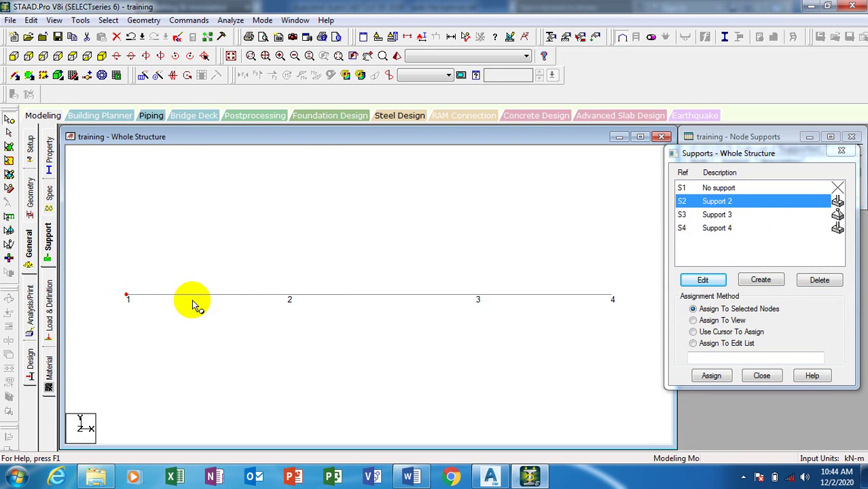
{"action": "left_click", "coordinate": [9, 122]}
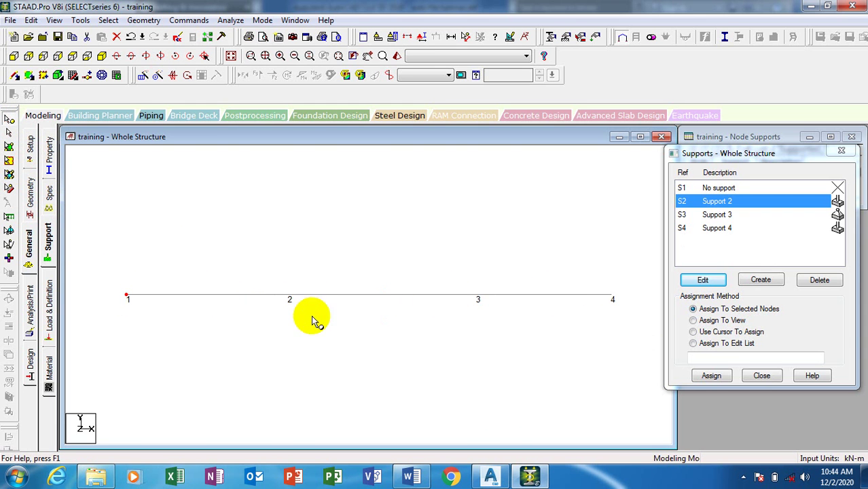
{"action": "left_click", "coordinate": [8, 128]}
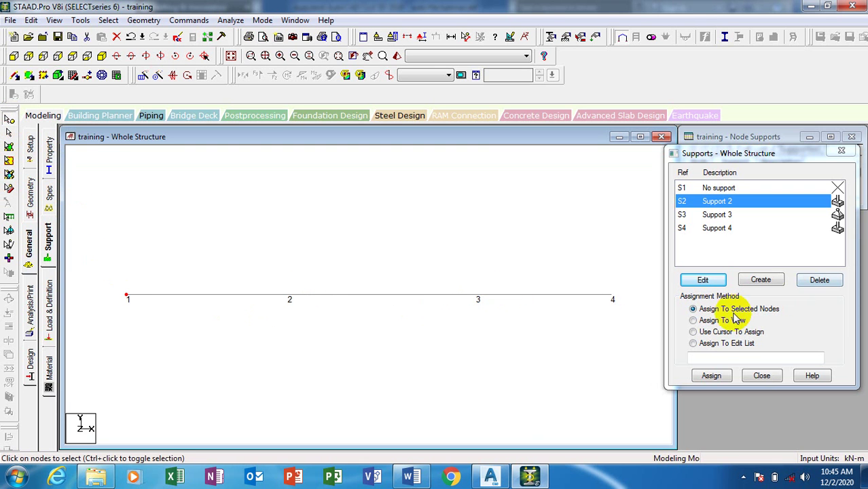
{"action": "left_click", "coordinate": [706, 377]}
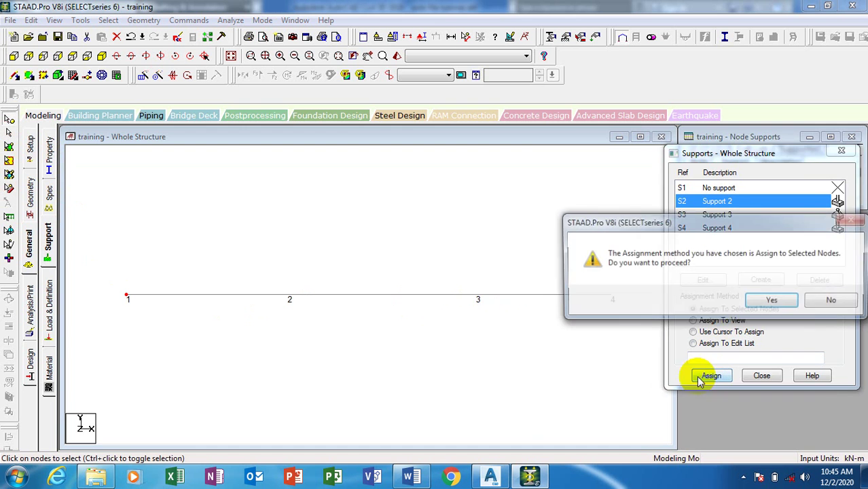
{"action": "left_click", "coordinate": [771, 300]}
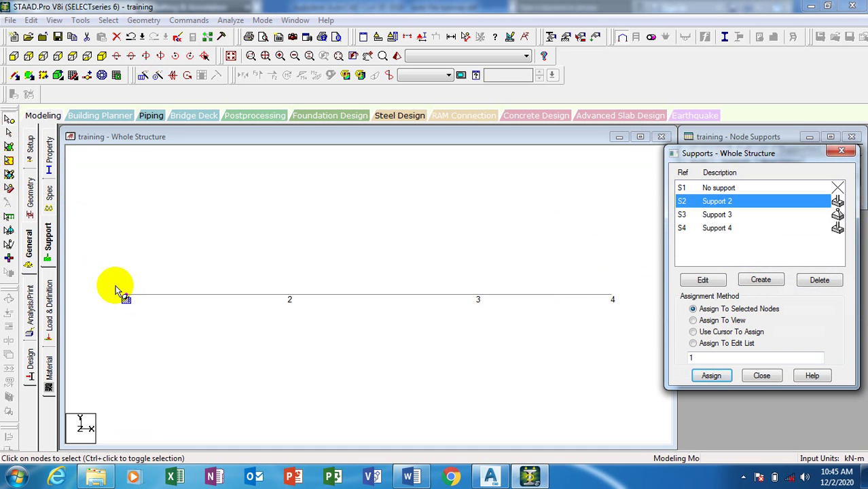
Check the second support in the AutoCAD Civil 3D sketch, return to STAAD.Pro and assign Support 4 to node 2
{"action": "left_click", "coordinate": [500, 479]}
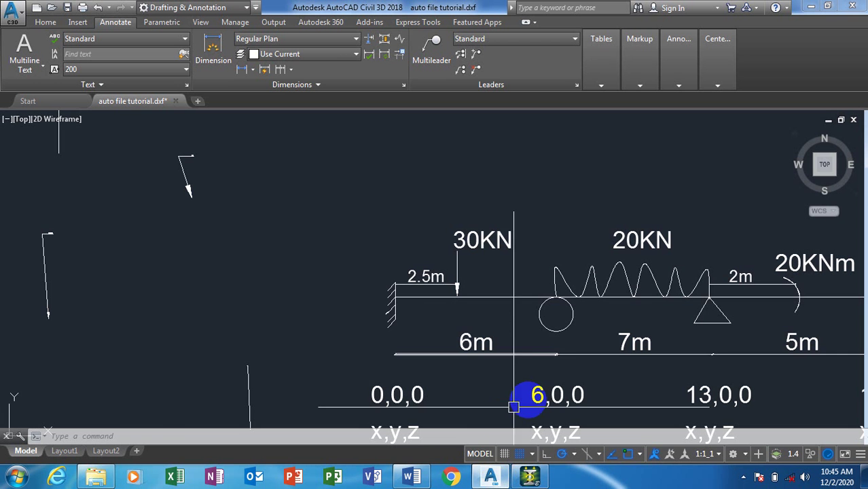
{"action": "left_click", "coordinate": [531, 477]}
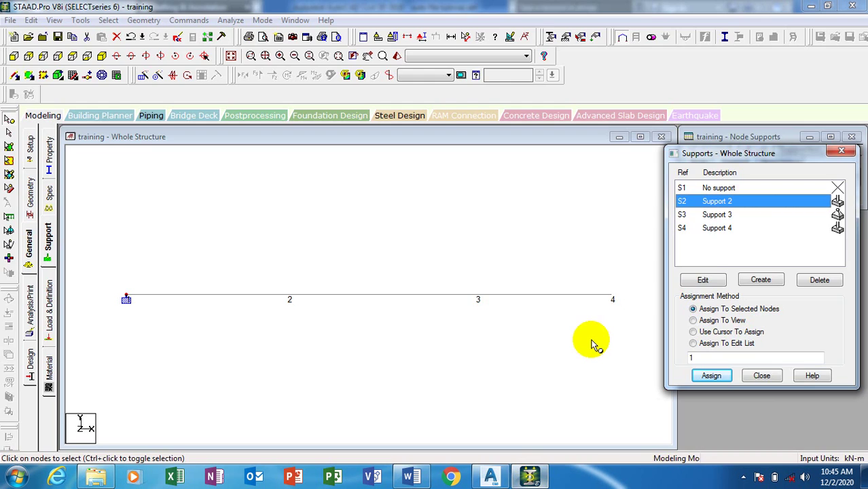
{"action": "left_click", "coordinate": [714, 231]}
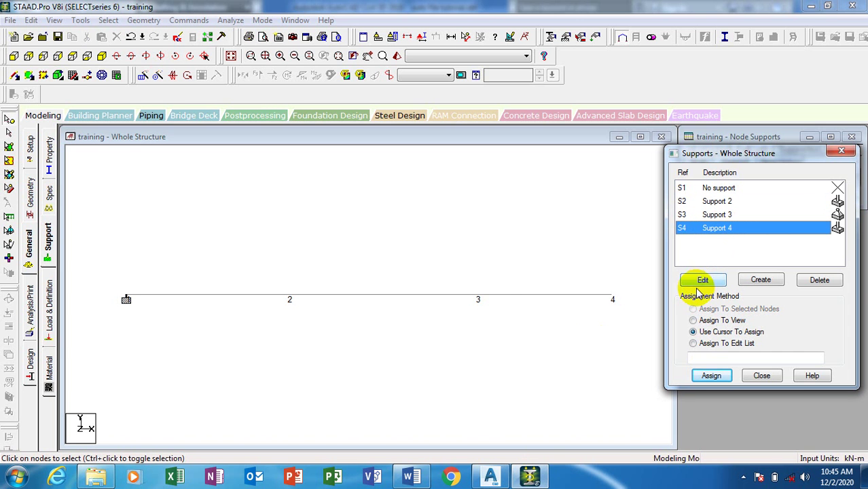
{"action": "left_click", "coordinate": [9, 133]}
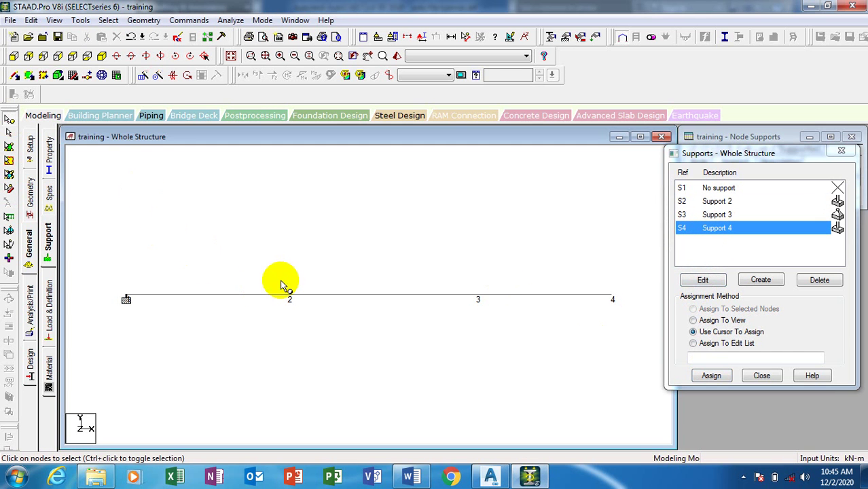
{"action": "left_click", "coordinate": [290, 298]}
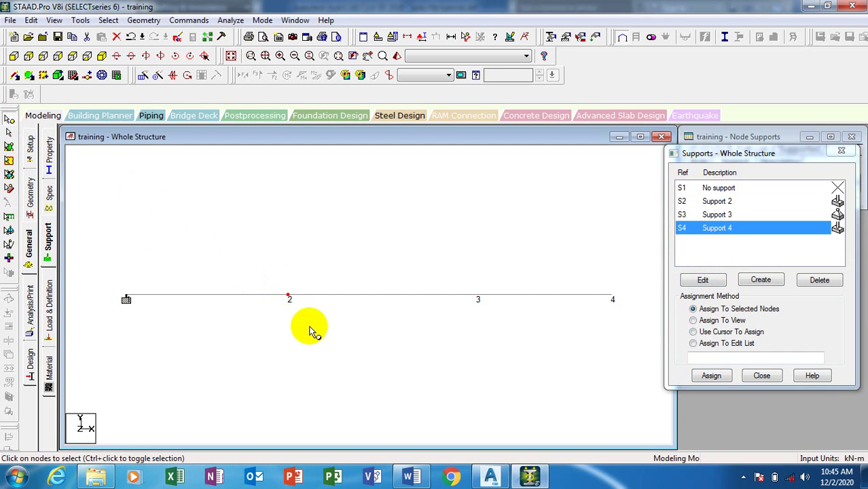
{"action": "left_click", "coordinate": [710, 376]}
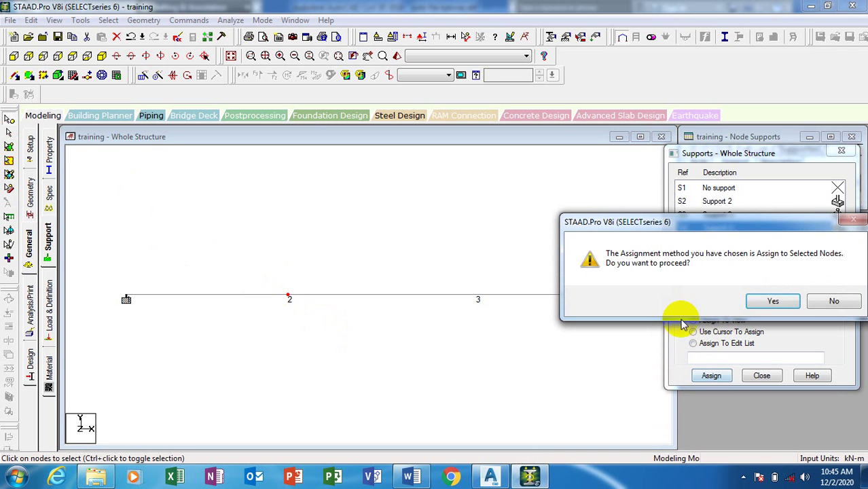
{"action": "left_click", "coordinate": [718, 300]}
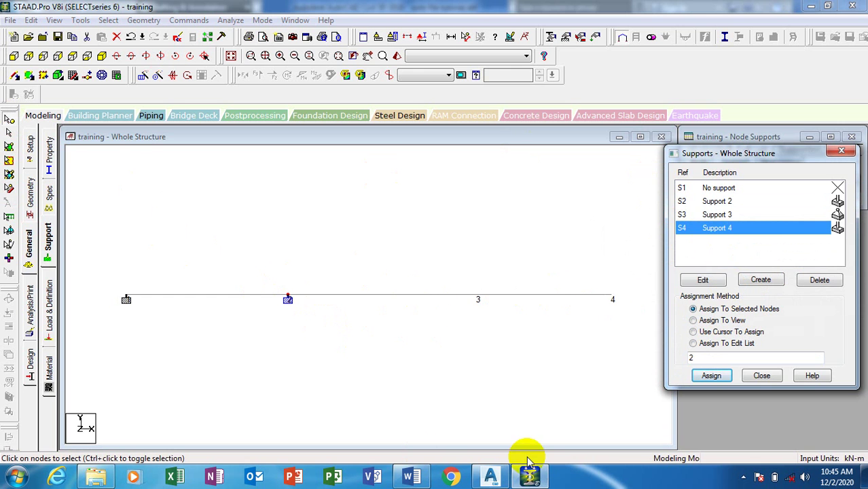
Check the remaining beam supports in the AutoCAD Civil 3D sketch and return to STAAD.Pro
{"action": "left_click", "coordinate": [490, 477]}
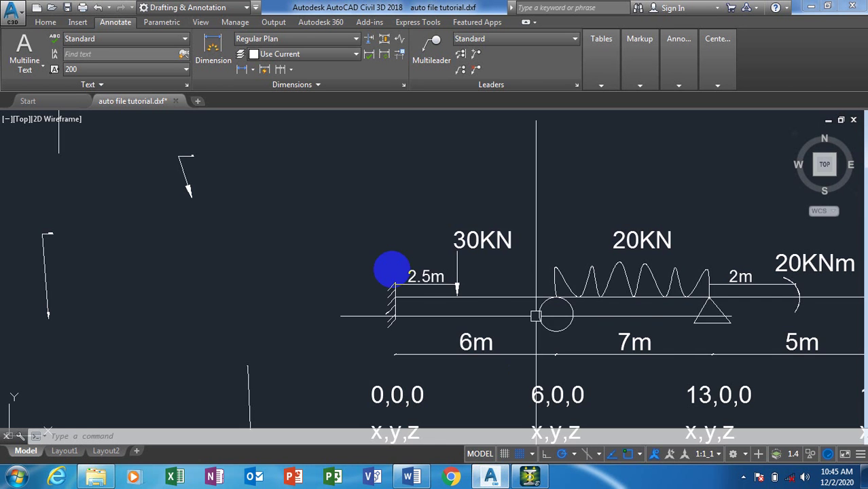
{"action": "scroll", "coordinate": [416, 293], "scroll_direction": "down", "scroll_amount": 3}
{"action": "scroll", "coordinate": [486, 285], "scroll_direction": "up", "scroll_amount": 3}
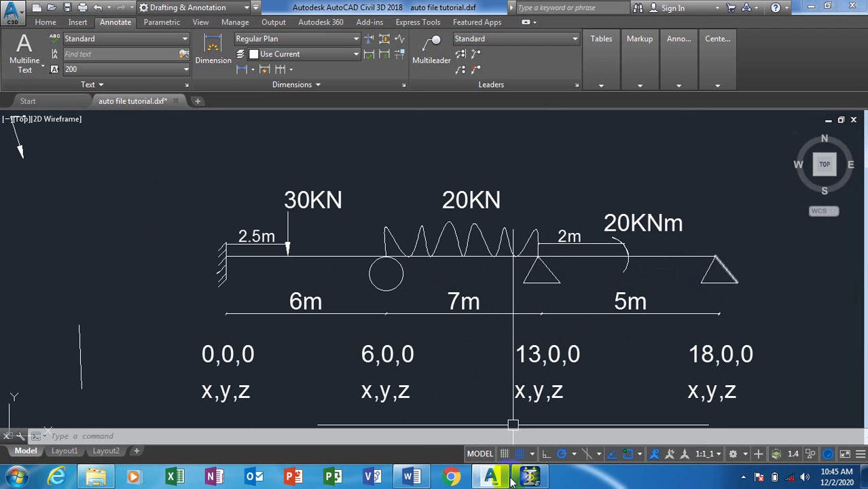
{"action": "left_click", "coordinate": [532, 478]}
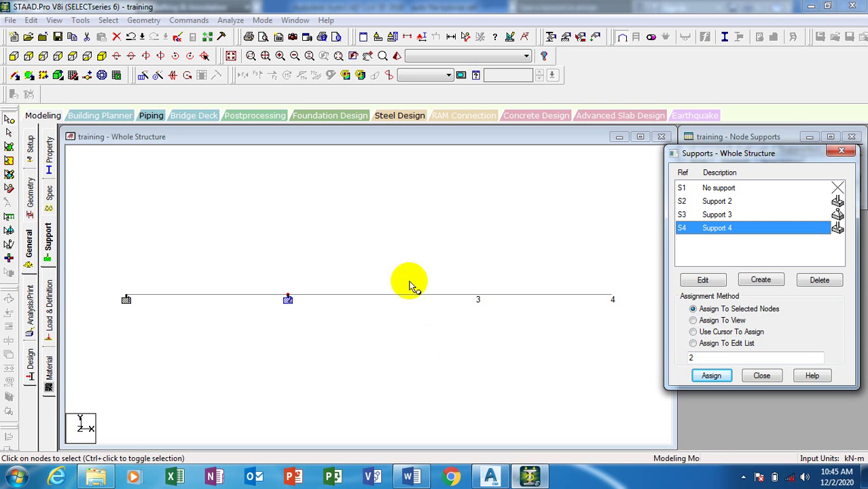
Assign the pinned support, Support 3, to selected node 3
{"action": "left_click", "coordinate": [716, 216]}
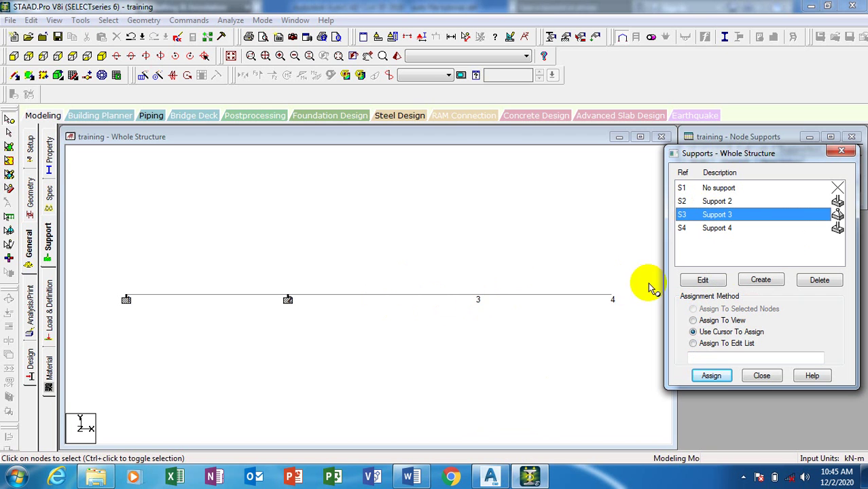
{"action": "left_click", "coordinate": [478, 299]}
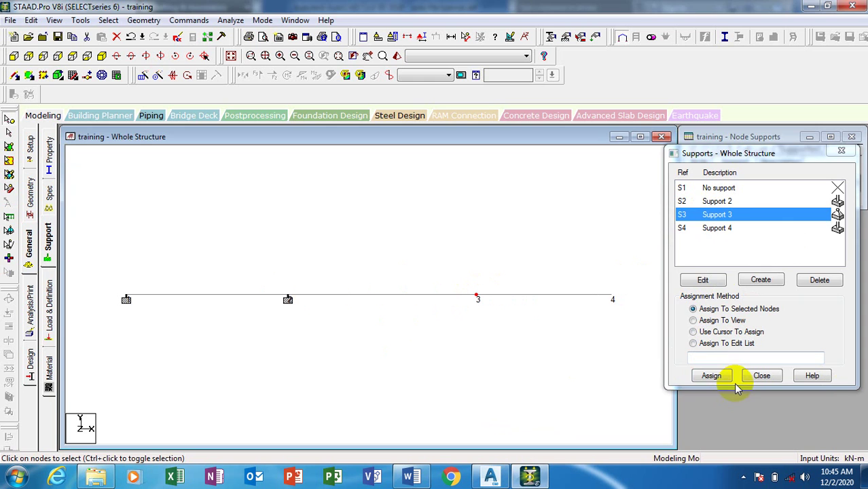
{"action": "left_click", "coordinate": [708, 376]}
{"action": "left_click", "coordinate": [755, 300]}
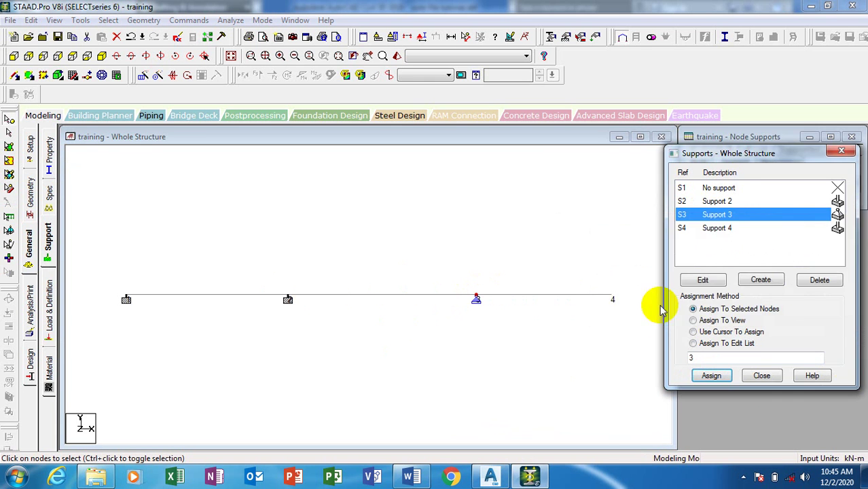
Save the modified structure and assign the pinned support, Support 3, to node 4 at the beam's free end
{"action": "left_click", "coordinate": [758, 301]}
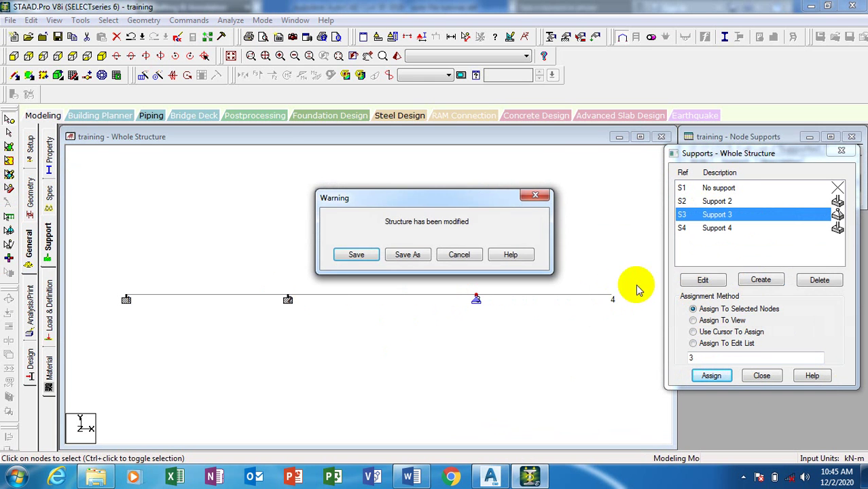
{"action": "left_click", "coordinate": [354, 256]}
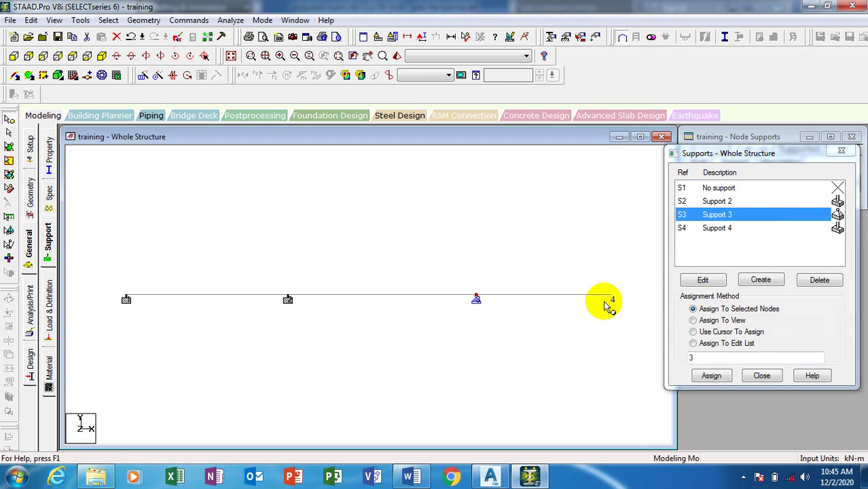
{"action": "left_click", "coordinate": [710, 375]}
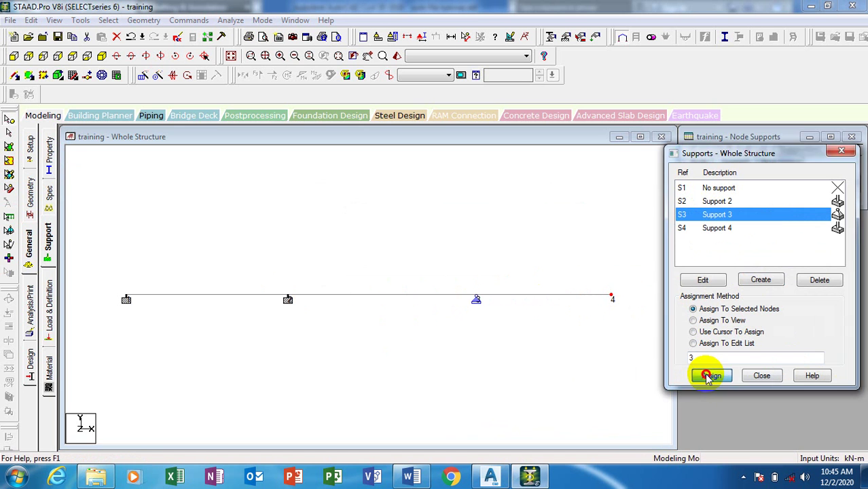
{"action": "left_click", "coordinate": [772, 302]}
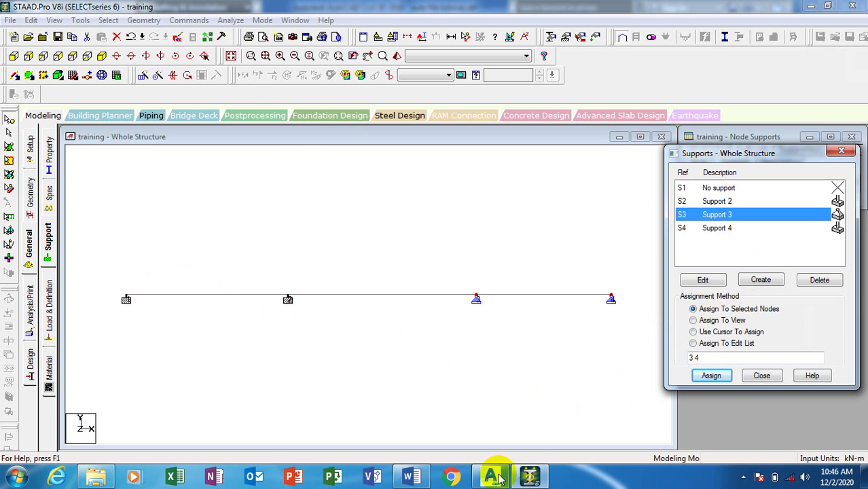
Switch to Word and go through the list of taught software in the STRUCTURAL DETAILING document, from Autocad to Revit architecture
{"action": "left_click", "coordinate": [411, 478]}
{"action": "scroll", "coordinate": [363, 234], "scroll_direction": "up", "scroll_amount": 2}
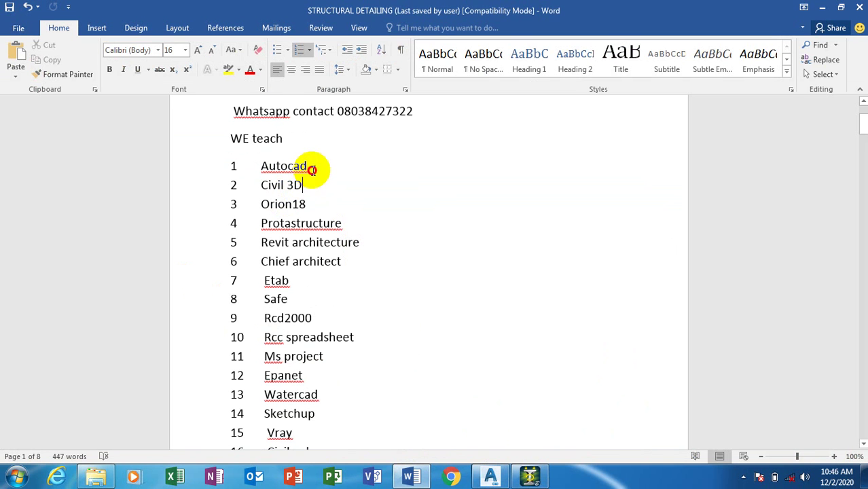
{"action": "left_click", "coordinate": [309, 187]}
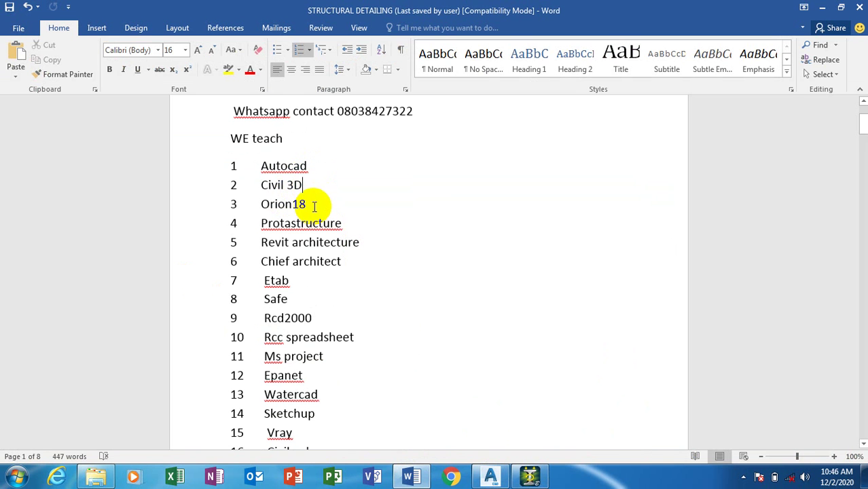
{"action": "left_click", "coordinate": [310, 203]}
{"action": "left_click", "coordinate": [355, 225]}
{"action": "left_click", "coordinate": [365, 243]}
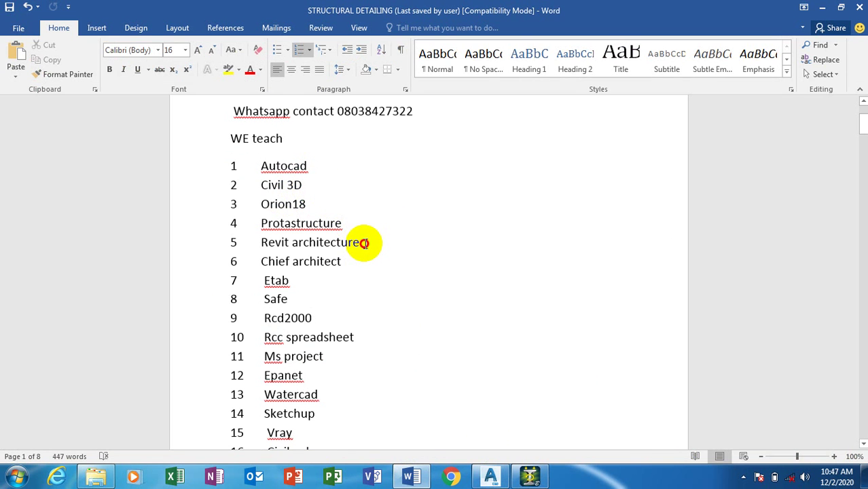
Look through the numbered list of software courses in the Word document
{"action": "left_click", "coordinate": [341, 262]}
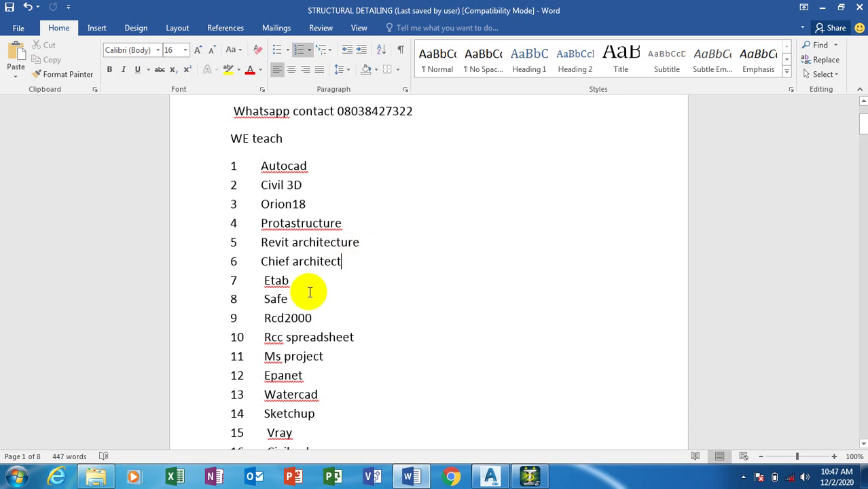
{"action": "left_click", "coordinate": [301, 289]}
{"action": "left_click", "coordinate": [300, 304]}
{"action": "left_click", "coordinate": [315, 314]}
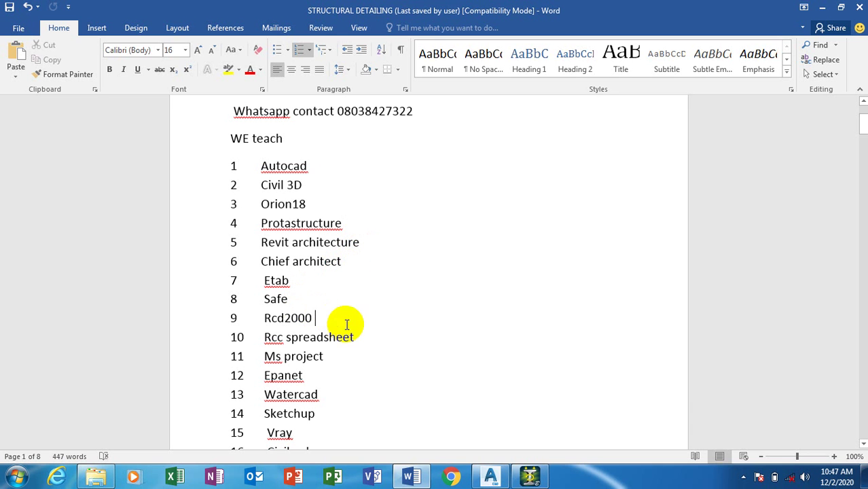
{"action": "left_click", "coordinate": [355, 336]}
{"action": "left_click", "coordinate": [342, 356]}
{"action": "scroll", "coordinate": [330, 361], "scroll_direction": "down", "scroll_amount": 2}
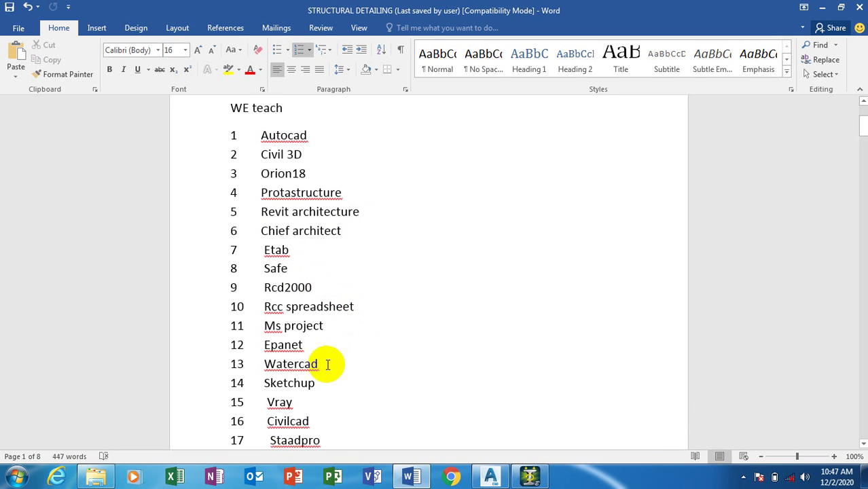
{"action": "scroll", "coordinate": [332, 355], "scroll_direction": "up", "scroll_amount": 2}
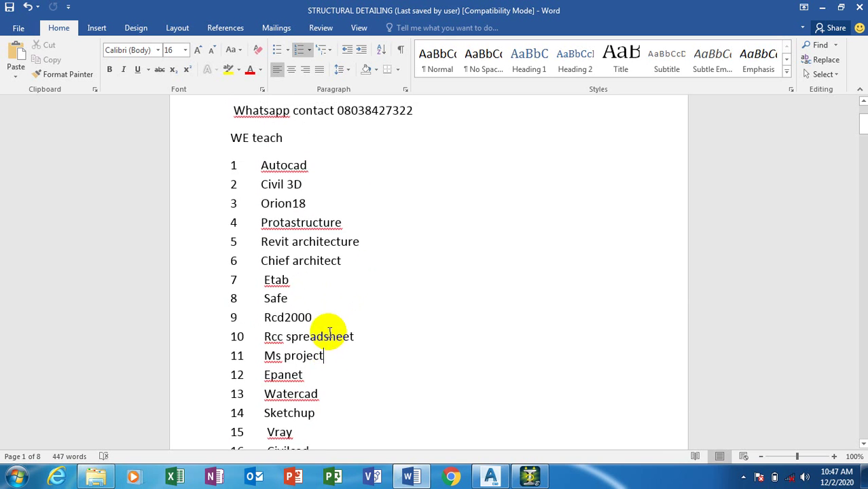
{"action": "scroll", "coordinate": [347, 319], "scroll_direction": "down", "scroll_amount": 2}
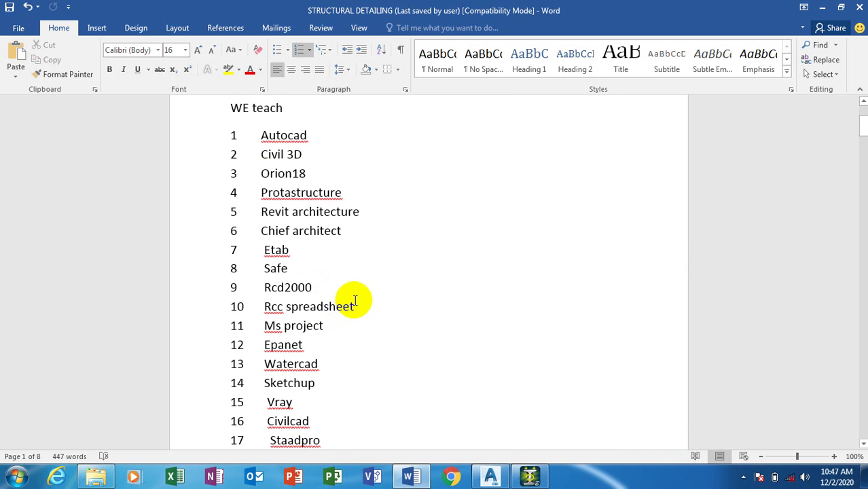
Switch to STAAD.Pro, close the supports dialog and open the load definitions for the beam model
{"action": "left_click", "coordinate": [530, 476]}
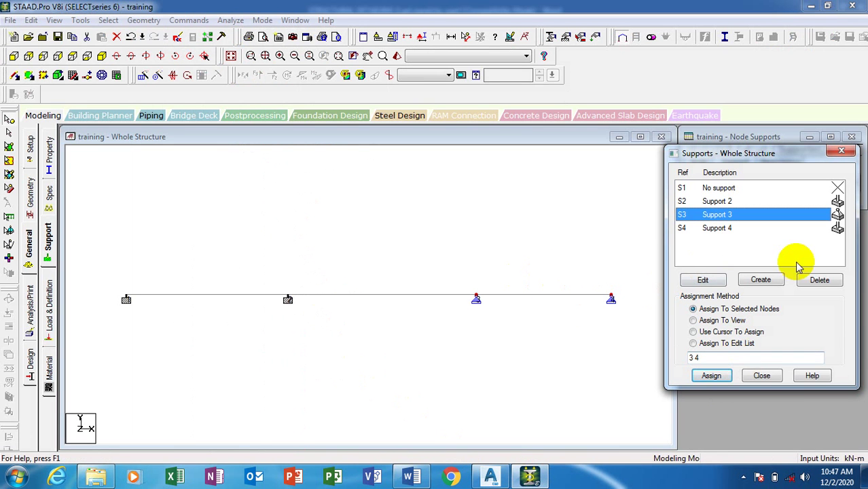
{"action": "left_click", "coordinate": [762, 377]}
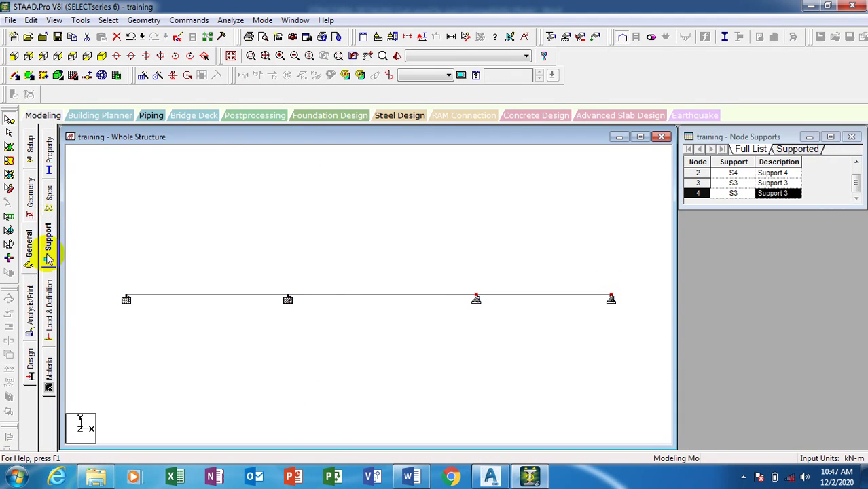
{"action": "left_click", "coordinate": [49, 305]}
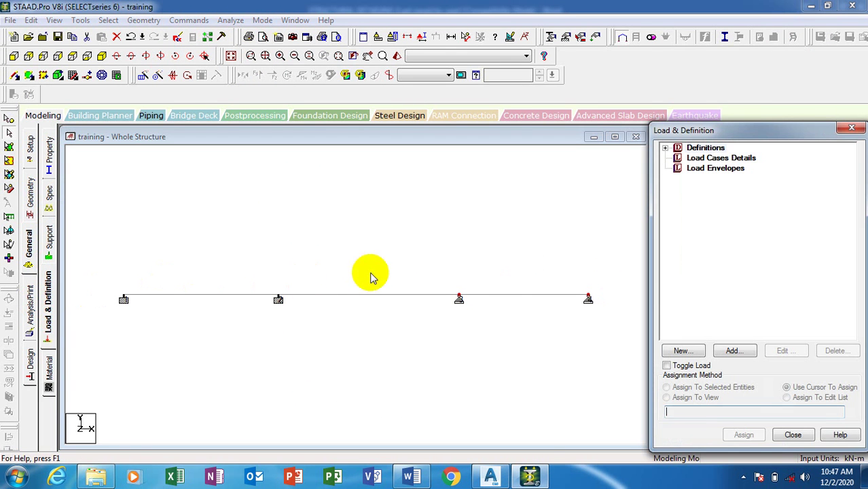
Add primary load case 1 with the loading type Dead and the title "dead"
{"action": "left_click", "coordinate": [721, 157]}
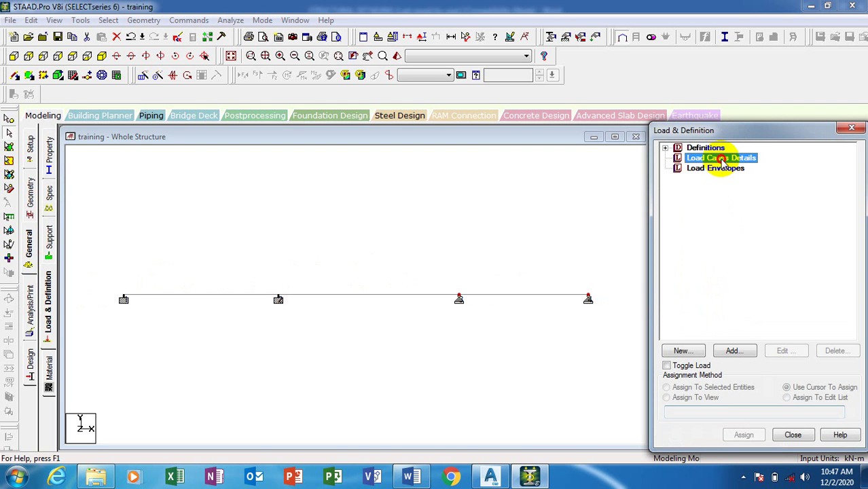
{"action": "left_click", "coordinate": [733, 351]}
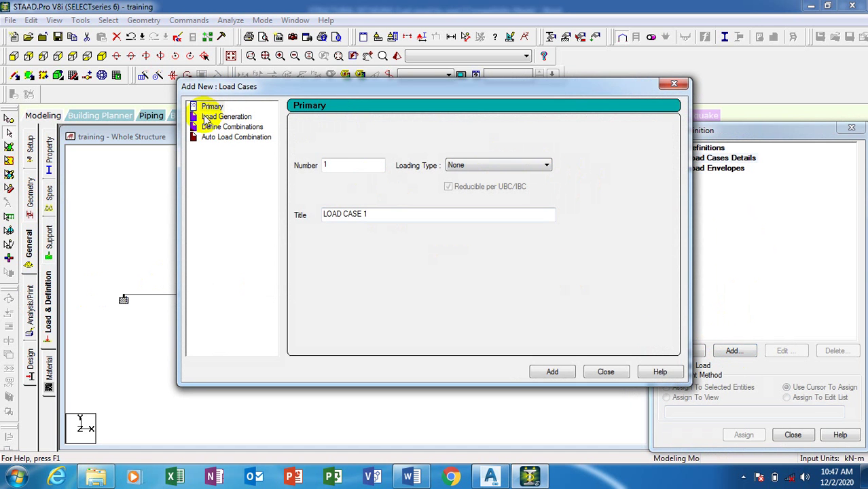
{"action": "left_click", "coordinate": [493, 166]}
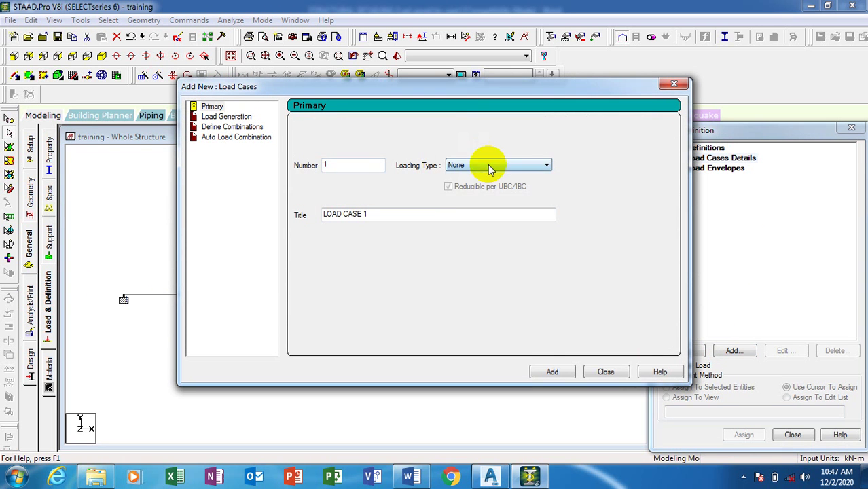
{"action": "left_click", "coordinate": [482, 178]}
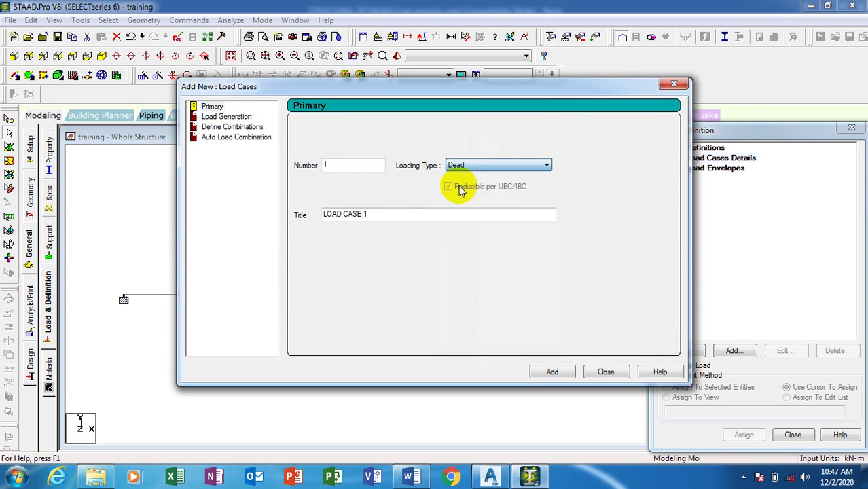
{"action": "left_click_drag", "start_coordinate": [388, 217], "coordinate": [300, 218]}
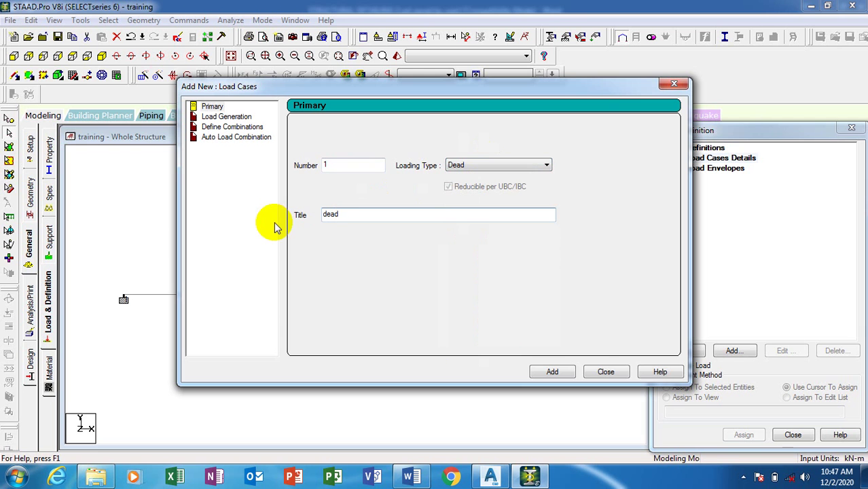
{"action": "left_click", "coordinate": [548, 374]}
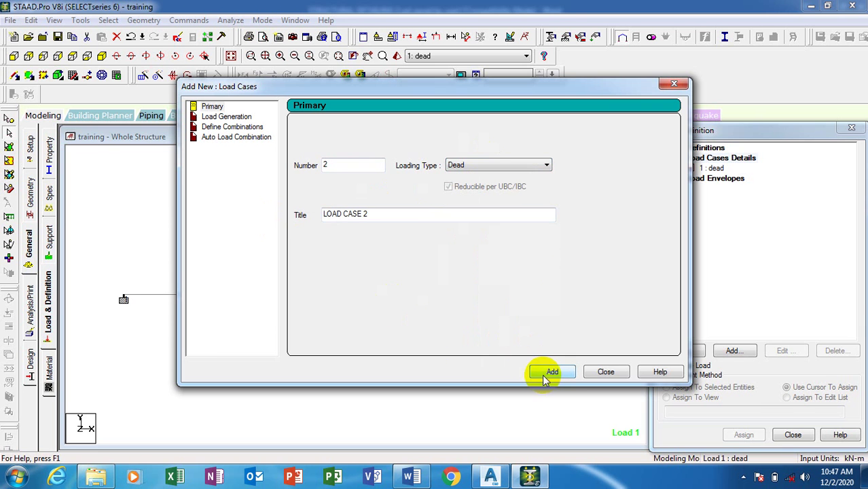
Add primary load case 2 with the loading type Live and the title "live", and finish adding load cases
{"action": "left_click", "coordinate": [527, 166]}
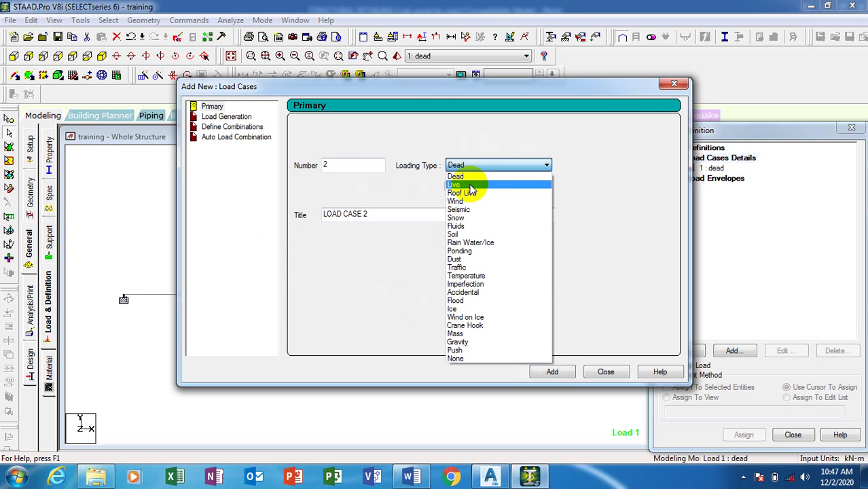
{"action": "left_click", "coordinate": [470, 185]}
{"action": "left_click_drag", "start_coordinate": [382, 213], "coordinate": [243, 214]}
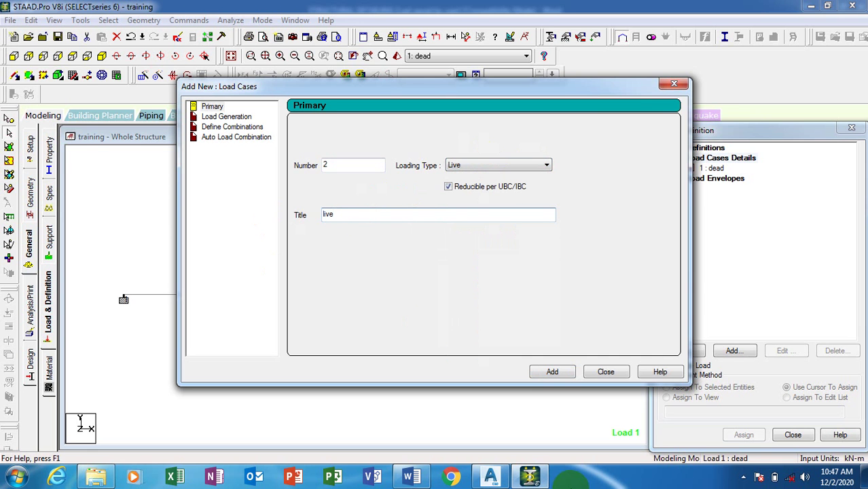
{"action": "left_click", "coordinate": [553, 372]}
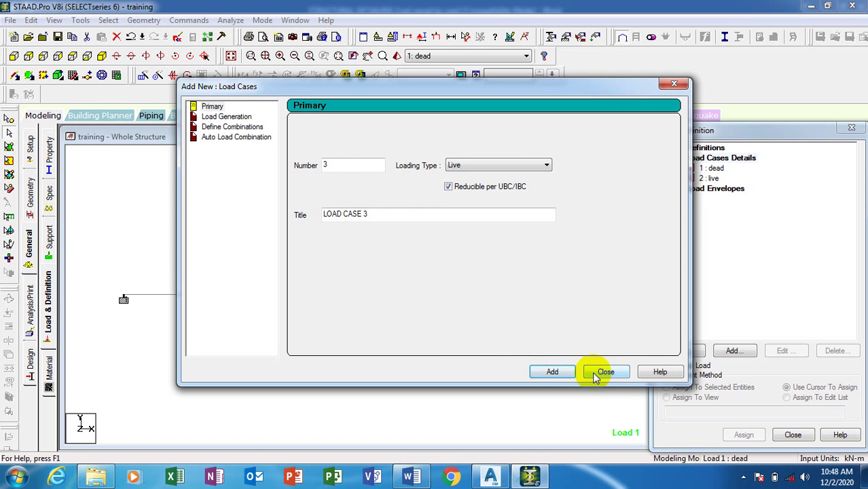
{"action": "left_click", "coordinate": [602, 375]}
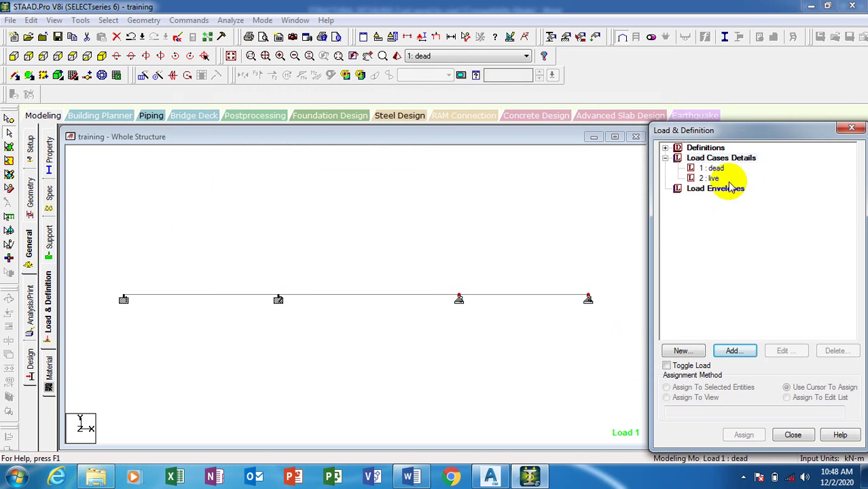
Start adding a load item to the dead load case and choose Selfweight Load
{"action": "left_click", "coordinate": [710, 170]}
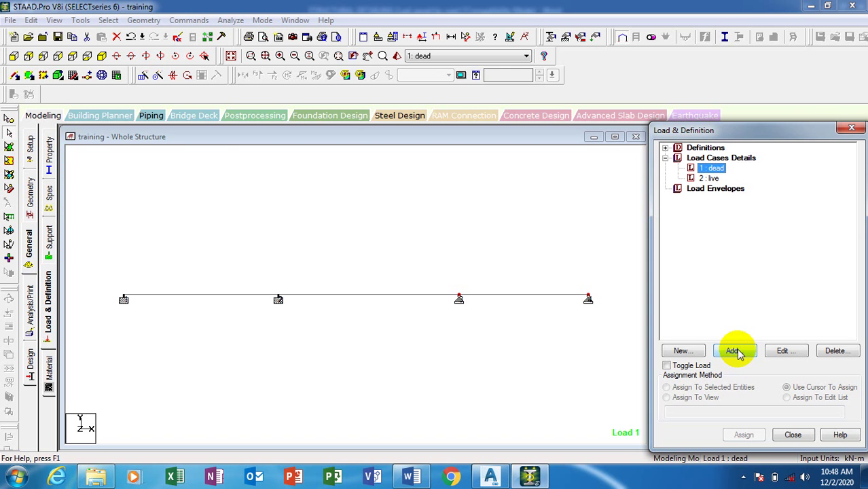
{"action": "left_click", "coordinate": [735, 351]}
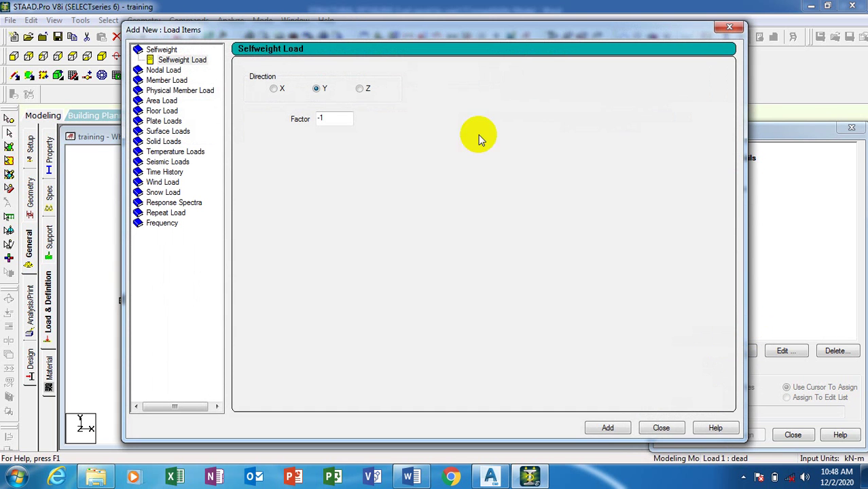
{"action": "left_click", "coordinate": [169, 60]}
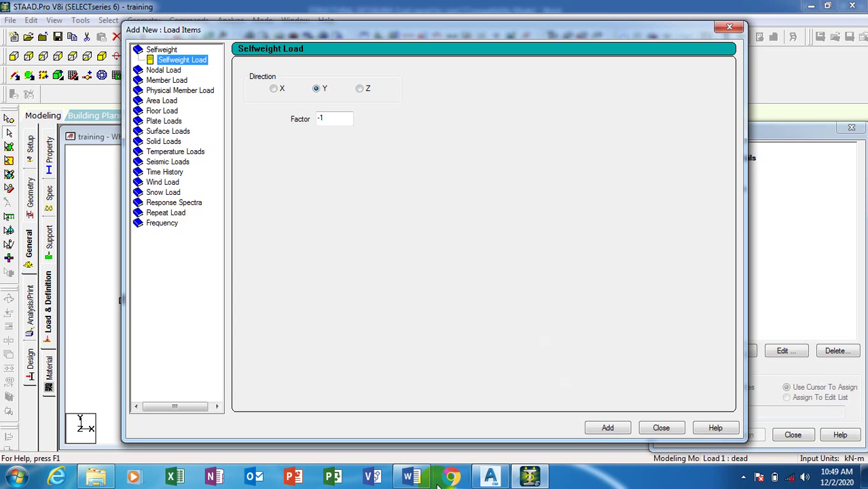
Switch to AutoCAD Civil 3D and examine the loaded beam sketch, the 3D box and the axis diagrams
{"action": "left_click", "coordinate": [491, 477]}
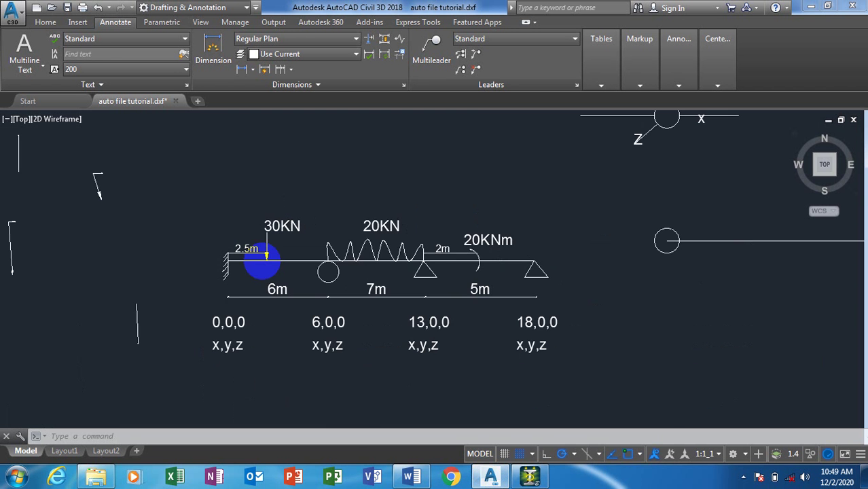
{"action": "scroll", "coordinate": [266, 255], "scroll_direction": "down", "scroll_amount": 5}
{"action": "scroll", "coordinate": [327, 254], "scroll_direction": "up", "scroll_amount": 8}
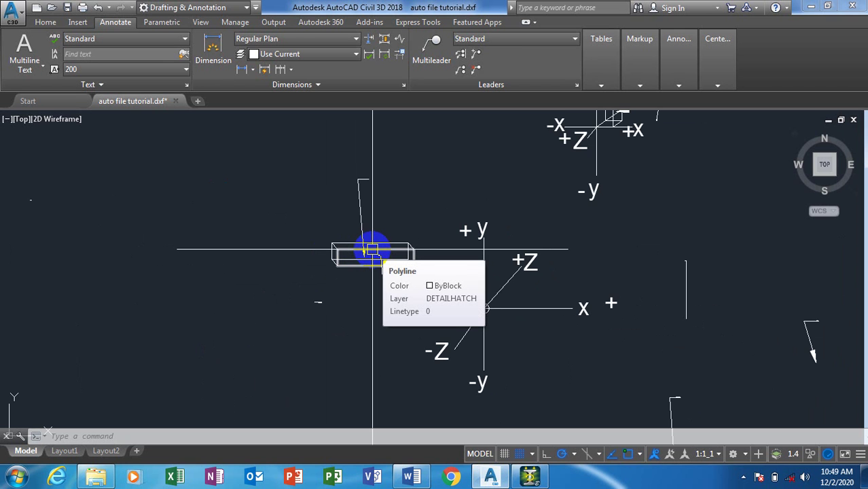
{"action": "scroll", "coordinate": [474, 277], "scroll_direction": "up", "scroll_amount": 6}
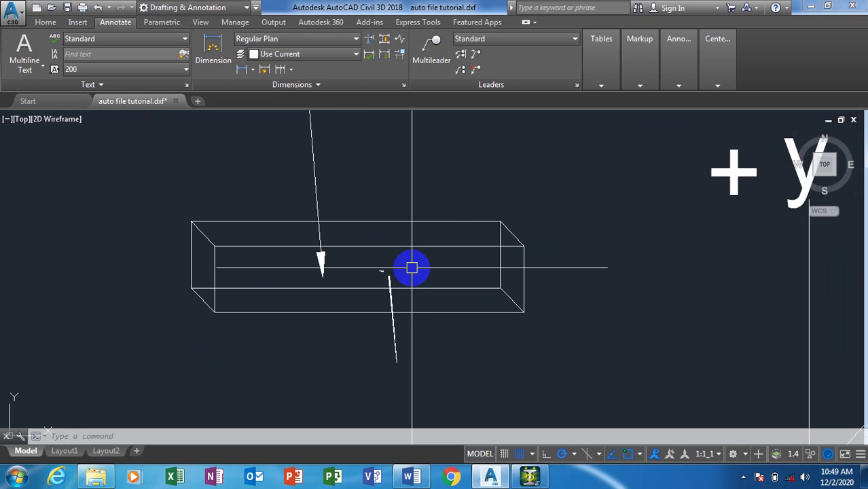
{"action": "scroll", "coordinate": [246, 271], "scroll_direction": "down", "scroll_amount": 4}
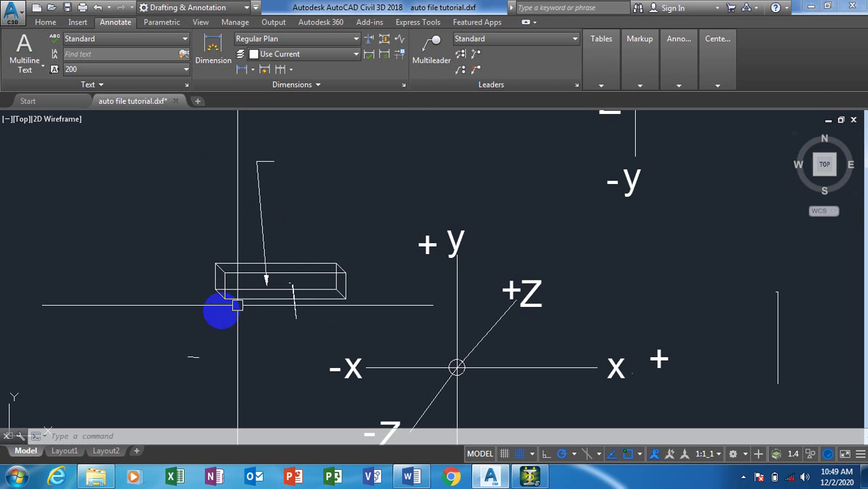
{"action": "scroll", "coordinate": [332, 253], "scroll_direction": "down", "scroll_amount": 4}
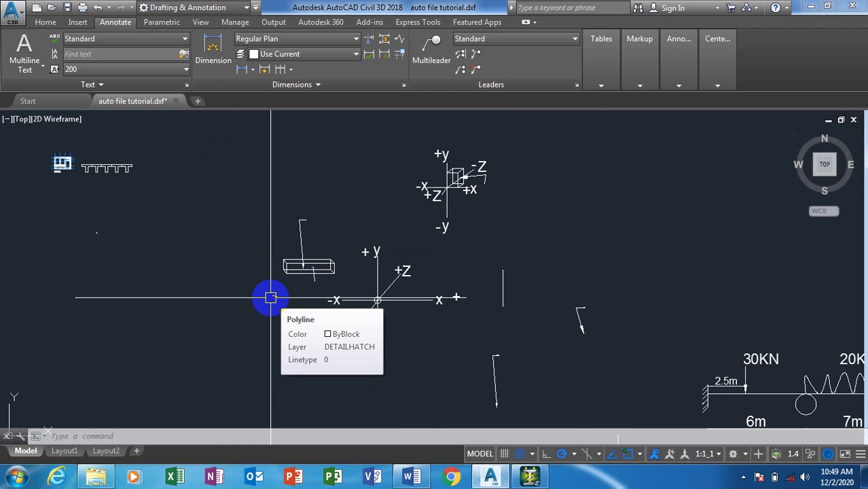
{"action": "scroll", "coordinate": [270, 296], "scroll_direction": "up", "scroll_amount": 5}
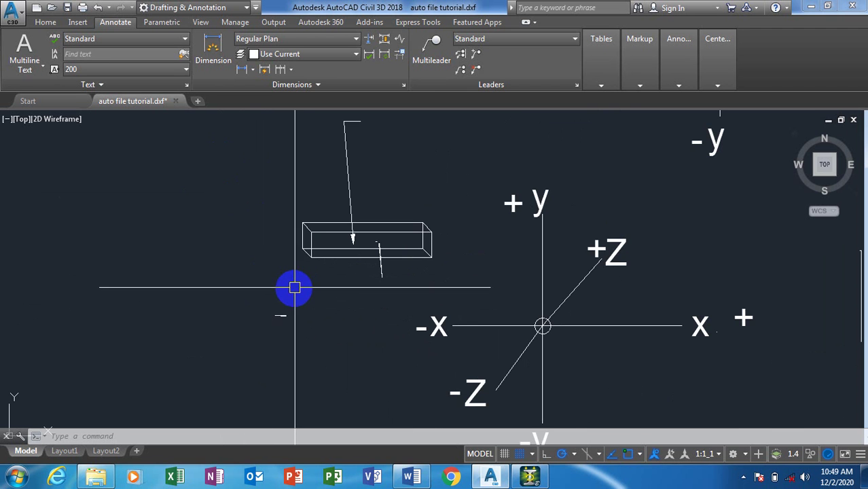
{"action": "scroll", "coordinate": [256, 278], "scroll_direction": "down", "scroll_amount": 4}
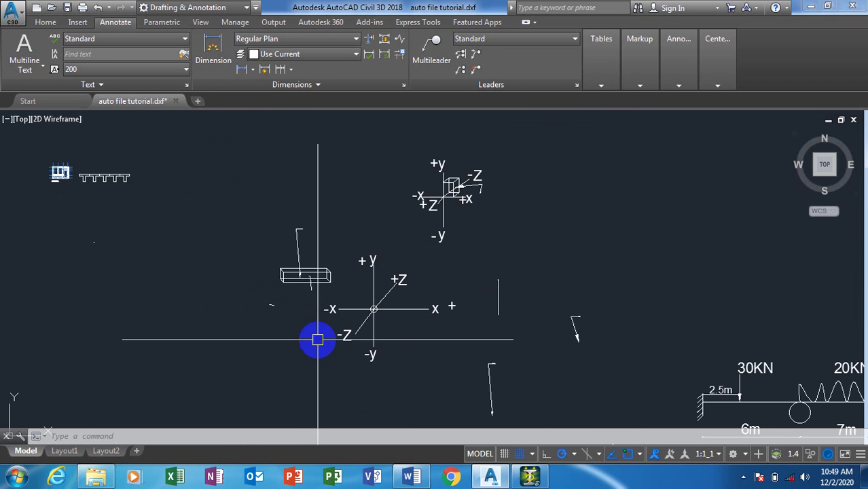
Copy the minus sign of the axis diagram's "-y" label into the empty area below the 3D box
{"action": "type", "text": "co"}
{"action": "key", "text": "Return"}
{"action": "left_click", "coordinate": [349, 361]}
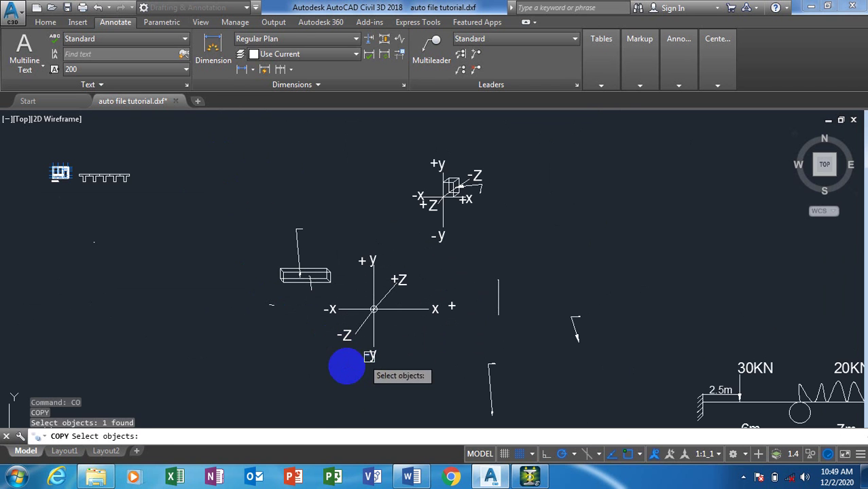
{"action": "right_click", "coordinate": [348, 367]}
{"action": "left_click", "coordinate": [368, 376]}
{"action": "left_click", "coordinate": [251, 347]}
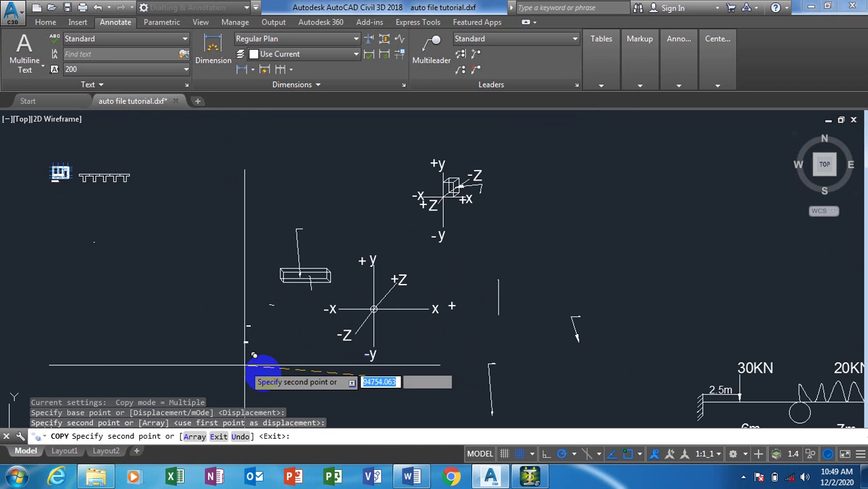
{"action": "key", "text": "Escape"}
{"action": "type", "text": "co"}
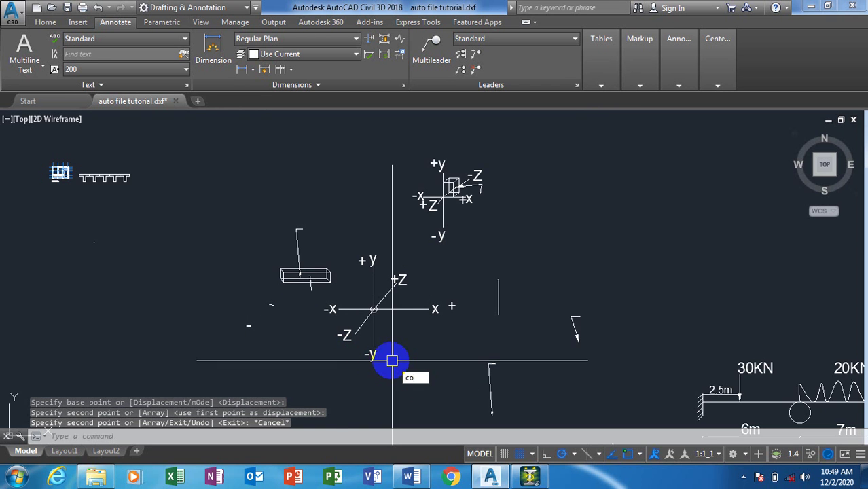
{"action": "key", "text": "Return"}
{"action": "left_click", "coordinate": [372, 352]}
{"action": "key", "text": "Escape"}
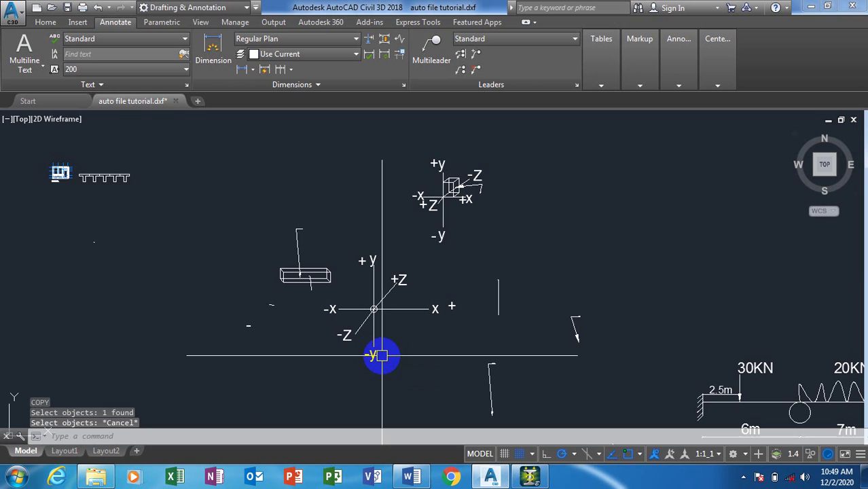
Copy the "y" letter of the axis diagram's "-y" label to the empty area near the copied minus sign
{"action": "key", "text": "Return"}
{"action": "left_click", "coordinate": [370, 352]}
{"action": "key", "text": "Return"}
{"action": "left_click", "coordinate": [390, 357]}
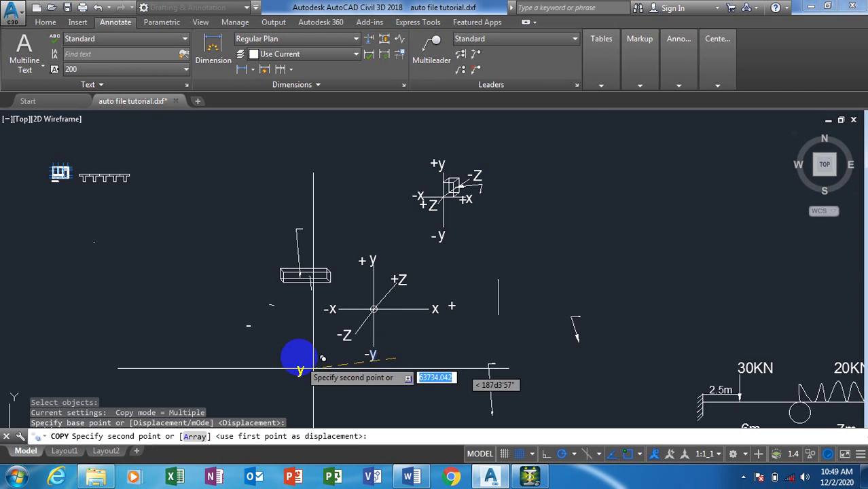
{"action": "left_click", "coordinate": [294, 349]}
{"action": "scroll", "coordinate": [256, 346], "scroll_direction": "up", "scroll_amount": 4}
{"action": "key", "text": "Escape"}
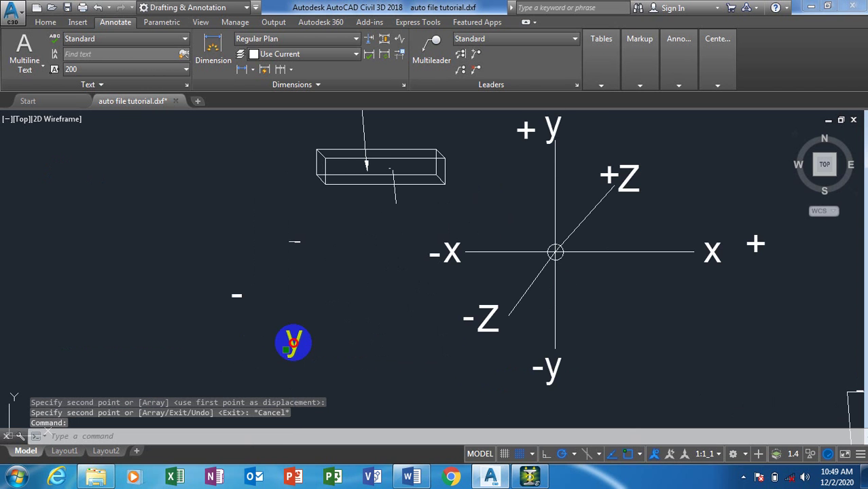
Change the copied "y" text below the 3D box to read "volume = 0.23 x 0.45 x 18"
{"action": "double_click", "coordinate": [299, 346]}
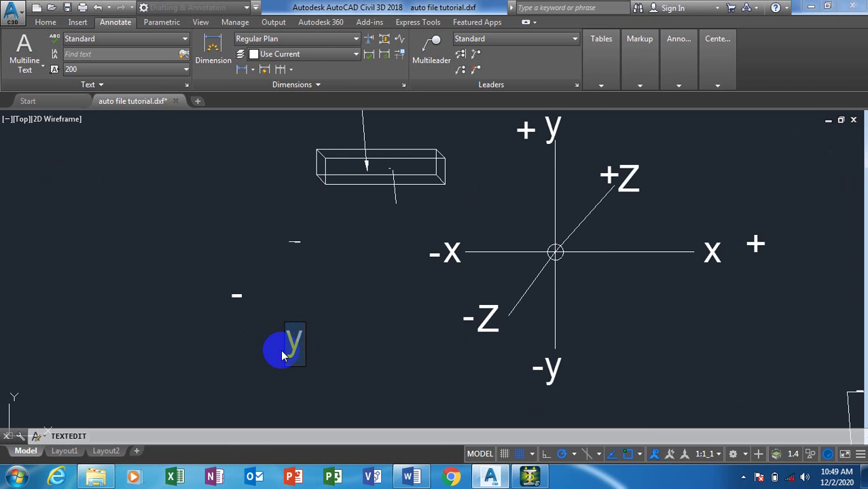
{"action": "type", "text": "Volum"}
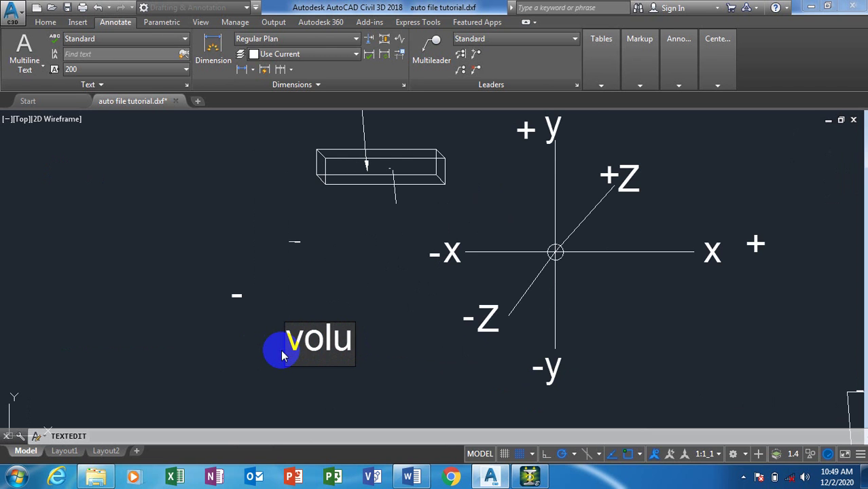
{"action": "type", "text": "e "}
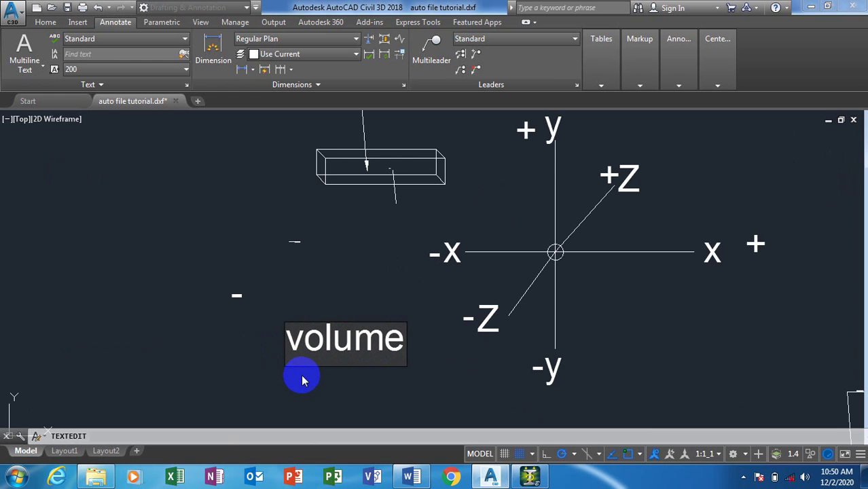
{"action": "type", "text": "+"}
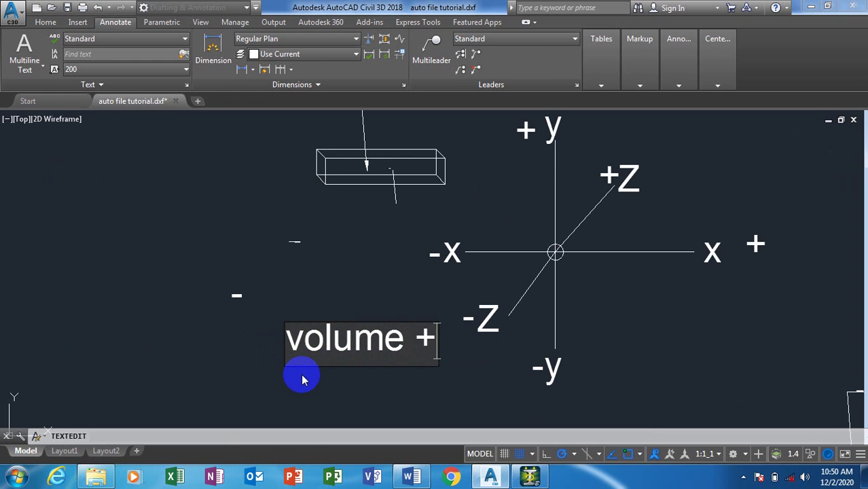
{"action": "key", "text": "BackSpace"}
{"action": "type", "text": "="}
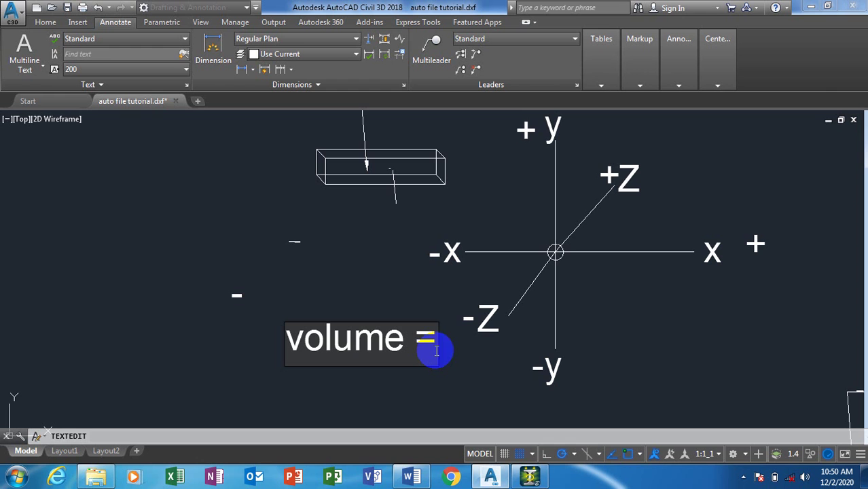
{"action": "type", "text": " 0"}
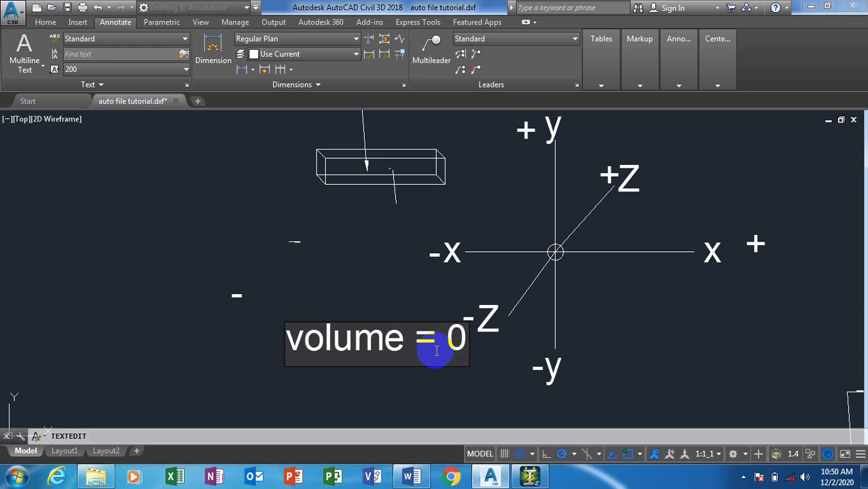
{"action": "type", "text": ".2"}
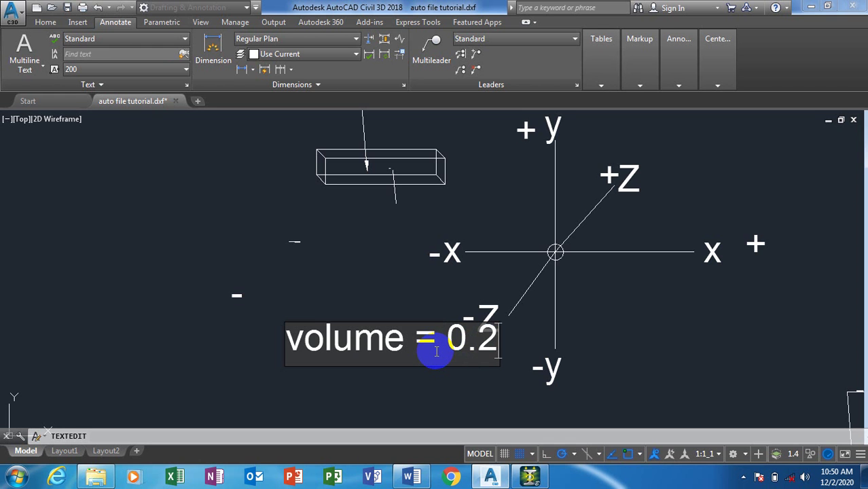
{"action": "type", "text": "3 x "}
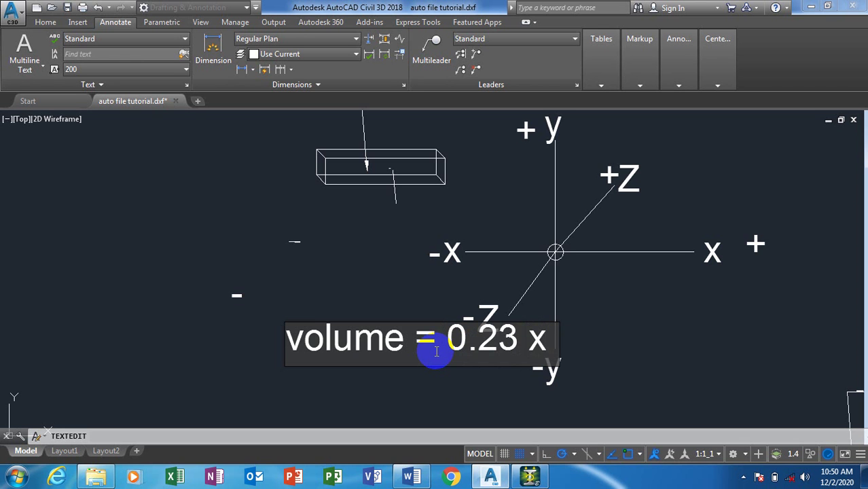
{"action": "type", "text": "0.45"}
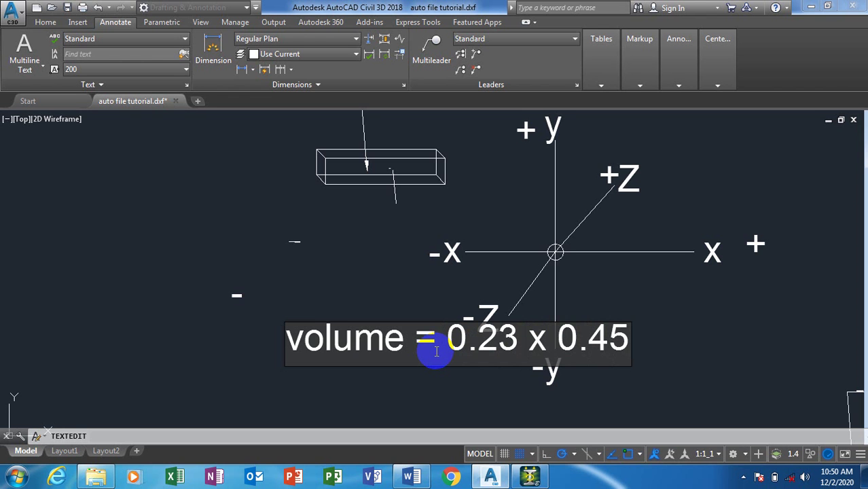
{"action": "type", "text": " x"}
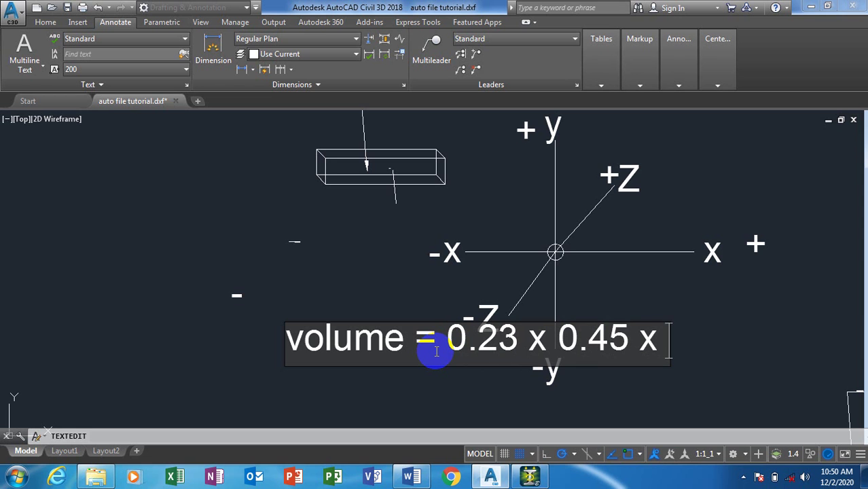
{"action": "type", "text": " 18"}
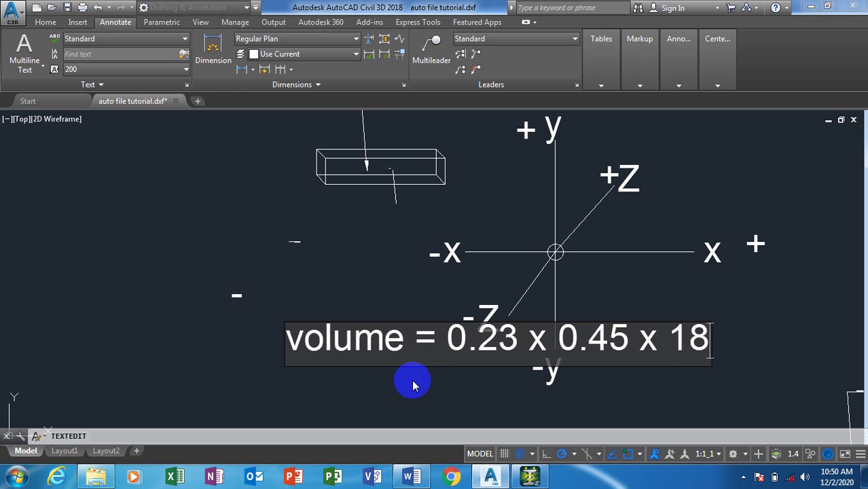
{"action": "left_click_drag", "start_coordinate": [416, 337], "coordinate": [433, 338]}
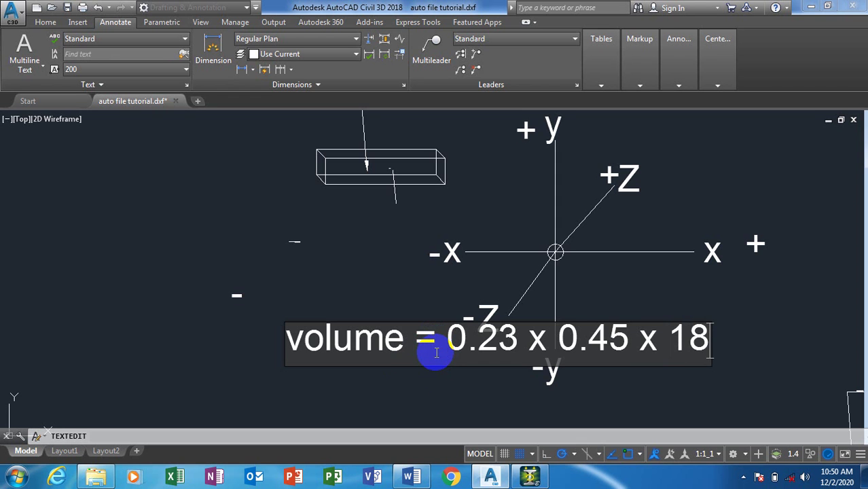
{"action": "left_click_drag", "start_coordinate": [446, 352], "coordinate": [462, 358]}
{"action": "left_click", "coordinate": [434, 392]}
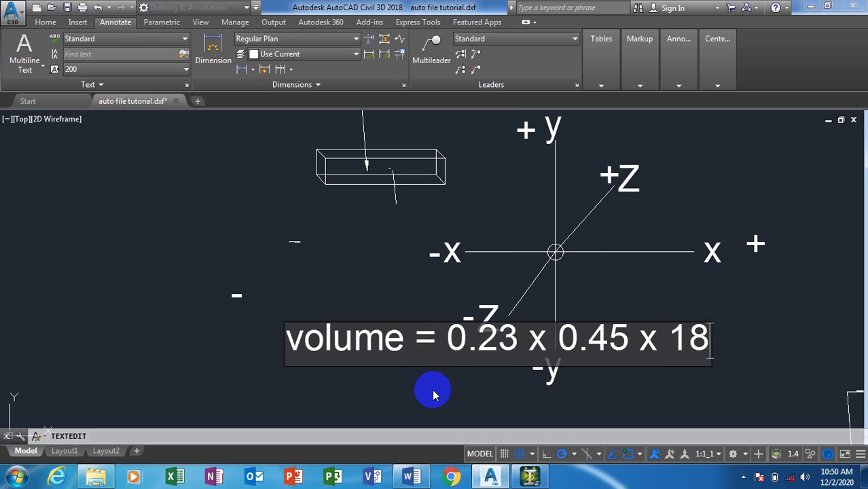
{"action": "scroll", "coordinate": [373, 294], "scroll_direction": "down", "scroll_amount": 4}
{"action": "key", "text": "Escape"}
Copy the volume text straight down to form a second line directly beneath it
{"action": "type", "text": "co"}
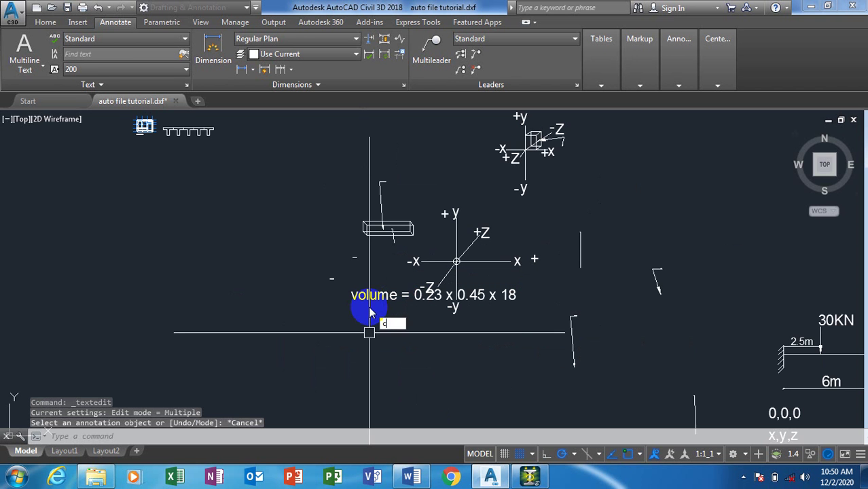
{"action": "key", "text": "Return"}
{"action": "left_click", "coordinate": [358, 314]}
{"action": "right_click", "coordinate": [359, 316]}
{"action": "left_click", "coordinate": [359, 319]}
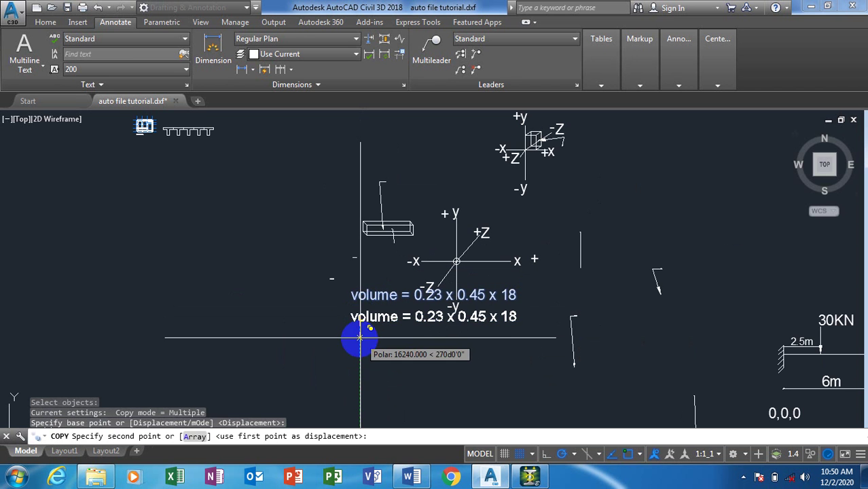
{"action": "left_click", "coordinate": [361, 338]}
{"action": "key", "text": "Escape"}
Replace the copied second line's text with "unit weight = 24"
{"action": "double_click", "coordinate": [379, 323]}
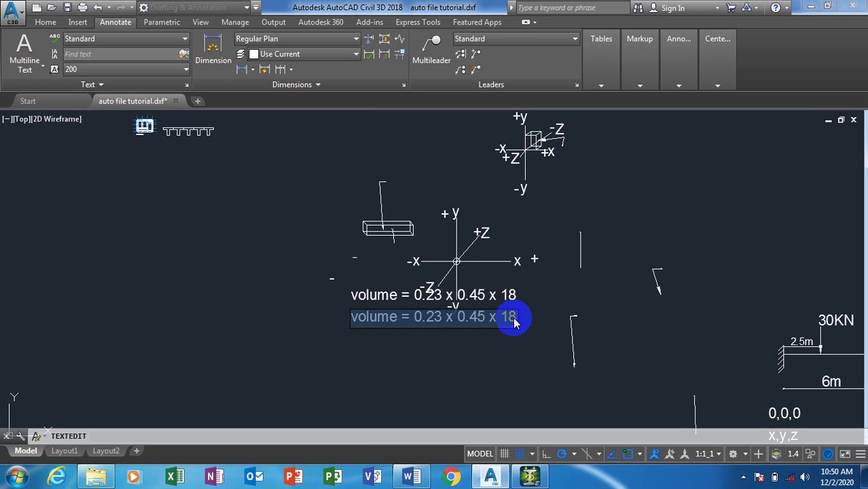
{"action": "type", "text": "unit"}
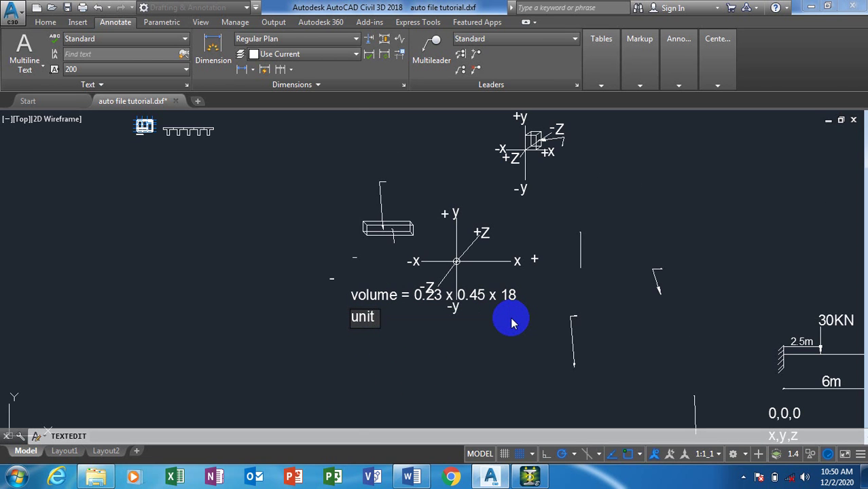
{"action": "type", "text": " weight"}
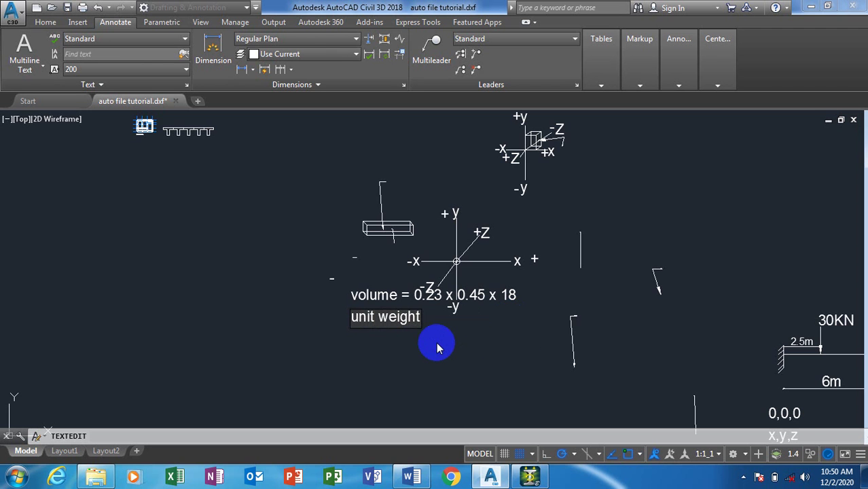
{"action": "type", "text": " = "}
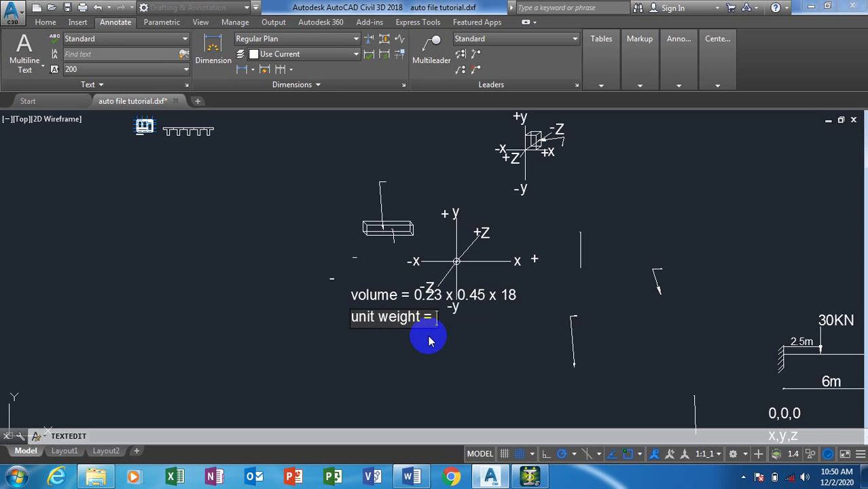
{"action": "type", "text": "24"}
{"action": "left_click", "coordinate": [411, 341]}
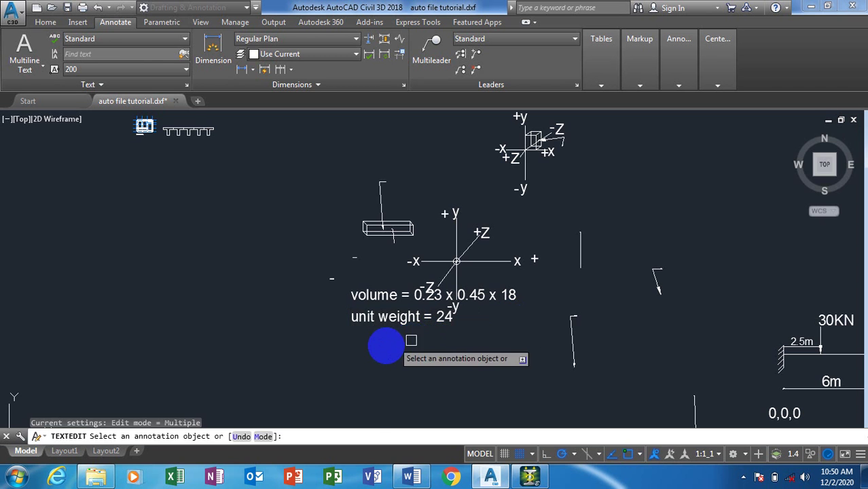
{"action": "key", "text": "Escape"}
Copy the unit weight text straight down to form a third line beneath it
{"action": "type", "text": "co"}
{"action": "key", "text": "Return"}
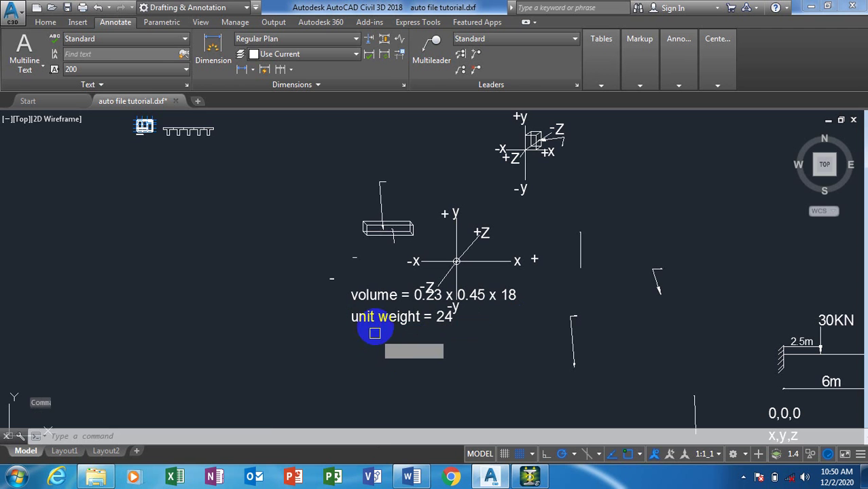
{"action": "left_click", "coordinate": [378, 324]}
{"action": "key", "text": "Return"}
{"action": "left_click", "coordinate": [333, 323]}
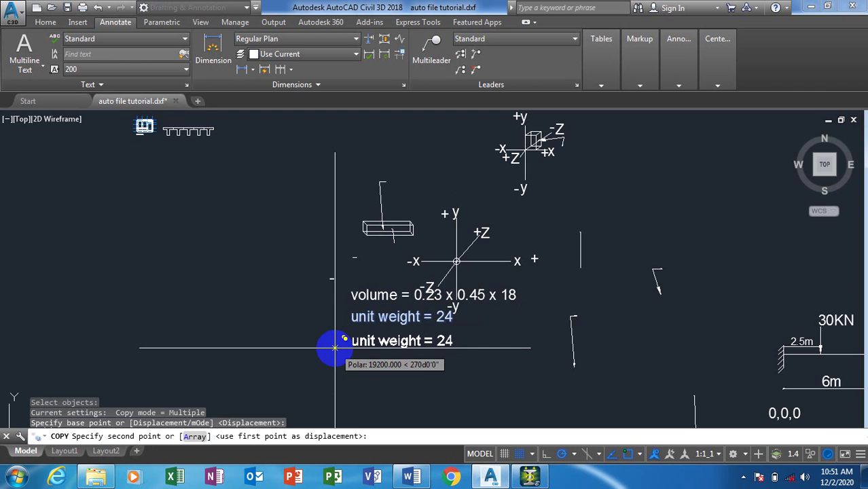
{"action": "left_click", "coordinate": [335, 349]}
{"action": "key", "text": "Escape"}
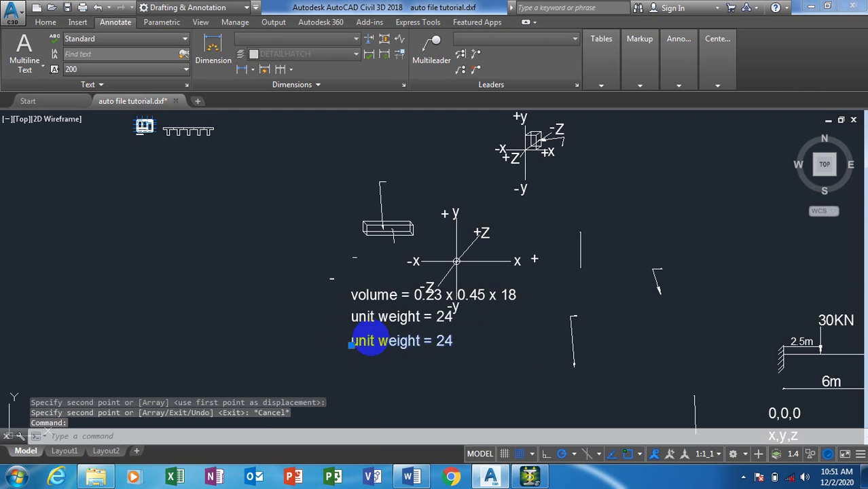
Edit the third line of text to read "weight = 24 x v"
{"action": "double_click", "coordinate": [378, 338]}
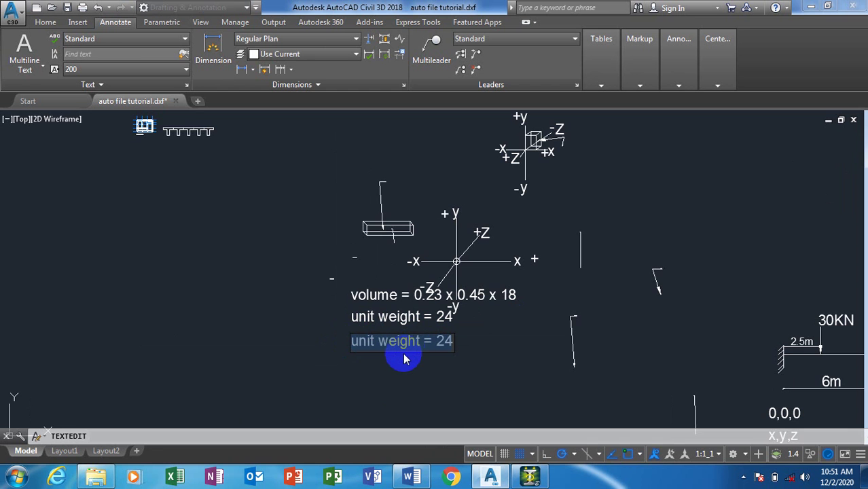
{"action": "left_click", "coordinate": [379, 342]}
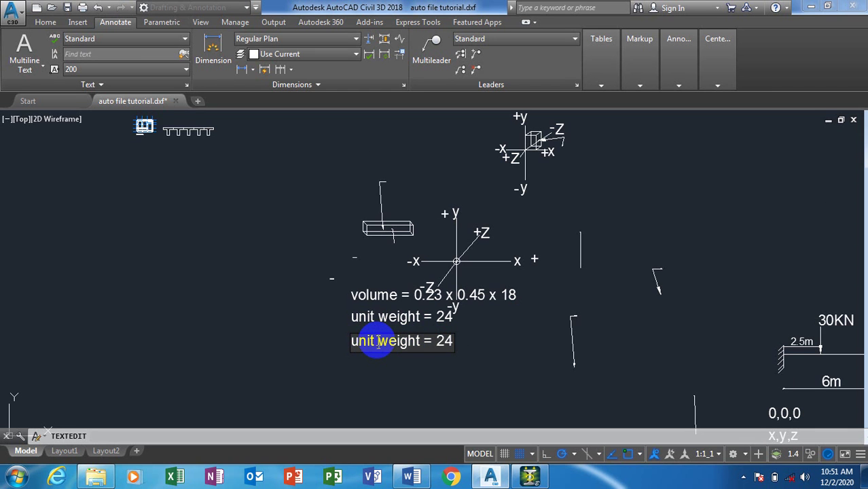
{"action": "key", "text": "BackSpace"}
{"action": "key", "text": "BackSpace"}
{"action": "key", "text": "BackSpace"}
{"action": "key", "text": "BackSpace"}
{"action": "key", "text": "BackSpace"}
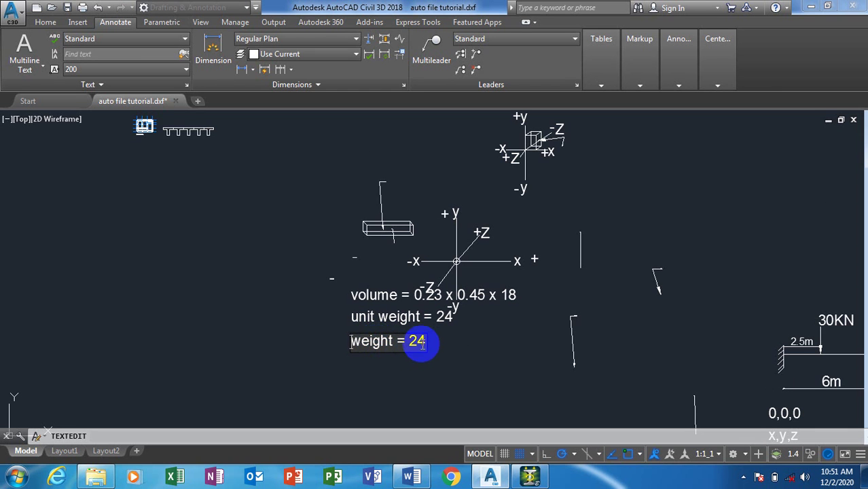
{"action": "left_click", "coordinate": [424, 343]}
{"action": "key", "text": "BackSpace"}
{"action": "key", "text": "BackSpace"}
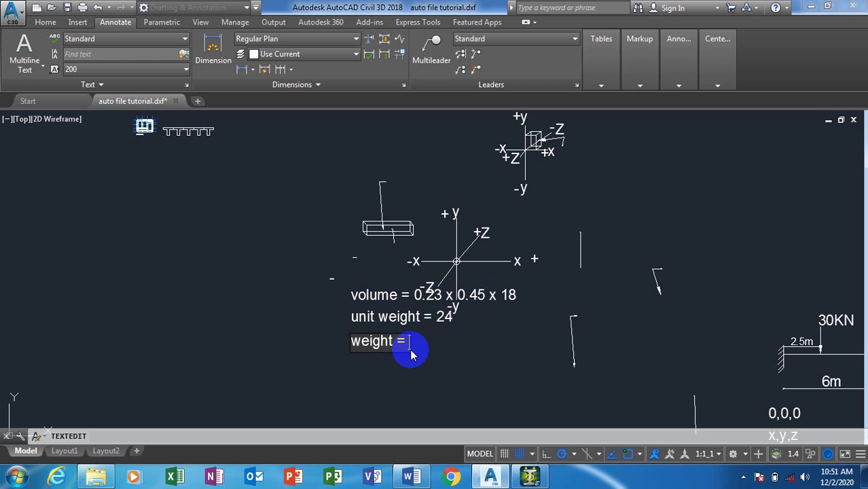
{"action": "type", "text": "24 x"}
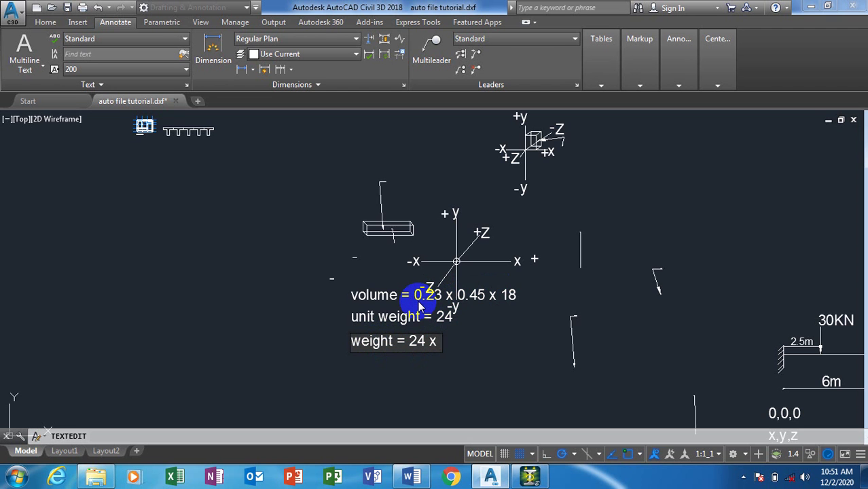
{"action": "type", "text": "v"}
{"action": "left_click", "coordinate": [488, 335]}
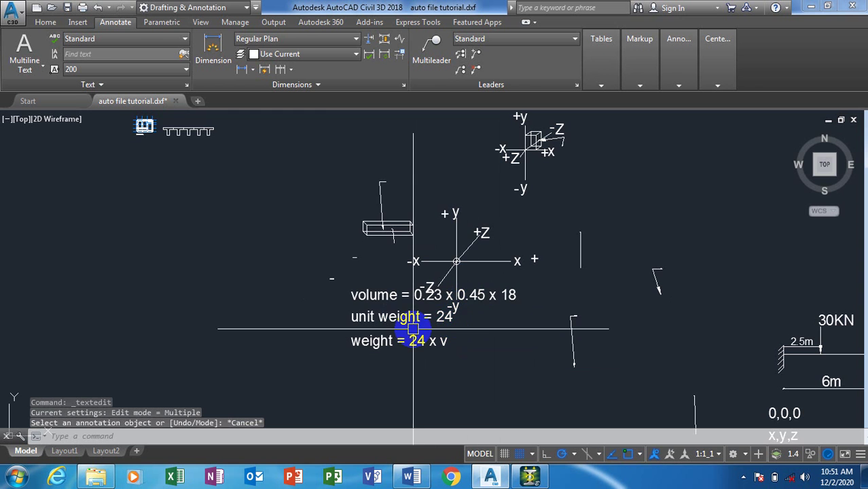
Switch to STAAD.Pro and save the modified structure
{"action": "left_click", "coordinate": [525, 477]}
{"action": "left_click", "coordinate": [433, 268]}
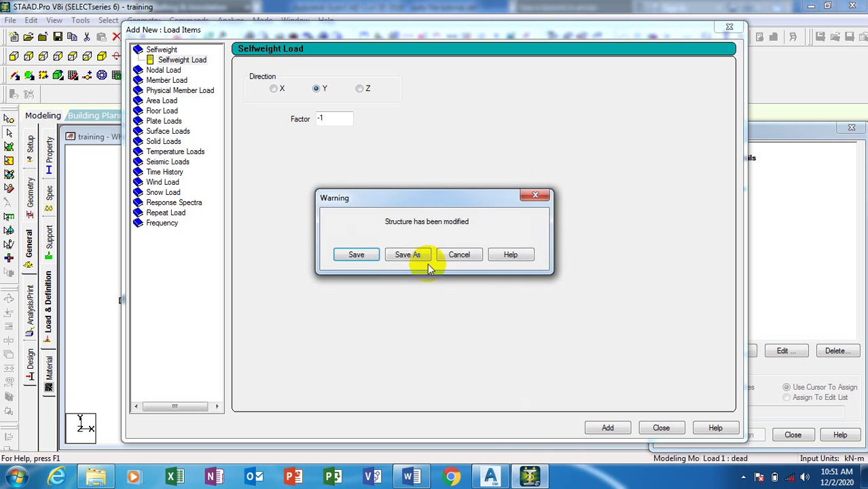
{"action": "left_click", "coordinate": [354, 254]}
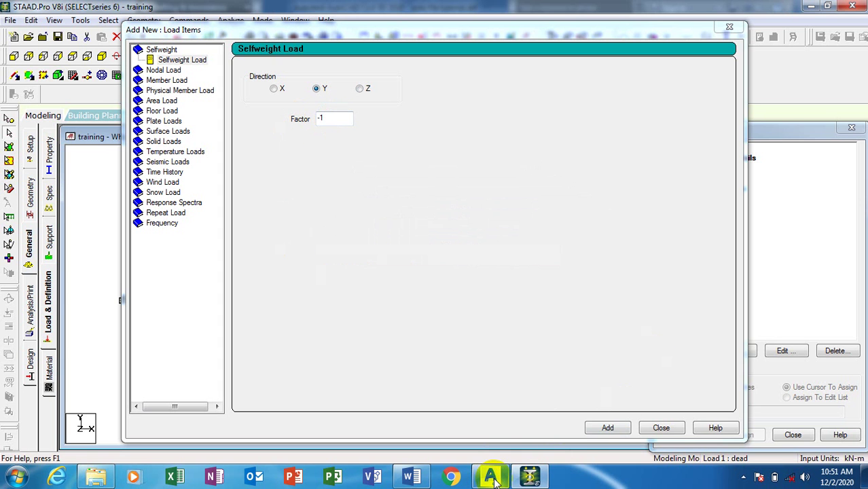
Compare the weight notes in AutoCAD Civil 3D with the Selfweight Load direction and factor in STAAD.Pro, ending in the Civil 3D drawing
{"action": "mouse_move", "coordinate": [494, 479]}
{"action": "left_click", "coordinate": [498, 416]}
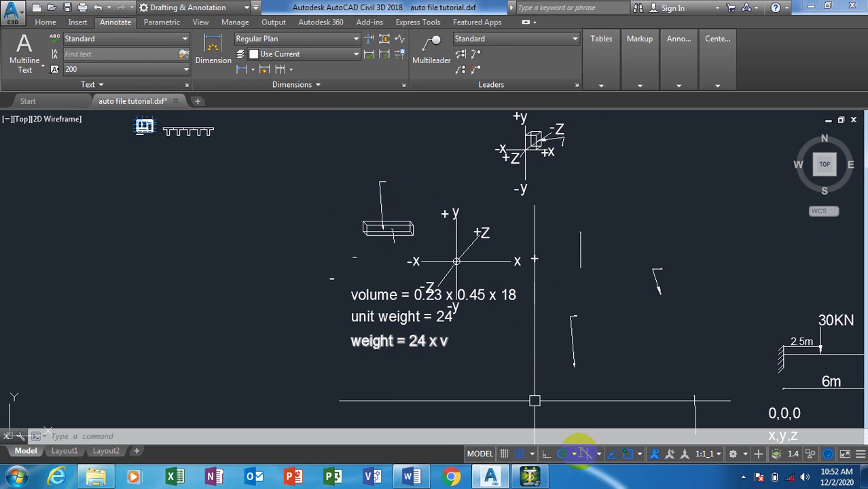
{"action": "mouse_move", "coordinate": [531, 477]}
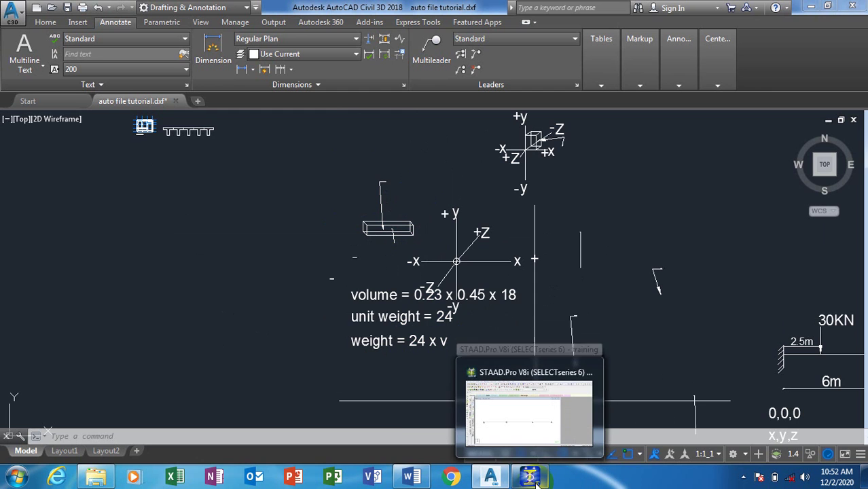
{"action": "left_click", "coordinate": [528, 437]}
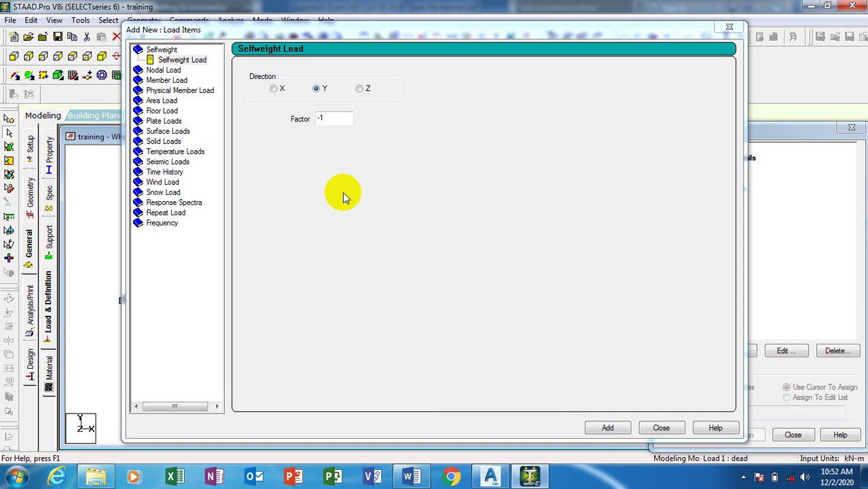
{"action": "left_click", "coordinate": [491, 478]}
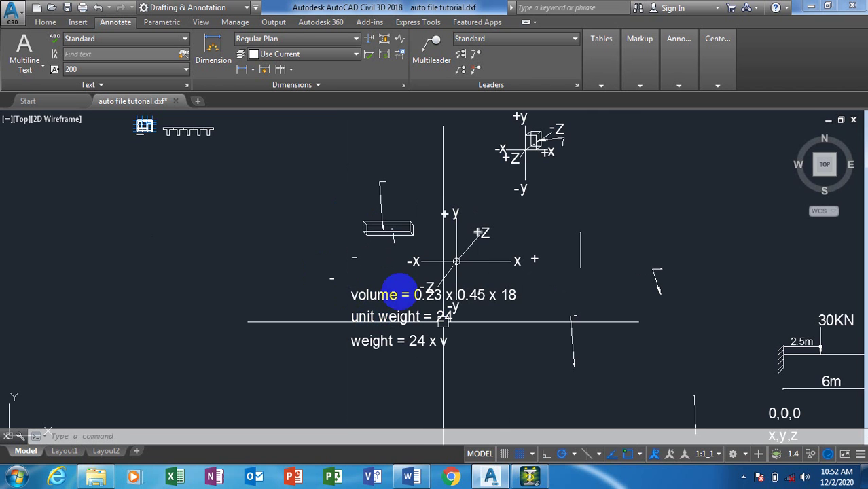
Switch to STAAD.Pro and add the selfweight load in direction Y with factor -1 to the dead load case
{"action": "left_click", "coordinate": [530, 478]}
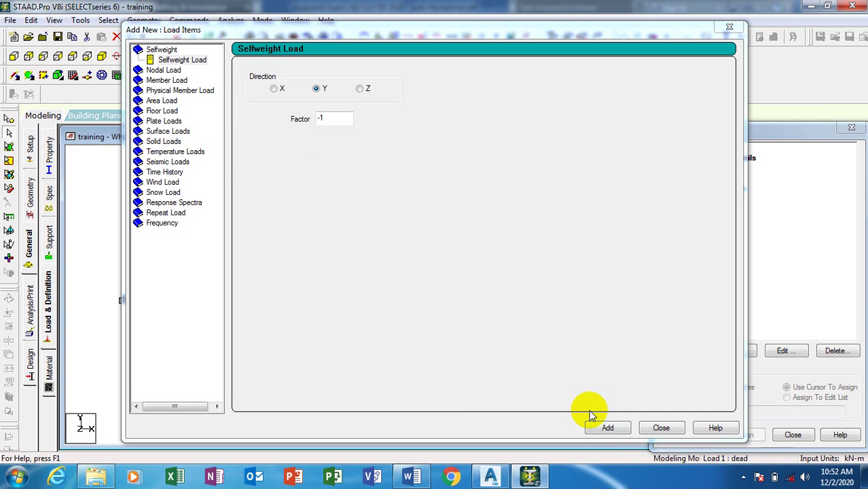
{"action": "left_click", "coordinate": [603, 427]}
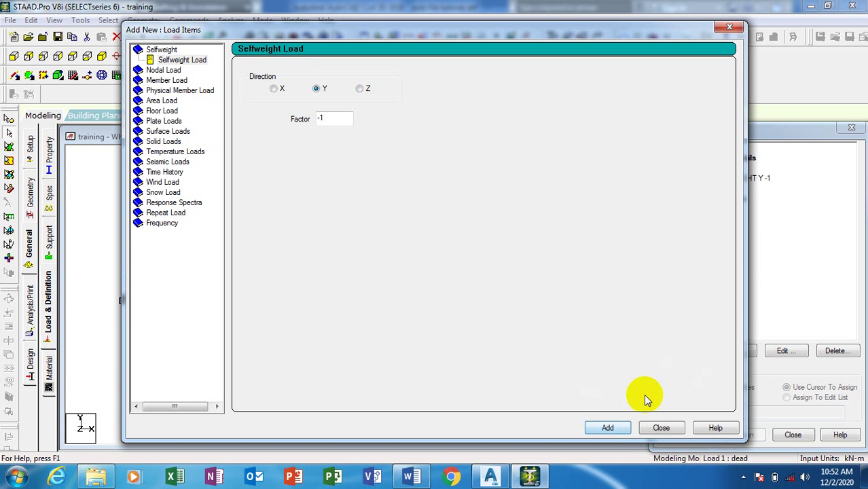
{"action": "left_click", "coordinate": [606, 427]}
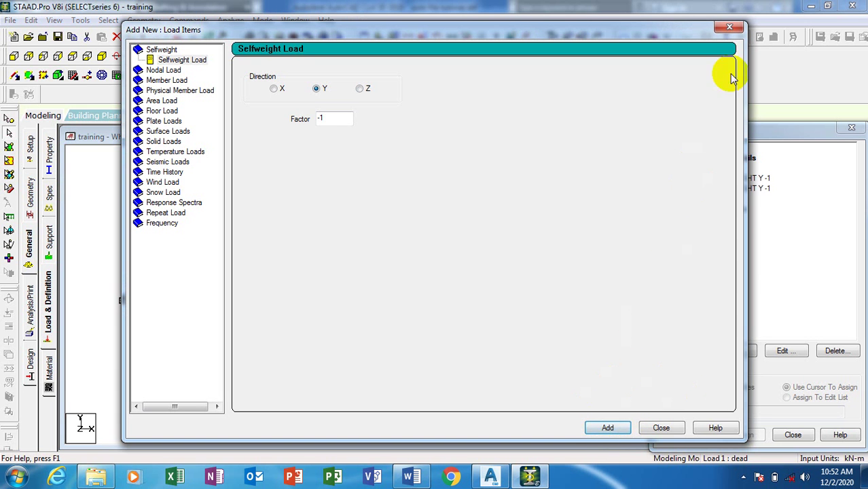
{"action": "left_click", "coordinate": [729, 27]}
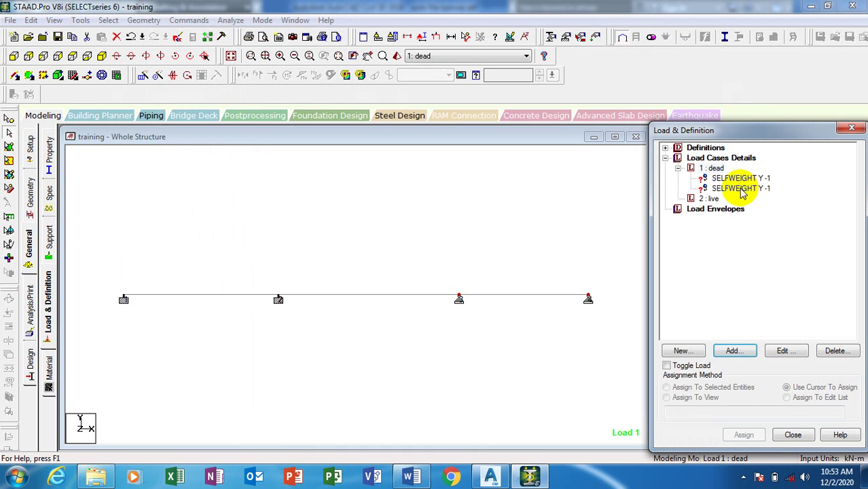
Delete the duplicate SELFWEIGHT Y -1 item from the dead load case and select the remaining one
{"action": "left_click", "coordinate": [741, 190]}
{"action": "key", "text": "Delete"}
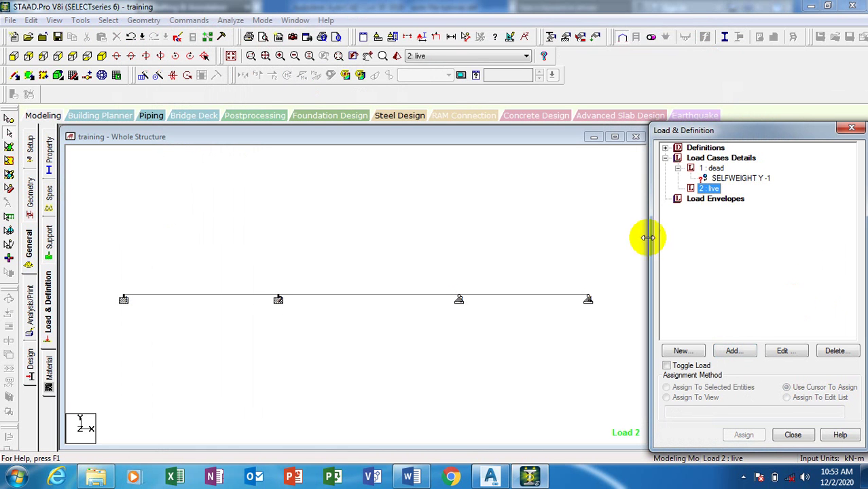
{"action": "left_click", "coordinate": [724, 231]}
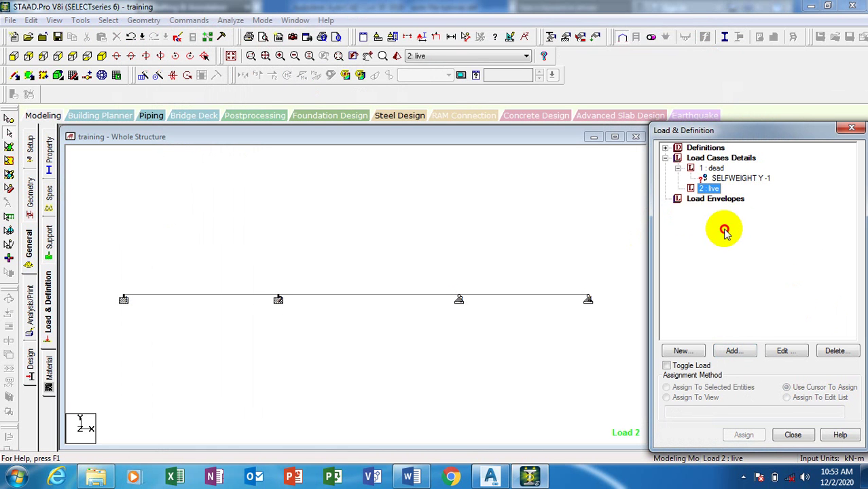
{"action": "left_click", "coordinate": [715, 179]}
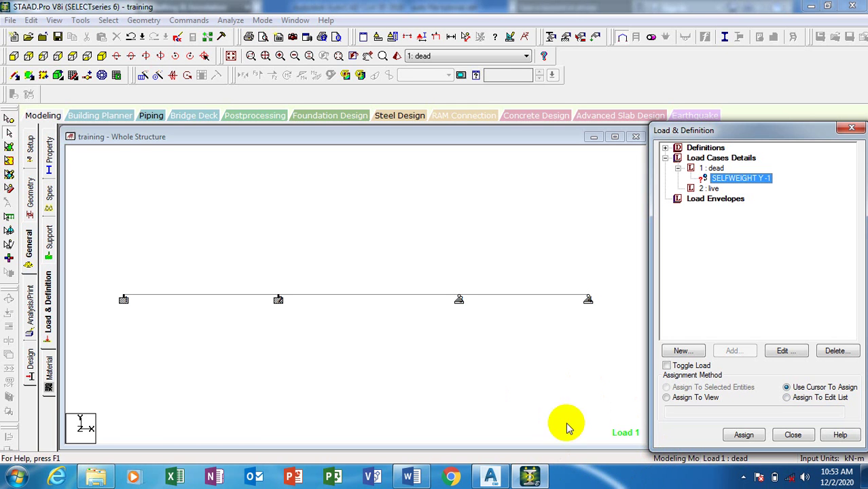
Start a new load item for the live load case and review the beam's applied loads in the AutoCAD Civil 3D drawing
{"action": "left_click", "coordinate": [711, 188]}
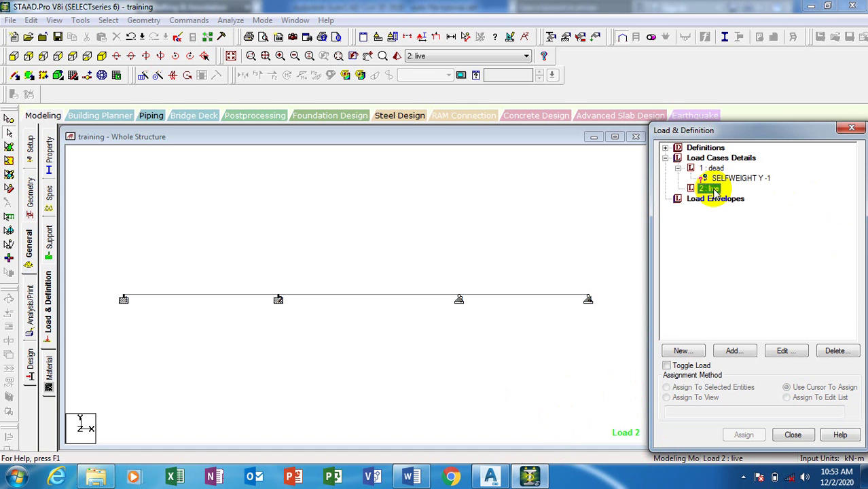
{"action": "left_click", "coordinate": [723, 348]}
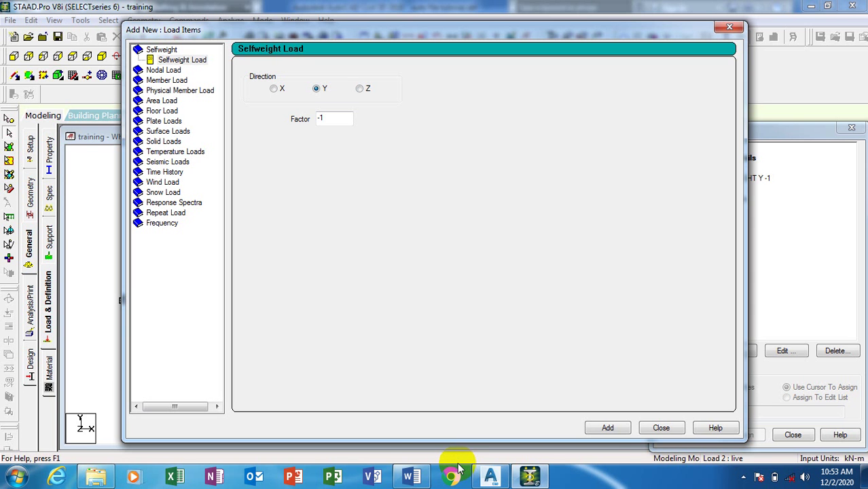
{"action": "left_click", "coordinate": [488, 478]}
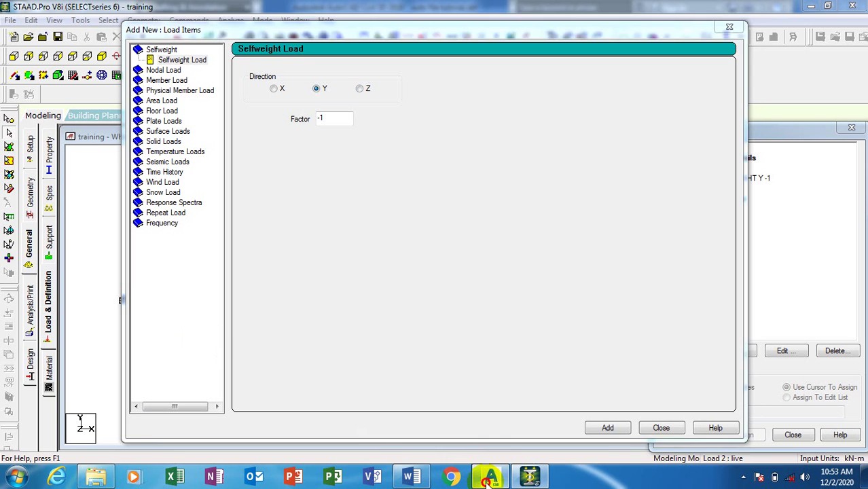
{"action": "scroll", "coordinate": [186, 274], "scroll_direction": "down", "scroll_amount": 4}
{"action": "scroll", "coordinate": [461, 322], "scroll_direction": "up", "scroll_amount": 4}
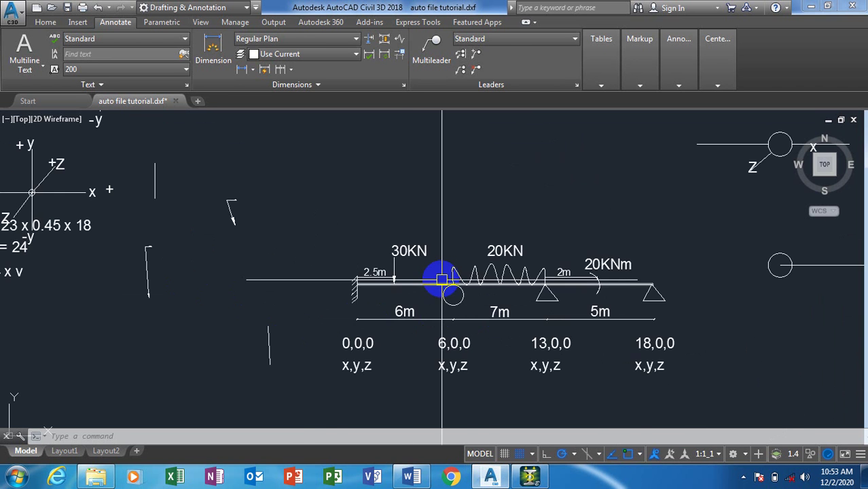
{"action": "scroll", "coordinate": [428, 268], "scroll_direction": "up", "scroll_amount": 2}
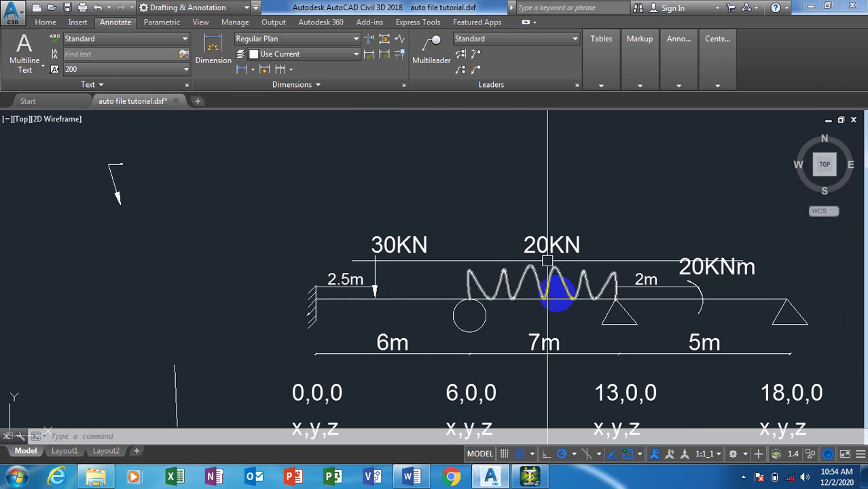
{"action": "scroll", "coordinate": [470, 292], "scroll_direction": "down", "scroll_amount": 2}
{"action": "scroll", "coordinate": [620, 297], "scroll_direction": "up", "scroll_amount": 2}
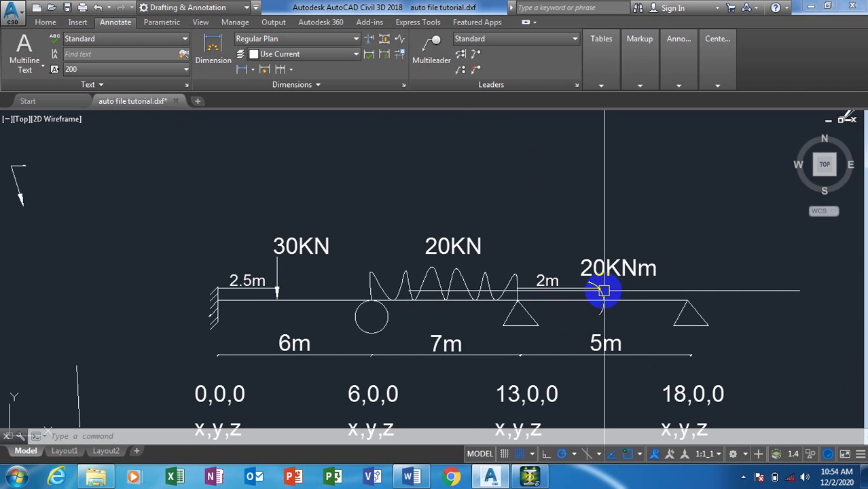
{"action": "scroll", "coordinate": [640, 246], "scroll_direction": "down", "scroll_amount": 3}
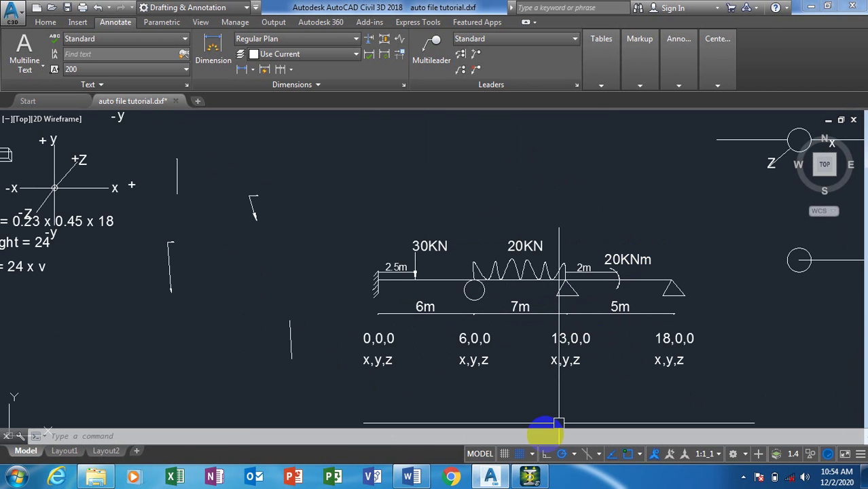
Return to STAAD.Pro and set up a Concentrated Force member load with P of -30 kN, checking it against the beam drawing
{"action": "left_click", "coordinate": [530, 477]}
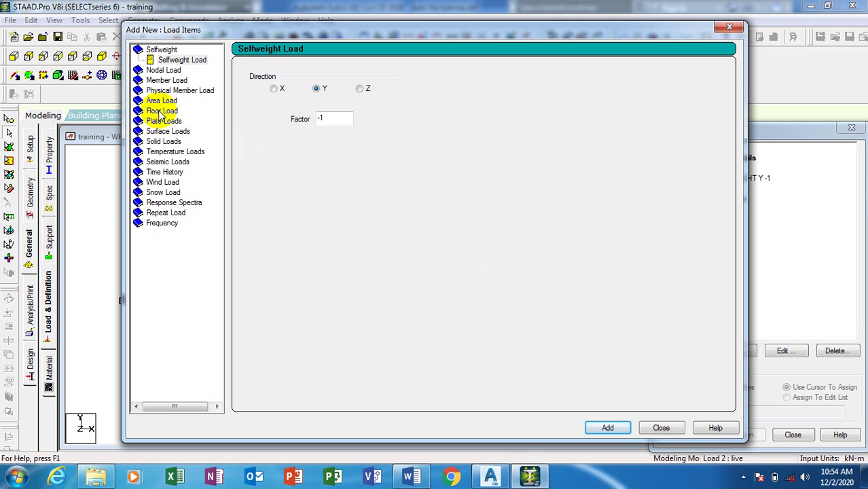
{"action": "left_click", "coordinate": [163, 70]}
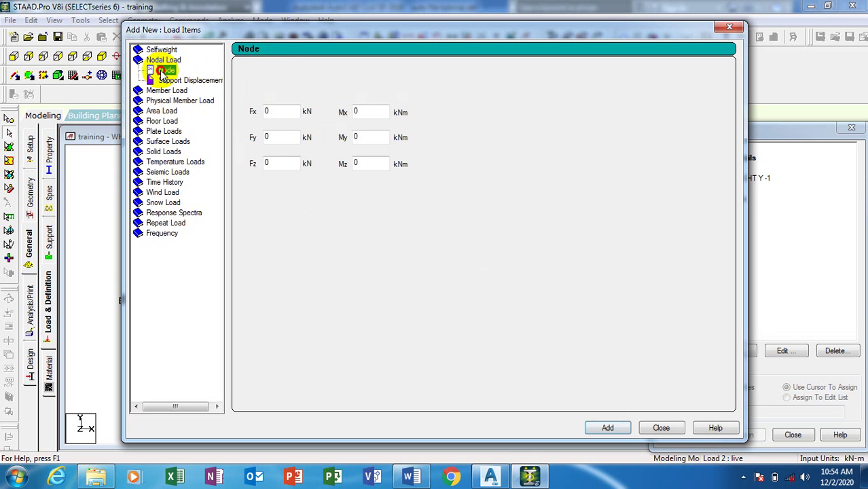
{"action": "left_click", "coordinate": [148, 90]}
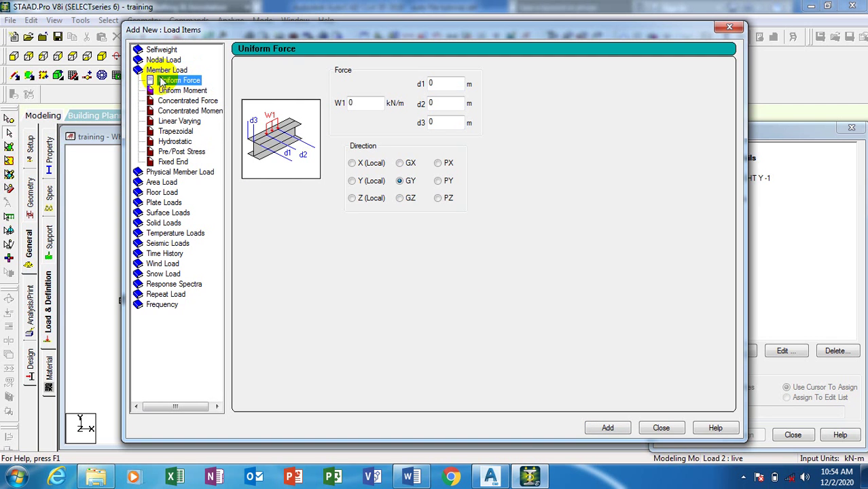
{"action": "left_click", "coordinate": [187, 100]}
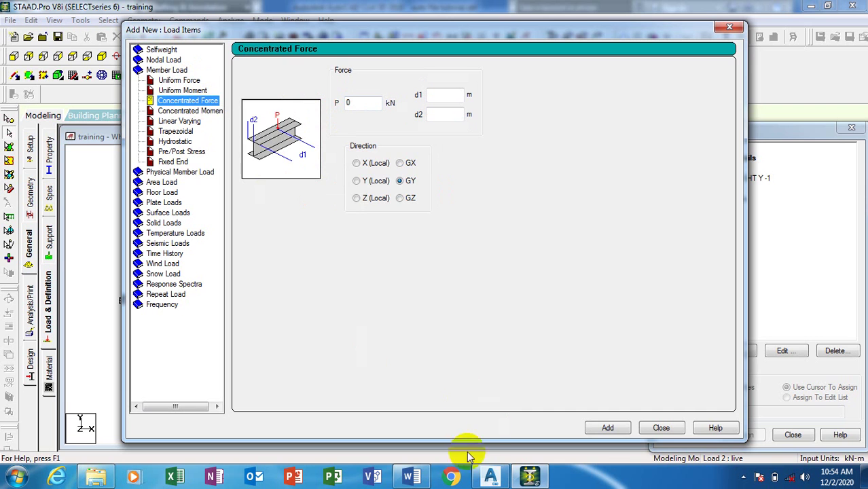
{"action": "left_click", "coordinate": [490, 476]}
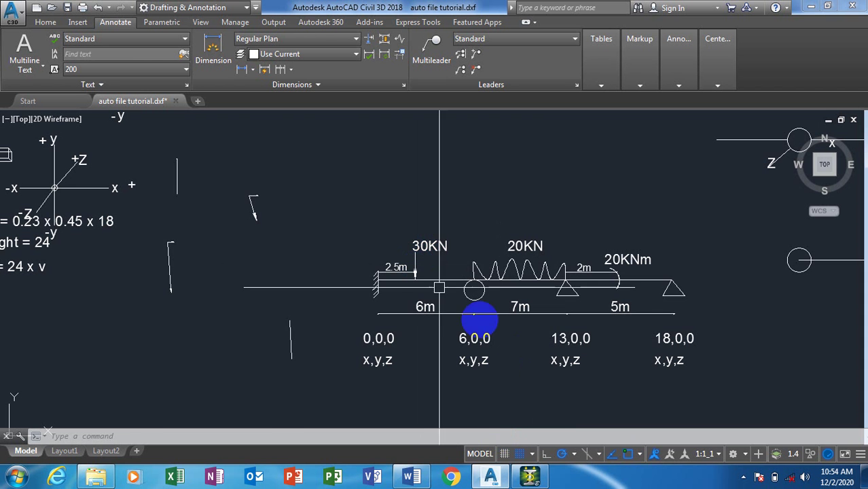
{"action": "left_click", "coordinate": [530, 477]}
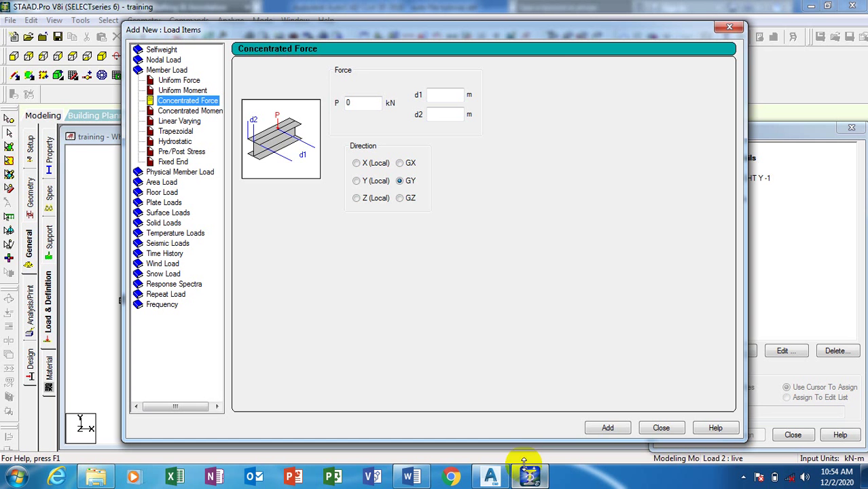
{"action": "left_click", "coordinate": [345, 102]}
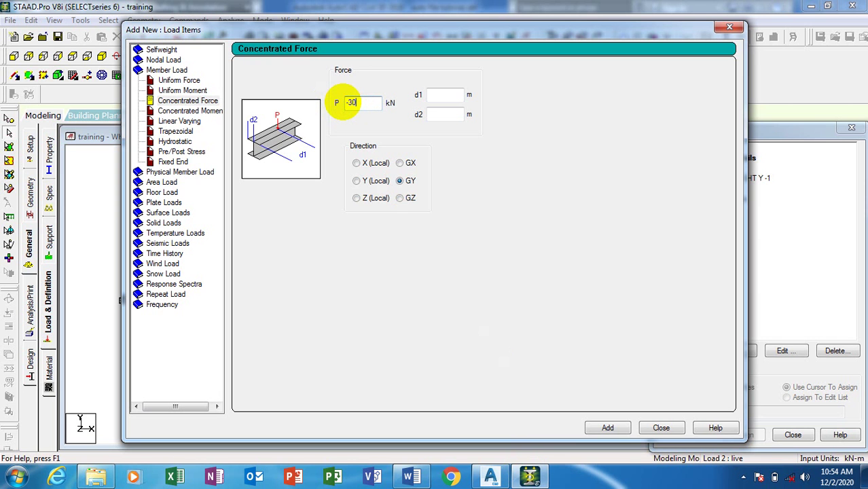
Examine the axis directions and the position of the 30KN point load on the beam in the AutoCAD Civil 3D drawing
{"action": "left_click", "coordinate": [492, 476]}
{"action": "scroll", "coordinate": [375, 229], "scroll_direction": "down", "scroll_amount": 2}
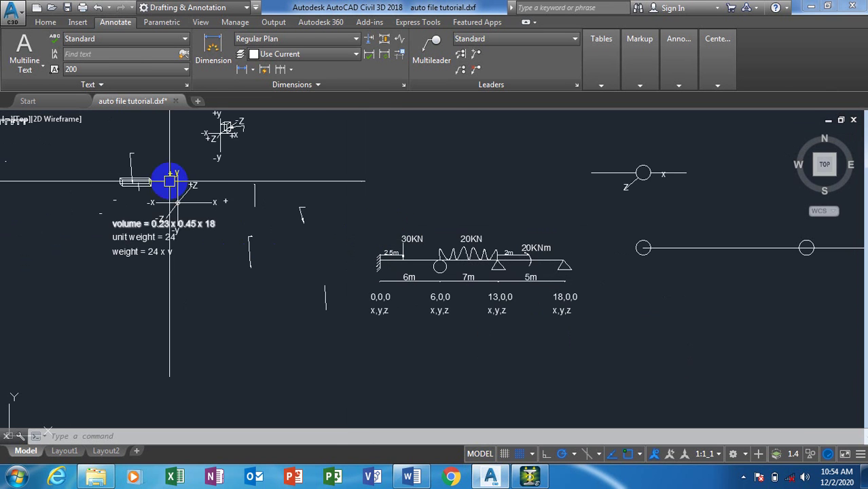
{"action": "scroll", "coordinate": [171, 180], "scroll_direction": "up", "scroll_amount": 4}
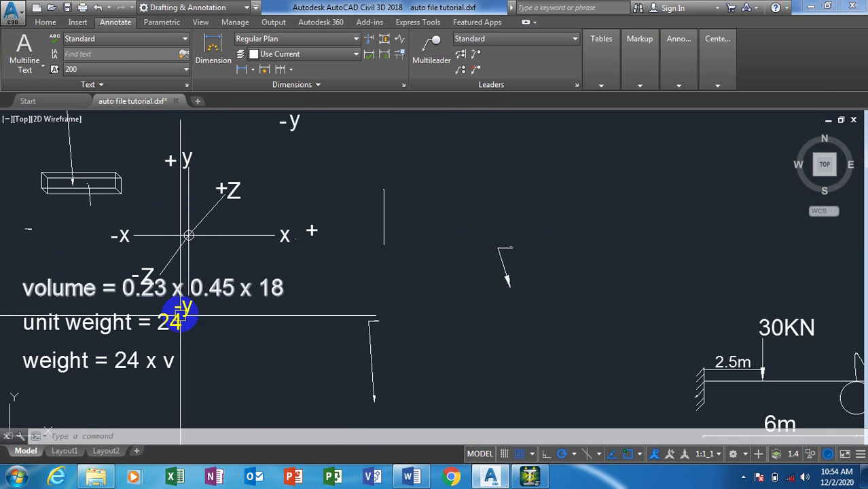
{"action": "scroll", "coordinate": [73, 281], "scroll_direction": "down", "scroll_amount": 5}
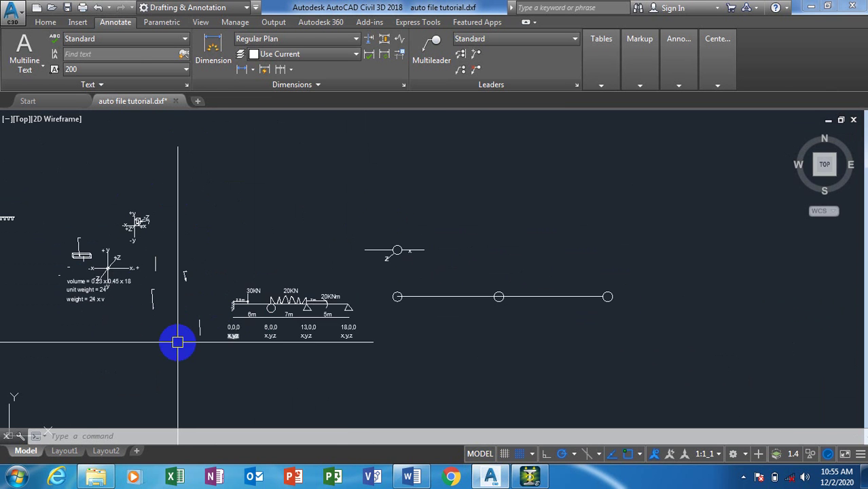
{"action": "left_click", "coordinate": [529, 477]}
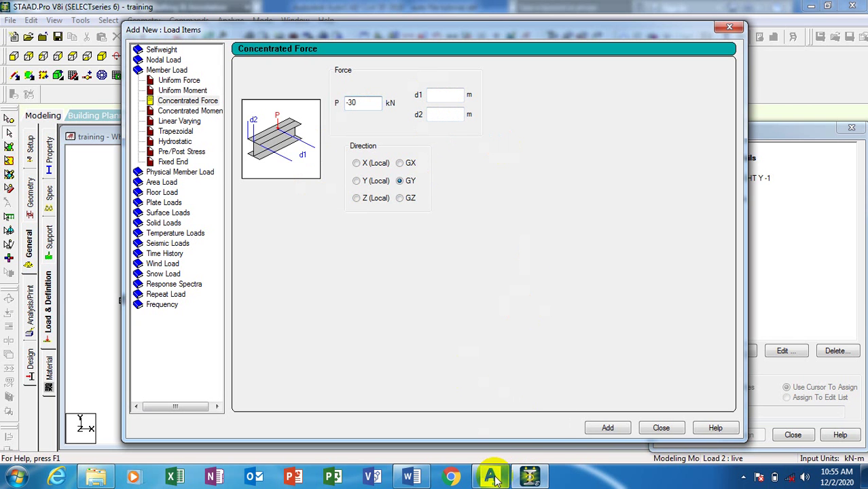
{"action": "mouse_move", "coordinate": [499, 477]}
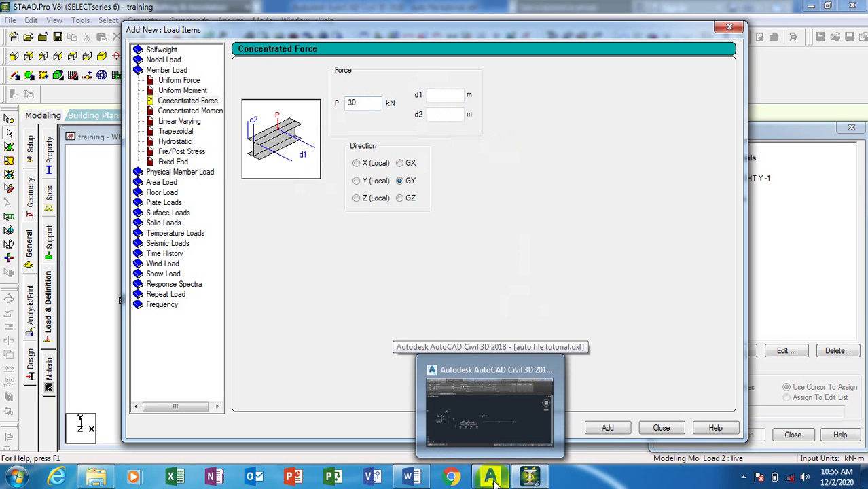
{"action": "left_click", "coordinate": [441, 416]}
{"action": "scroll", "coordinate": [381, 302], "scroll_direction": "up", "scroll_amount": 4}
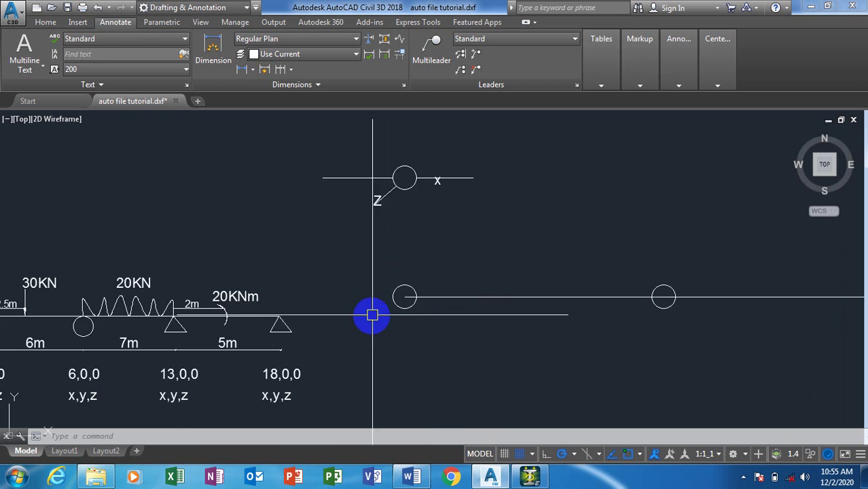
{"action": "scroll", "coordinate": [232, 311], "scroll_direction": "down", "scroll_amount": 4}
{"action": "scroll", "coordinate": [183, 309], "scroll_direction": "up", "scroll_amount": 5}
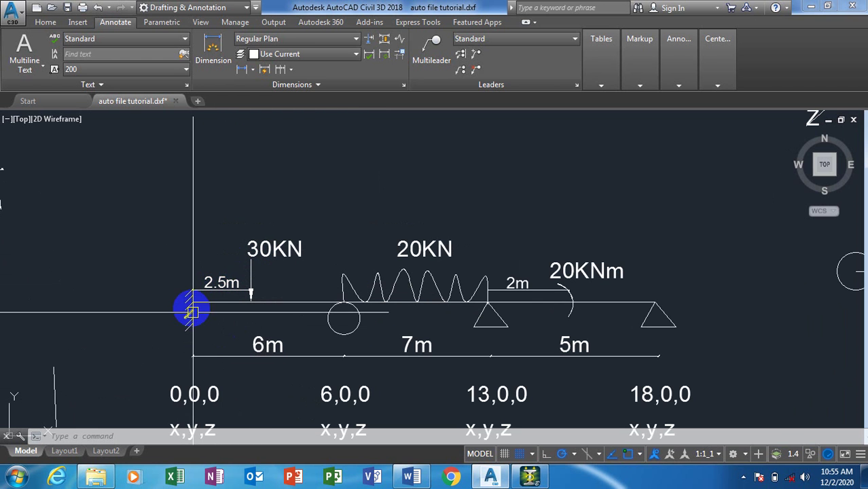
Switch back to STAAD.Pro and enter 0 m as the concentrated force's d1 distance
{"action": "left_click", "coordinate": [529, 478]}
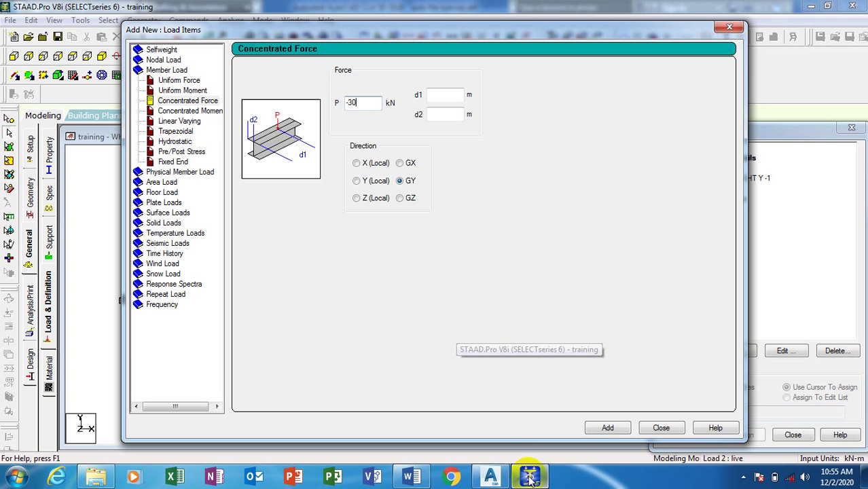
{"action": "left_click", "coordinate": [440, 97]}
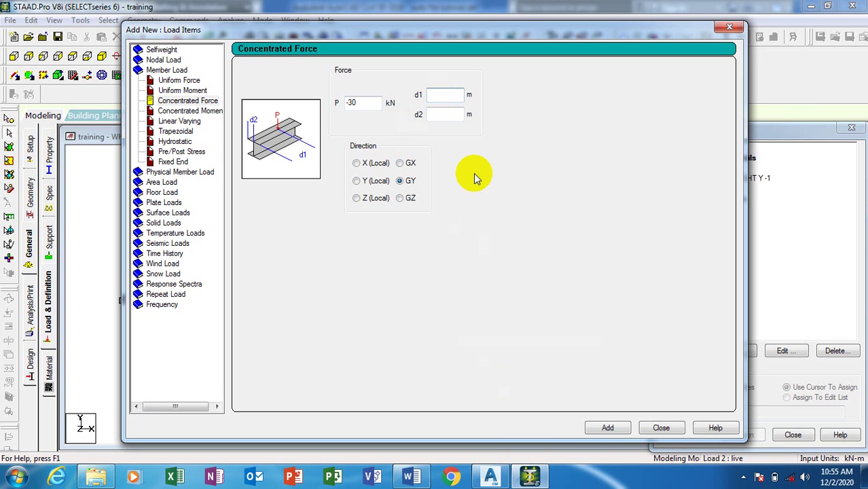
{"action": "type", "text": "0"}
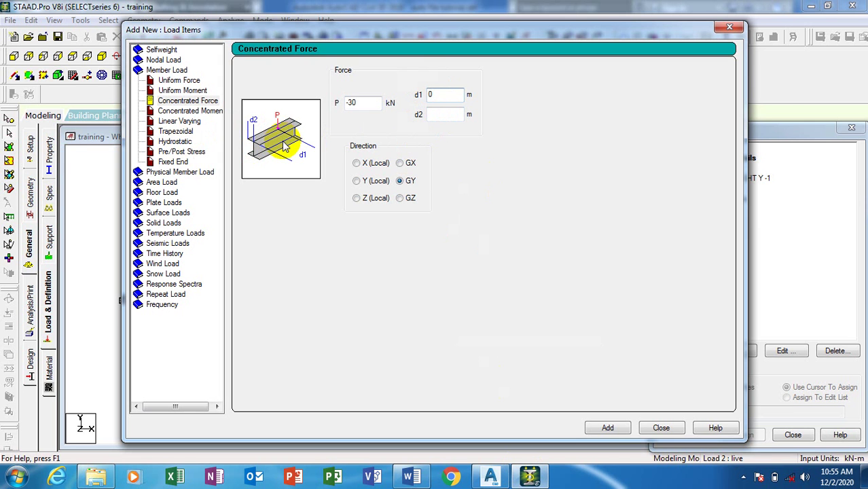
{"action": "double_click", "coordinate": [438, 94]}
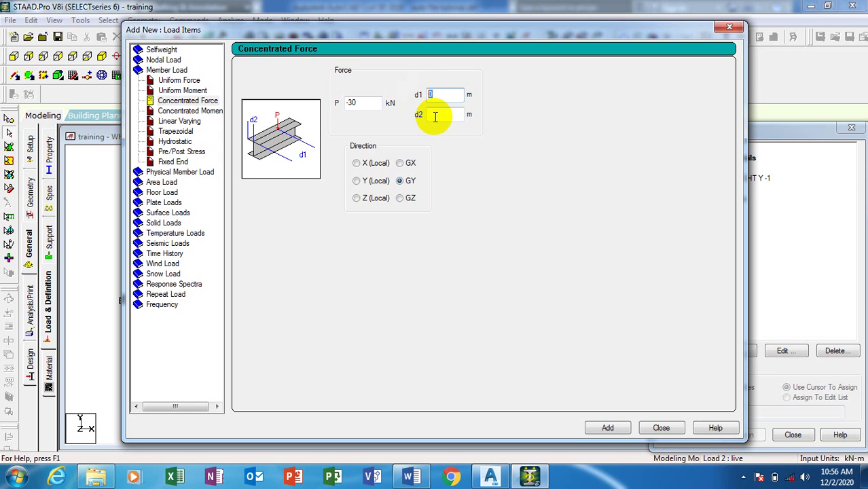
{"action": "left_click", "coordinate": [436, 114]}
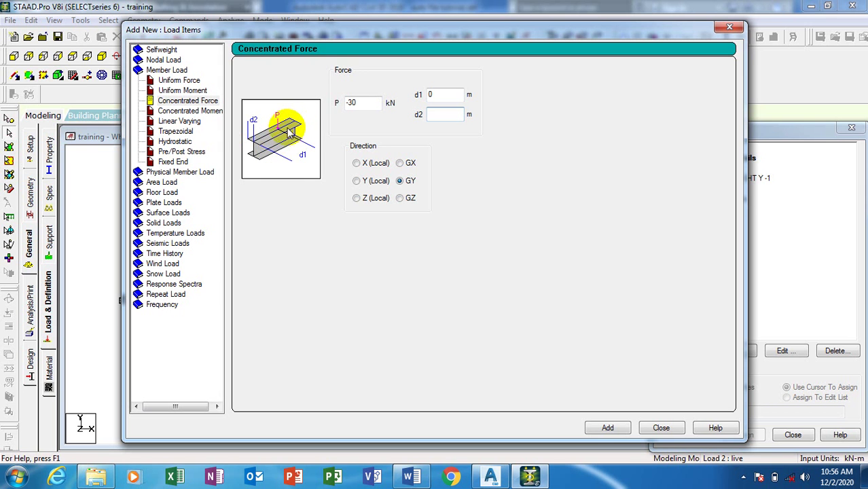
{"action": "double_click", "coordinate": [435, 94]}
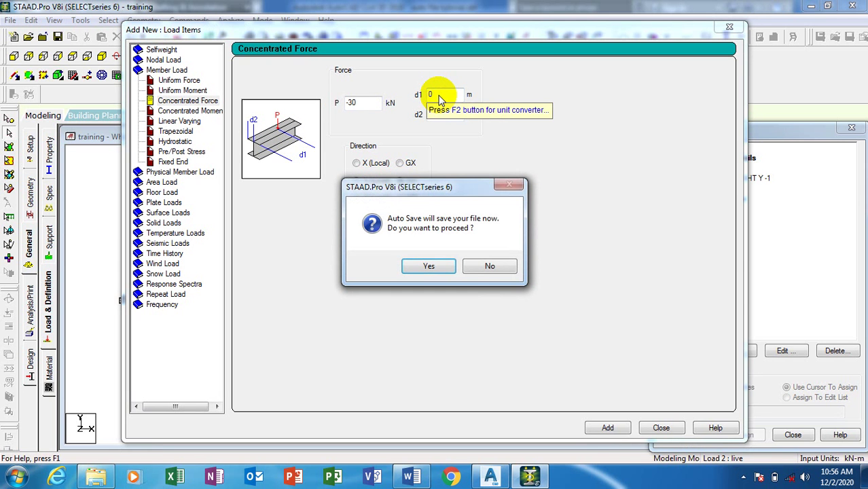
Accept the auto-save, save the modified structure, and set the concentrated force's d1 distance to 2.5 m
{"action": "left_click", "coordinate": [430, 267]}
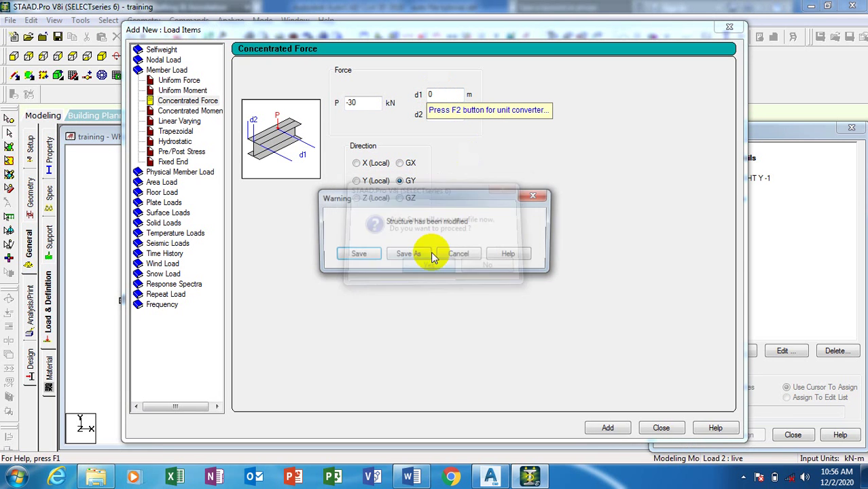
{"action": "left_click", "coordinate": [355, 255]}
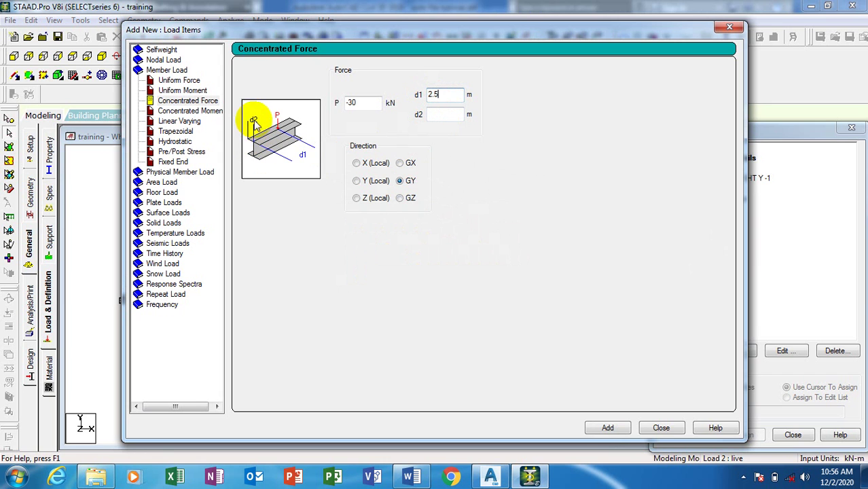
Check the beam section and axis sketch in AutoCAD Civil 3D, and enter 0 m as the concentrated force's d2 distance in STAAD.Pro
{"action": "left_click", "coordinate": [492, 478]}
{"action": "scroll", "coordinate": [604, 287], "scroll_direction": "down", "scroll_amount": 5}
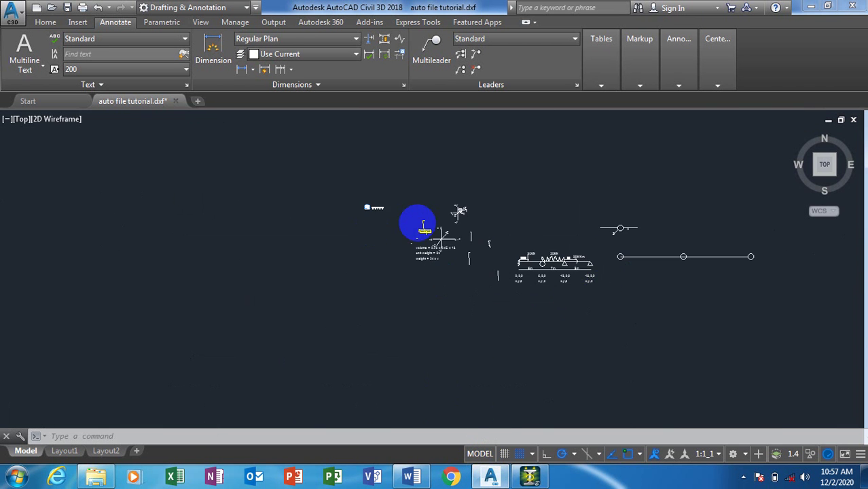
{"action": "scroll", "coordinate": [475, 236], "scroll_direction": "up", "scroll_amount": 10}
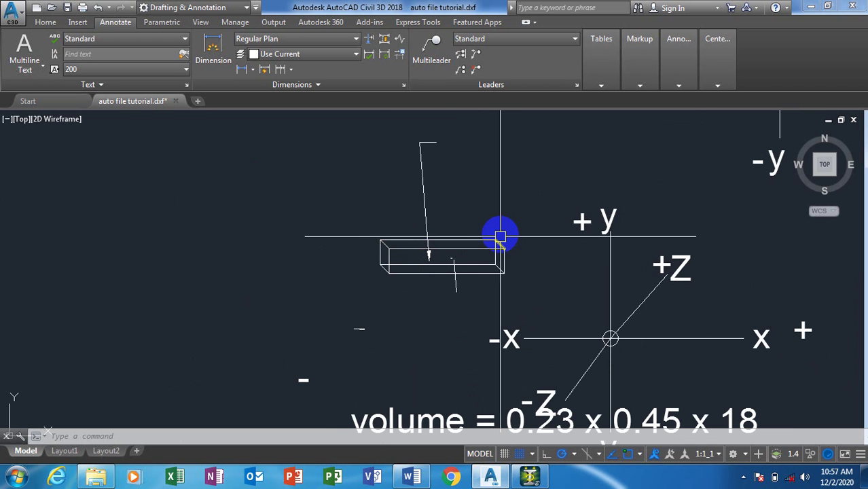
{"action": "left_click", "coordinate": [531, 478]}
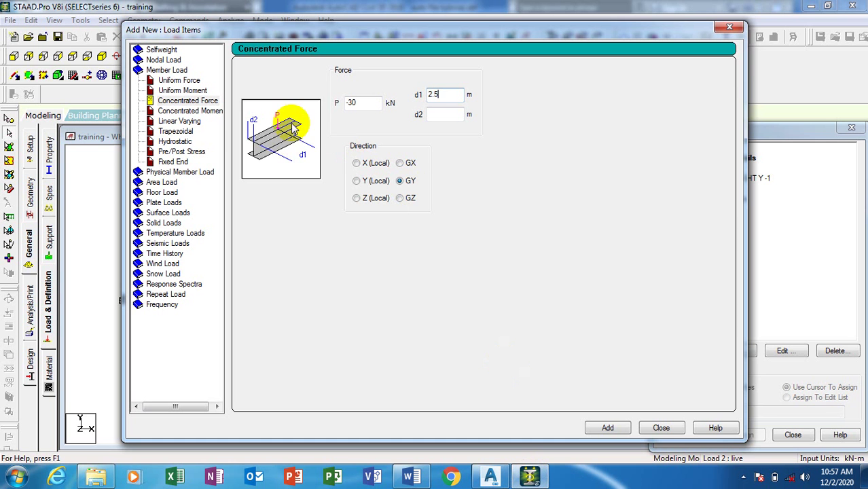
{"action": "left_click", "coordinate": [445, 114]}
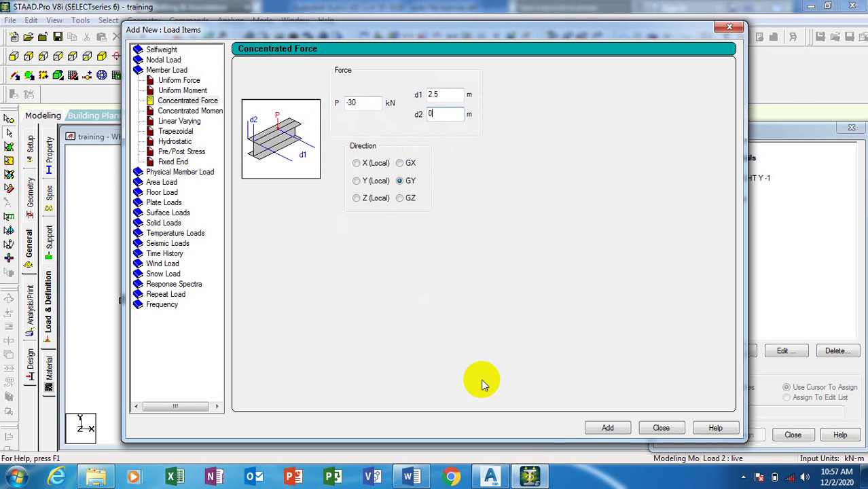
Recheck the load's position on the AutoCAD Civil 3D beam sketch, and add the concentrated force in the GY direction in STAAD.Pro
{"action": "mouse_move", "coordinate": [492, 478]}
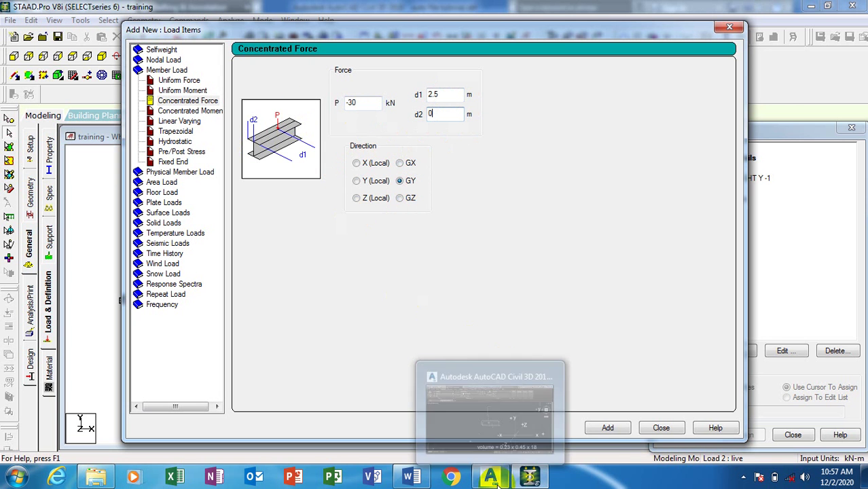
{"action": "left_click", "coordinate": [494, 423]}
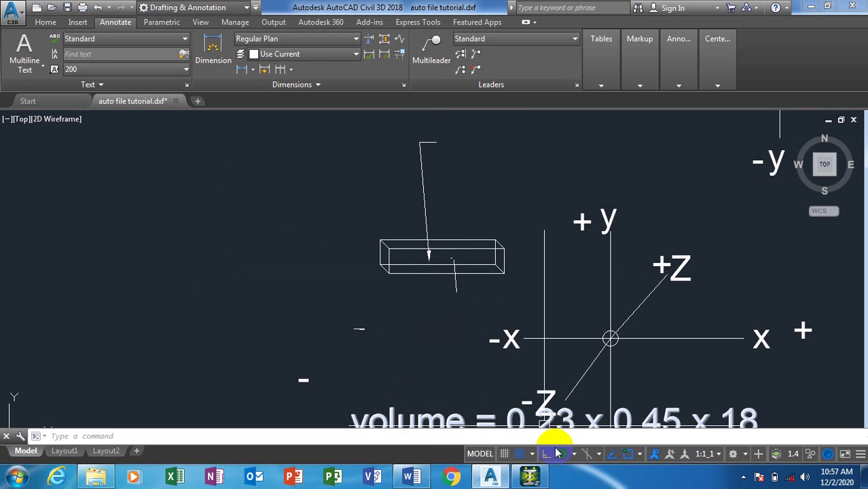
{"action": "left_click", "coordinate": [530, 477]}
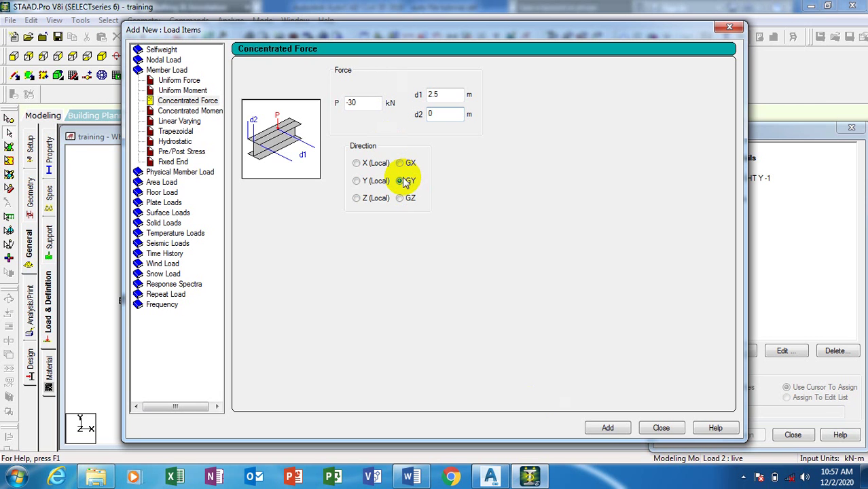
{"action": "left_click", "coordinate": [365, 189]}
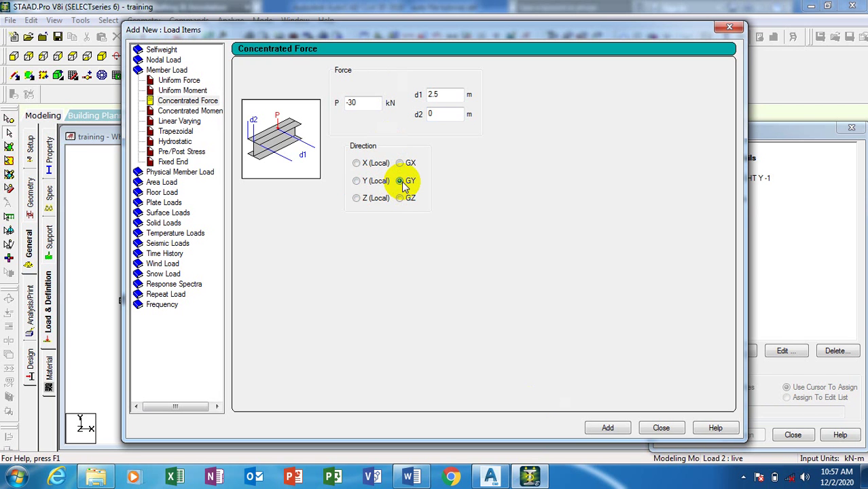
{"action": "left_click", "coordinate": [609, 428]}
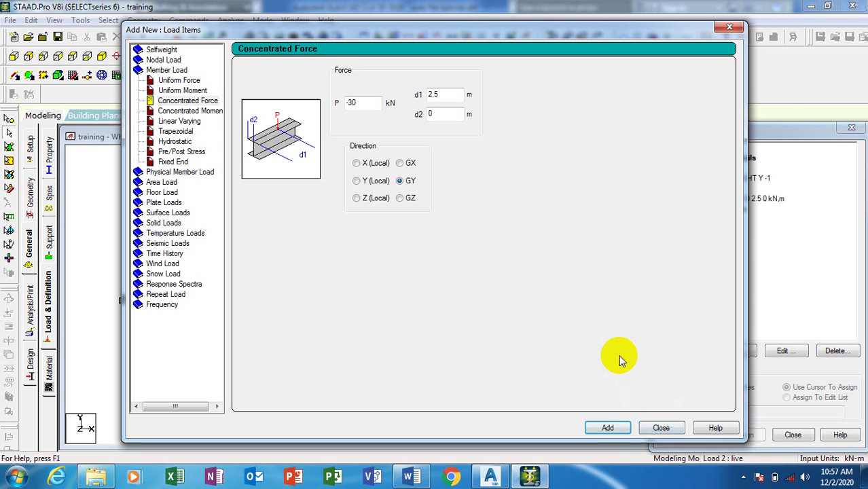
Set up a Uniform Force member load with W1 of -20 kN/m, checking it against the beam drawing in AutoCAD Civil 3D
{"action": "left_click", "coordinate": [175, 82]}
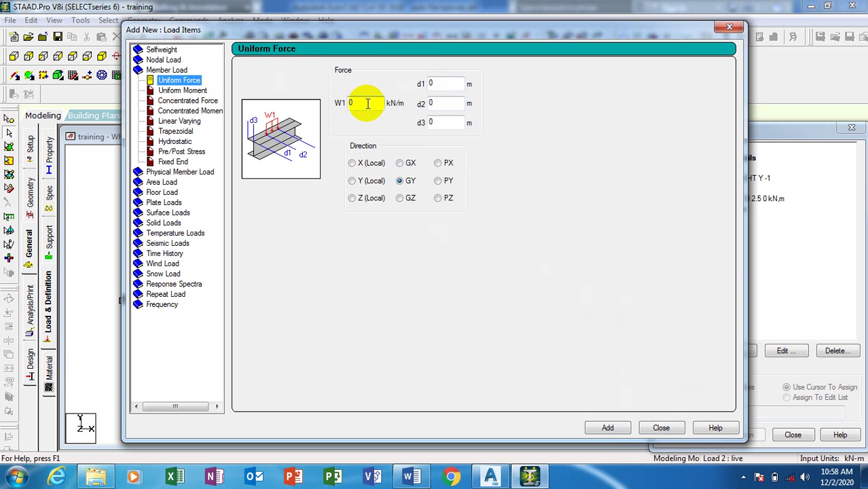
{"action": "left_click", "coordinate": [490, 477]}
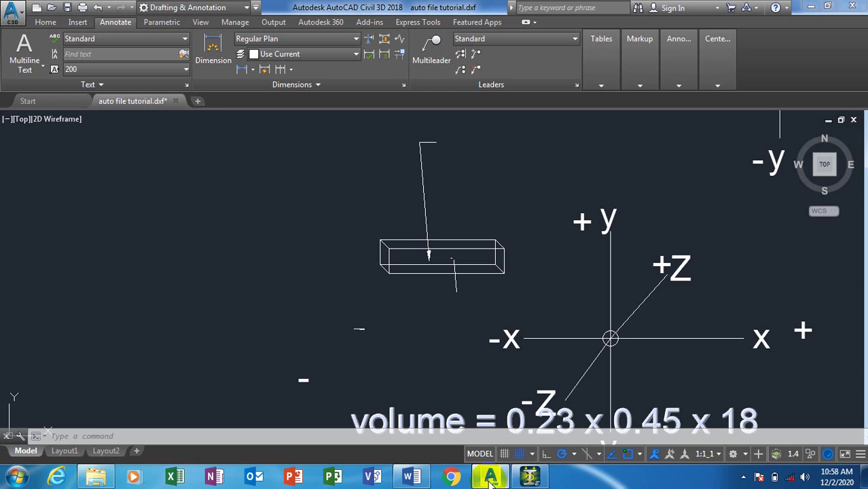
{"action": "scroll", "coordinate": [233, 206], "scroll_direction": "down", "scroll_amount": 4}
{"action": "scroll", "coordinate": [333, 262], "scroll_direction": "up", "scroll_amount": 5}
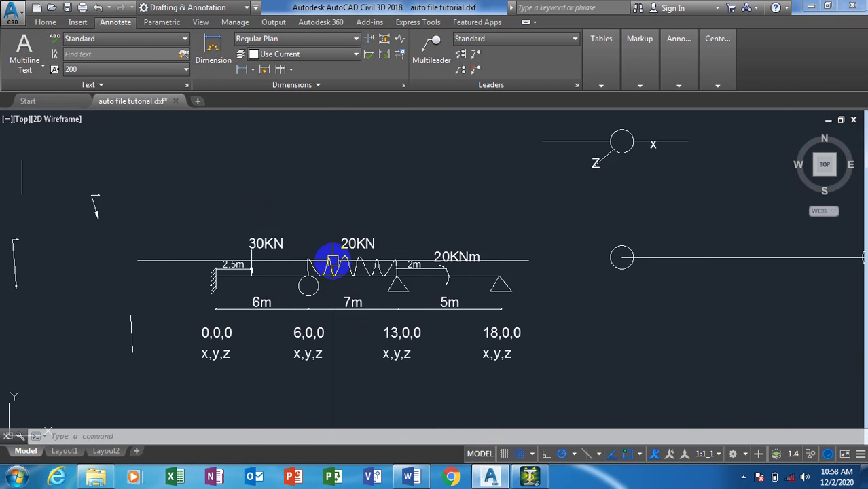
{"action": "scroll", "coordinate": [333, 262], "scroll_direction": "up", "scroll_amount": 5}
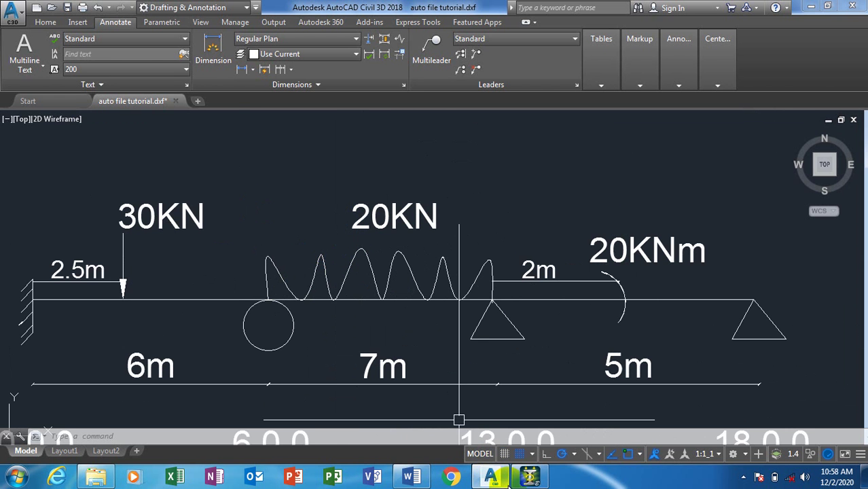
{"action": "left_click", "coordinate": [529, 477]}
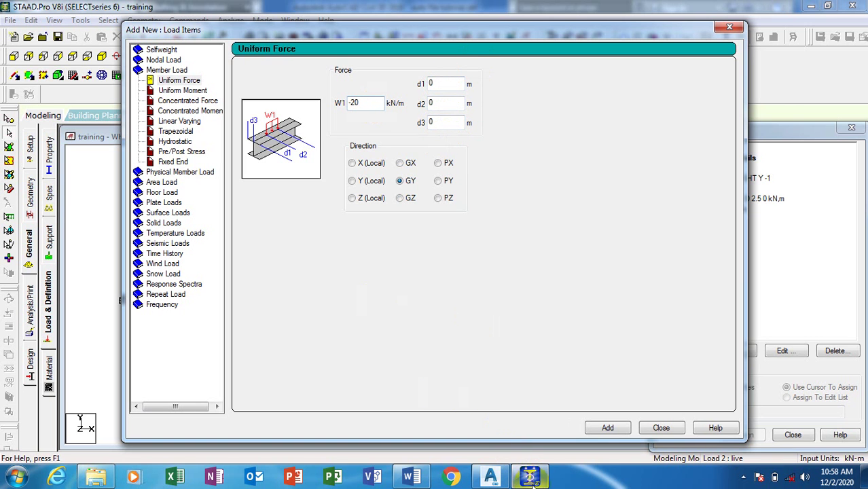
Check the distributed load's extent over the 7m span in AutoCAD Civil 3D, and add the uniform force in the GY direction in STAAD.Pro
{"action": "left_click", "coordinate": [490, 478]}
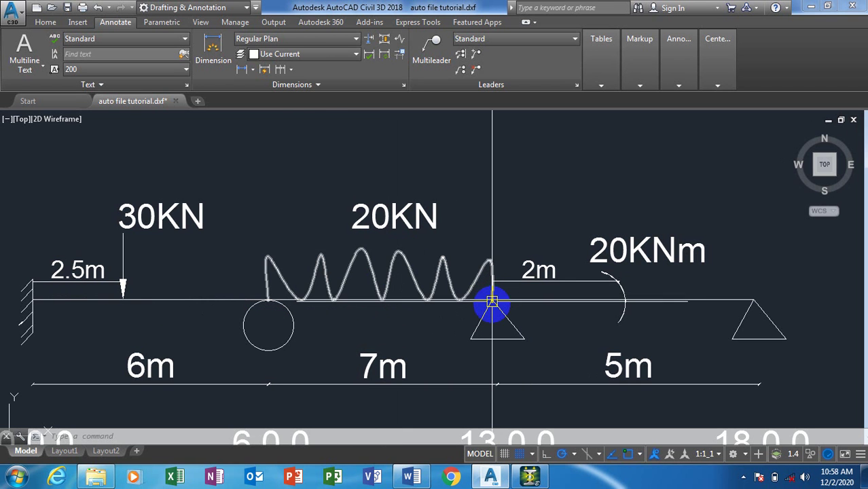
{"action": "mouse_move", "coordinate": [491, 303]}
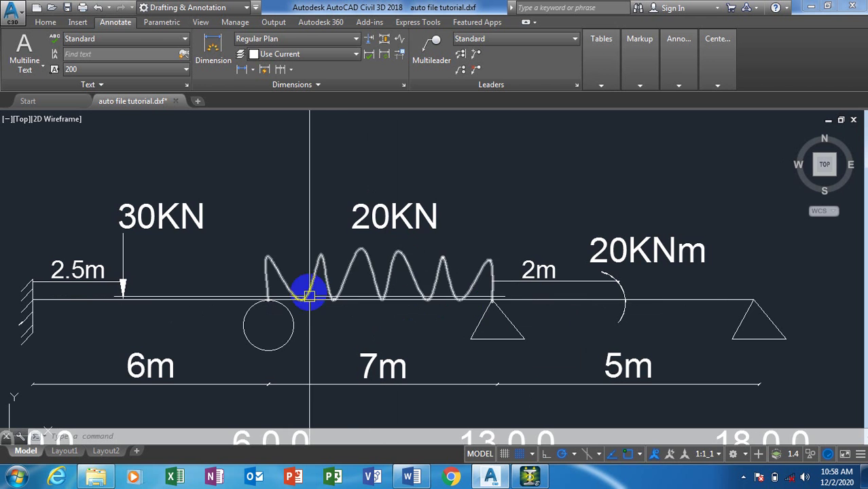
{"action": "scroll", "coordinate": [348, 232], "scroll_direction": "down", "scroll_amount": 2}
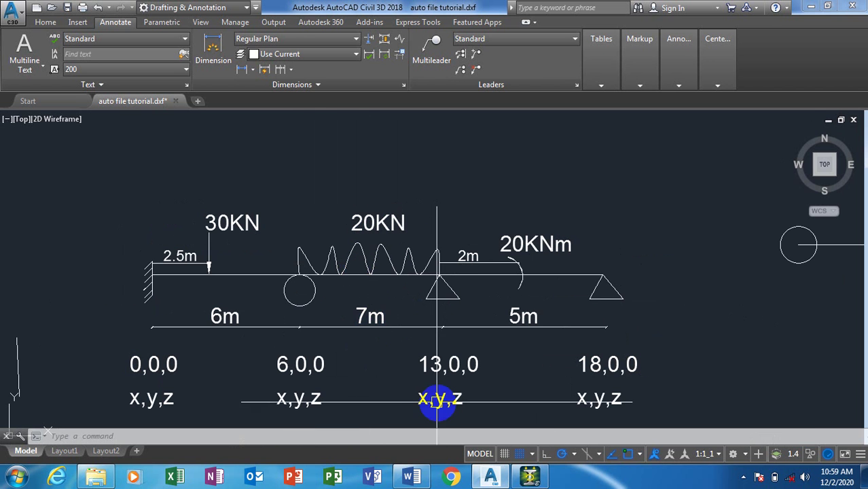
{"action": "left_click", "coordinate": [529, 478]}
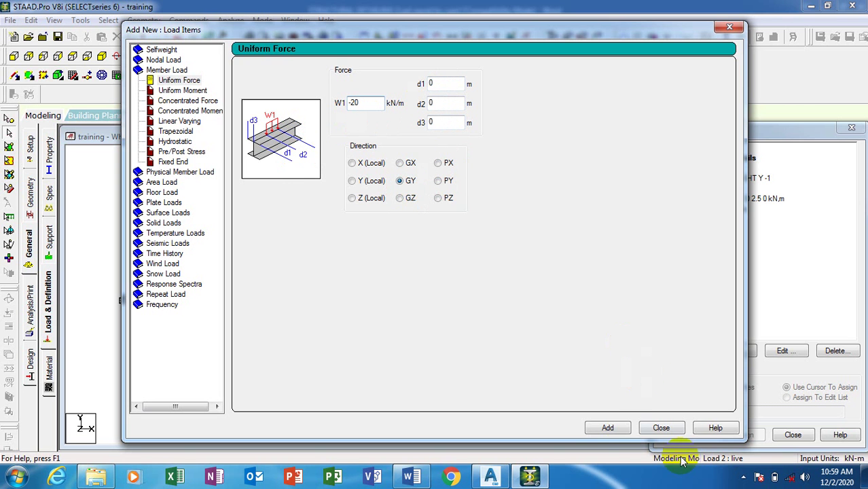
{"action": "left_click", "coordinate": [606, 429]}
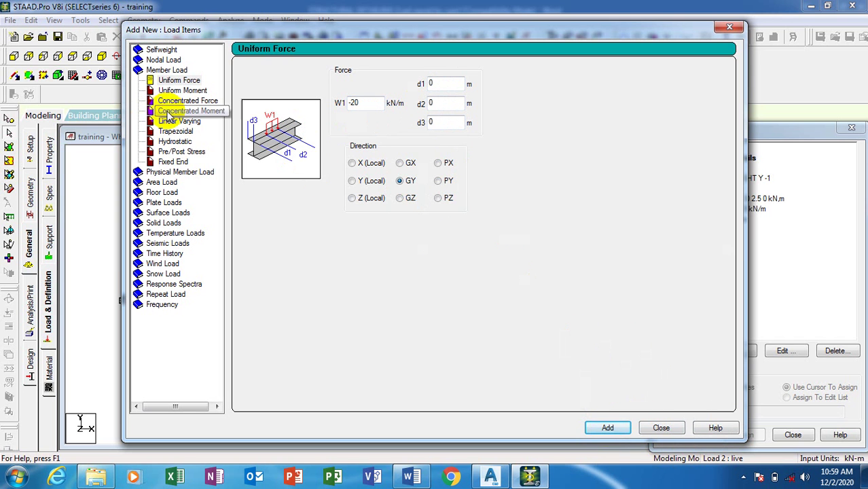
Open the Concentrated Moment member load and review the 20KNm moment on the beam in the AutoCAD Civil 3D drawing
{"action": "left_click", "coordinate": [170, 112]}
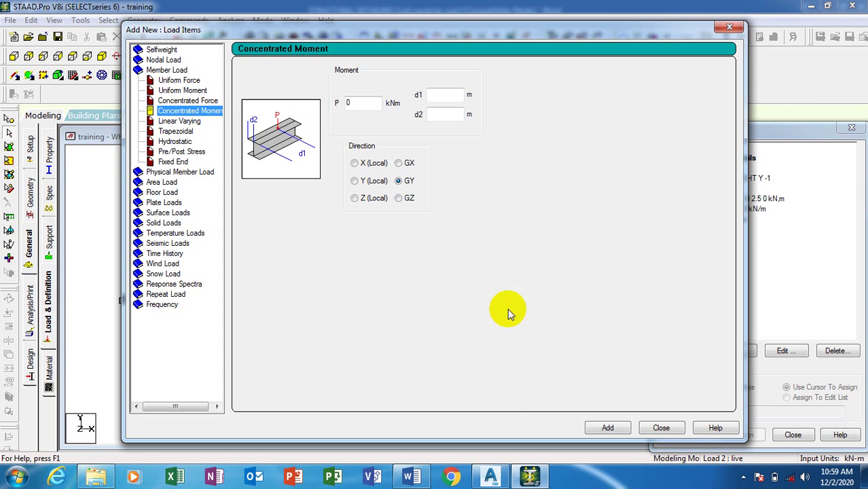
{"action": "left_click", "coordinate": [492, 478]}
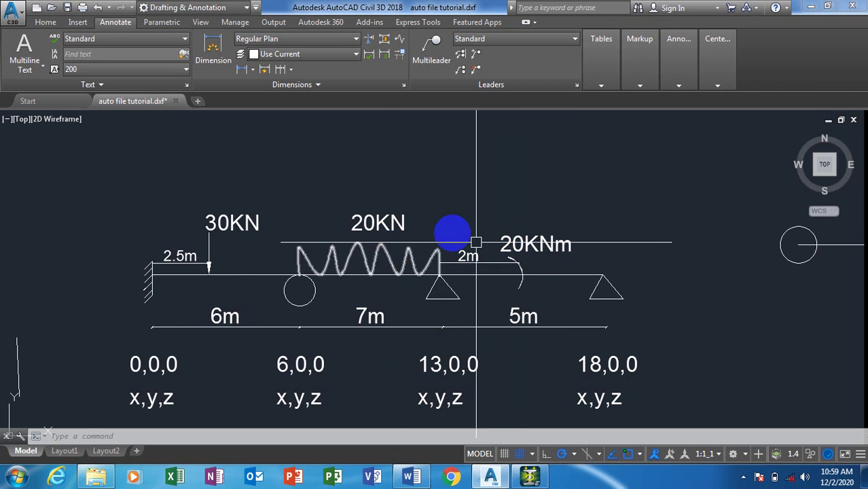
{"action": "scroll", "coordinate": [250, 201], "scroll_direction": "down", "scroll_amount": 2}
{"action": "scroll", "coordinate": [529, 300], "scroll_direction": "up", "scroll_amount": 2}
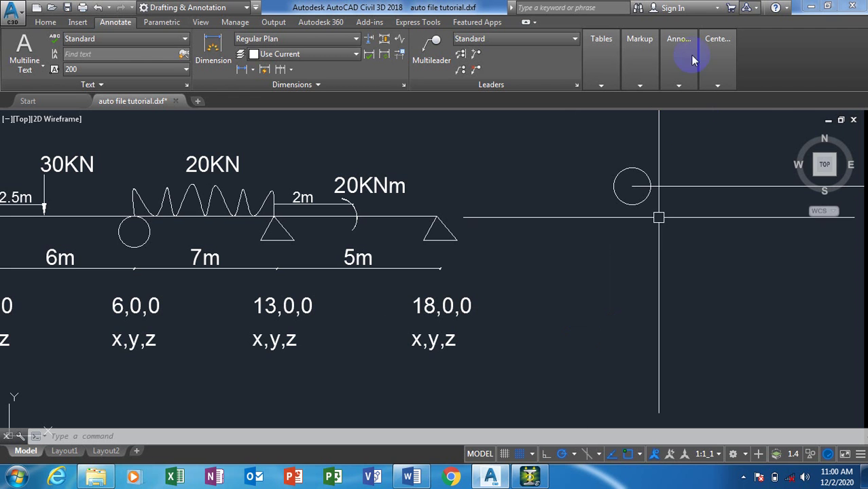
Copy the 20KNm moment arc to the empty area beyond the beam's 18,0,0 end
{"action": "type", "text": "co"}
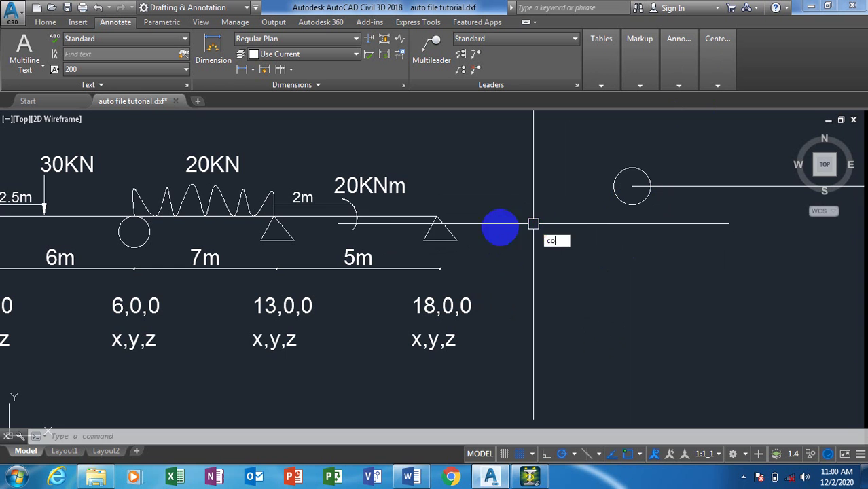
{"action": "key", "text": "Return"}
{"action": "left_click", "coordinate": [359, 222]}
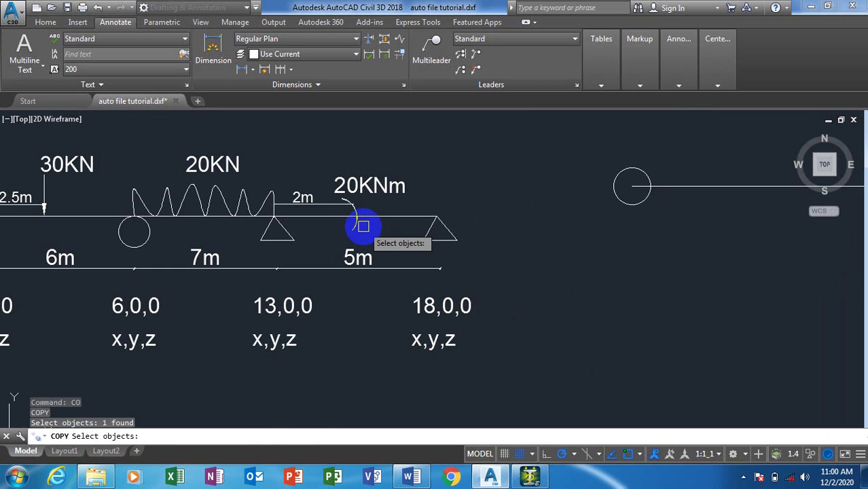
{"action": "key", "text": "Return"}
{"action": "left_click", "coordinate": [364, 226]}
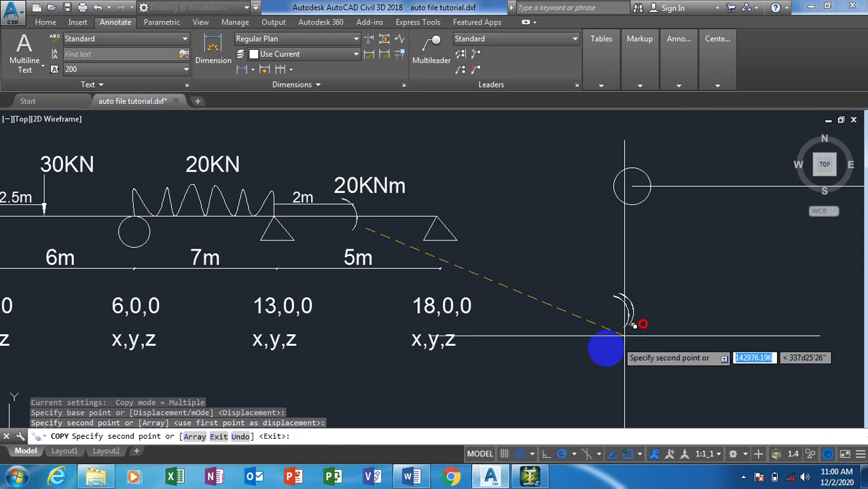
{"action": "left_click", "coordinate": [641, 322]}
{"action": "key", "text": "Escape"}
Mirror the copied moment arc about a vertical line beside it, keeping the source arc
{"action": "type", "text": "mi"}
{"action": "key", "text": "Return"}
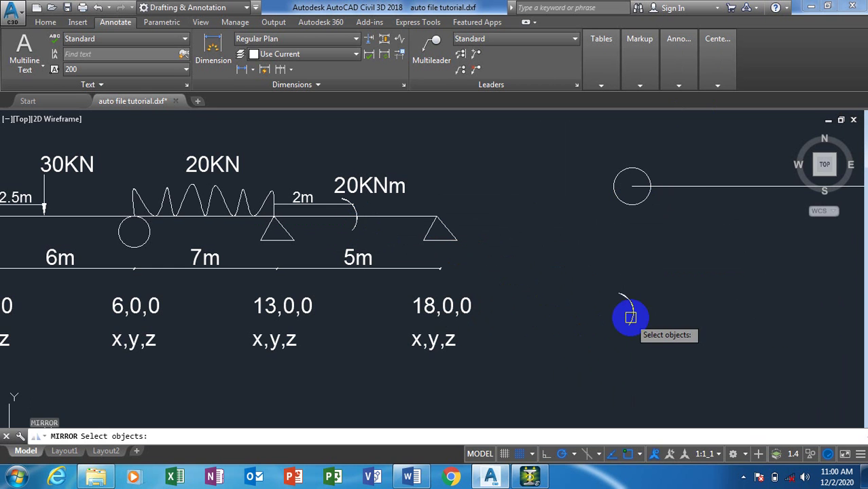
{"action": "left_click", "coordinate": [625, 311]}
{"action": "key", "text": "Return"}
{"action": "left_click", "coordinate": [598, 272]}
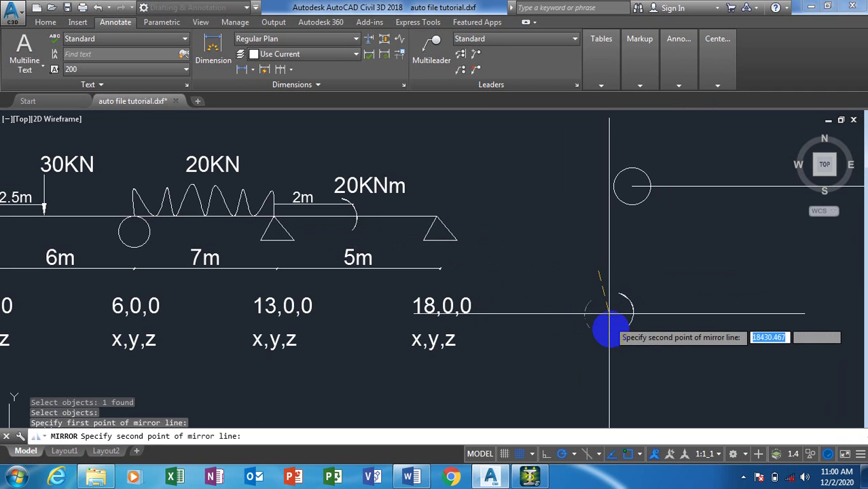
{"action": "left_click", "coordinate": [598, 354]}
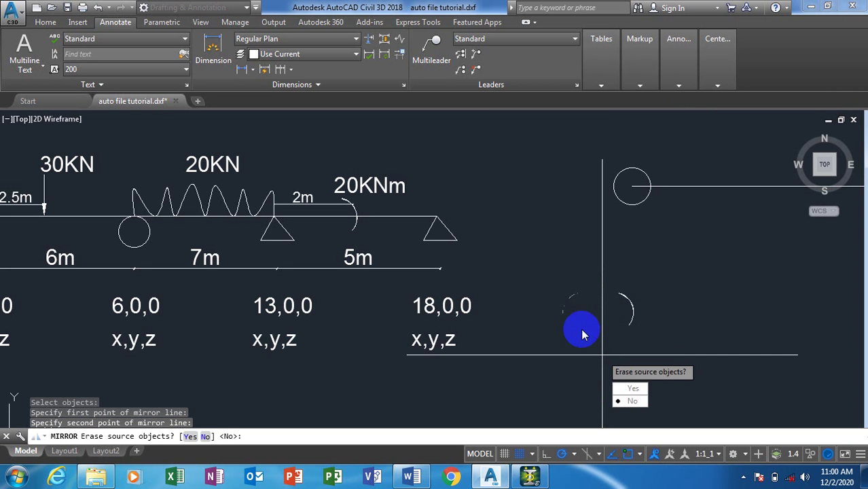
{"action": "left_click", "coordinate": [629, 401]}
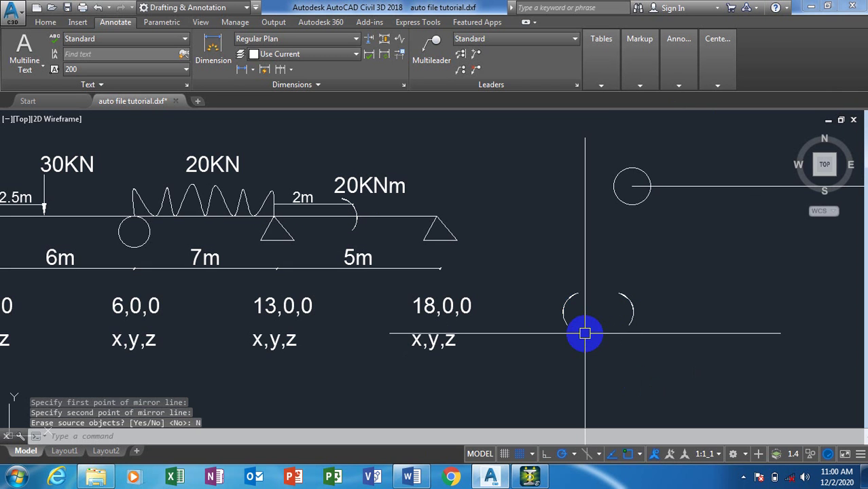
Move the mirrored arc closer to the copied arc so the pair outlines a circle
{"action": "type", "text": "m"}
{"action": "key", "text": "Return"}
{"action": "left_click", "coordinate": [568, 316]}
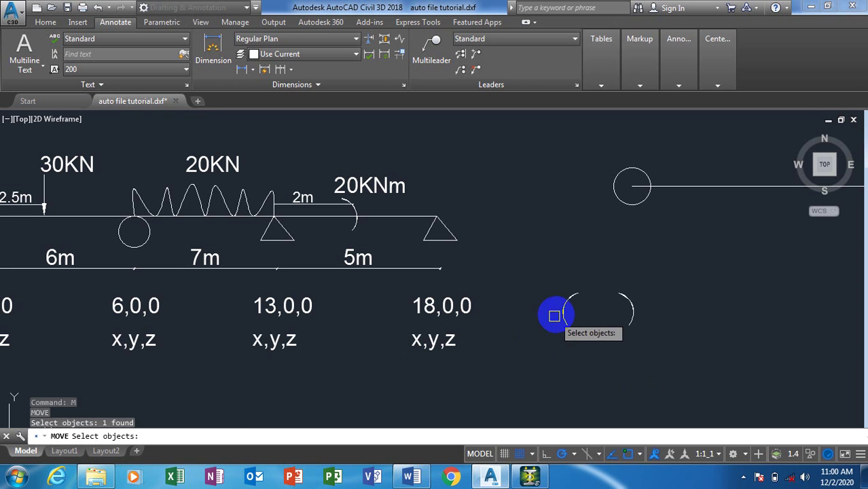
{"action": "left_click", "coordinate": [563, 310]}
{"action": "key", "text": "Return"}
{"action": "left_click", "coordinate": [561, 330]}
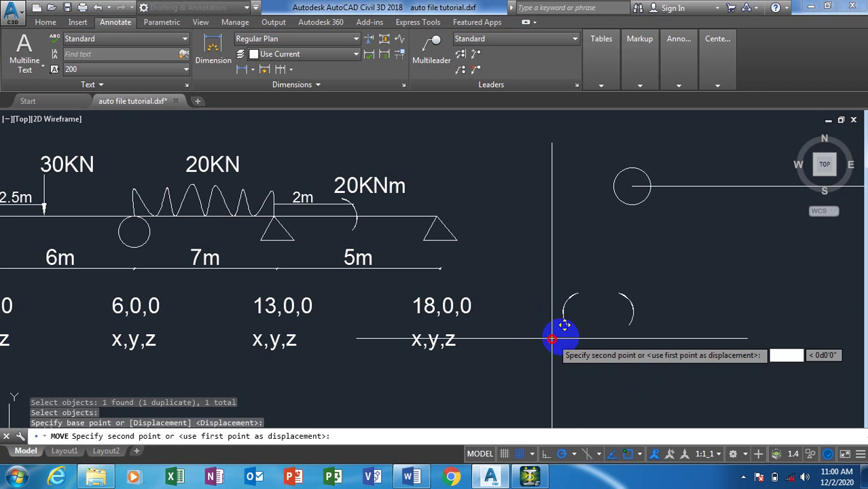
{"action": "left_click", "coordinate": [574, 333]}
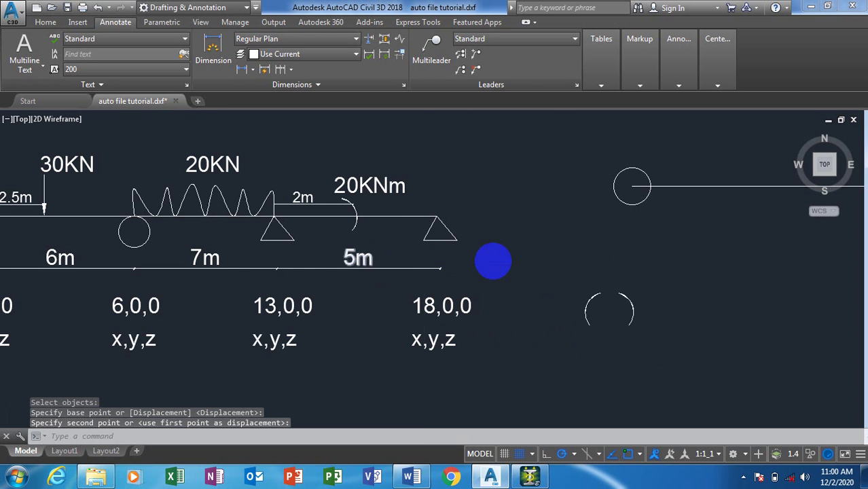
Copy the plus and minus signs of the x axis sketch to the area beside the pair of moment arcs, placing the minus by the right-hand arc
{"action": "scroll", "coordinate": [370, 252], "scroll_direction": "down", "scroll_amount": 6}
{"action": "scroll", "coordinate": [357, 218], "scroll_direction": "up", "scroll_amount": 4}
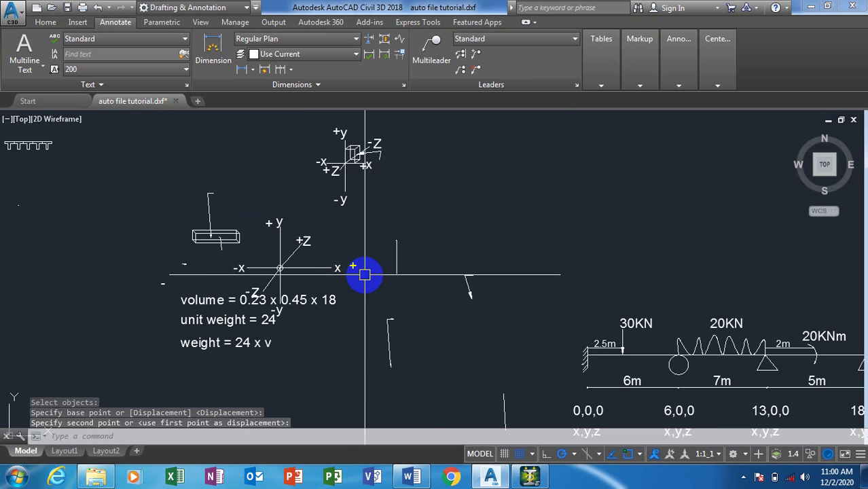
{"action": "scroll", "coordinate": [365, 274], "scroll_direction": "up", "scroll_amount": 2}
{"action": "type", "text": "c"}
{"action": "key", "text": "Escape"}
{"action": "type", "text": "c"}
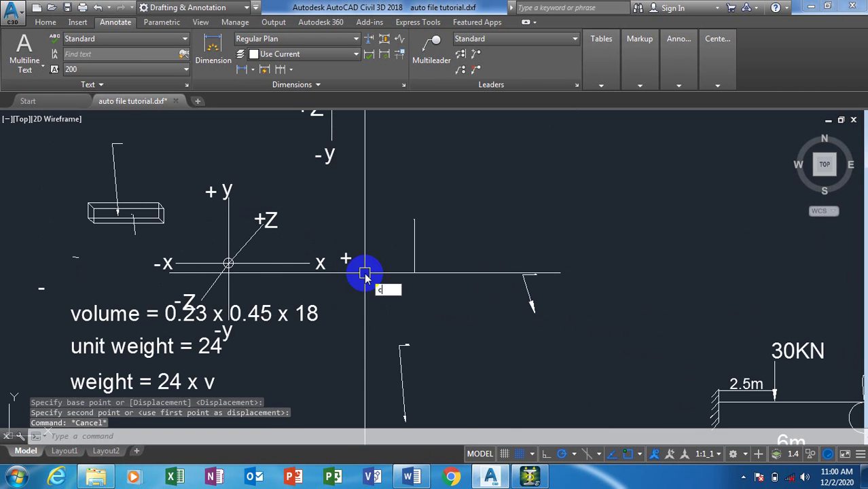
{"action": "type", "text": "o"}
{"action": "key", "text": "Return"}
{"action": "left_click", "coordinate": [139, 263]}
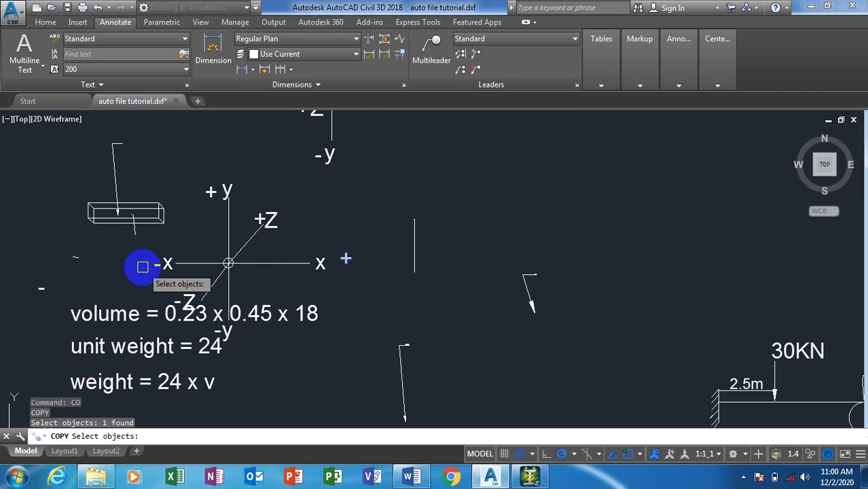
{"action": "left_click", "coordinate": [151, 265]}
{"action": "key", "text": "Return"}
{"action": "left_click", "coordinate": [255, 282]}
{"action": "scroll", "coordinate": [152, 239], "scroll_direction": "down", "scroll_amount": 4}
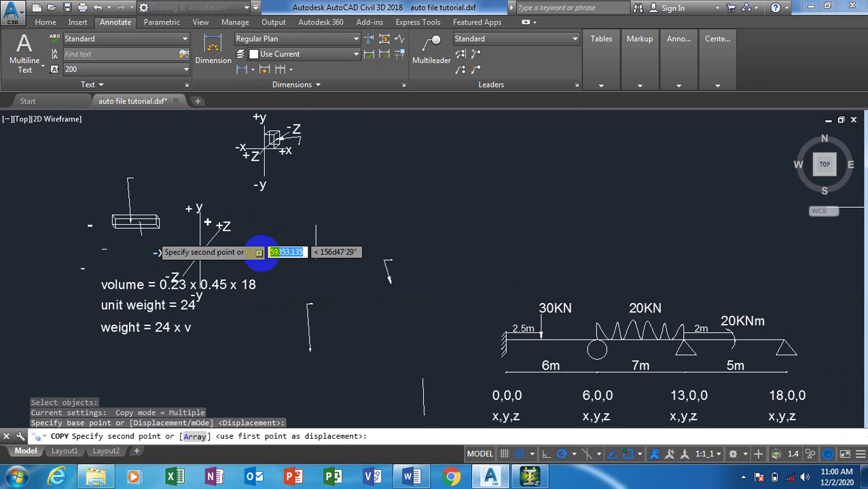
{"action": "scroll", "coordinate": [516, 339], "scroll_direction": "down", "scroll_amount": 1}
{"action": "scroll", "coordinate": [533, 331], "scroll_direction": "up", "scroll_amount": 4}
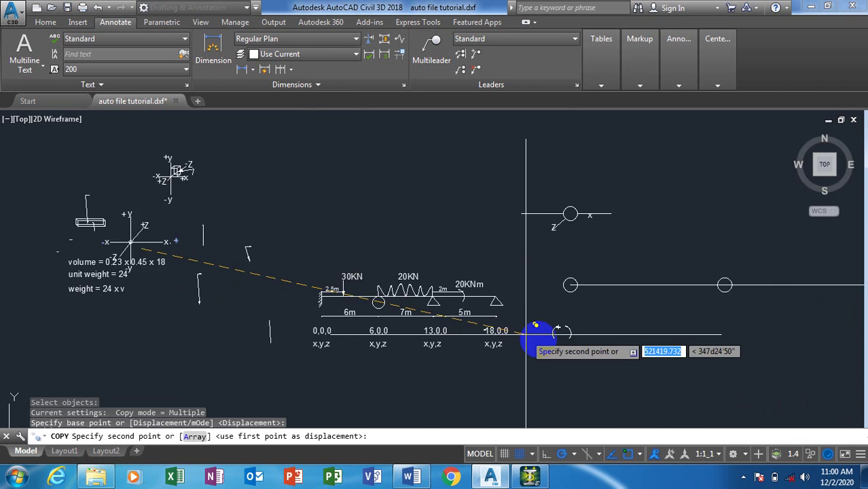
{"action": "left_click", "coordinate": [662, 342]}
{"action": "key", "text": "Escape"}
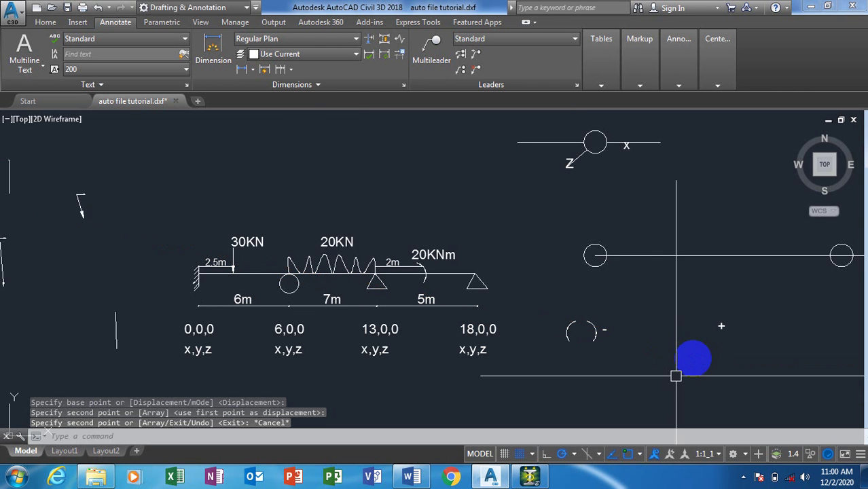
Move the copied plus sign to the outer side of the left-hand moment arc
{"action": "type", "text": "m"}
{"action": "key", "text": "Return"}
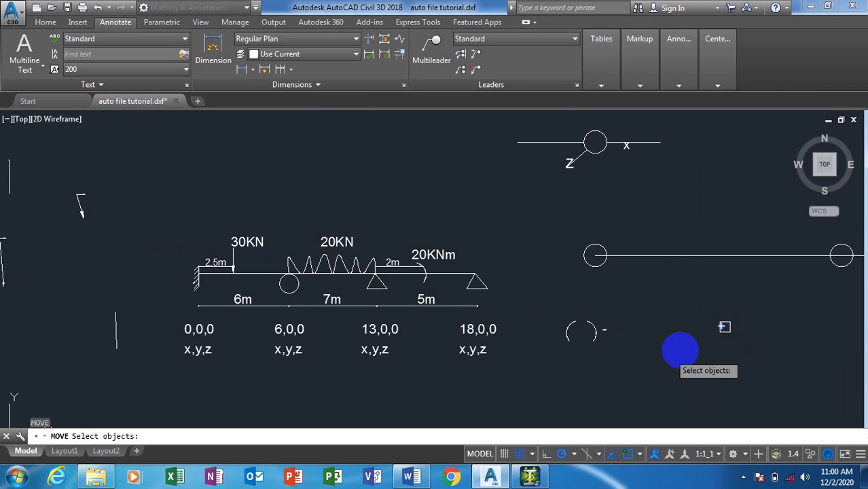
{"action": "left_click", "coordinate": [702, 335]}
{"action": "key", "text": "Return"}
{"action": "left_click", "coordinate": [702, 335]}
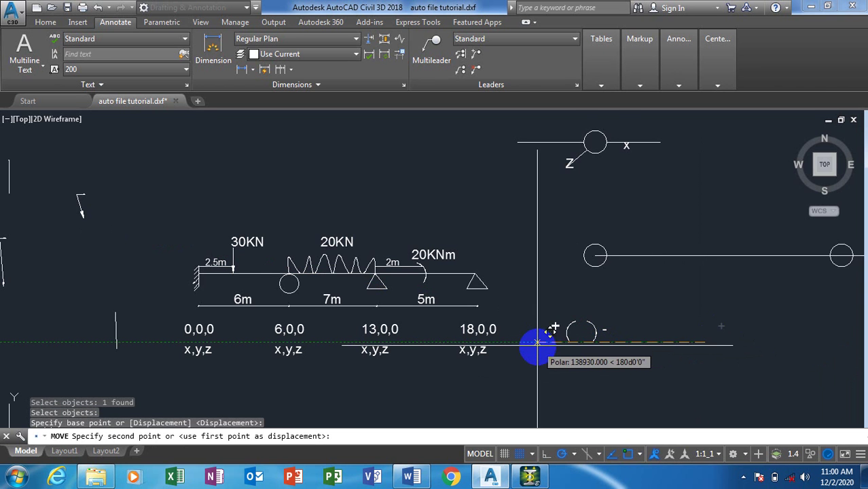
{"action": "left_click", "coordinate": [563, 347]}
{"action": "key", "text": "Escape"}
{"action": "scroll", "coordinate": [591, 343], "scroll_direction": "up", "scroll_amount": 4}
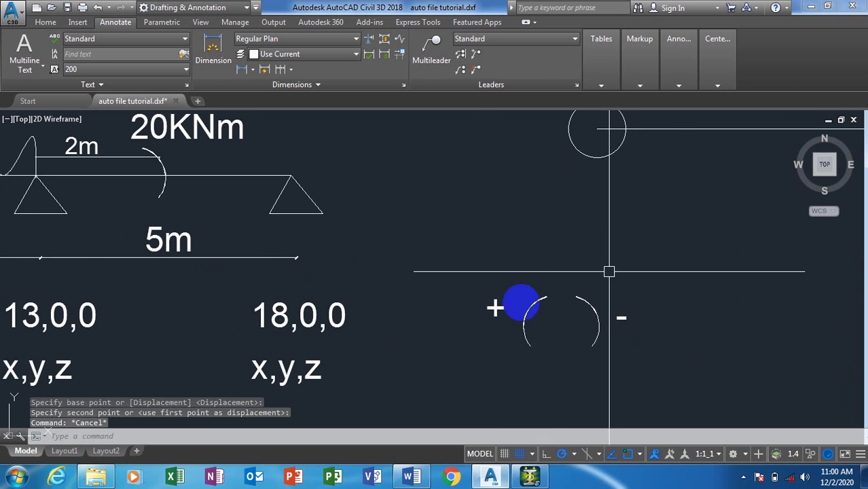
{"action": "scroll", "coordinate": [519, 305], "scroll_direction": "down", "scroll_amount": 4}
{"action": "scroll", "coordinate": [305, 239], "scroll_direction": "up", "scroll_amount": 4}
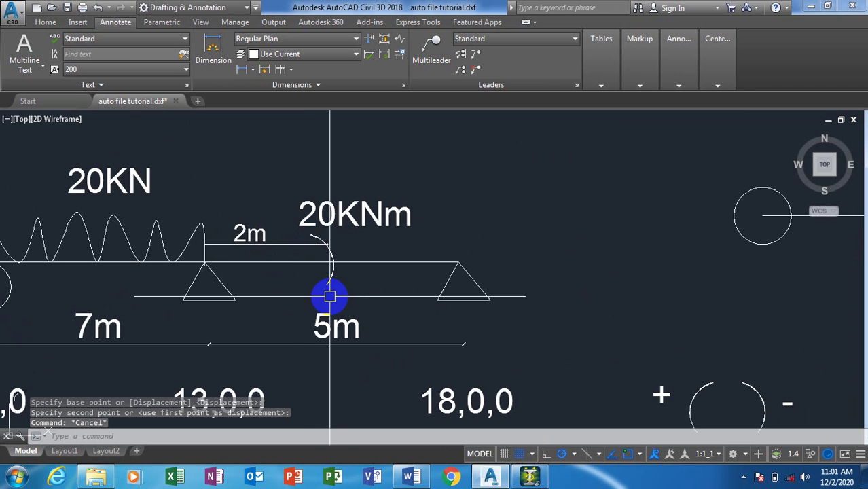
{"action": "scroll", "coordinate": [312, 280], "scroll_direction": "down", "scroll_amount": 3}
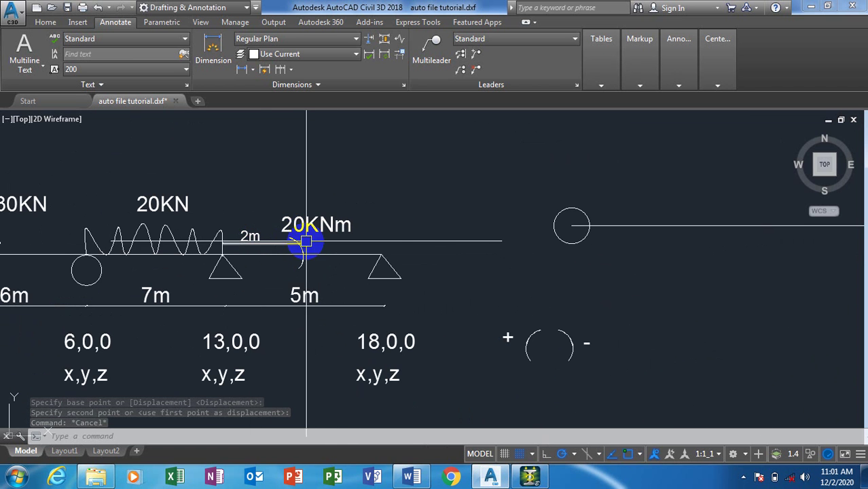
{"action": "scroll", "coordinate": [310, 281], "scroll_direction": "up", "scroll_amount": 2}
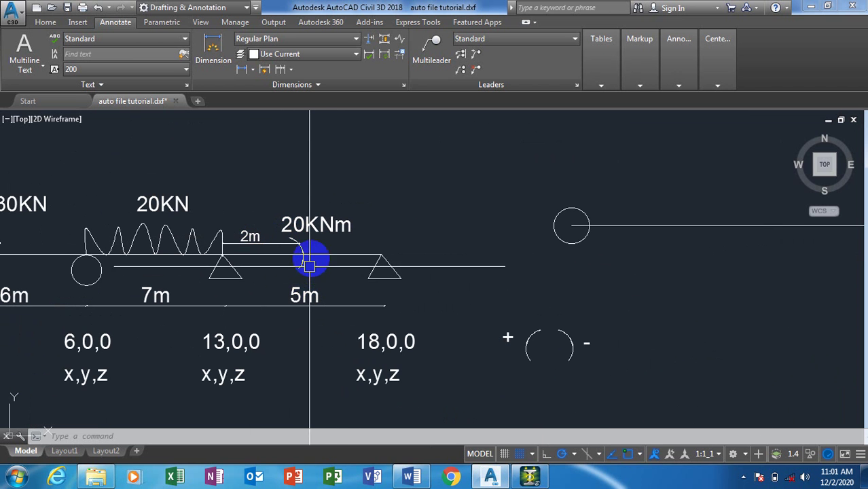
{"action": "left_click", "coordinate": [530, 475]}
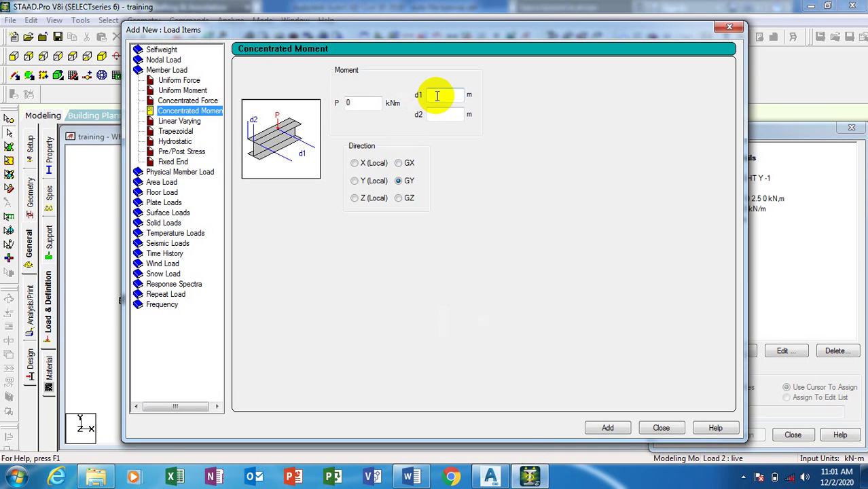
{"action": "double_click", "coordinate": [363, 101]}
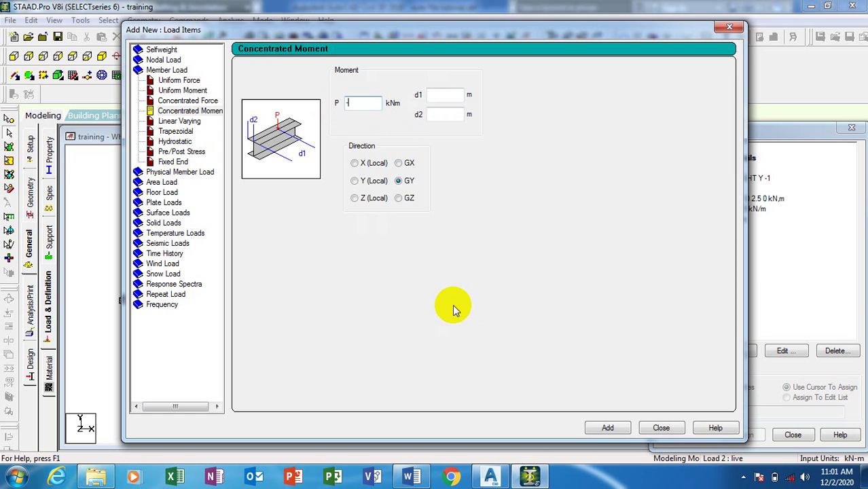
{"action": "left_click", "coordinate": [490, 475]}
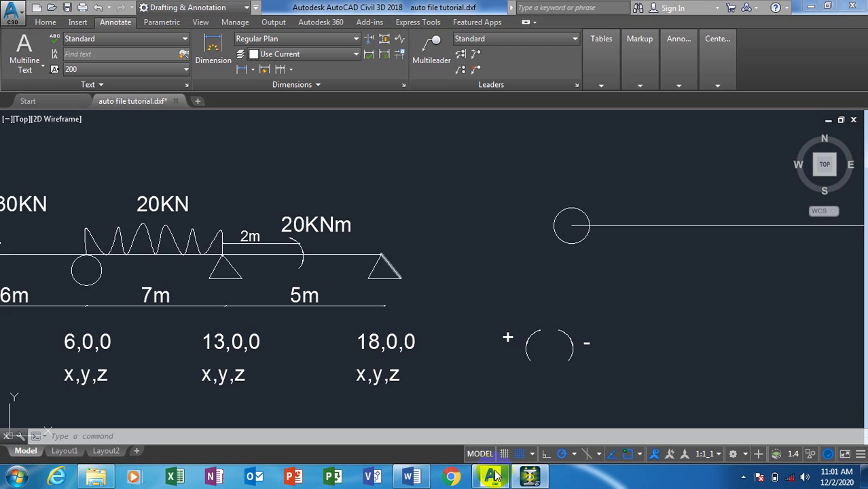
{"action": "left_click", "coordinate": [529, 478]}
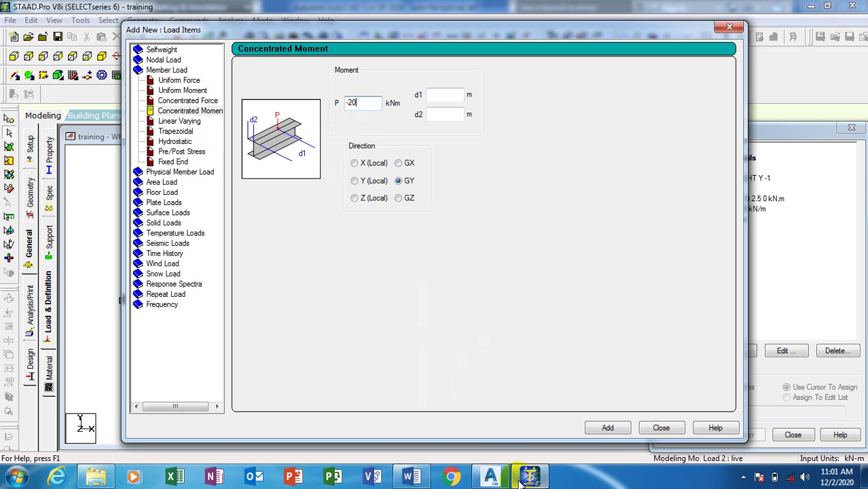
Accept the auto save and save the modified training structure
{"action": "left_click", "coordinate": [446, 95]}
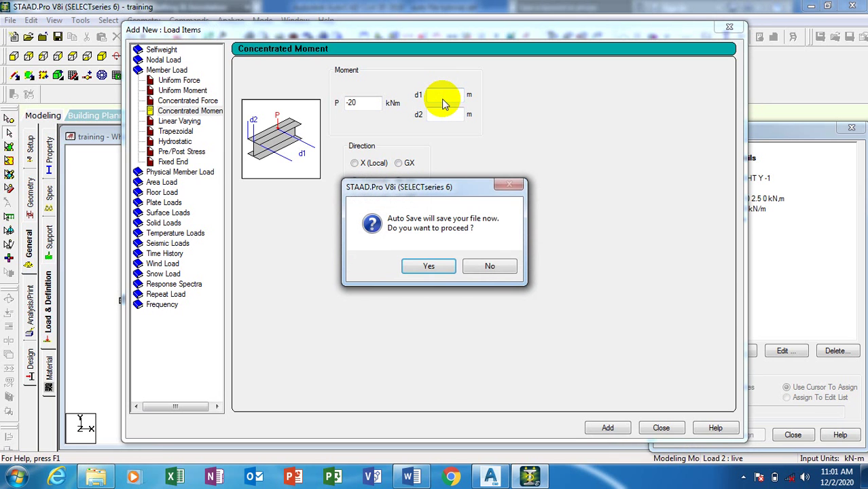
{"action": "left_click", "coordinate": [427, 267]}
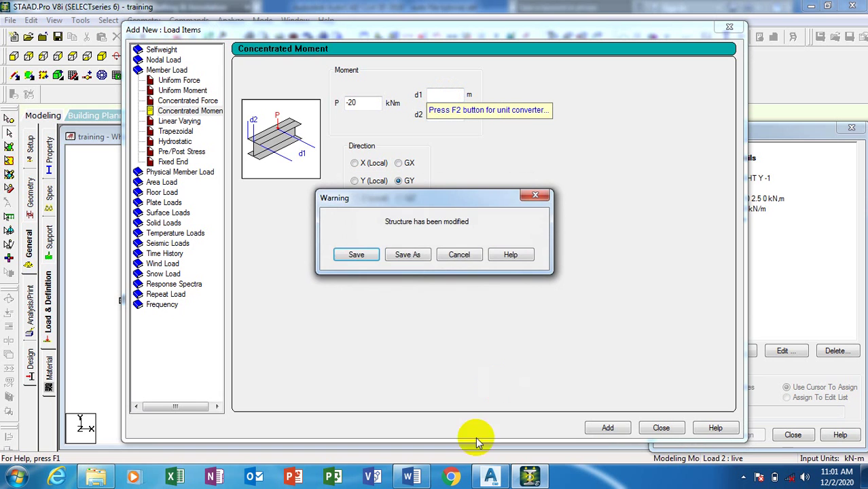
{"action": "left_click", "coordinate": [352, 256]}
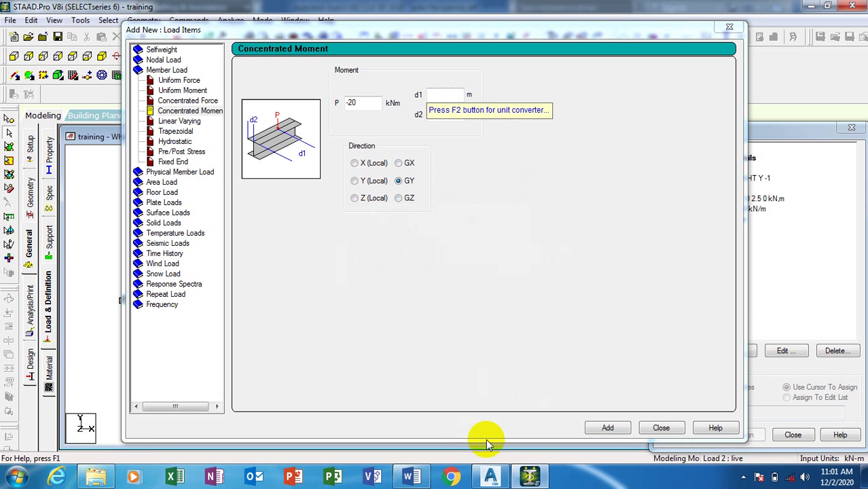
{"action": "left_click", "coordinate": [490, 476]}
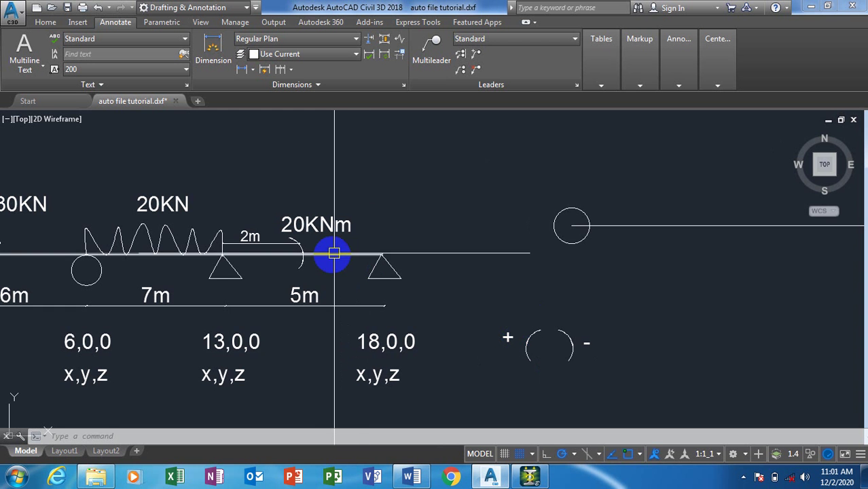
{"action": "left_click", "coordinate": [526, 477]}
{"action": "left_click", "coordinate": [444, 95]}
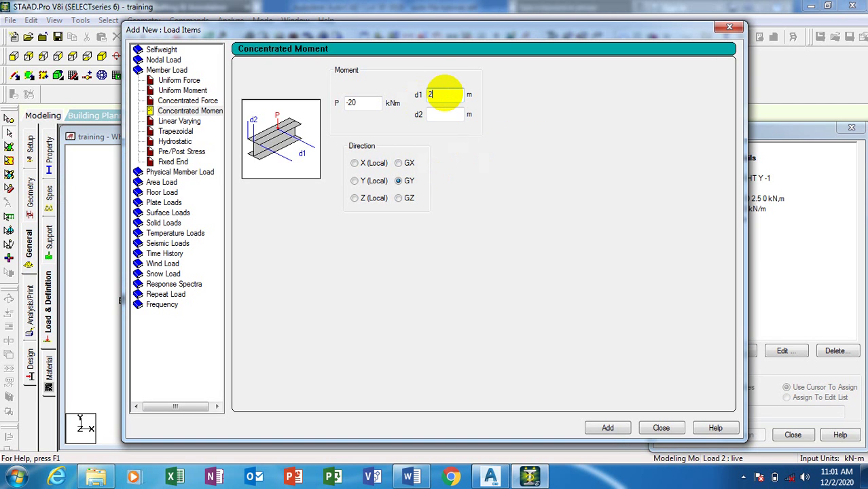
{"action": "type", "text": "2"}
{"action": "left_click", "coordinate": [449, 117]}
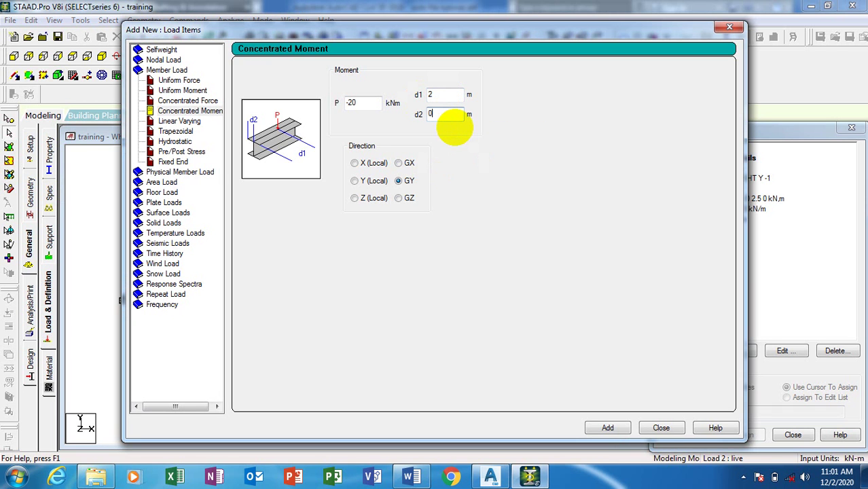
{"action": "left_click", "coordinate": [398, 199]}
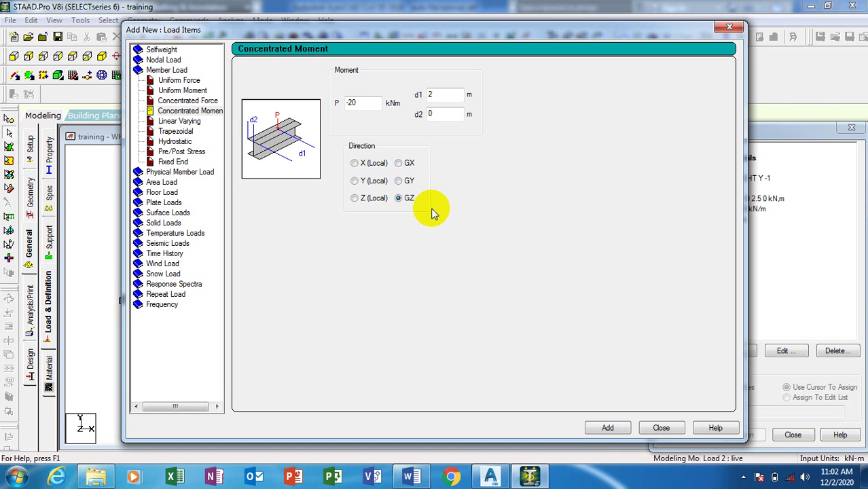
{"action": "left_click", "coordinate": [661, 428]}
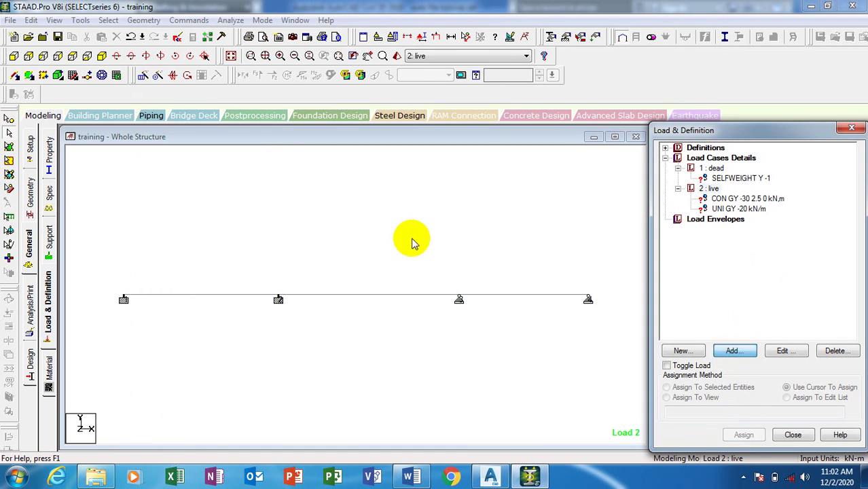
Start a concentrated moment member load for the live case and set its magnitude to -20 kNm, checking the sign against the AutoCAD Civil 3D sketch
{"action": "left_click", "coordinate": [720, 349]}
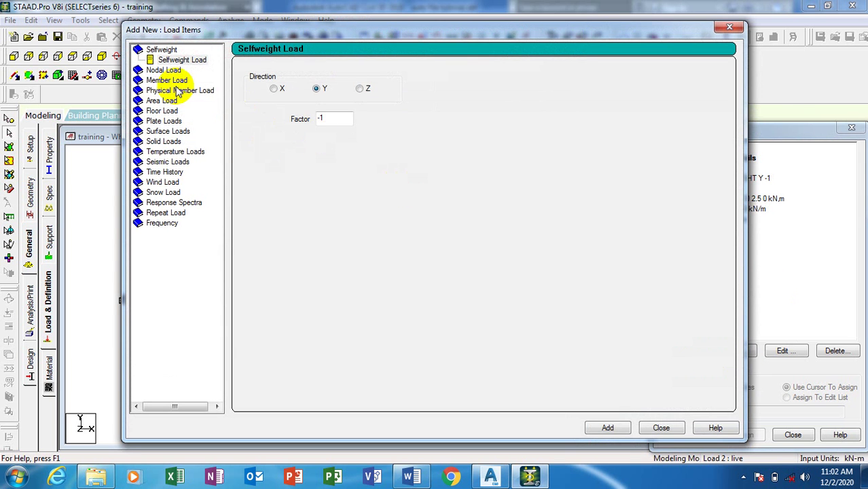
{"action": "left_click", "coordinate": [163, 68]}
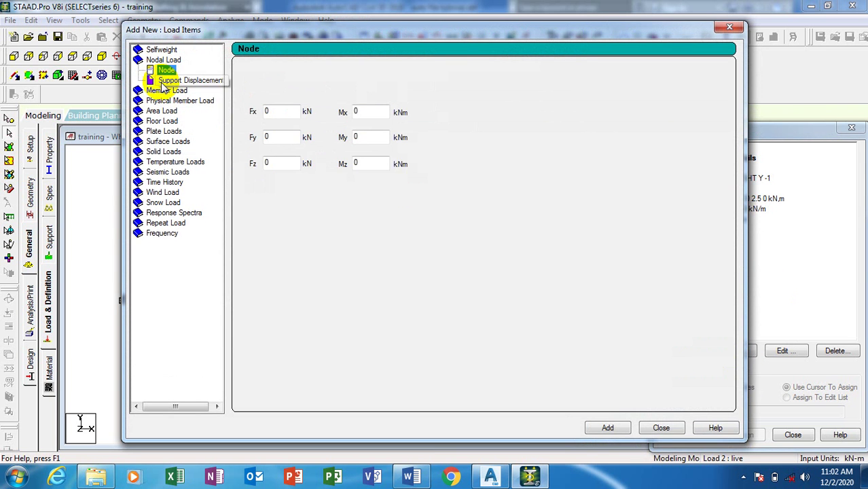
{"action": "left_click", "coordinate": [166, 91]}
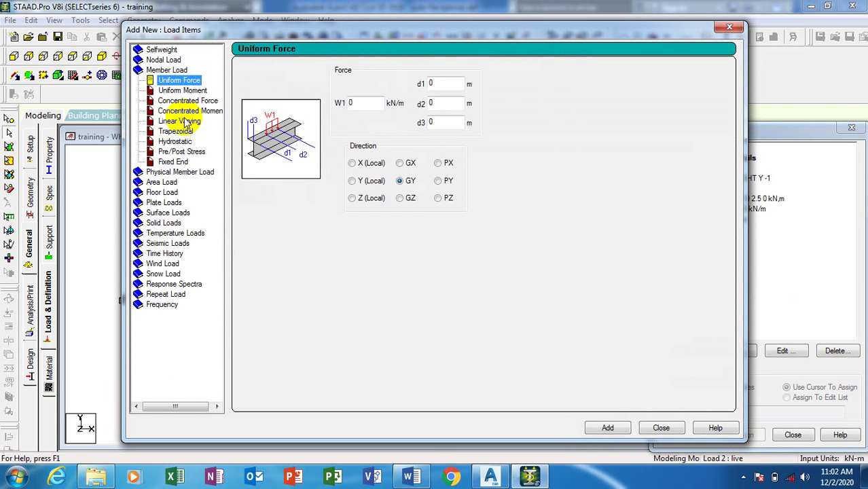
{"action": "left_click", "coordinate": [181, 111]}
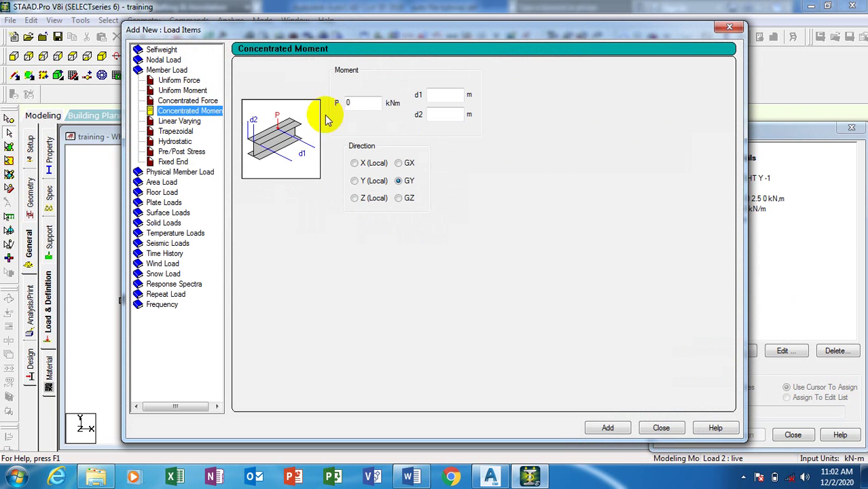
{"action": "left_click_drag", "start_coordinate": [358, 103], "coordinate": [330, 105]}
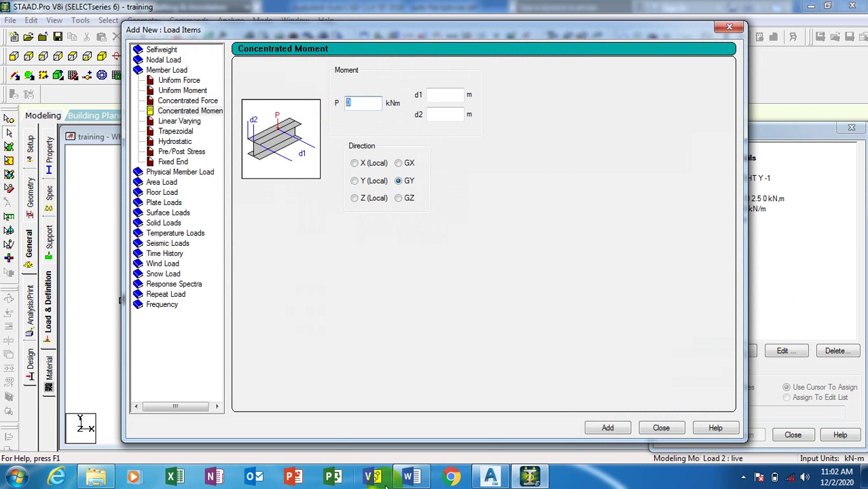
{"action": "mouse_move", "coordinate": [491, 477]}
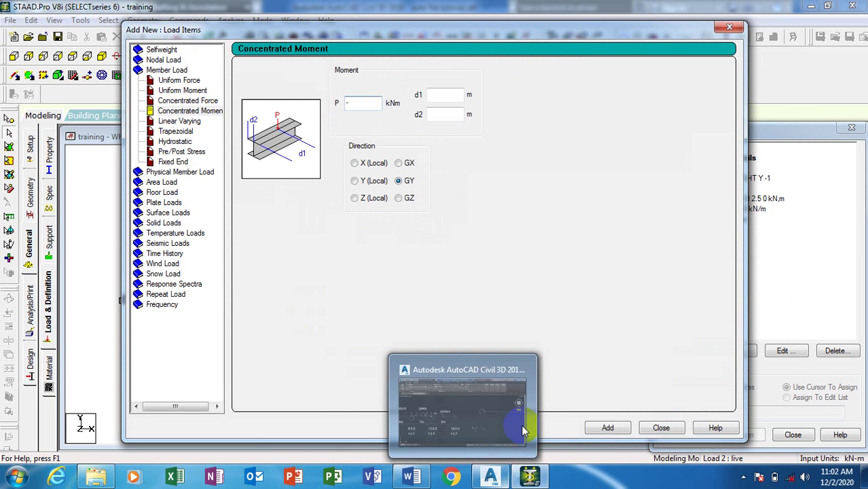
{"action": "left_click", "coordinate": [489, 450]}
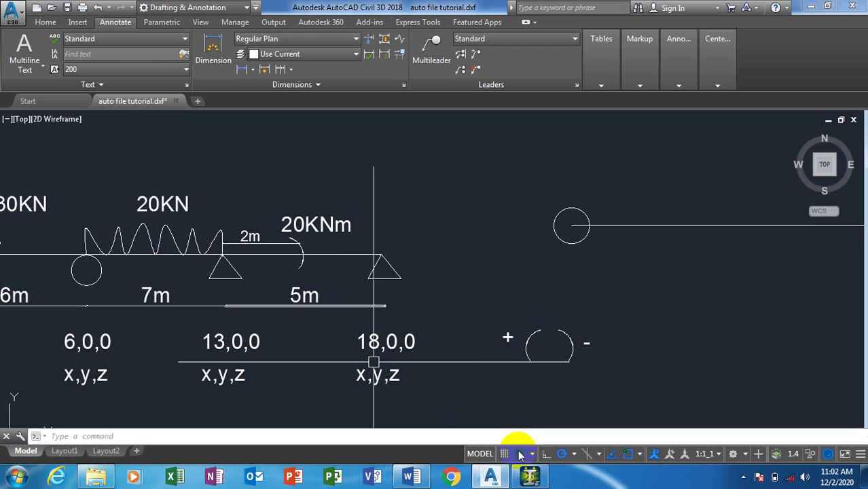
{"action": "left_click", "coordinate": [531, 478]}
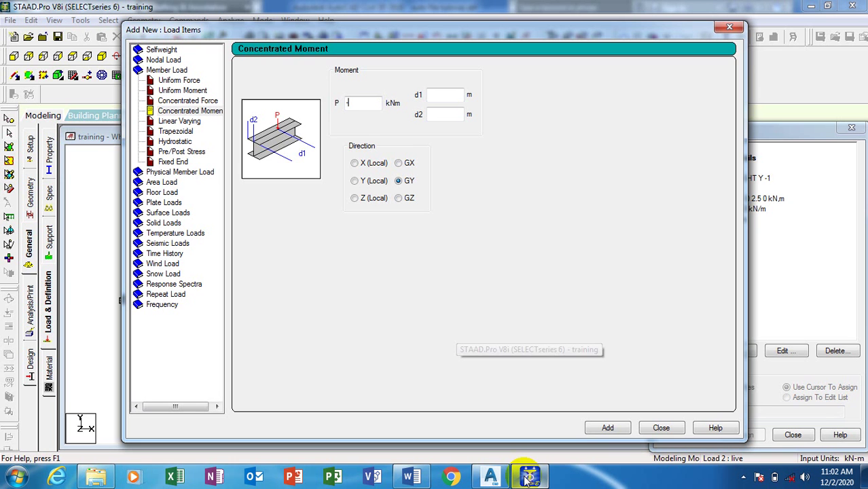
{"action": "left_click", "coordinate": [376, 99]}
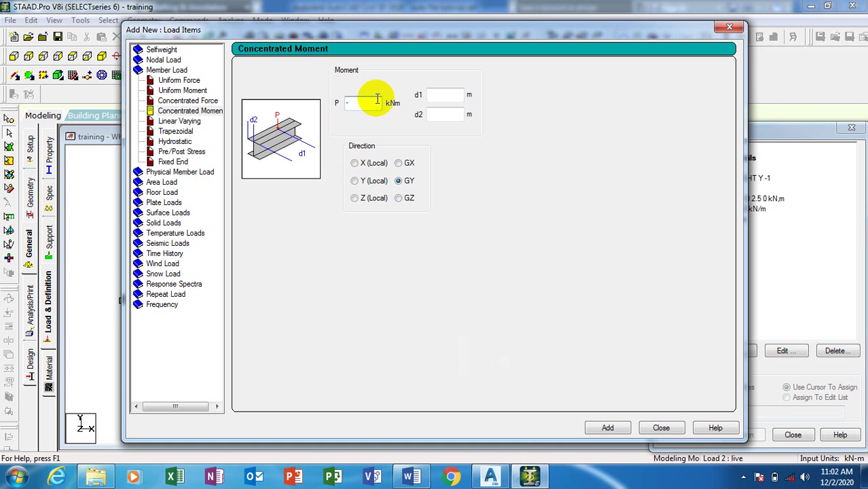
{"action": "type", "text": "-20"}
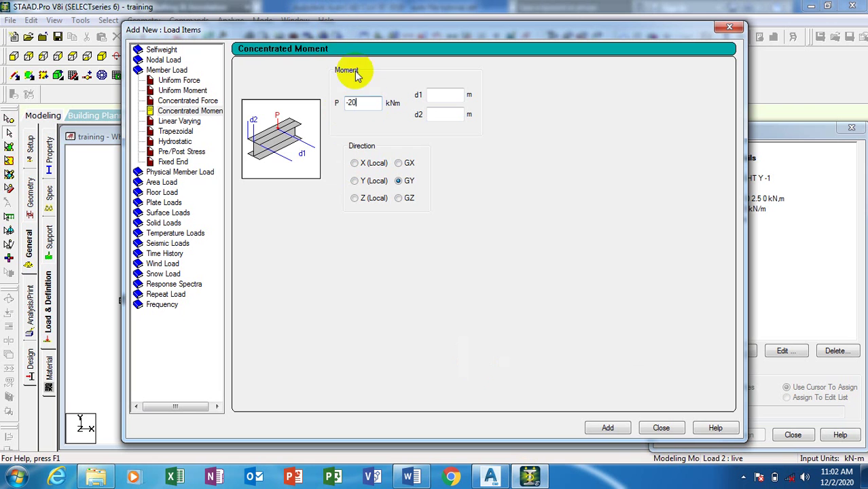
Set the concentrated moment's d1 to 2 m, d2 to 0 and direction to GZ, and add it to the live load case
{"action": "left_click", "coordinate": [446, 96]}
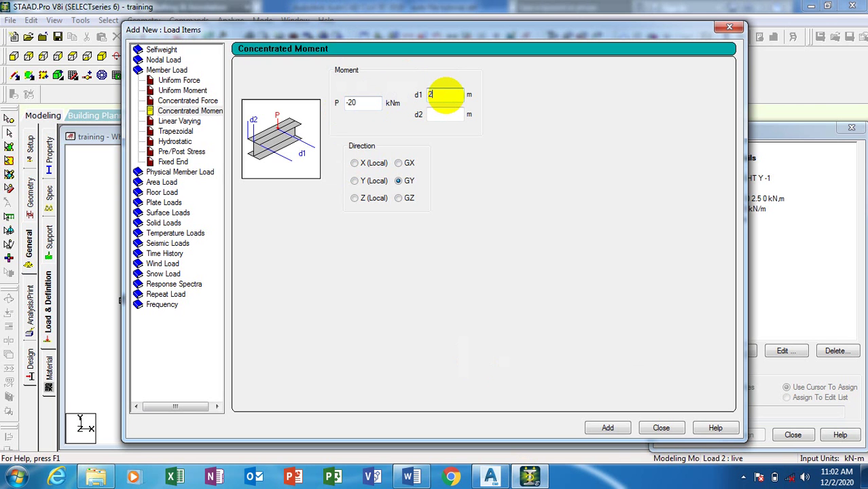
{"action": "left_click", "coordinate": [436, 114]}
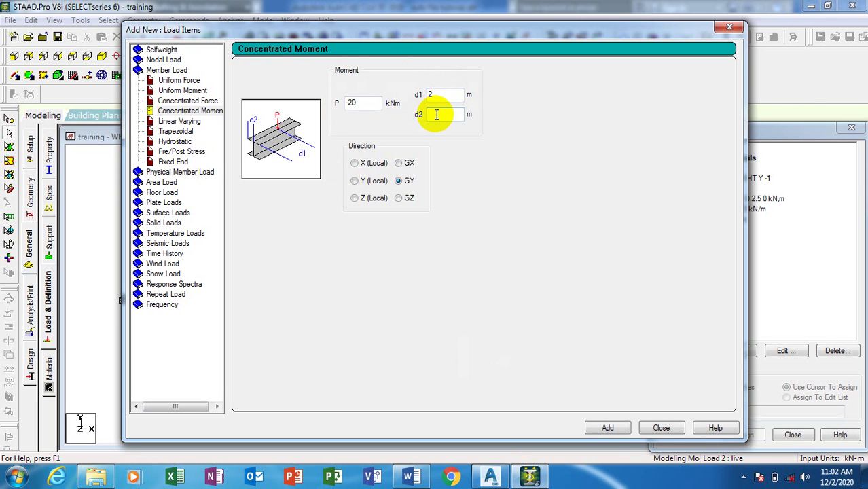
{"action": "left_click", "coordinate": [409, 200]}
{"action": "left_click", "coordinate": [603, 426]}
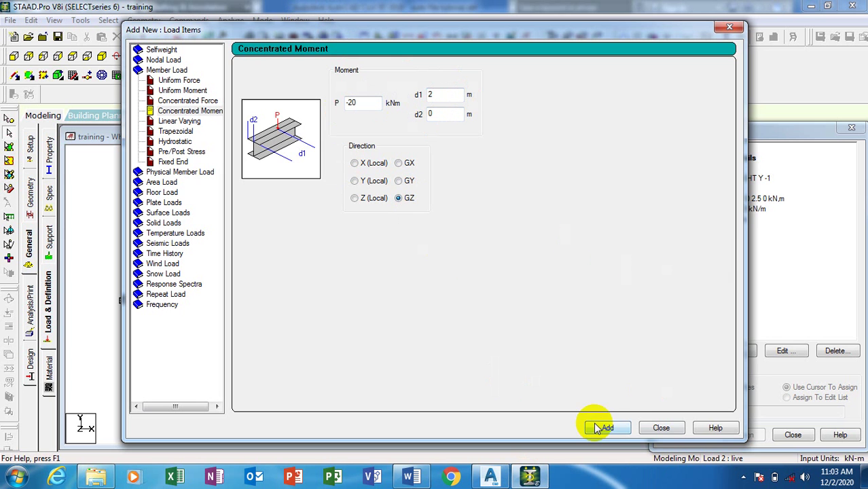
{"action": "left_click", "coordinate": [661, 428]}
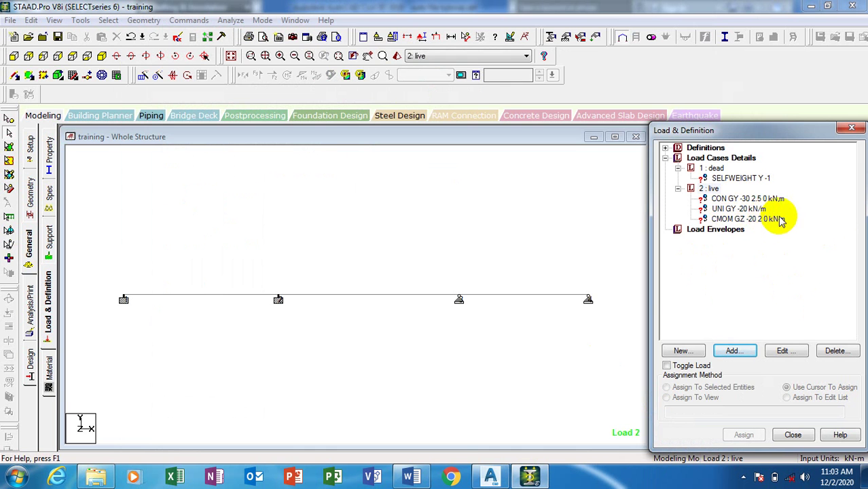
Assign the dead case's selfweight load to all beams in the view
{"action": "left_click", "coordinate": [735, 178]}
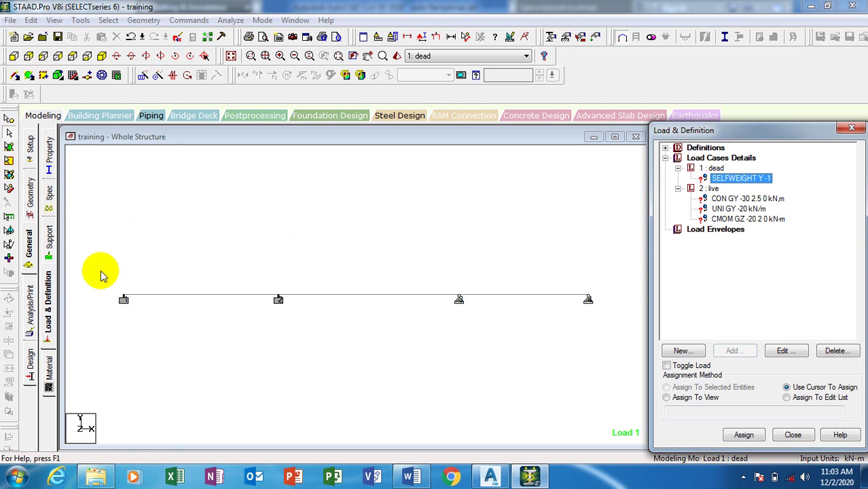
{"action": "left_click", "coordinate": [211, 307]}
{"action": "left_click_drag", "start_coordinate": [212, 307], "coordinate": [613, 314]}
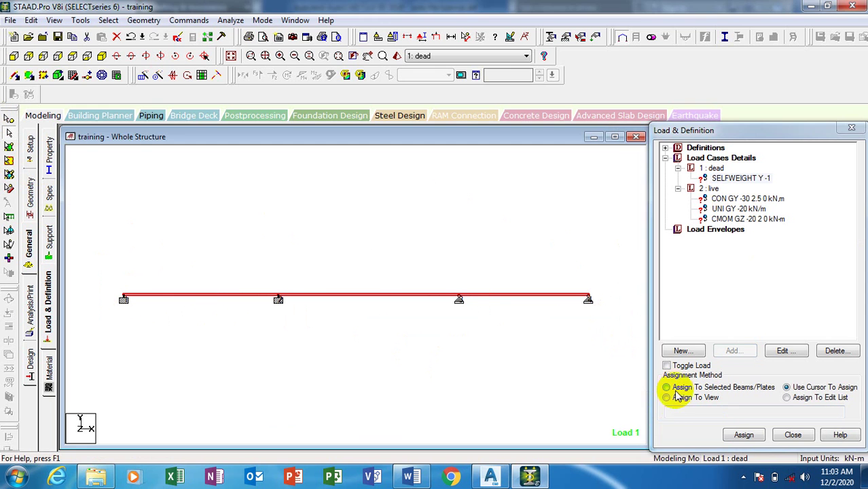
{"action": "left_click", "coordinate": [678, 398]}
{"action": "left_click", "coordinate": [744, 435]}
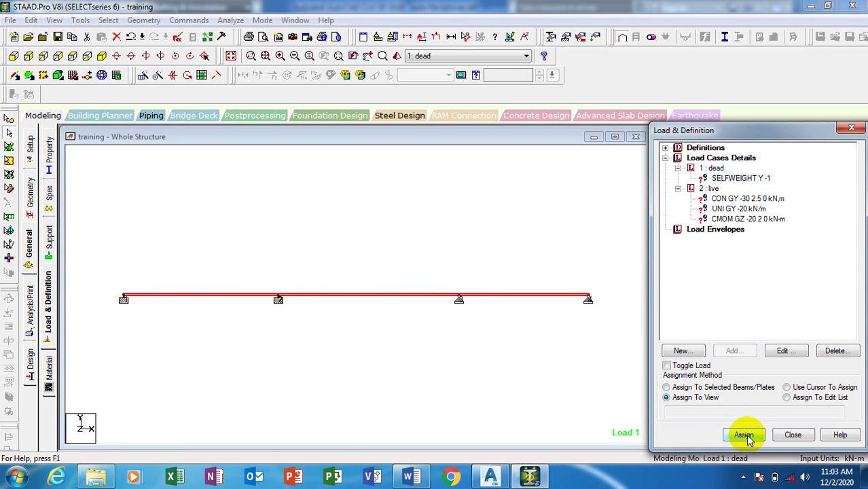
{"action": "left_click", "coordinate": [720, 320]}
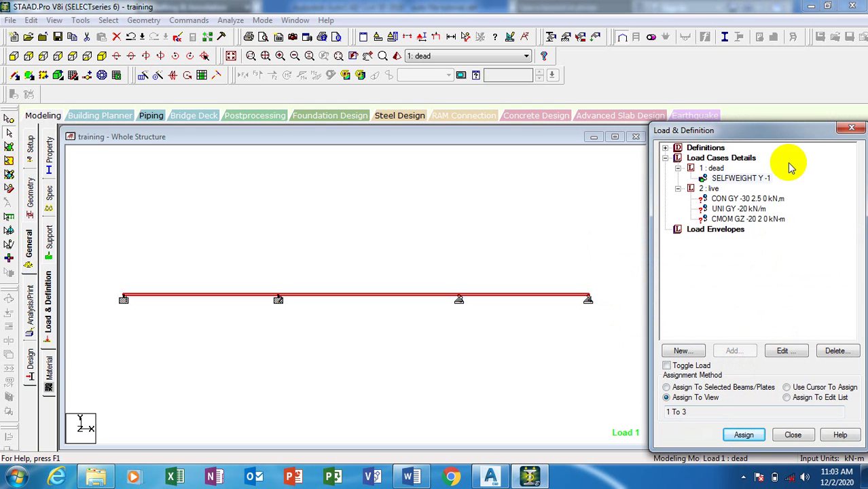
Clear the beam selection and check the AutoCAD Civil 3D sketch for the span and distance of the point load, returning to STAAD.Pro
{"action": "left_click", "coordinate": [424, 320]}
{"action": "left_click", "coordinate": [232, 297]}
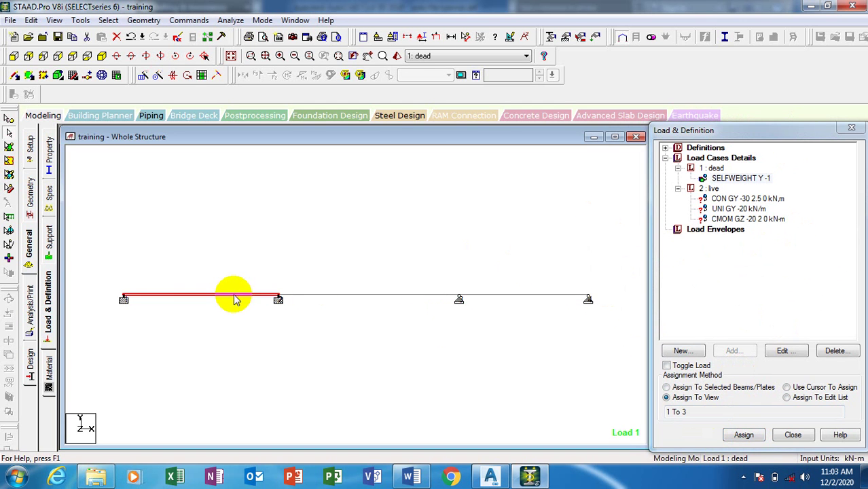
{"action": "left_click", "coordinate": [324, 329]}
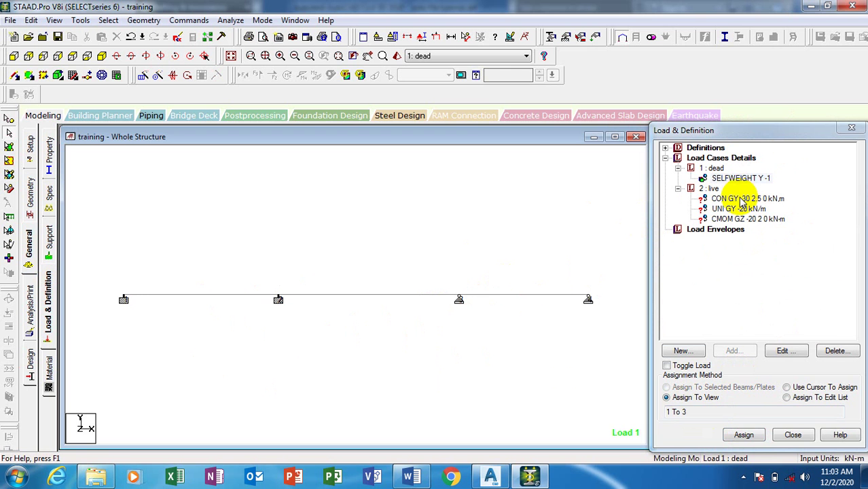
{"action": "left_click", "coordinate": [532, 476]}
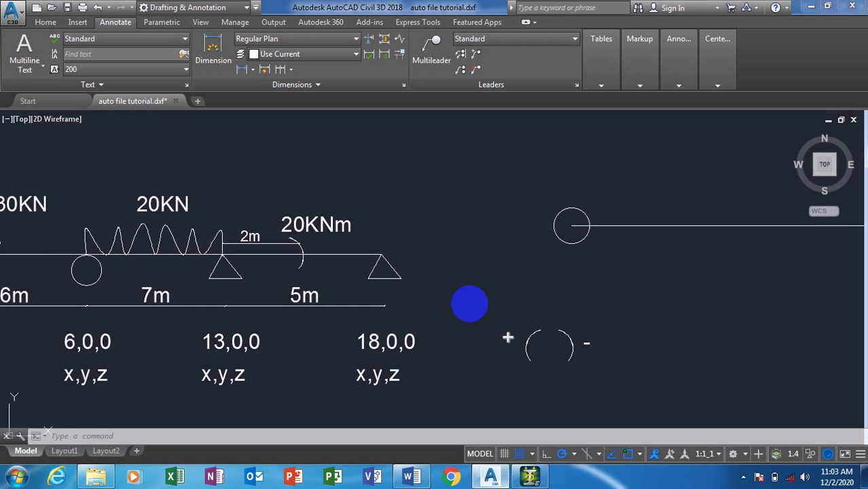
{"action": "scroll", "coordinate": [634, 279], "scroll_direction": "down", "scroll_amount": 2}
{"action": "scroll", "coordinate": [155, 255], "scroll_direction": "up", "scroll_amount": 2}
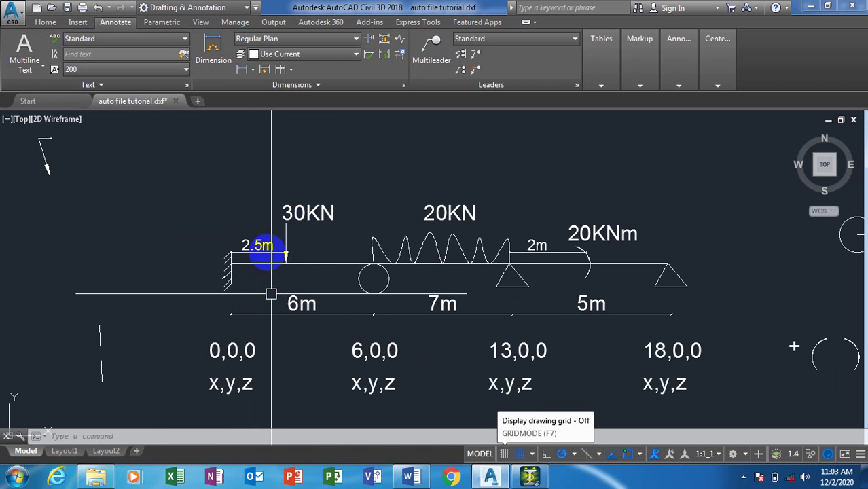
{"action": "left_click", "coordinate": [536, 480]}
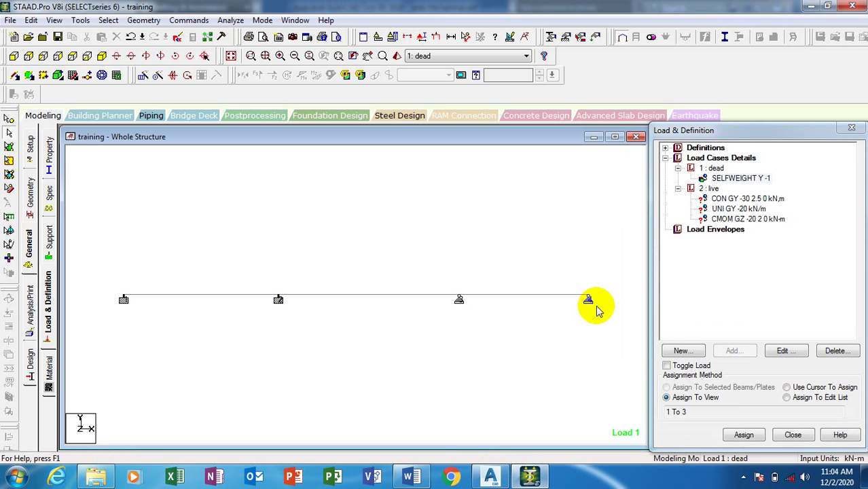
Assign the -30 kN concentrated load of the live case to the first span, using the selected beams method
{"action": "left_click", "coordinate": [748, 199]}
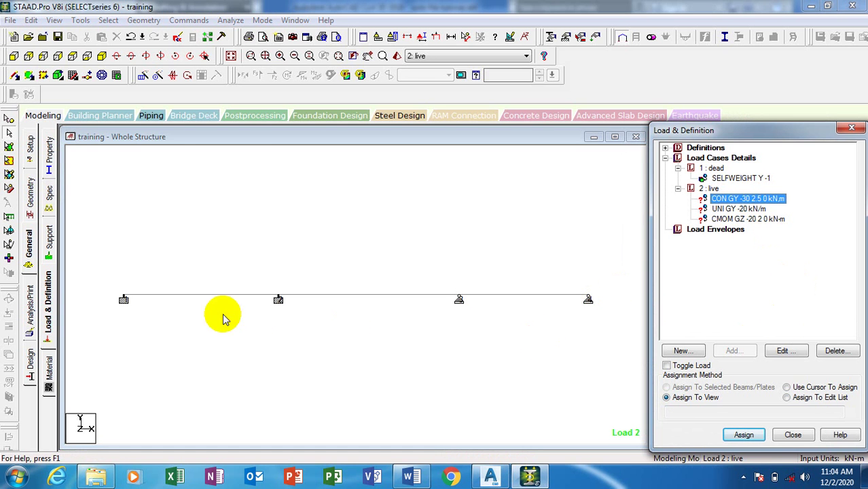
{"action": "left_click", "coordinate": [184, 296]}
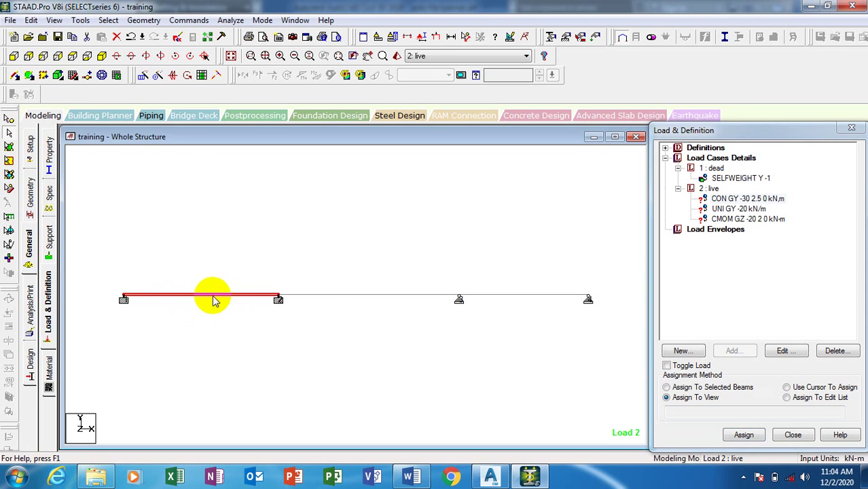
{"action": "left_click", "coordinate": [719, 198]}
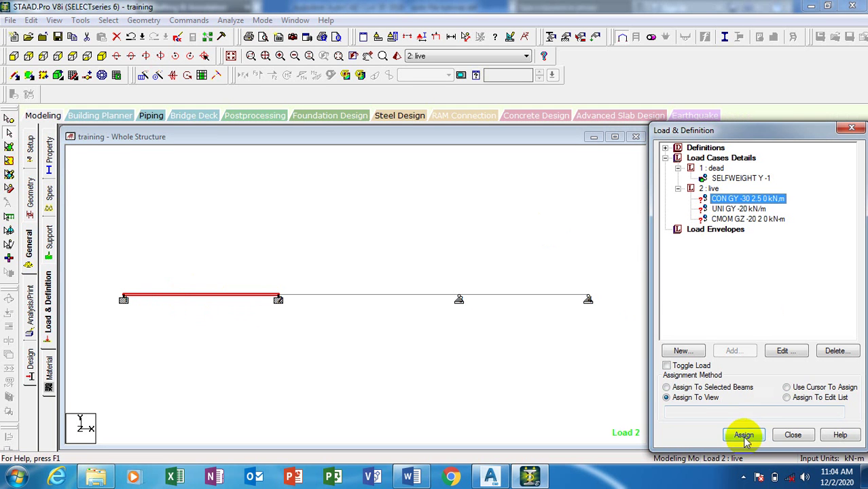
{"action": "left_click", "coordinate": [697, 388]}
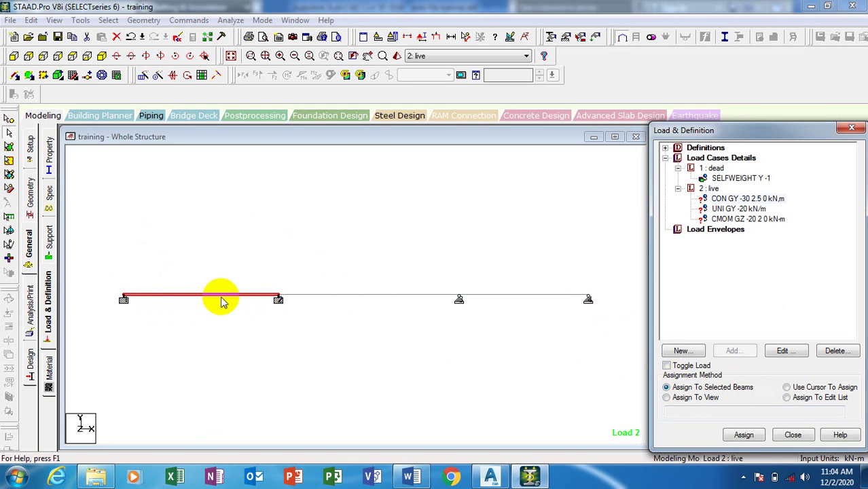
{"action": "left_click", "coordinate": [720, 199]}
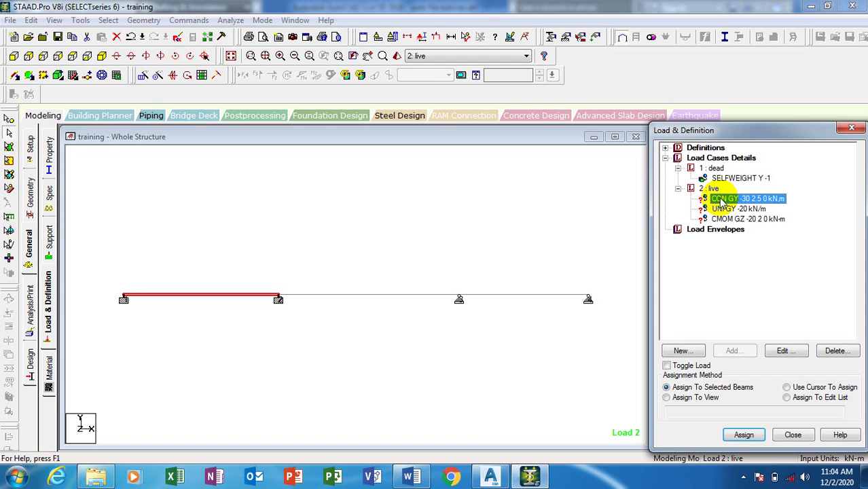
{"action": "left_click", "coordinate": [742, 435]}
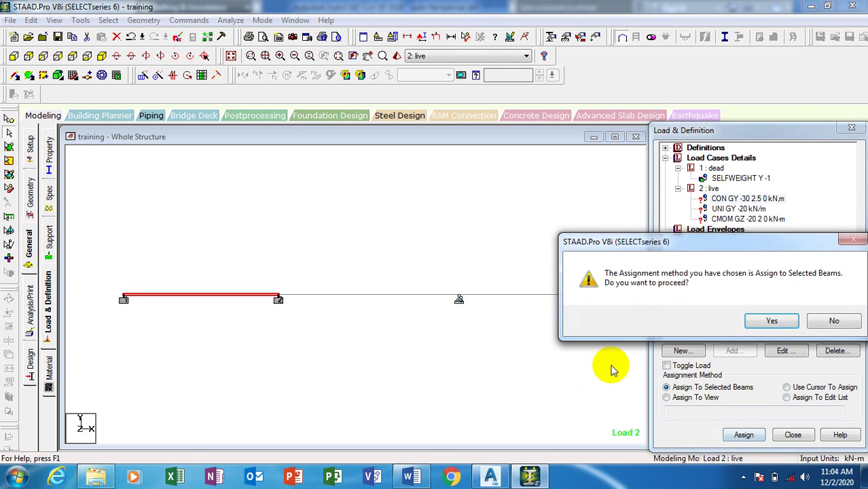
{"action": "left_click", "coordinate": [768, 322]}
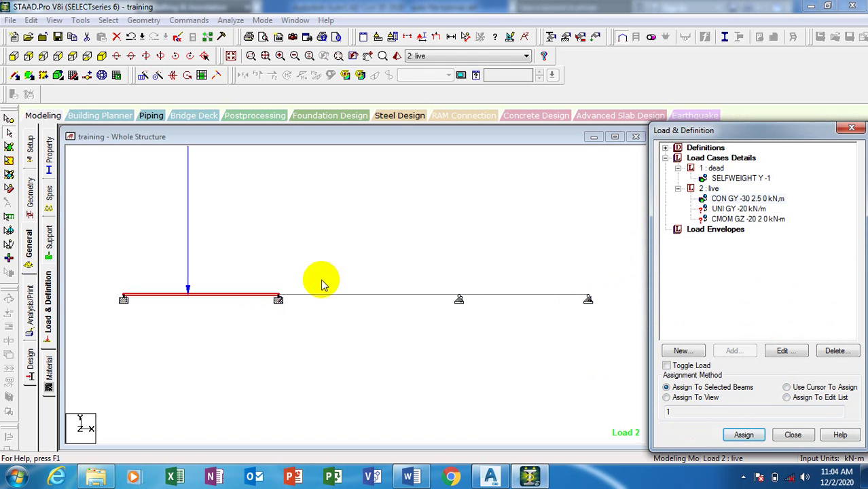
{"action": "left_click", "coordinate": [223, 218]}
Set the point force diagram scale to 20 kN per m with changes applied immediately, shortening the load arrow
{"action": "scroll", "coordinate": [274, 273], "scroll_direction": "down", "scroll_amount": 2}
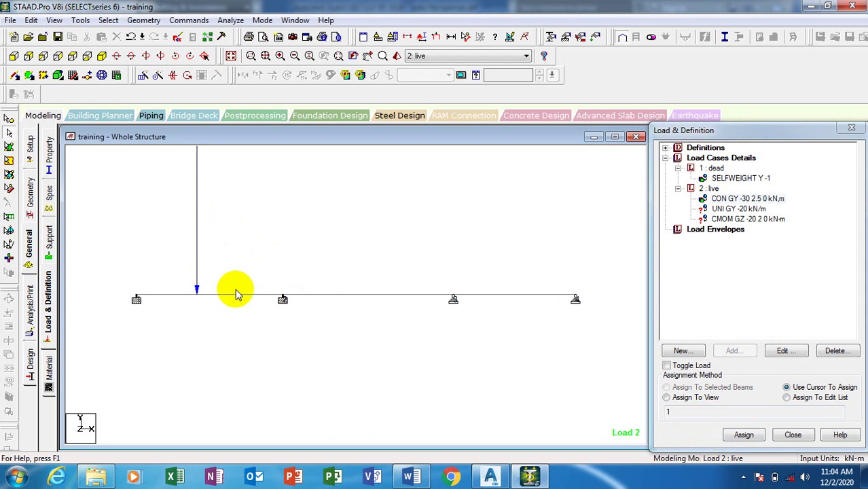
{"action": "scroll", "coordinate": [224, 272], "scroll_direction": "down", "scroll_amount": 1}
{"action": "scroll", "coordinate": [205, 241], "scroll_direction": "up", "scroll_amount": 2}
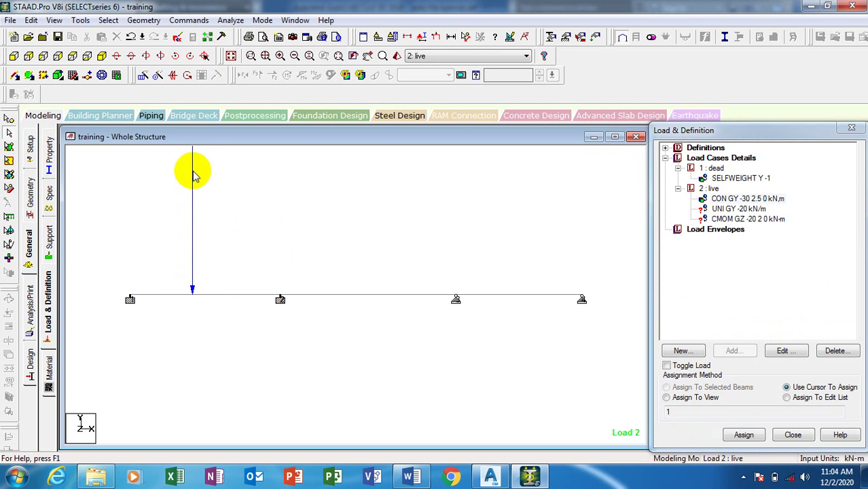
{"action": "left_click", "coordinate": [421, 37]}
{"action": "left_click", "coordinate": [472, 71]}
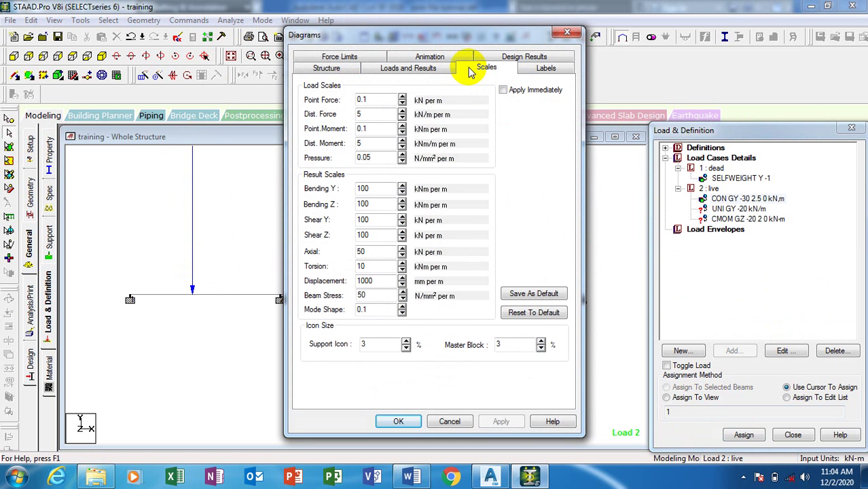
{"action": "left_click", "coordinate": [502, 91]}
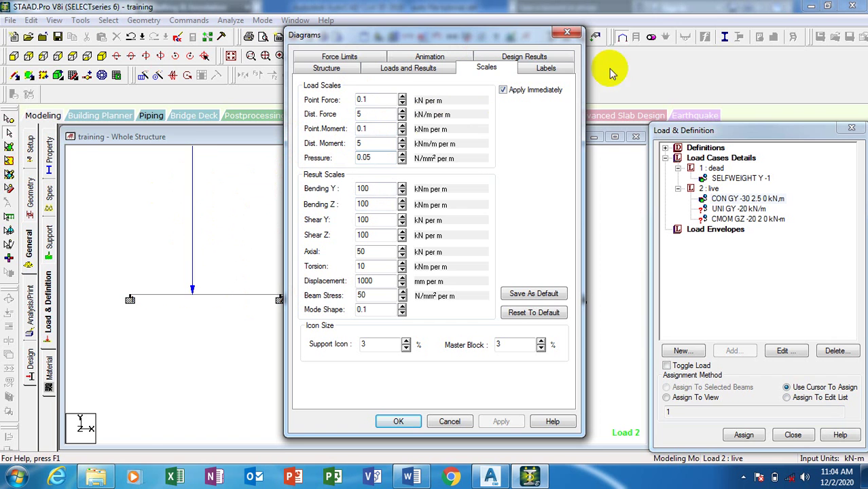
{"action": "left_click", "coordinate": [402, 96]}
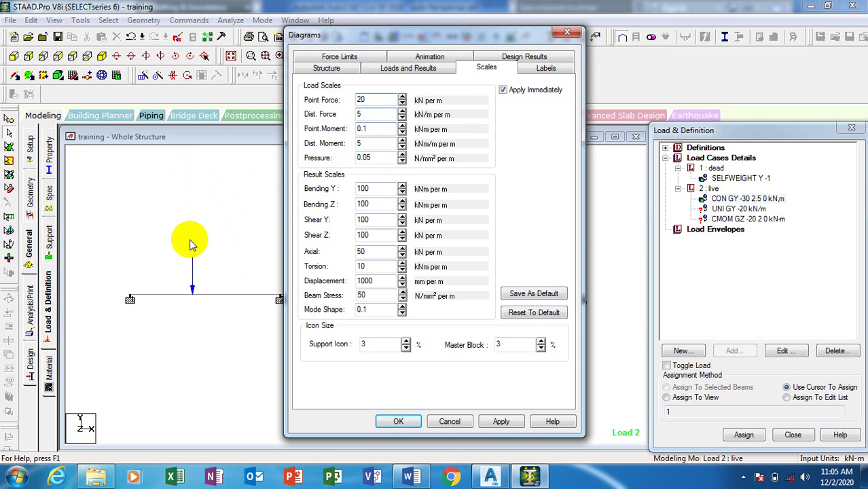
Apply the point force scale setting and close the diagram settings
{"action": "left_click", "coordinate": [500, 421]}
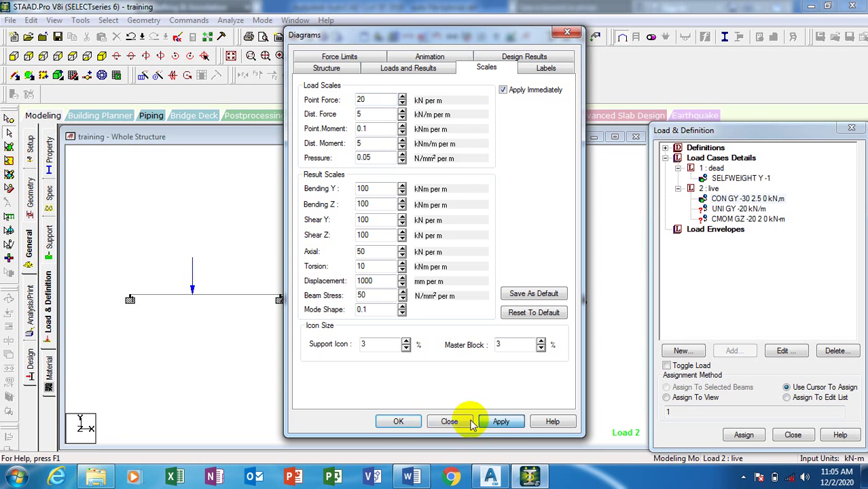
{"action": "left_click", "coordinate": [389, 419]}
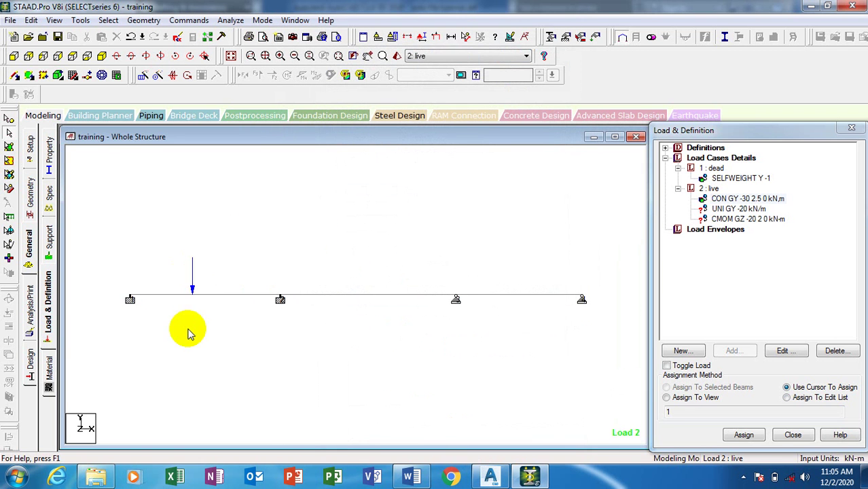
Turn on the node point and load value labels for the beam diagram
{"action": "scroll", "coordinate": [189, 330], "scroll_direction": "up", "scroll_amount": 3}
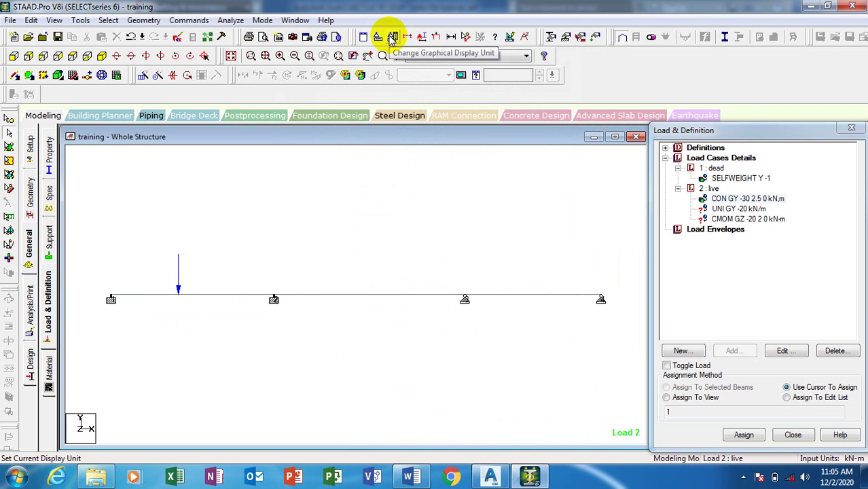
{"action": "left_click", "coordinate": [423, 38]}
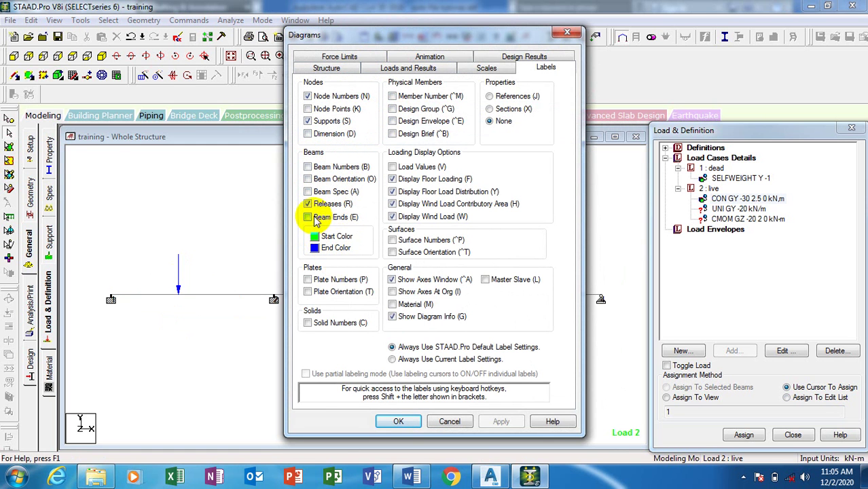
{"action": "left_click", "coordinate": [308, 120]}
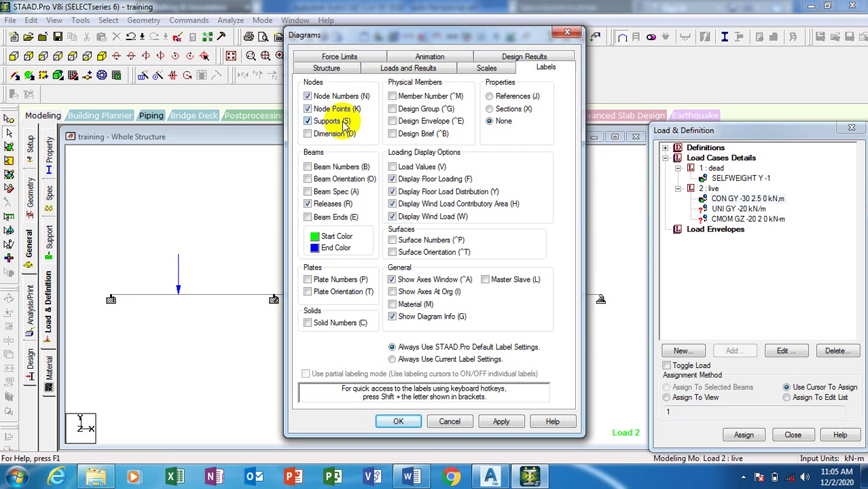
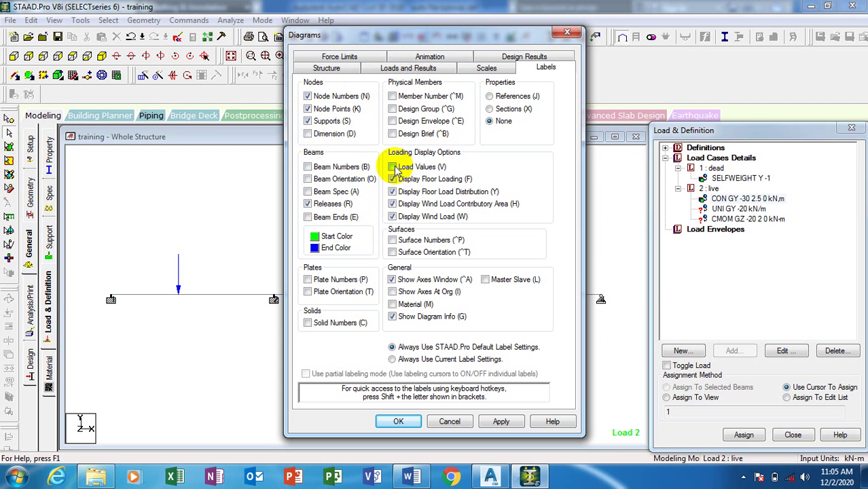
{"action": "left_click", "coordinate": [501, 421]}
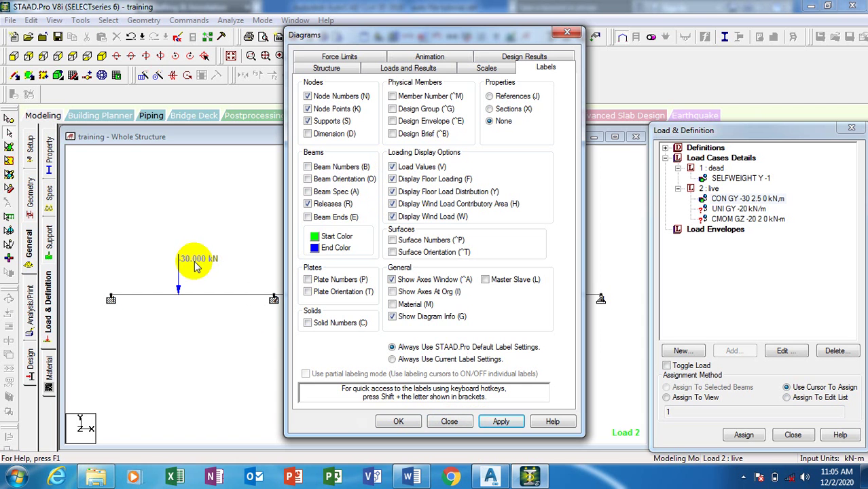
{"action": "left_click", "coordinate": [398, 421]}
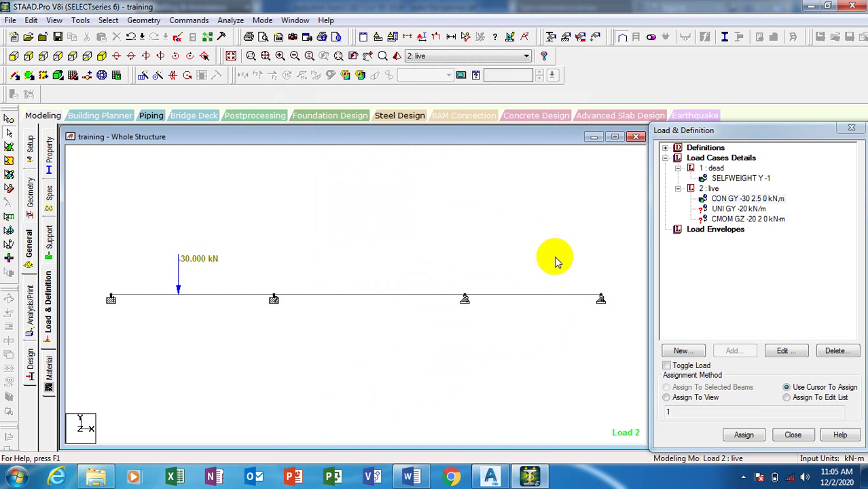
Assign the live case's -20 kN/m uniform load to the middle span, using the selected beams method
{"action": "left_click", "coordinate": [360, 296]}
{"action": "left_click", "coordinate": [739, 208]}
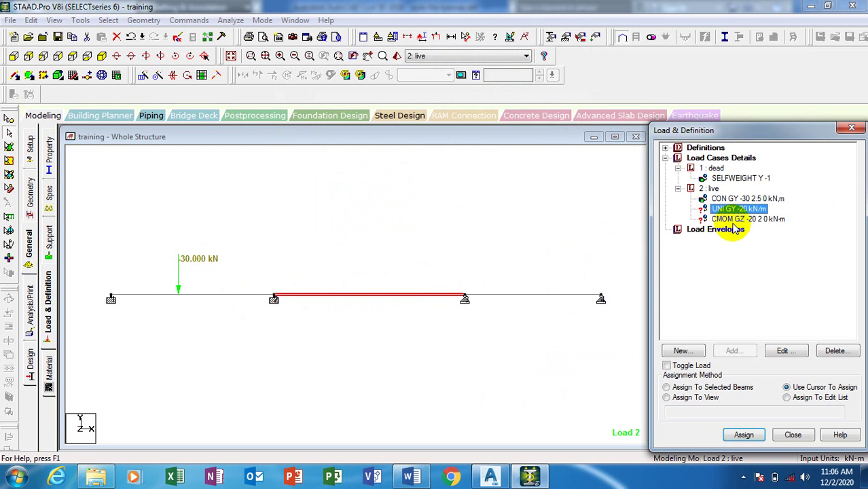
{"action": "left_click", "coordinate": [667, 387]}
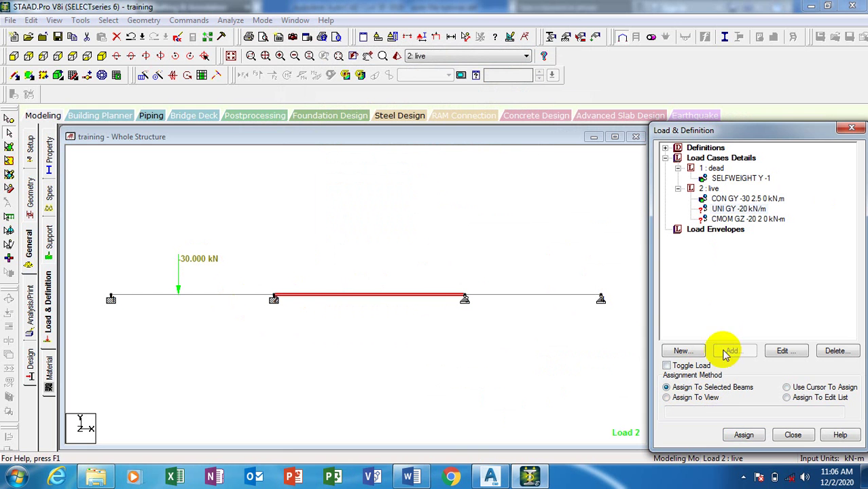
{"action": "left_click", "coordinate": [744, 436]}
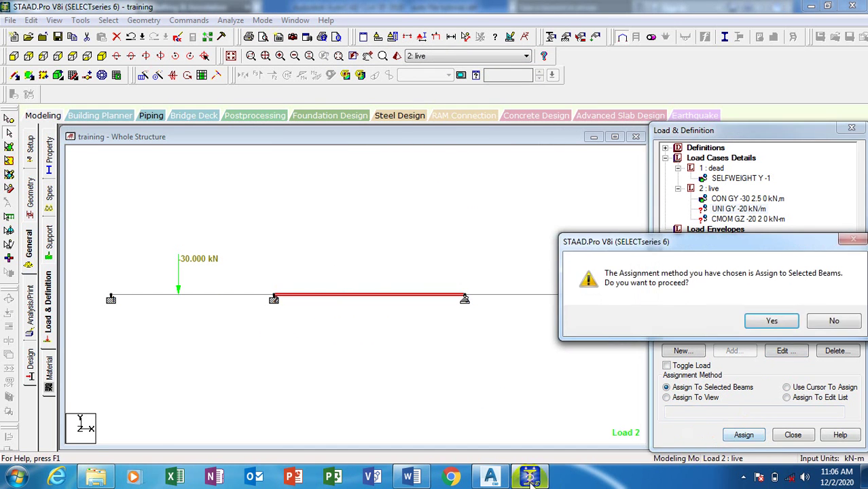
{"action": "left_click", "coordinate": [715, 320]}
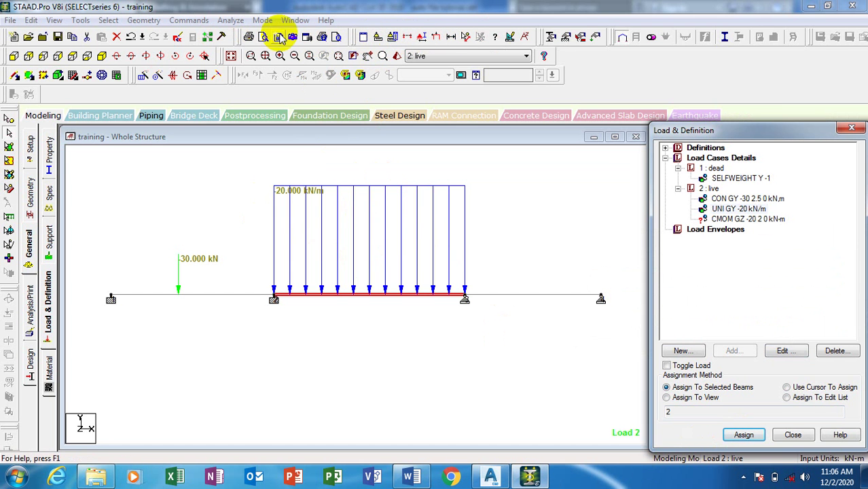
Set the distributed force diagram scale to 20 kN/m per m
{"action": "left_click", "coordinate": [421, 38]}
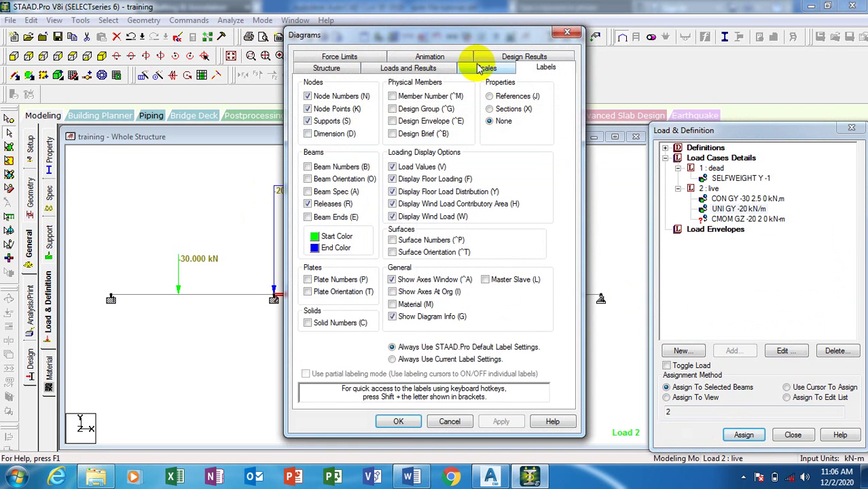
{"action": "left_click", "coordinate": [481, 66]}
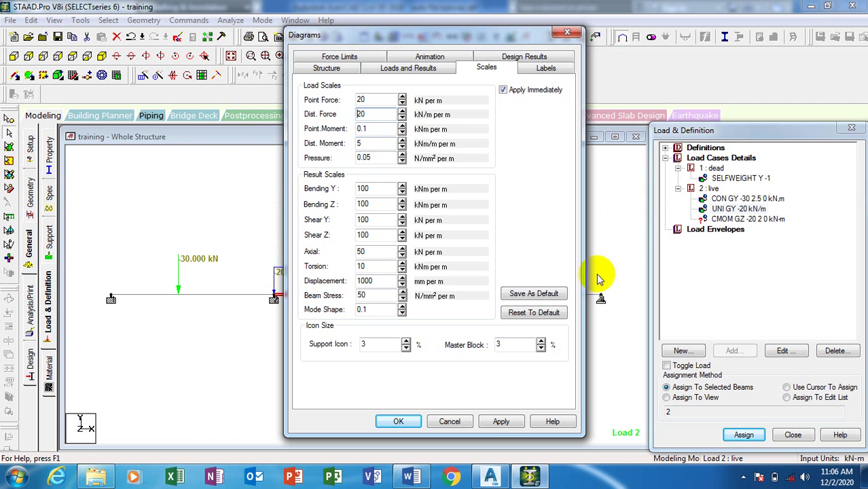
{"action": "left_click", "coordinate": [501, 421]}
{"action": "left_click", "coordinate": [394, 421]}
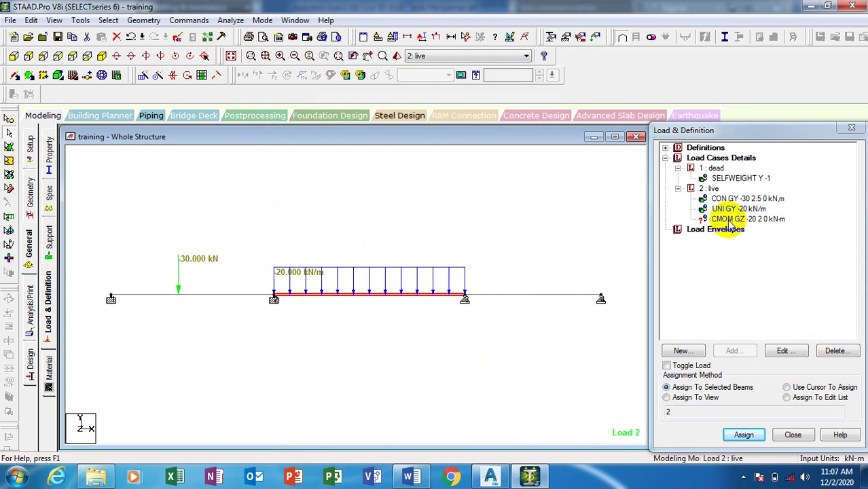
Assign the live case's -20 kN-m concentrated moment to the third span with the selected beams method, and clear the beam selection
{"action": "left_click", "coordinate": [523, 295]}
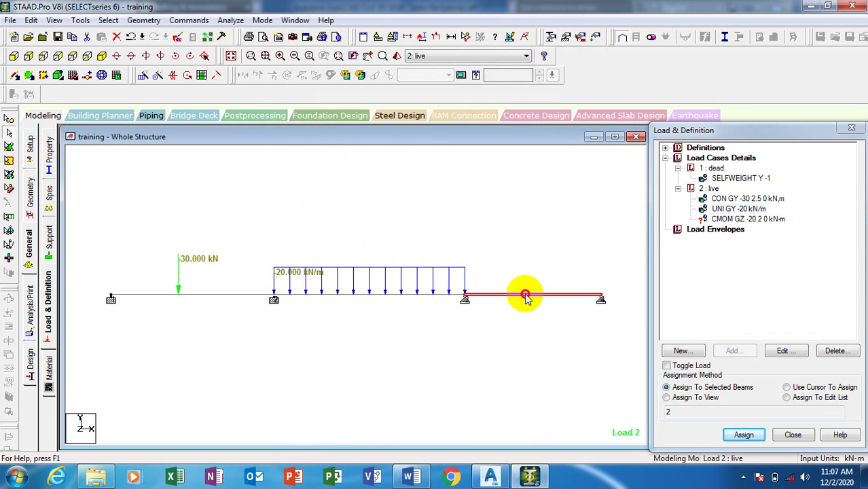
{"action": "left_click", "coordinate": [747, 220]}
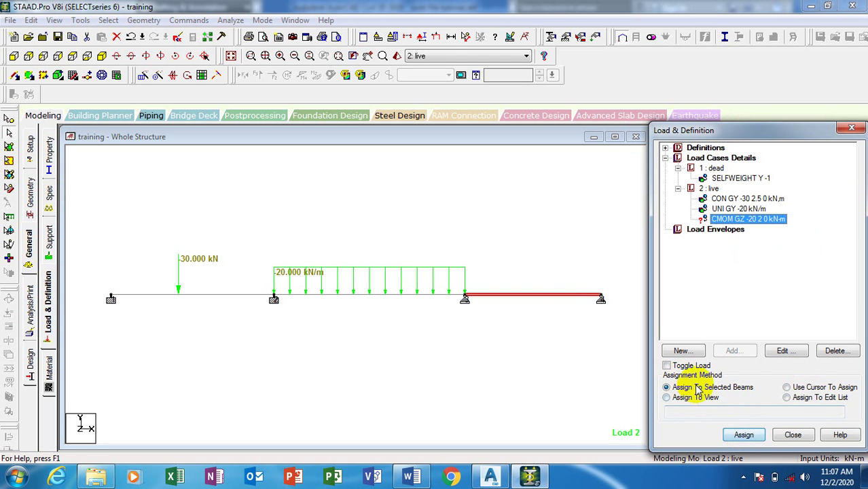
{"action": "left_click", "coordinate": [744, 435]}
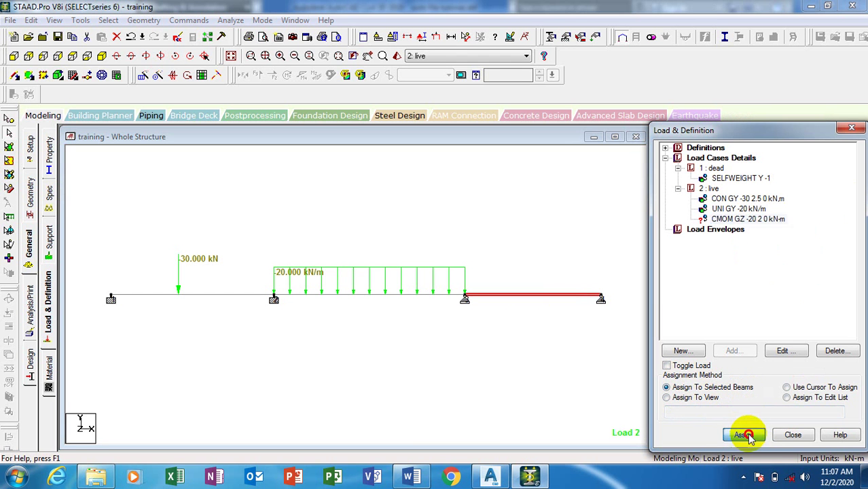
{"action": "left_click", "coordinate": [722, 318]}
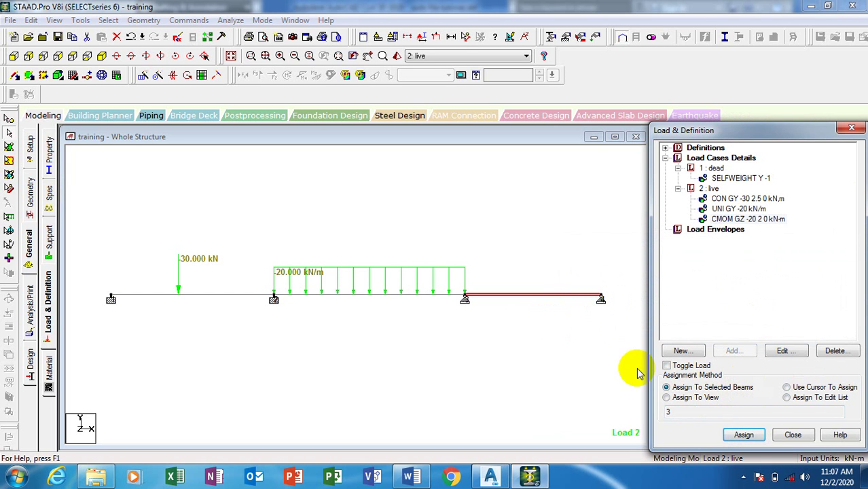
{"action": "left_click", "coordinate": [612, 286]}
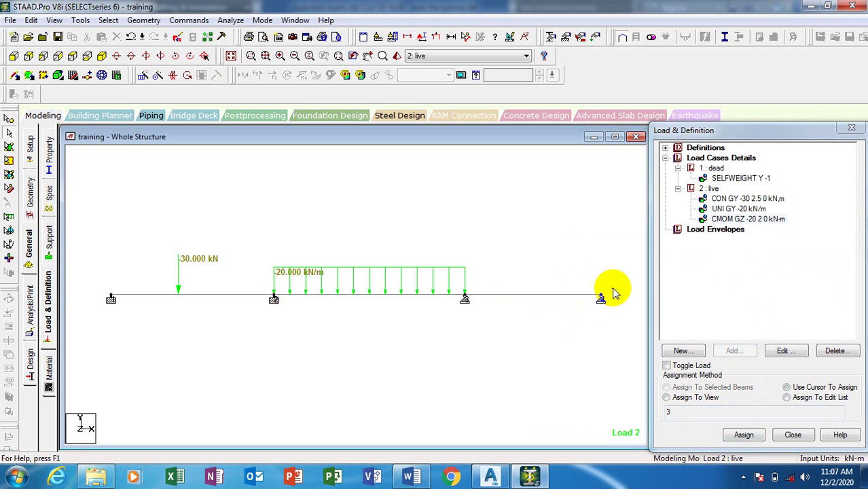
Set the point moment diagram scale to 10 kNm per m with changes applied immediately, keeping the settings window clear of the beam
{"action": "scroll", "coordinate": [612, 287], "scroll_direction": "up", "scroll_amount": 2}
{"action": "scroll", "coordinate": [267, 291], "scroll_direction": "down", "scroll_amount": 1}
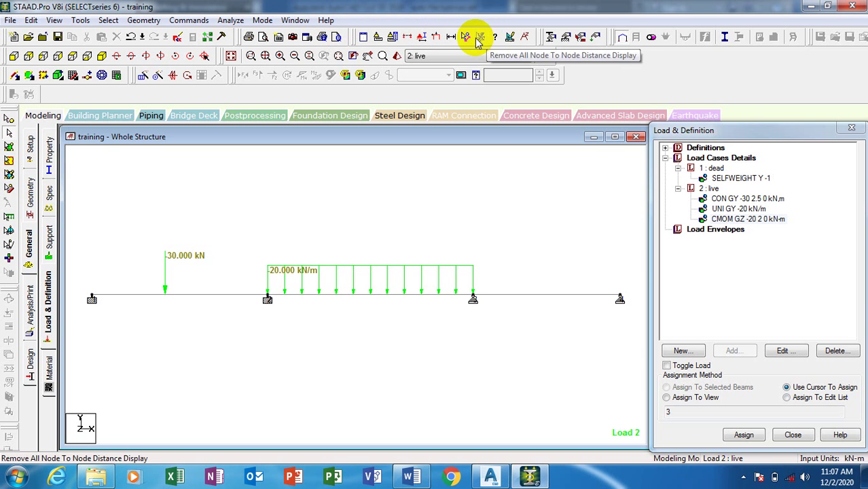
{"action": "left_click", "coordinate": [424, 36]}
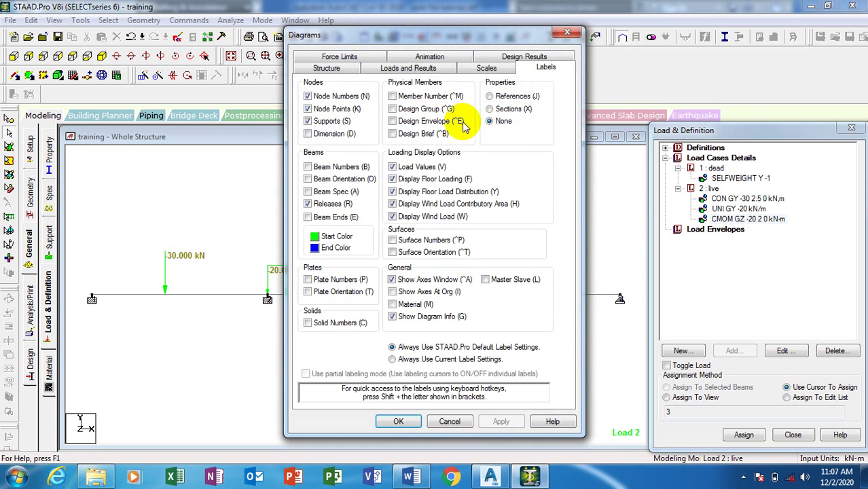
{"action": "left_click", "coordinate": [485, 67]}
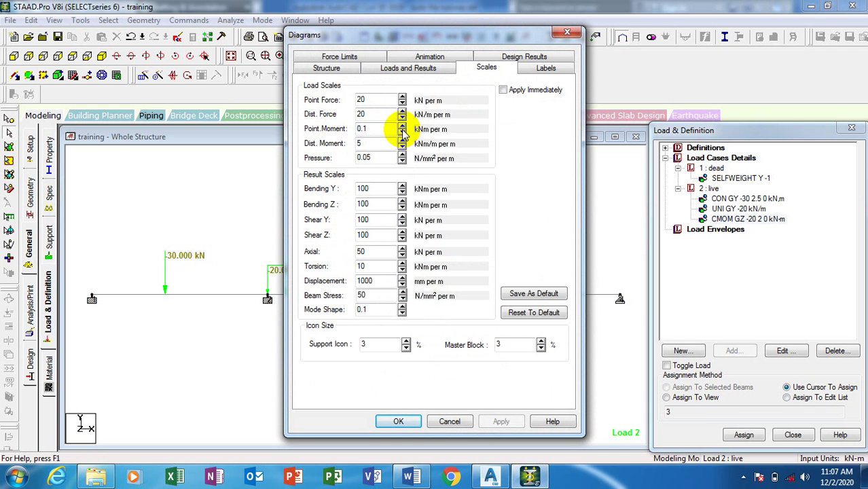
{"action": "left_click_drag", "start_coordinate": [436, 34], "coordinate": [685, 41]}
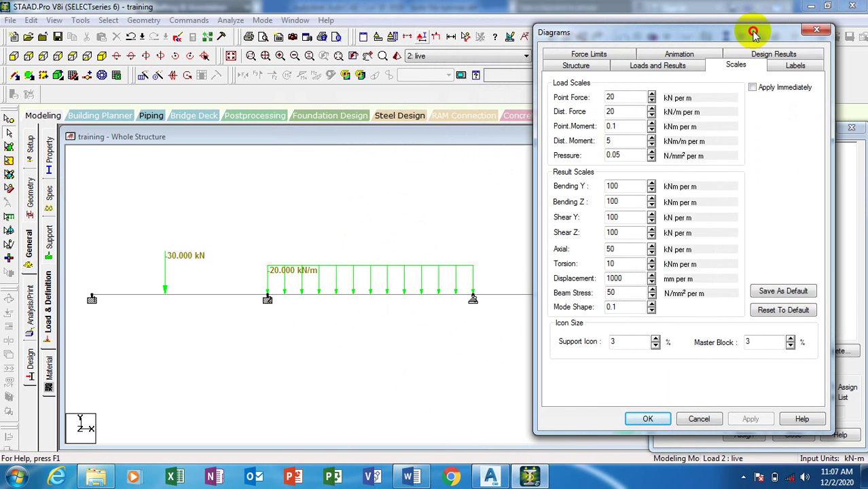
{"action": "left_click_drag", "start_coordinate": [754, 33], "coordinate": [806, 24]}
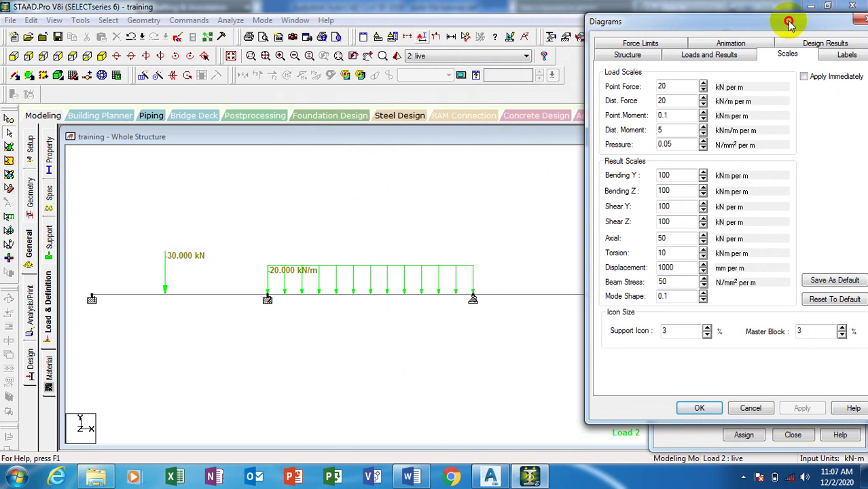
{"action": "left_click", "coordinate": [703, 120]}
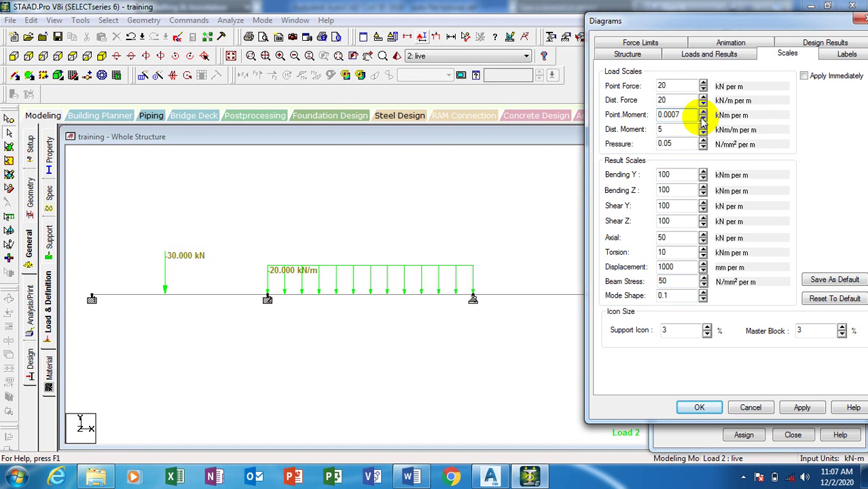
{"action": "left_click", "coordinate": [703, 119]}
{"action": "left_click_drag", "start_coordinate": [698, 17], "coordinate": [789, 113]}
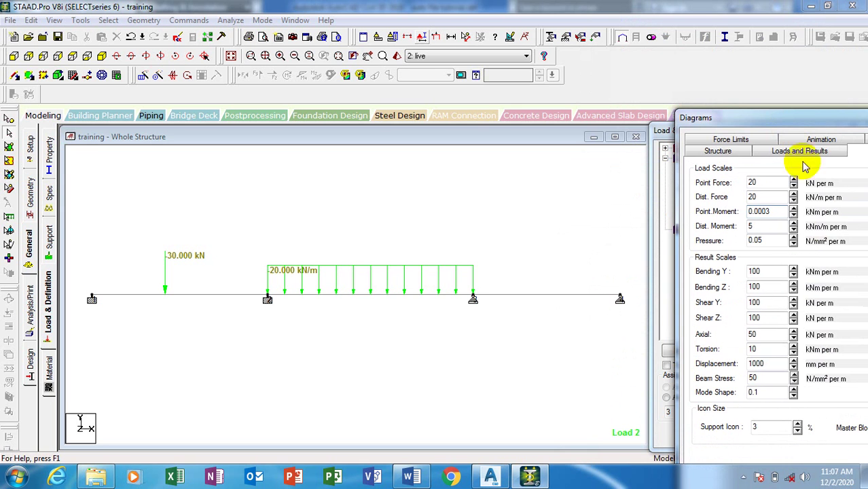
{"action": "double_click", "coordinate": [776, 211]}
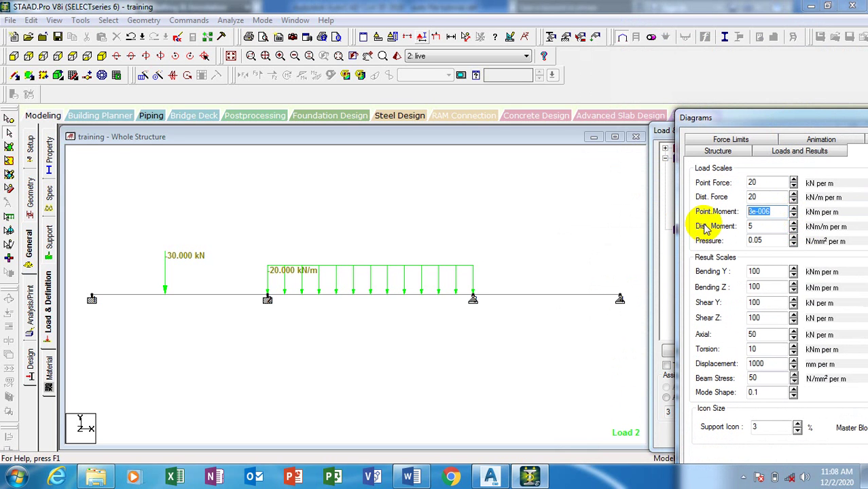
{"action": "type", "text": "10"}
{"action": "left_click_drag", "start_coordinate": [727, 122], "coordinate": [608, 112]}
{"action": "left_click", "coordinate": [774, 163]}
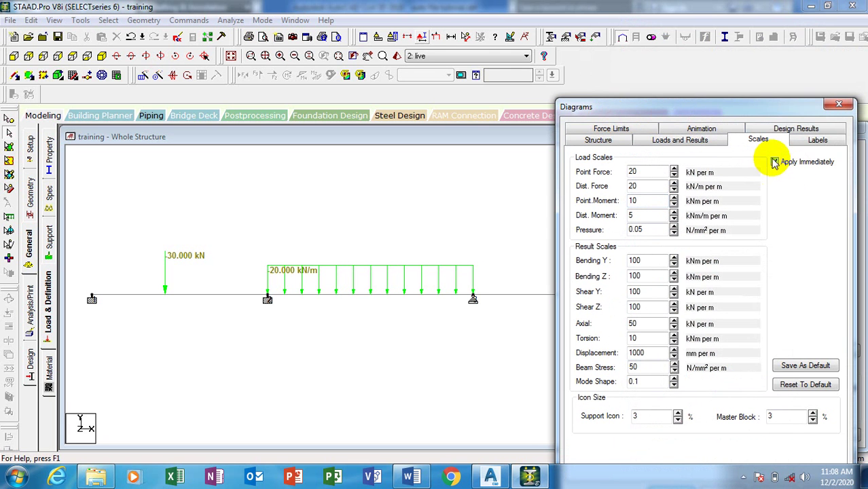
{"action": "left_click_drag", "start_coordinate": [776, 104], "coordinate": [800, 101]}
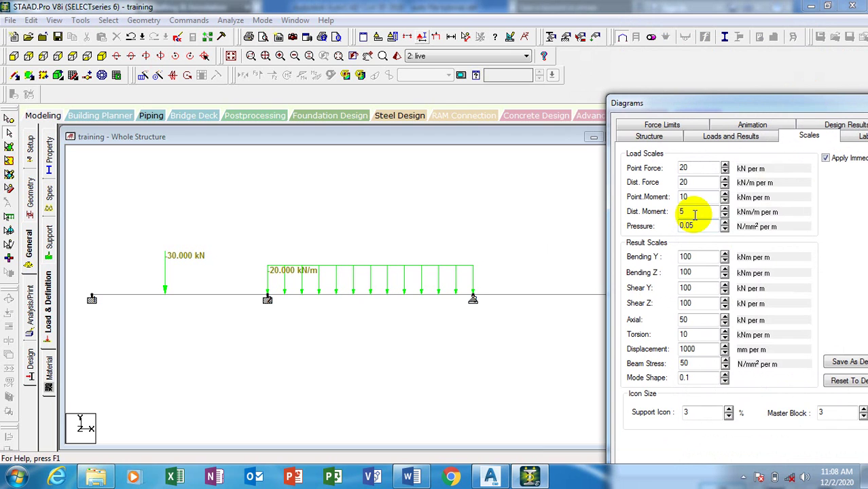
Set the distributed moment diagram scale to 0.008 kNm/m per m
{"action": "left_click", "coordinate": [725, 215]}
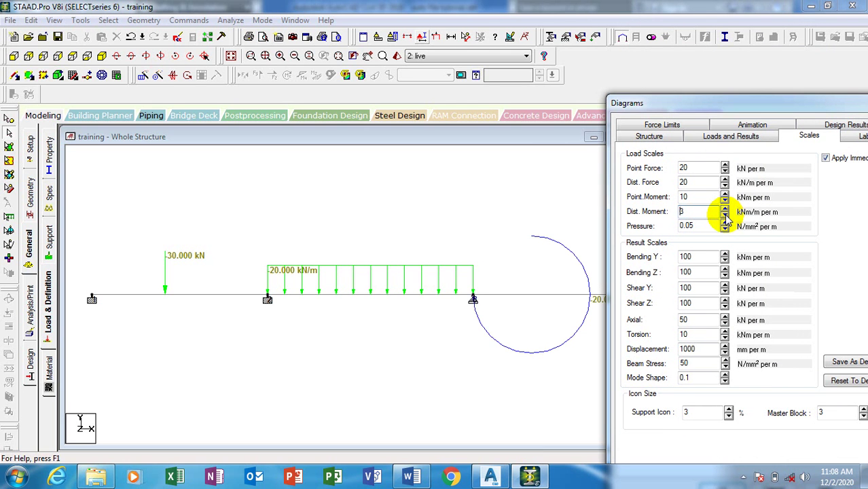
{"action": "left_click", "coordinate": [725, 216]}
{"action": "left_click", "coordinate": [725, 216]}
{"action": "left_click", "coordinate": [725, 215]}
{"action": "left_click", "coordinate": [725, 216]}
{"action": "left_click", "coordinate": [726, 215]}
{"action": "left_click", "coordinate": [724, 208]}
{"action": "left_click", "coordinate": [725, 209]}
{"action": "left_click", "coordinate": [725, 209]}
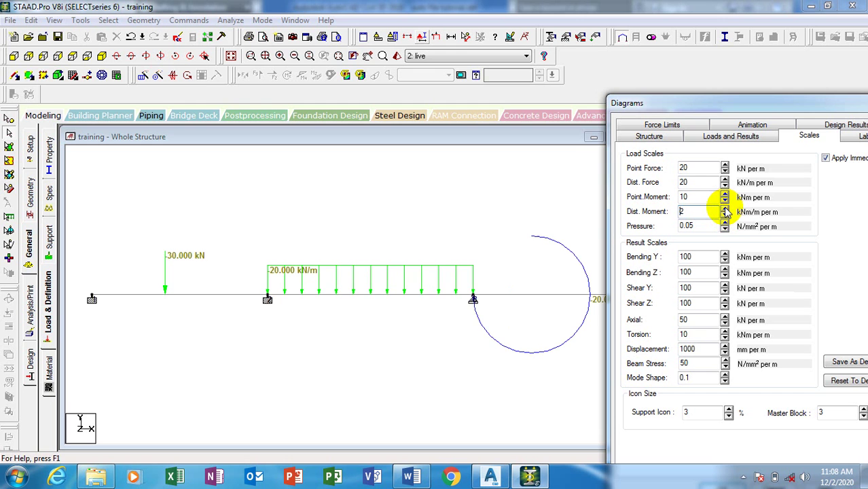
{"action": "left_click", "coordinate": [726, 209]}
{"action": "left_click", "coordinate": [725, 209]}
{"action": "left_click", "coordinate": [725, 209]}
{"action": "left_click", "coordinate": [725, 207]}
{"action": "left_click", "coordinate": [725, 207]}
{"action": "left_click", "coordinate": [725, 208]}
{"action": "left_click", "coordinate": [725, 208]}
{"action": "left_click", "coordinate": [725, 208]}
{"action": "left_click", "coordinate": [725, 215]}
{"action": "left_click", "coordinate": [724, 216]}
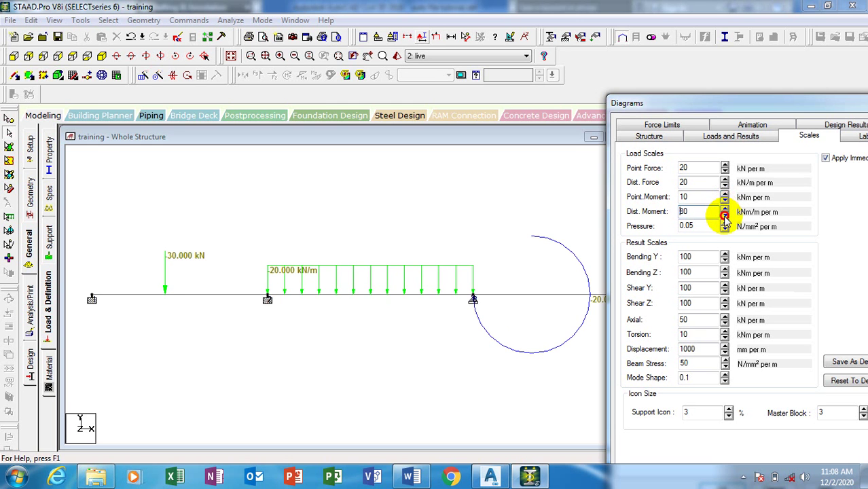
{"action": "left_click", "coordinate": [724, 215]}
{"action": "left_click", "coordinate": [725, 216]}
{"action": "left_click", "coordinate": [725, 216]}
{"action": "left_click", "coordinate": [725, 216]}
{"action": "left_click", "coordinate": [724, 216]}
{"action": "left_click", "coordinate": [724, 216]}
{"action": "left_click", "coordinate": [725, 216]}
{"action": "left_click", "coordinate": [725, 216]}
{"action": "left_click", "coordinate": [724, 216]}
{"action": "left_click", "coordinate": [725, 216]}
{"action": "left_click", "coordinate": [724, 216]}
{"action": "left_click_drag", "start_coordinate": [690, 211], "coordinate": [650, 223]}
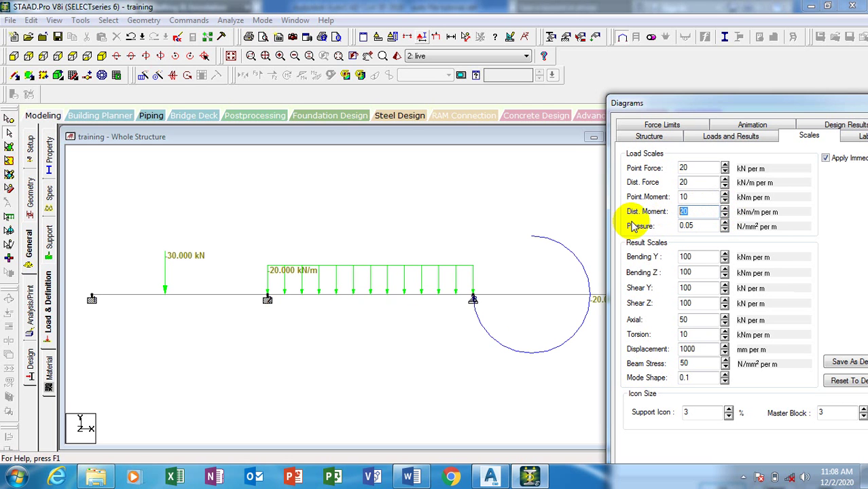
{"action": "left_click", "coordinate": [699, 212]}
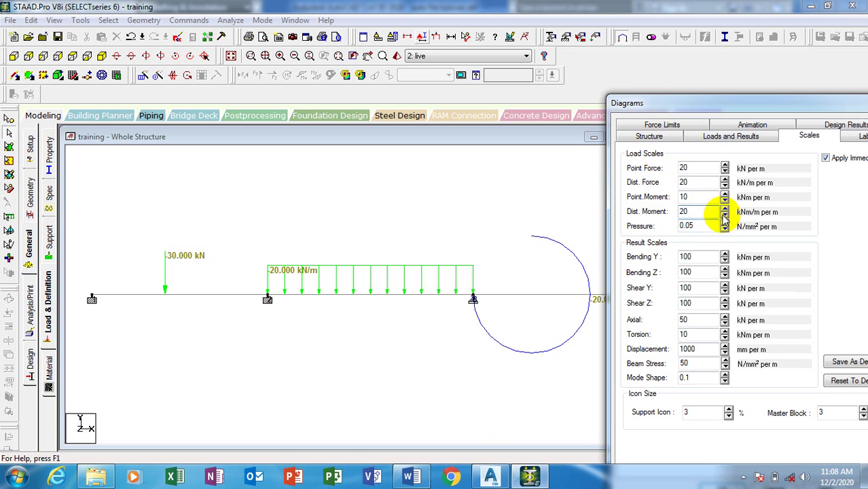
{"action": "left_click", "coordinate": [724, 216]}
{"action": "left_click", "coordinate": [725, 216]}
{"action": "left_click", "coordinate": [725, 216]}
{"action": "left_click", "coordinate": [724, 216]}
{"action": "left_click", "coordinate": [725, 216]}
{"action": "left_click", "coordinate": [725, 216]}
{"action": "left_click", "coordinate": [725, 216]}
{"action": "left_click", "coordinate": [725, 216]}
{"action": "left_click", "coordinate": [724, 215]}
{"action": "left_click", "coordinate": [724, 216]}
{"action": "left_click", "coordinate": [725, 216]}
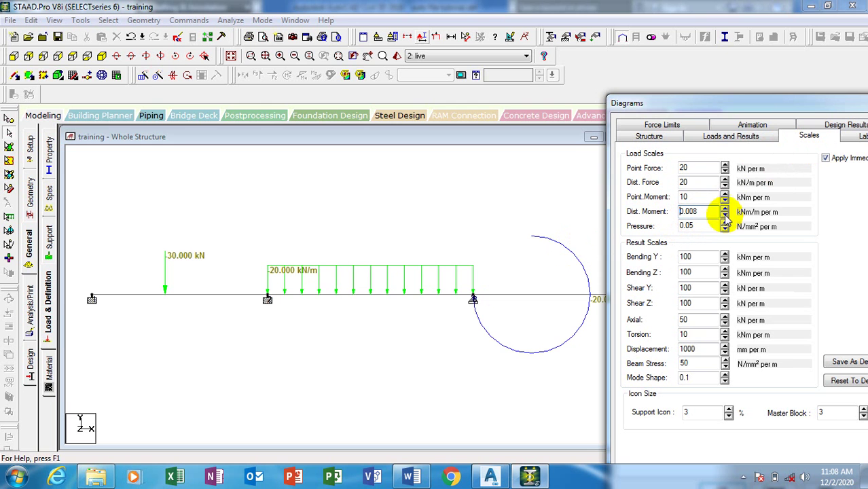
Try a point moment diagram scale of 6 kNm per m
{"action": "left_click", "coordinate": [724, 201]}
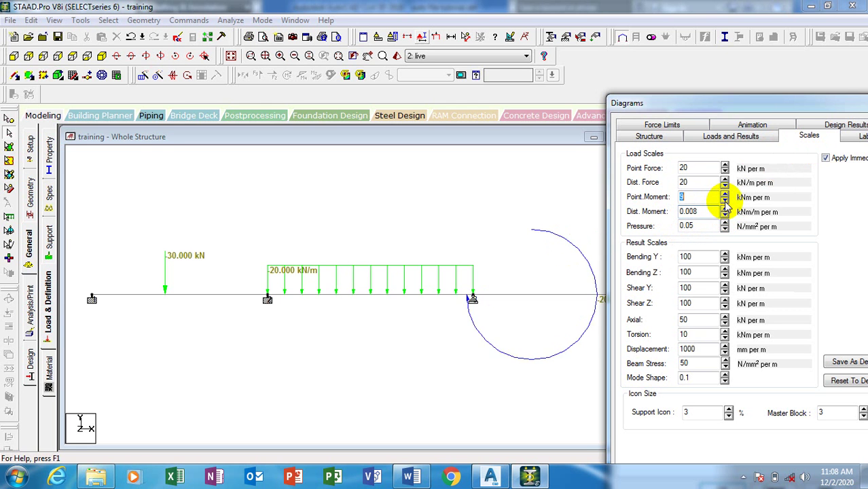
{"action": "left_click", "coordinate": [725, 201]}
{"action": "left_click", "coordinate": [725, 201]}
{"action": "left_click", "coordinate": [724, 201]}
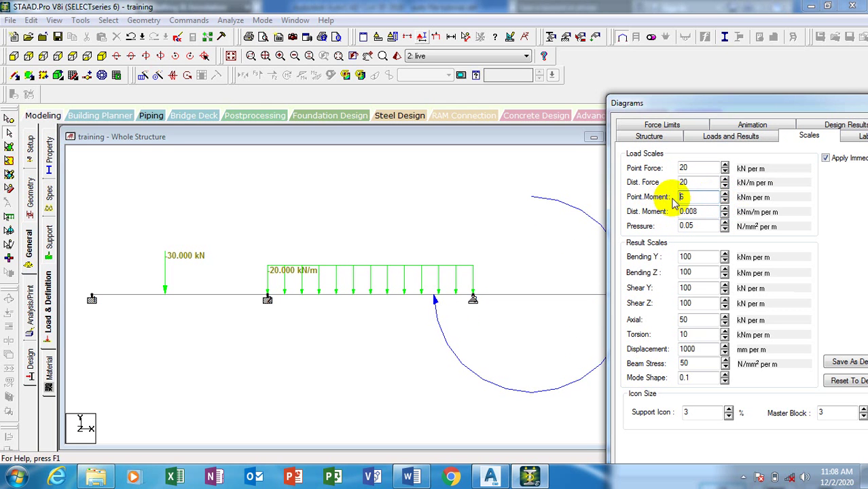
Set the point moment diagram scale to 50 kNm per m
{"action": "left_click", "coordinate": [724, 195]}
{"action": "left_click", "coordinate": [724, 195]}
{"action": "left_click", "coordinate": [724, 195]}
{"action": "left_click", "coordinate": [725, 195]}
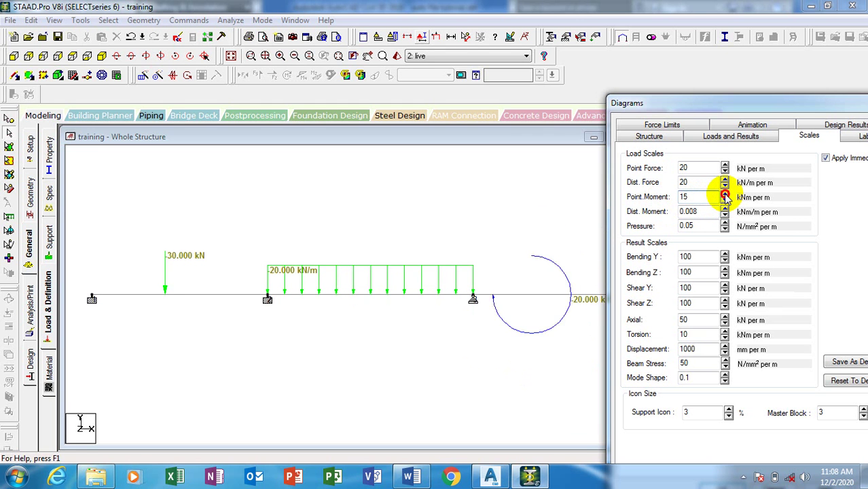
{"action": "left_click", "coordinate": [725, 195]}
{"action": "left_click", "coordinate": [724, 195]}
{"action": "left_click", "coordinate": [725, 195]}
{"action": "left_click", "coordinate": [724, 195]}
{"action": "left_click", "coordinate": [725, 194]}
{"action": "left_click", "coordinate": [724, 195]}
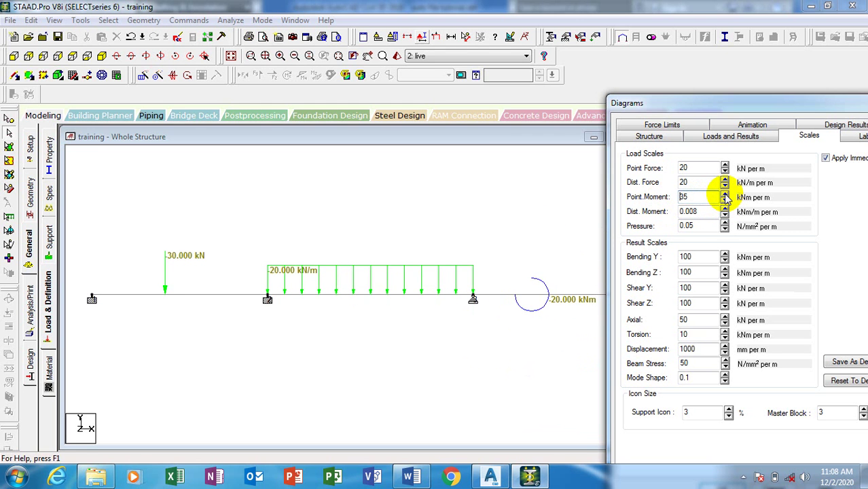
{"action": "left_click", "coordinate": [725, 195]}
{"action": "left_click", "coordinate": [724, 195]}
{"action": "left_click", "coordinate": [725, 195]}
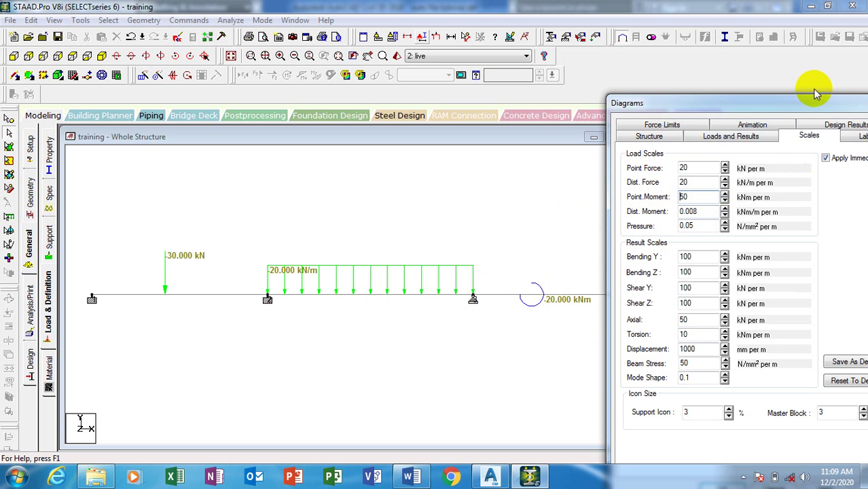
Bring the whole diagram settings window into view, apply the scales and close it
{"action": "left_click_drag", "start_coordinate": [813, 103], "coordinate": [729, 99]}
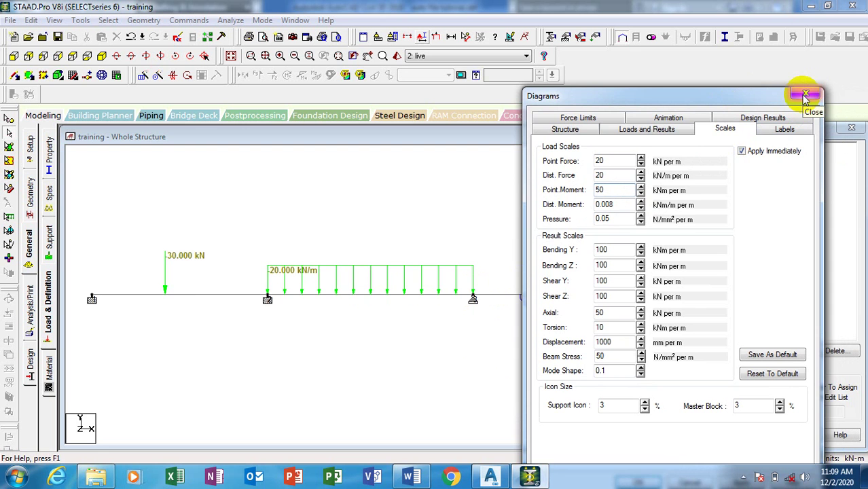
{"action": "left_click_drag", "start_coordinate": [762, 97], "coordinate": [703, 48]}
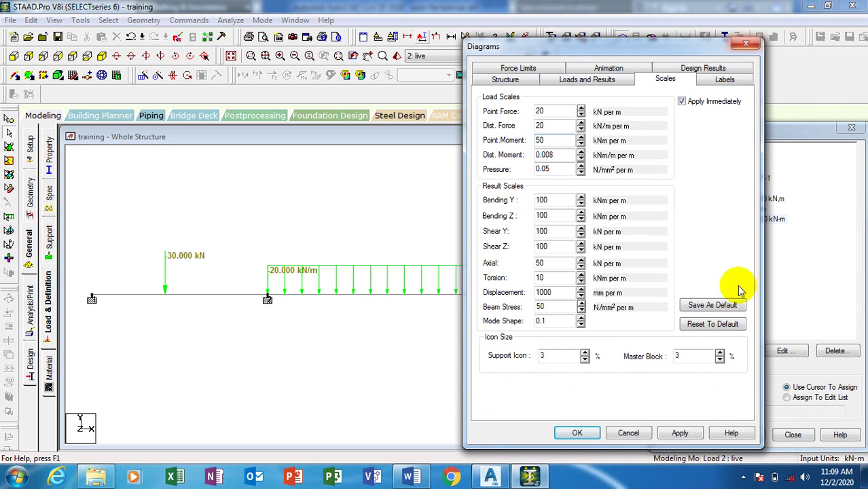
{"action": "left_click", "coordinate": [681, 432]}
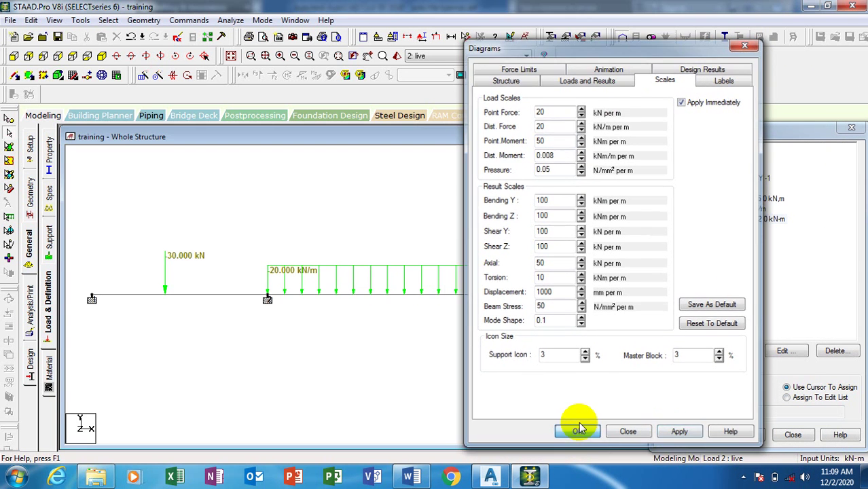
{"action": "left_click", "coordinate": [577, 433]}
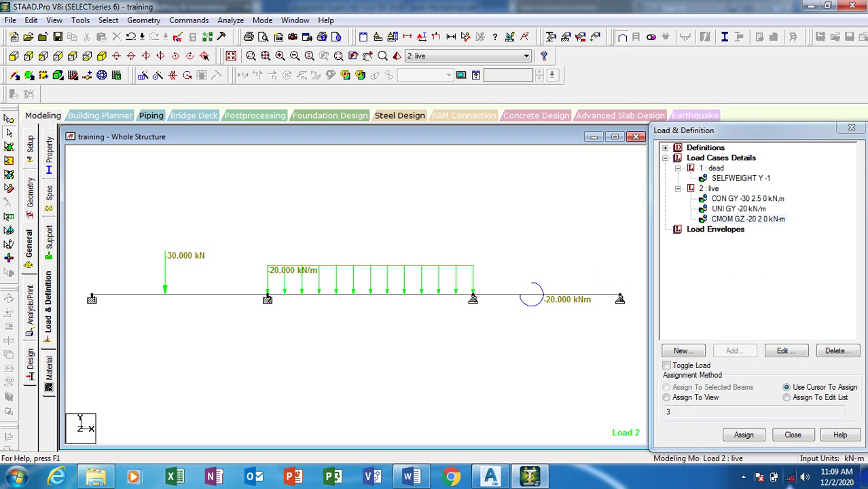
Create an isotropic material from the predefined CONCRETE title, redefining the existing material of that name
{"action": "left_click", "coordinate": [47, 379]}
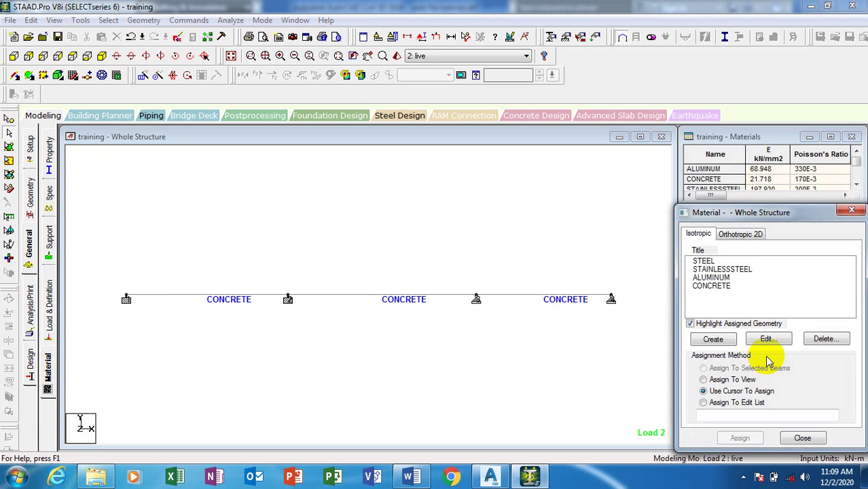
{"action": "left_click", "coordinate": [715, 341]}
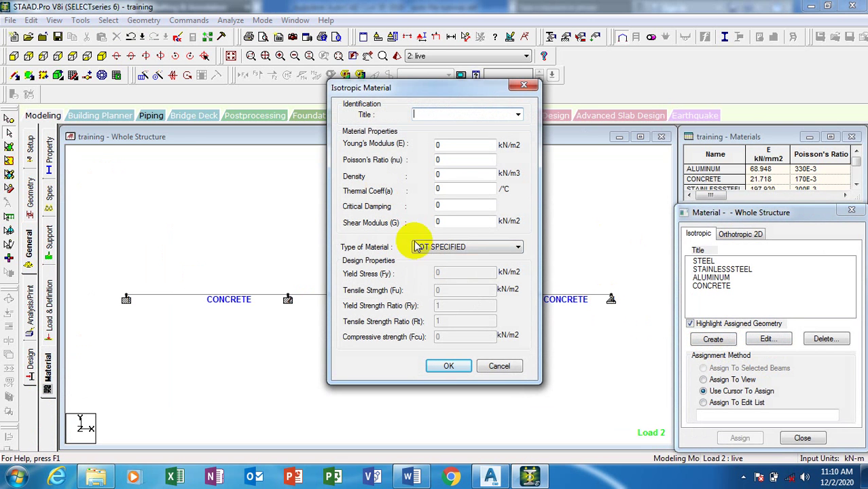
{"action": "left_click", "coordinate": [464, 249]}
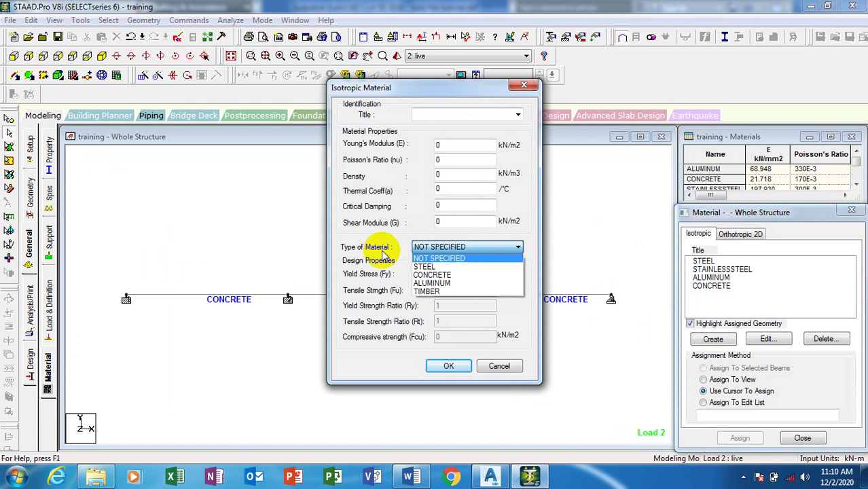
{"action": "left_click", "coordinate": [438, 279]}
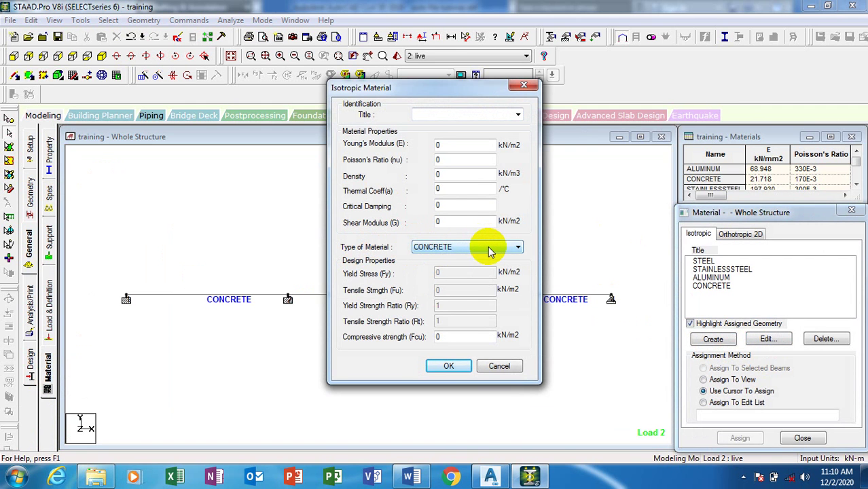
{"action": "left_click", "coordinate": [446, 147]}
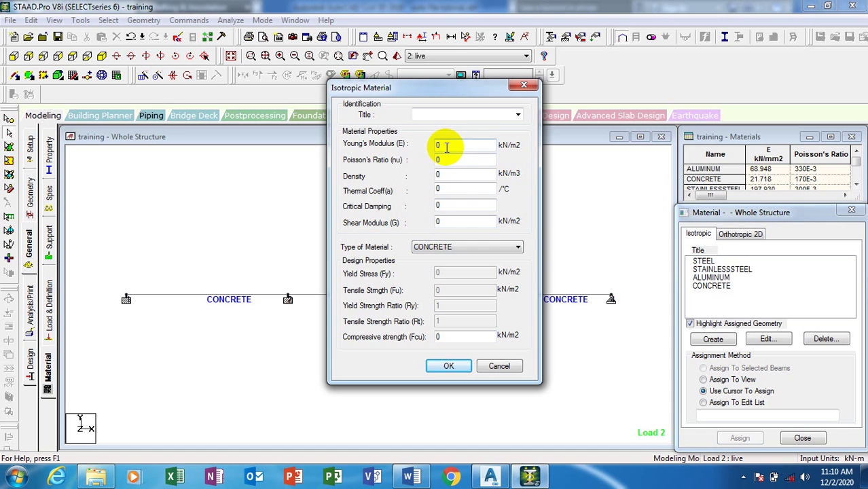
{"action": "left_click", "coordinate": [517, 114]}
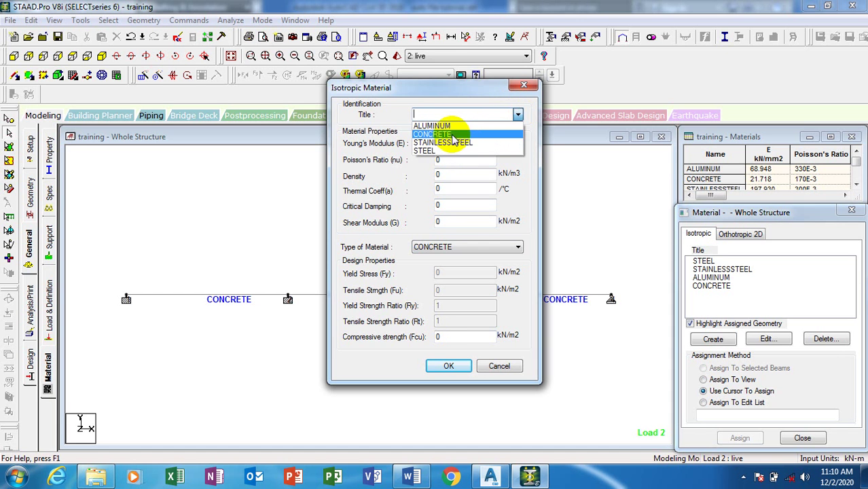
{"action": "left_click", "coordinate": [453, 135]}
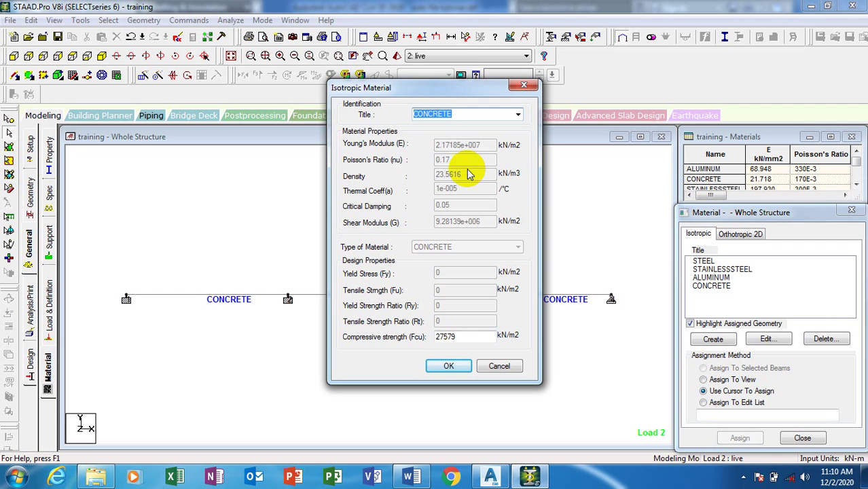
{"action": "left_click", "coordinate": [448, 366]}
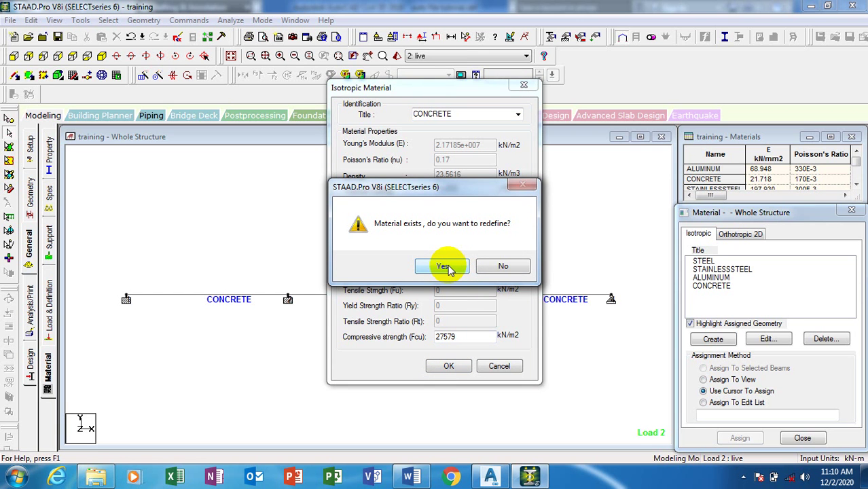
{"action": "left_click", "coordinate": [445, 267]}
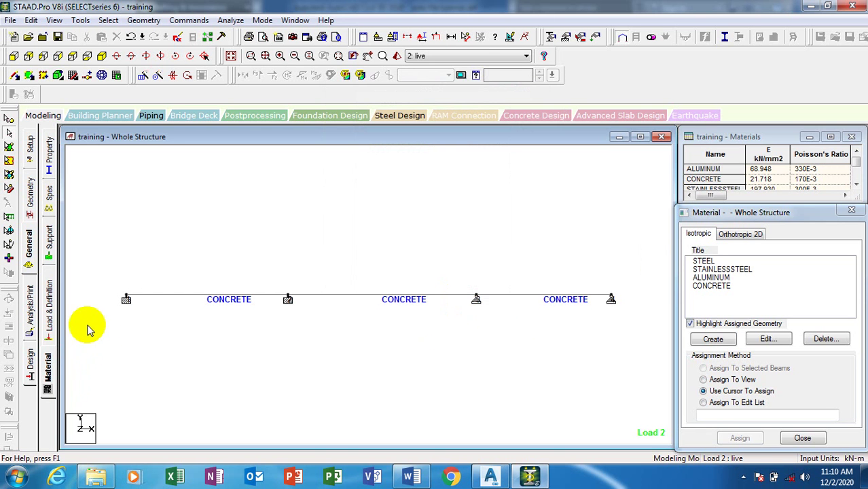
Add two Perform Analysis commands with the No Print option, and close the analysis command definition
{"action": "left_click", "coordinate": [29, 307]}
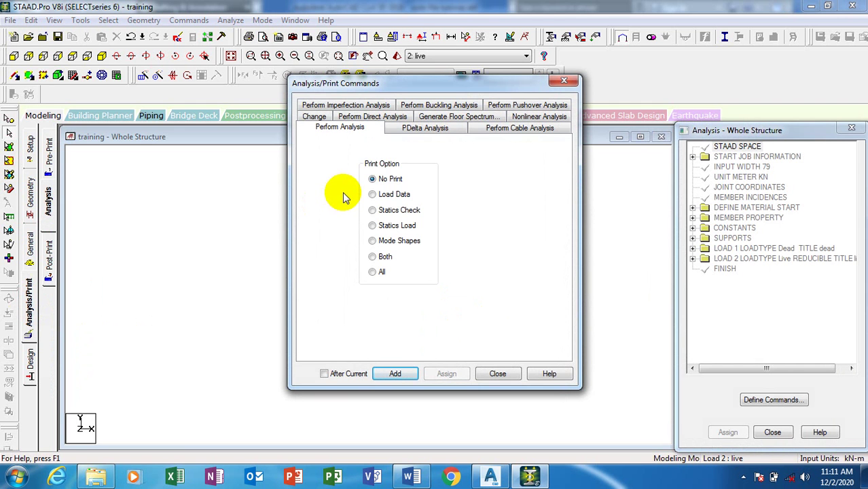
{"action": "left_click", "coordinate": [380, 196]}
{"action": "left_click", "coordinate": [383, 212]}
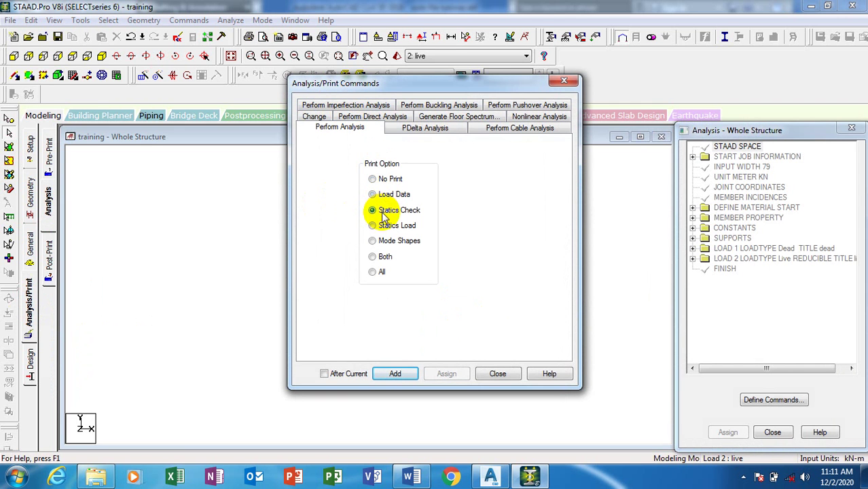
{"action": "left_click", "coordinate": [379, 240]}
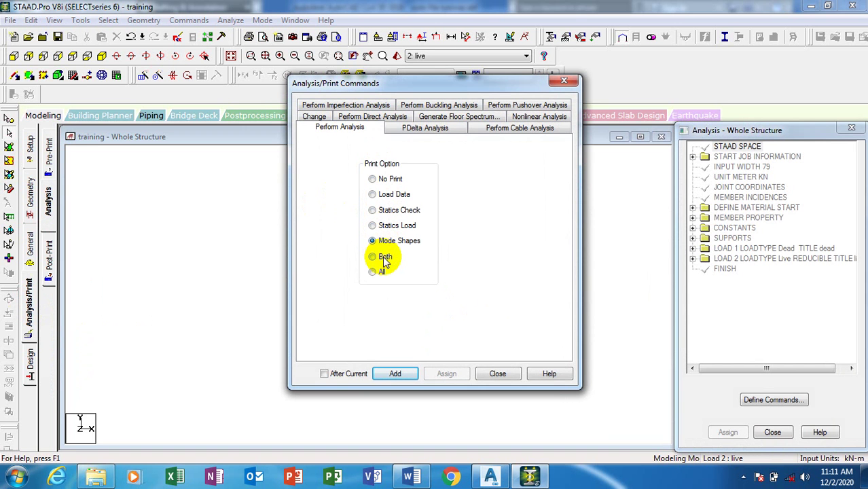
{"action": "left_click", "coordinate": [384, 260]}
{"action": "left_click", "coordinate": [382, 274]}
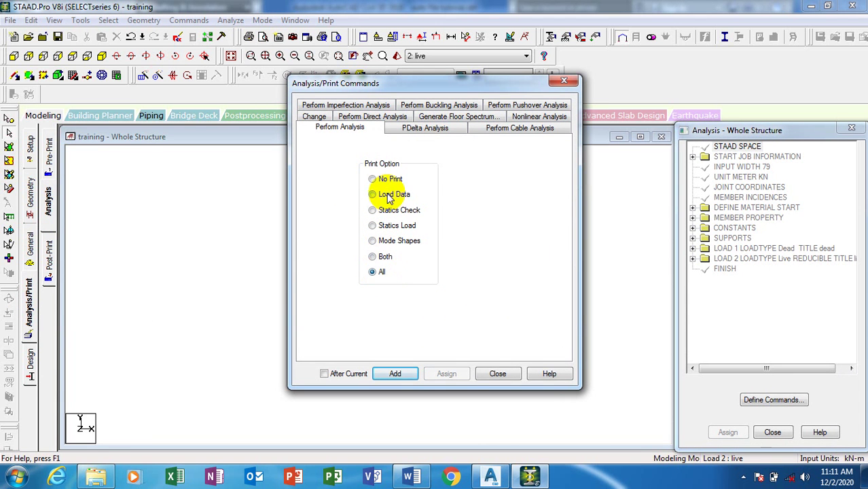
{"action": "left_click", "coordinate": [381, 179]}
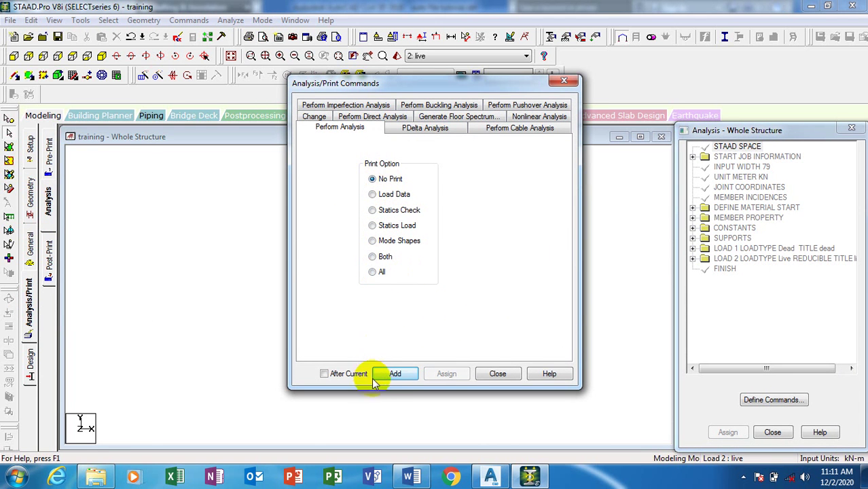
{"action": "left_click", "coordinate": [394, 372]}
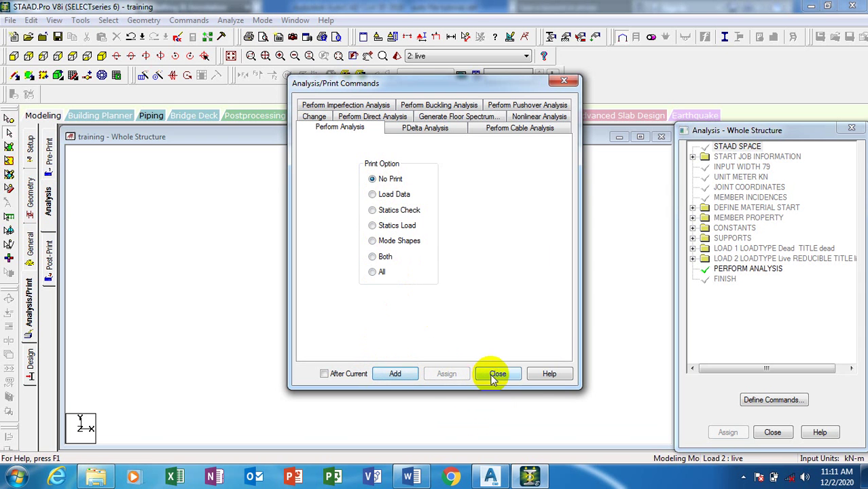
{"action": "left_click", "coordinate": [390, 373]}
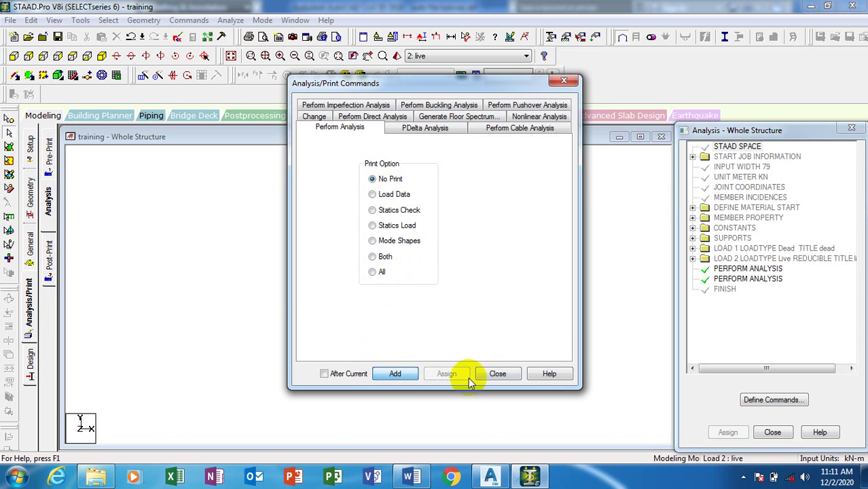
{"action": "left_click", "coordinate": [492, 374]}
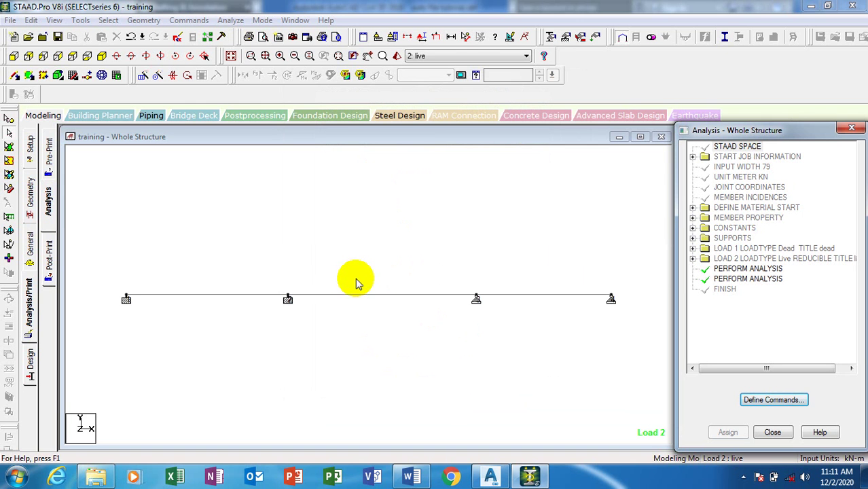
Run the structural analysis, saving the modified structure in its current file
{"action": "left_click", "coordinate": [230, 20]}
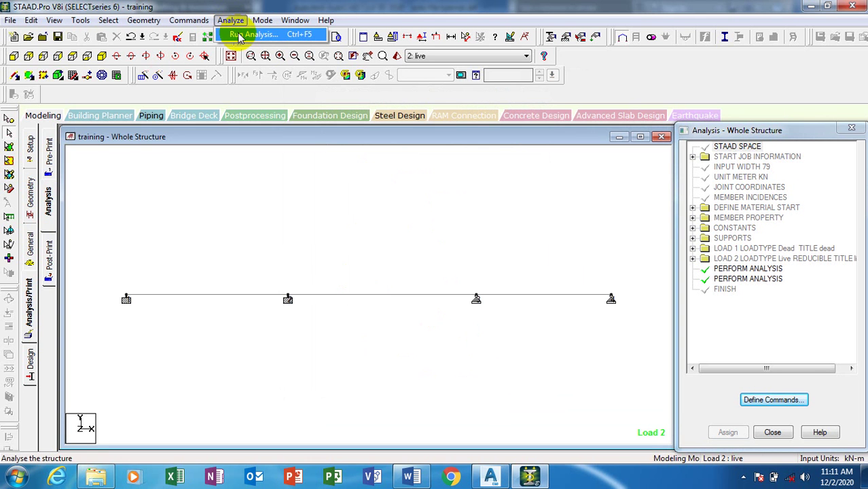
{"action": "left_click", "coordinate": [239, 35]}
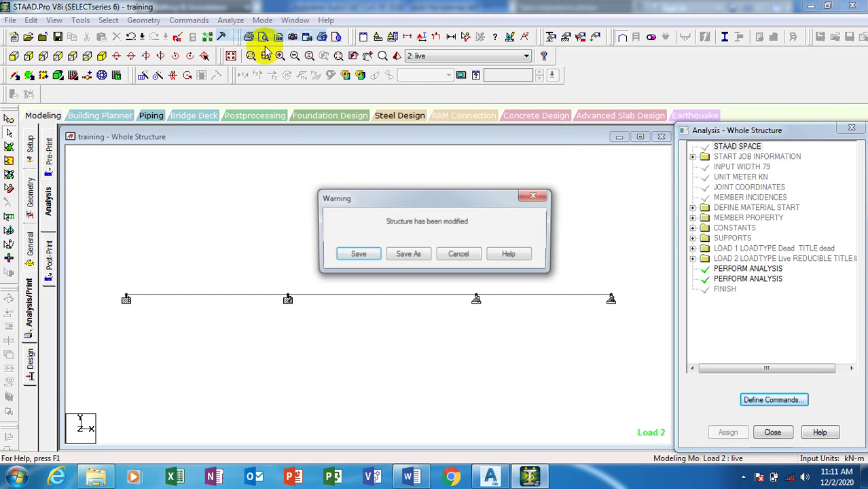
{"action": "left_click", "coordinate": [358, 254]}
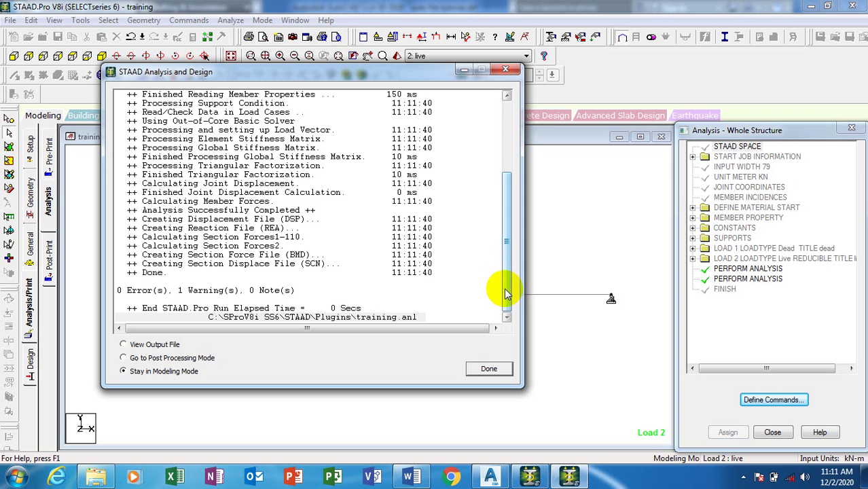
Finish the completed analysis run with the View Output File option to open its output file
{"action": "mouse_move", "coordinate": [506, 293]}
{"action": "left_mouse_down"}
{"action": "mouse_move", "coordinate": [503, 183]}
{"action": "mouse_move", "coordinate": [507, 295]}
{"action": "left_mouse_up"}
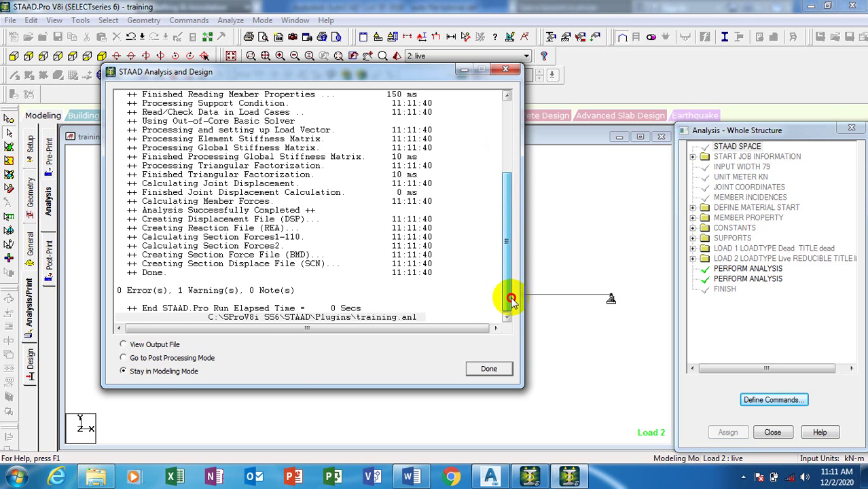
{"action": "left_click", "coordinate": [135, 345]}
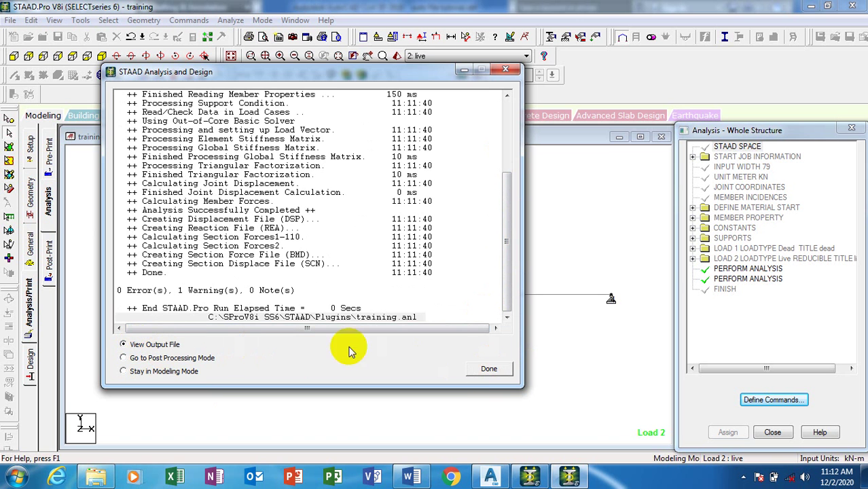
{"action": "left_click", "coordinate": [489, 369]}
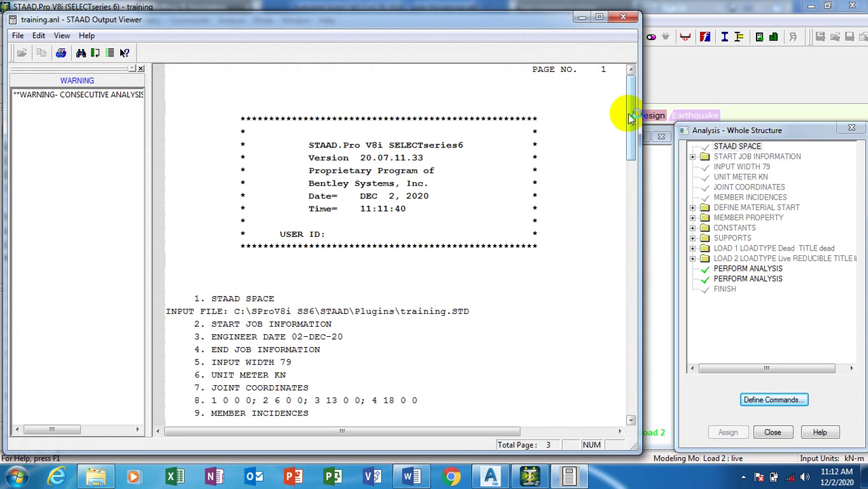
Read through the analysis output file from the first page to the last, and close the output viewer
{"action": "left_click_drag", "start_coordinate": [631, 120], "coordinate": [633, 126]}
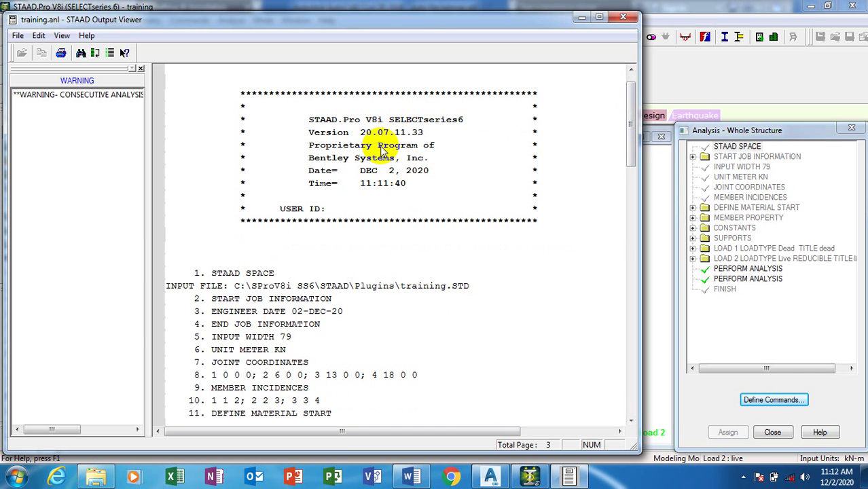
{"action": "left_click_drag", "start_coordinate": [634, 136], "coordinate": [629, 142]}
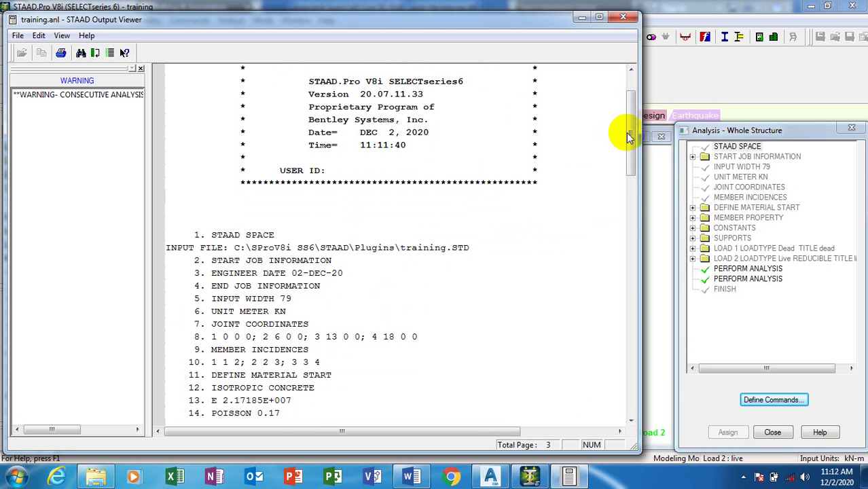
{"action": "mouse_move", "coordinate": [628, 132]}
{"action": "left_mouse_down"}
{"action": "mouse_move", "coordinate": [655, 352]}
{"action": "mouse_move", "coordinate": [653, 374]}
{"action": "mouse_move", "coordinate": [633, 399]}
{"action": "mouse_move", "coordinate": [632, 214]}
{"action": "mouse_move", "coordinate": [651, 346]}
{"action": "mouse_move", "coordinate": [633, 428]}
{"action": "left_mouse_up"}
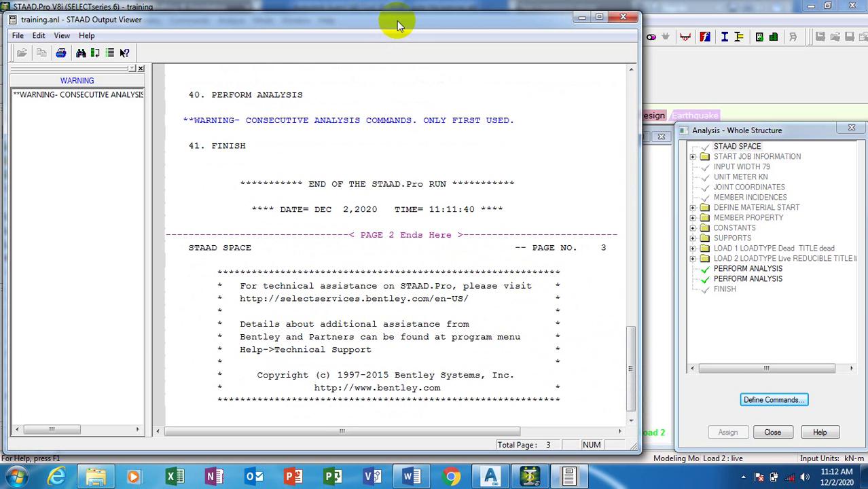
{"action": "left_click_drag", "start_coordinate": [396, 20], "coordinate": [694, 54]}
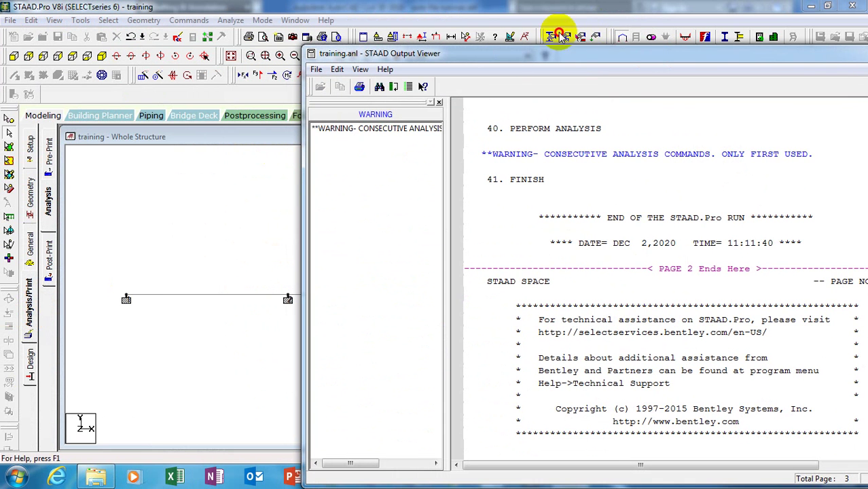
{"action": "left_click_drag", "start_coordinate": [591, 58], "coordinate": [413, 26]}
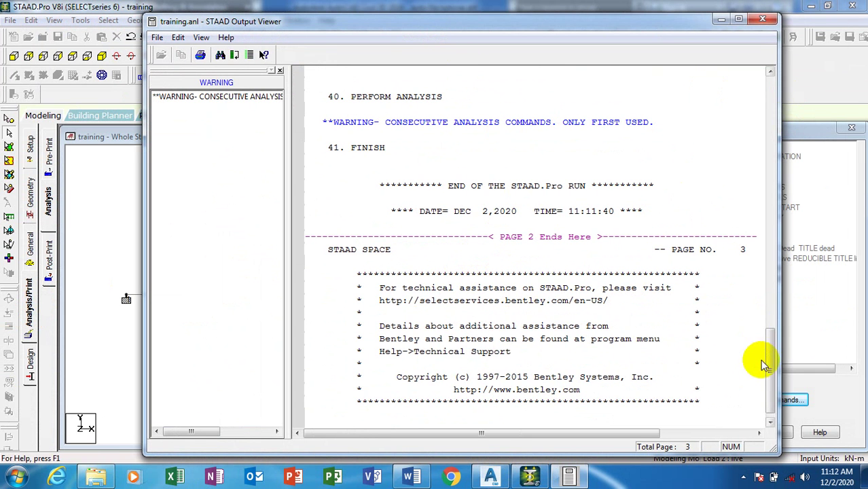
{"action": "left_click_drag", "start_coordinate": [772, 378], "coordinate": [752, 101]}
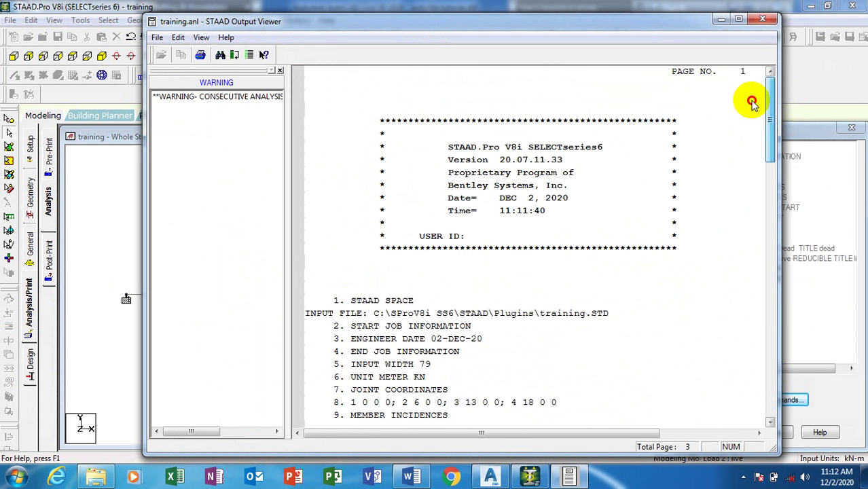
{"action": "left_click", "coordinate": [763, 21]}
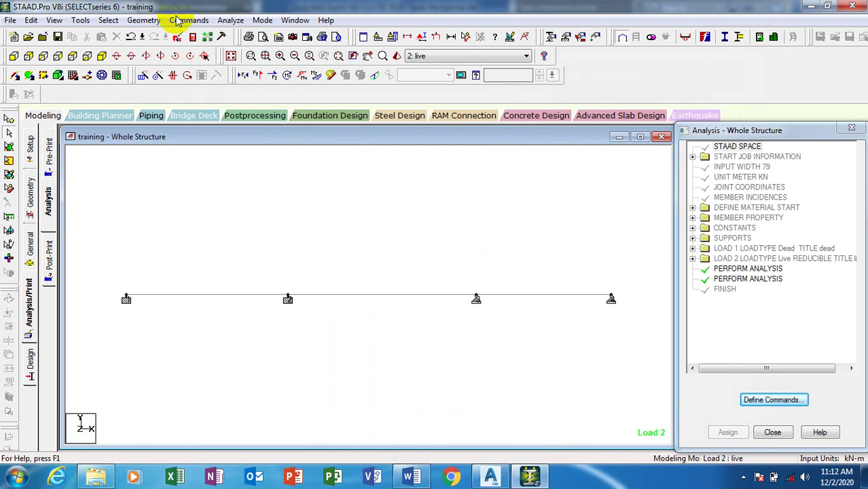
Enter postprocessing with both the dead and live load cases selected for the results, and apply the results setup
{"action": "left_click", "coordinate": [252, 116]}
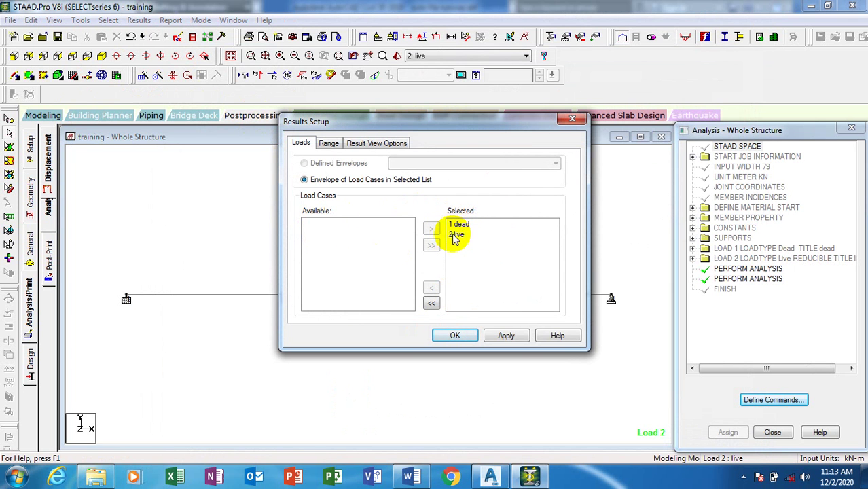
{"action": "left_click", "coordinate": [432, 304]}
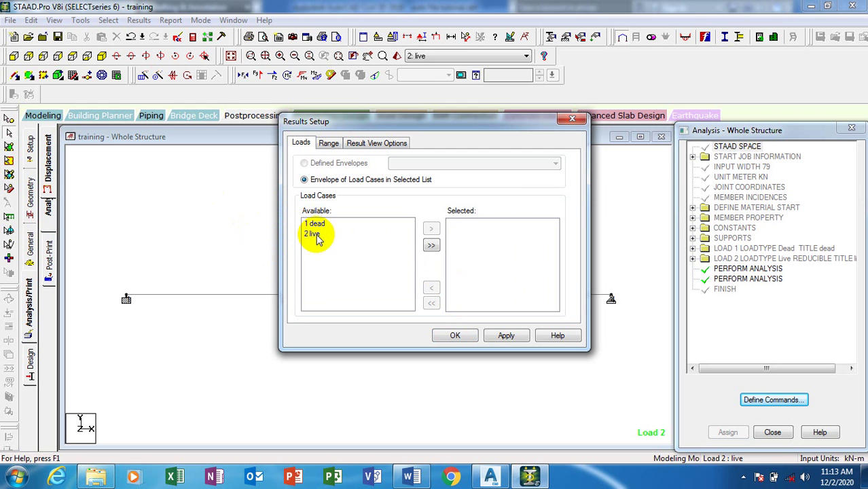
{"action": "left_click", "coordinate": [431, 246]}
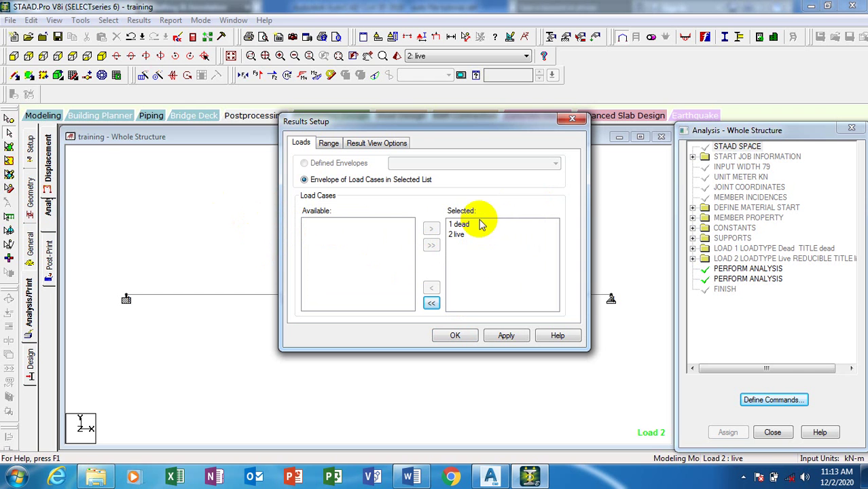
{"action": "left_click", "coordinate": [329, 144]}
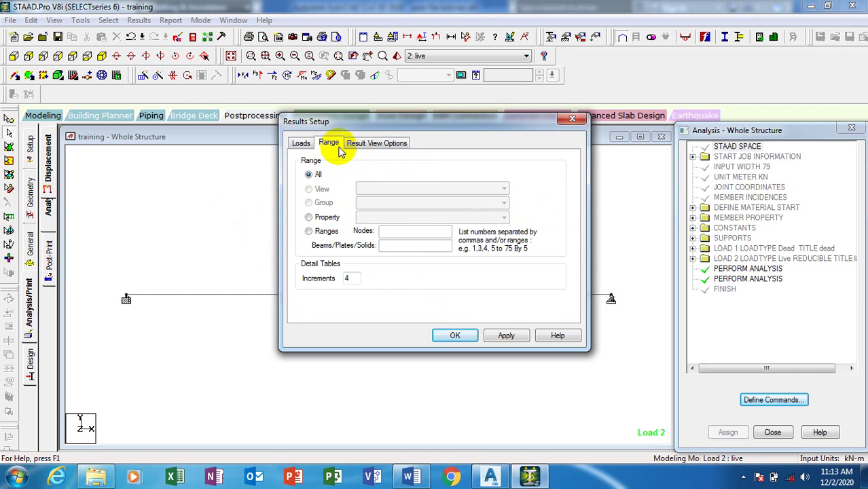
{"action": "left_click", "coordinate": [363, 143]}
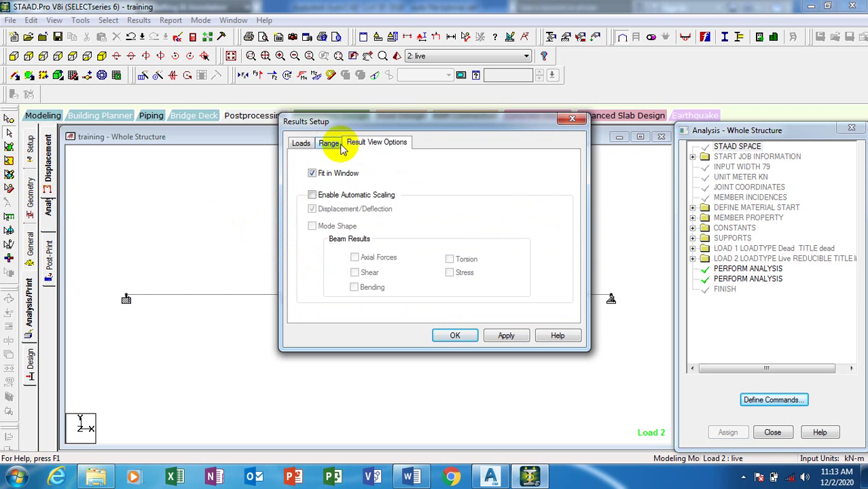
{"action": "left_click", "coordinate": [301, 144]}
{"action": "left_click", "coordinate": [507, 337]}
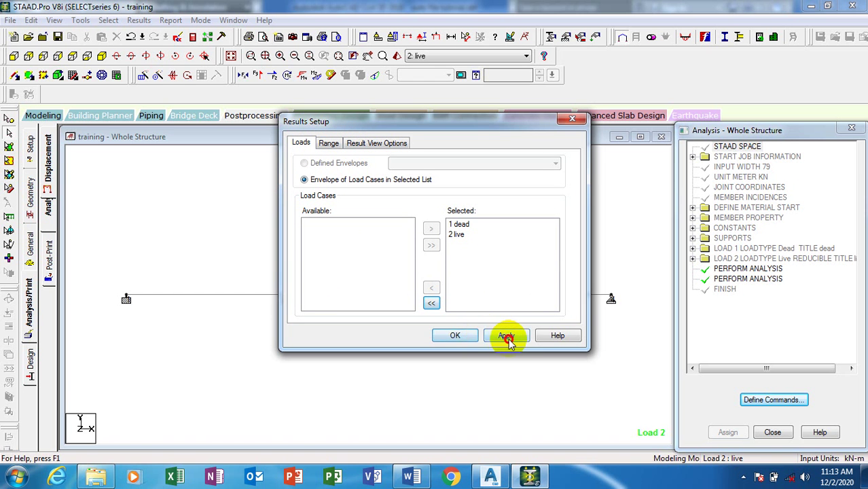
{"action": "left_click", "coordinate": [457, 336]}
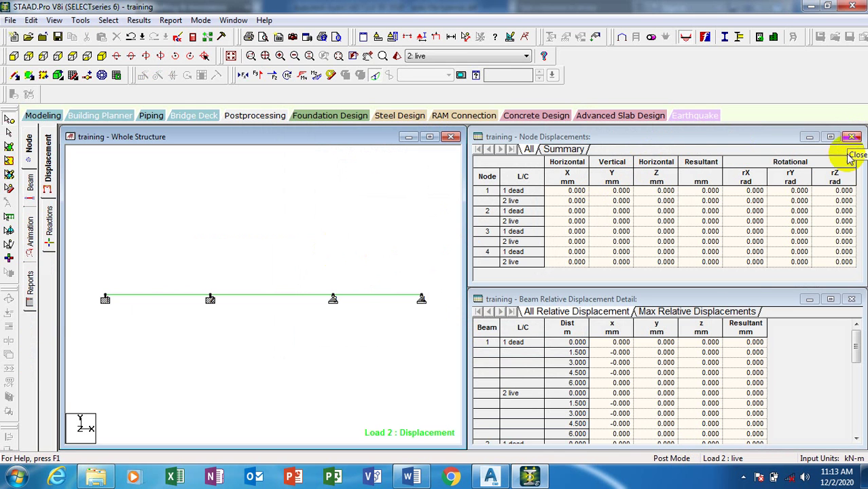
Close the node displacements table and widen the whole structure view beside the beam relative displacement table
{"action": "scroll", "coordinate": [853, 343], "scroll_direction": "down", "scroll_amount": 2}
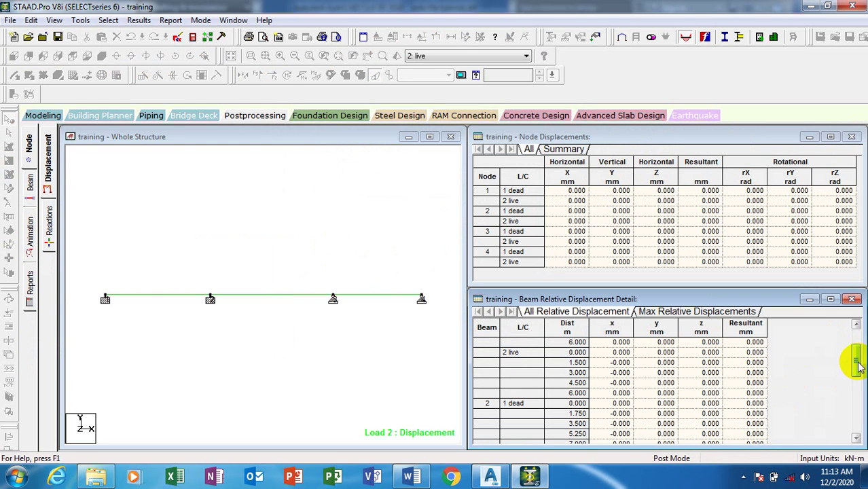
{"action": "left_click", "coordinate": [851, 138]}
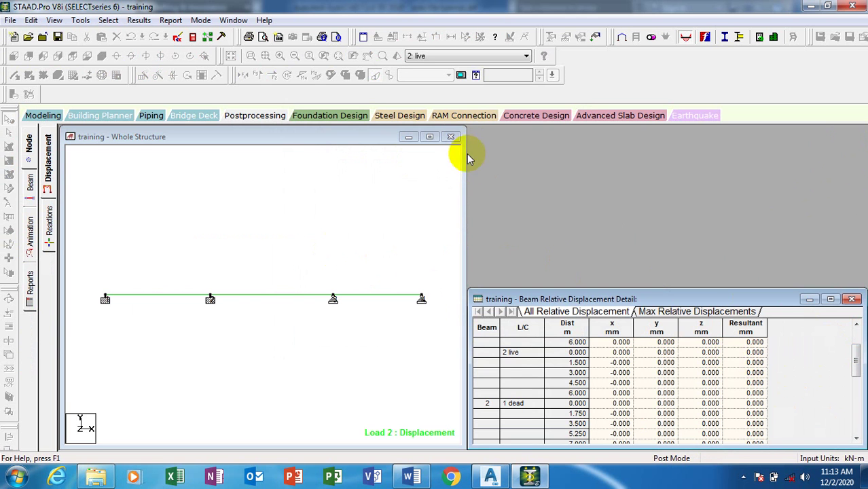
{"action": "left_click_drag", "start_coordinate": [466, 156], "coordinate": [635, 183]}
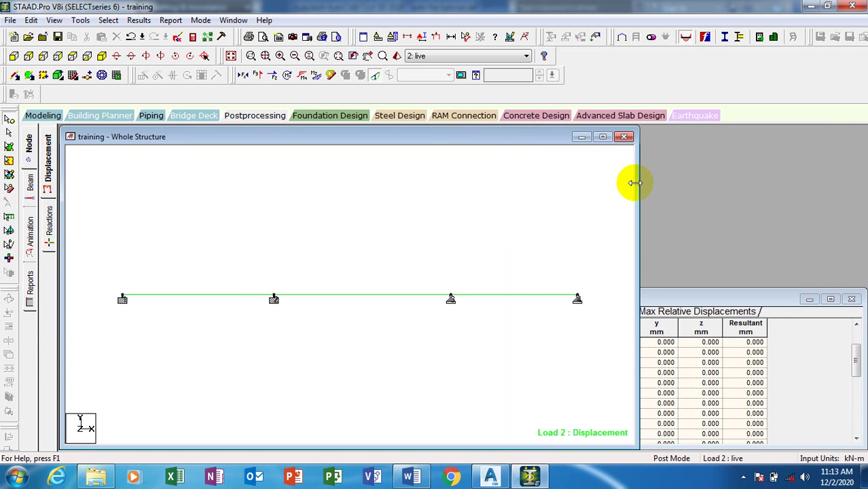
{"action": "left_click_drag", "start_coordinate": [639, 233], "coordinate": [496, 223]}
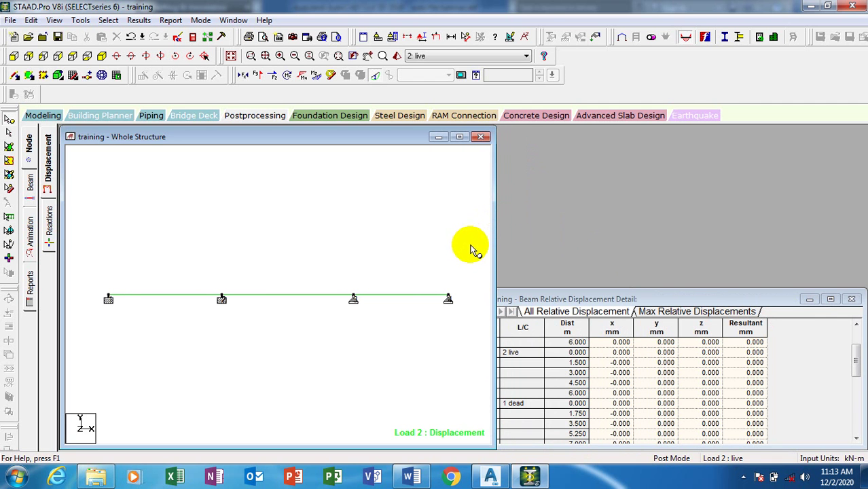
{"action": "left_click_drag", "start_coordinate": [491, 222], "coordinate": [512, 221]}
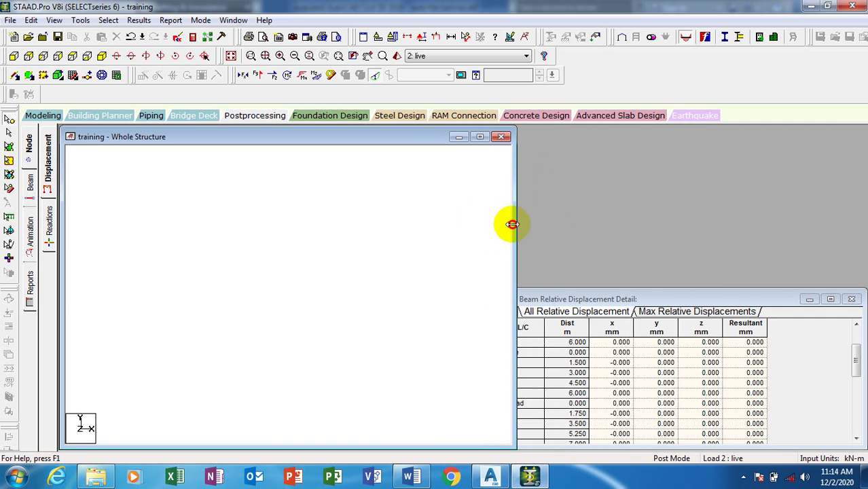
Examine the result annotation options for ranges, beam results, nodes and reactions, and close them without annotating
{"action": "left_click", "coordinate": [137, 20]}
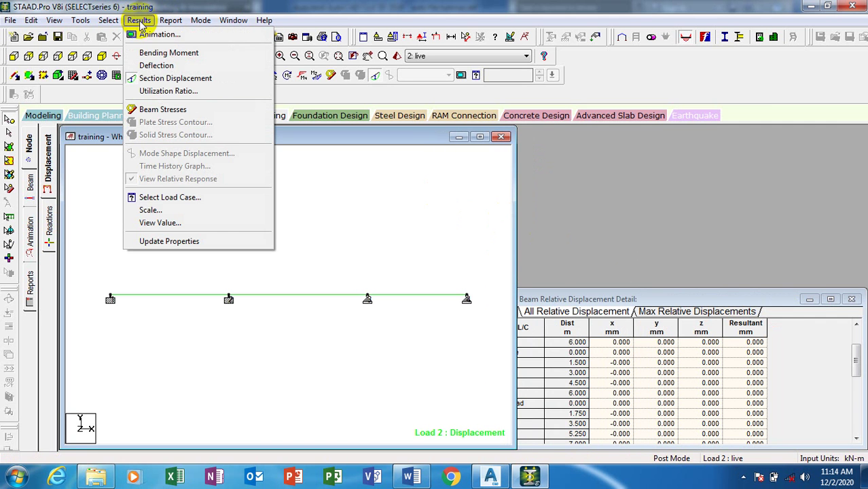
{"action": "left_click", "coordinate": [194, 222]}
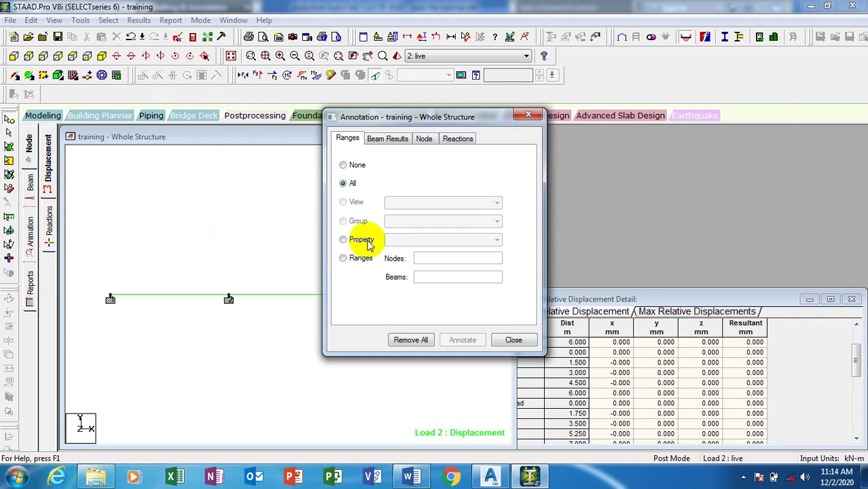
{"action": "left_click", "coordinate": [397, 143]}
{"action": "left_click", "coordinate": [423, 141]}
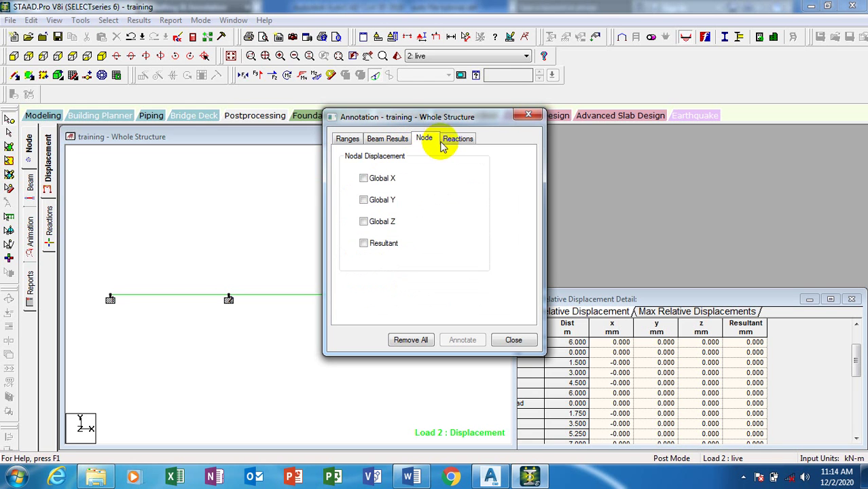
{"action": "left_click", "coordinate": [453, 140]}
{"action": "left_click", "coordinate": [350, 140]}
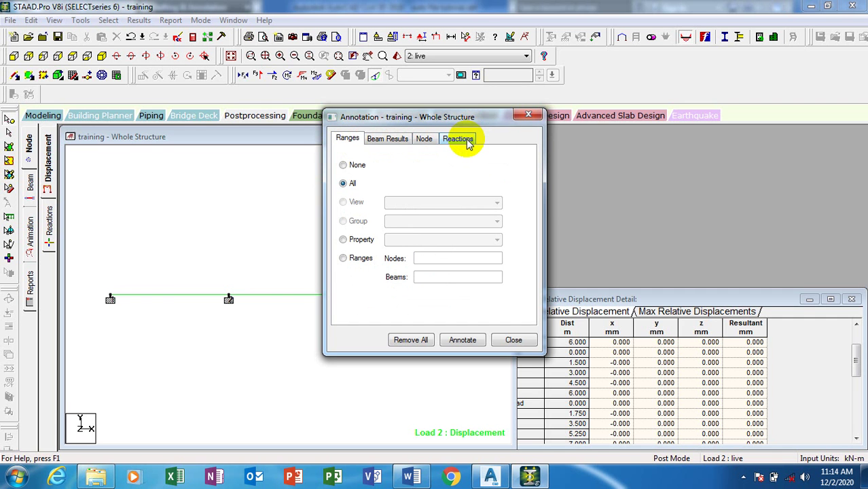
{"action": "left_click", "coordinate": [394, 143]}
{"action": "left_click", "coordinate": [419, 143]}
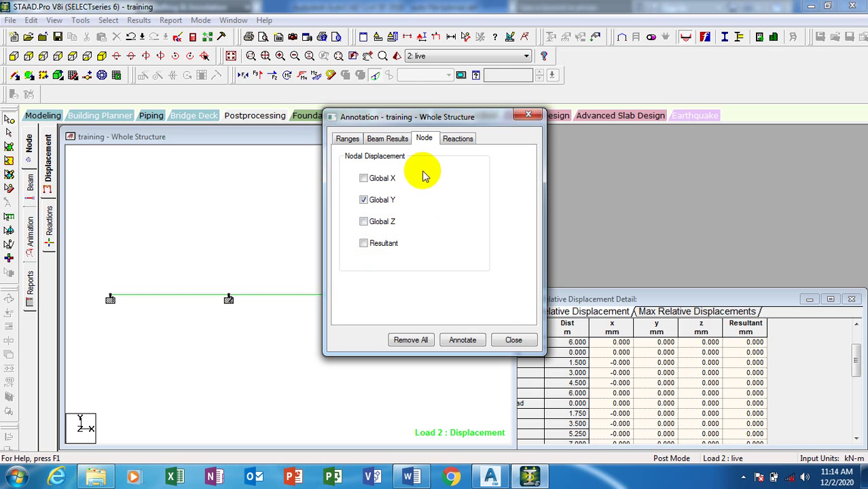
{"action": "left_click", "coordinate": [528, 117]}
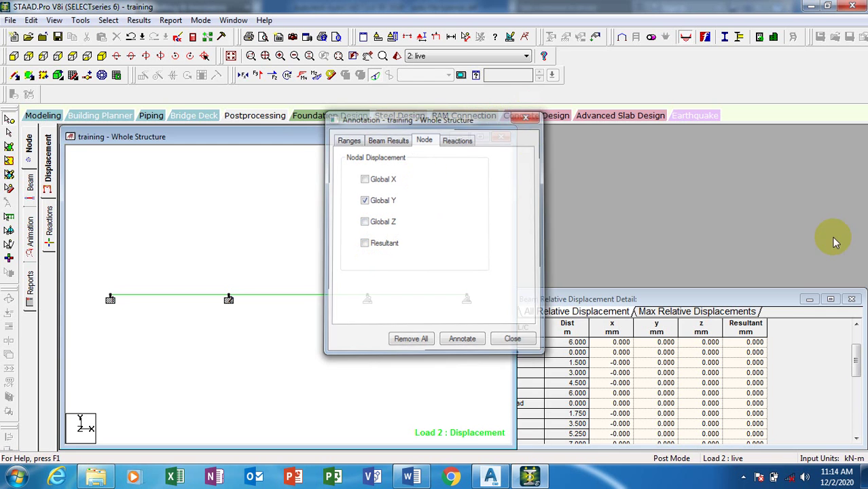
Close the beam relative displacement table and maximize the whole structure view
{"action": "left_click", "coordinate": [851, 299]}
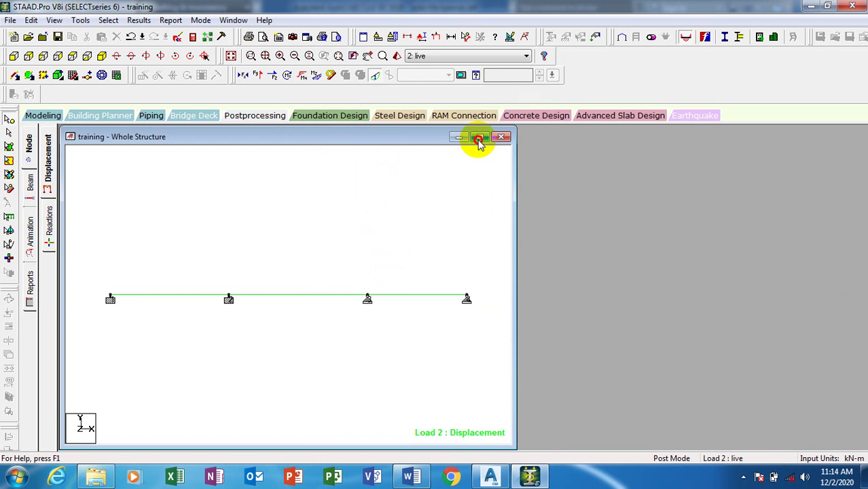
{"action": "left_click", "coordinate": [479, 137]}
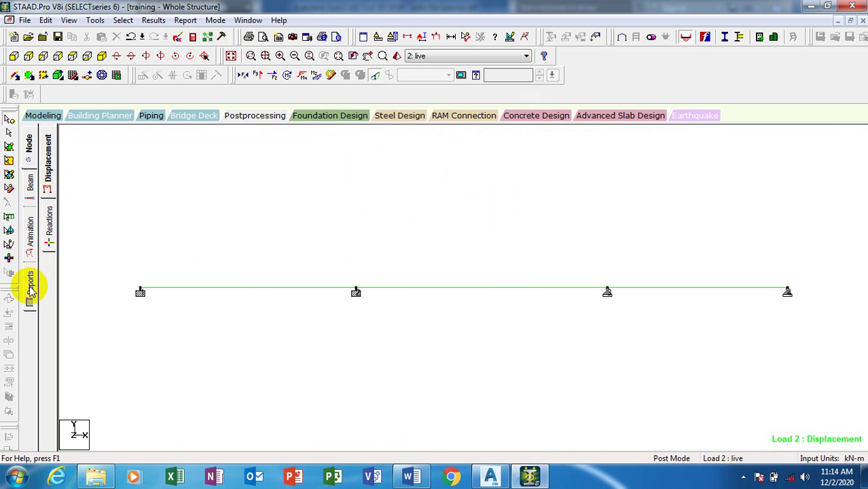
Examine the support reactions, and read through the node and beam relative displacement tables down to beam 3
{"action": "left_click", "coordinate": [49, 224]}
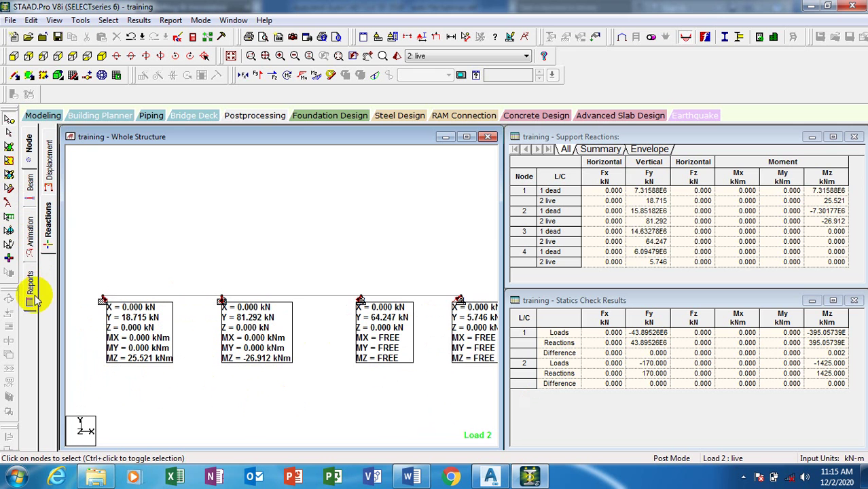
{"action": "left_click", "coordinate": [49, 163]}
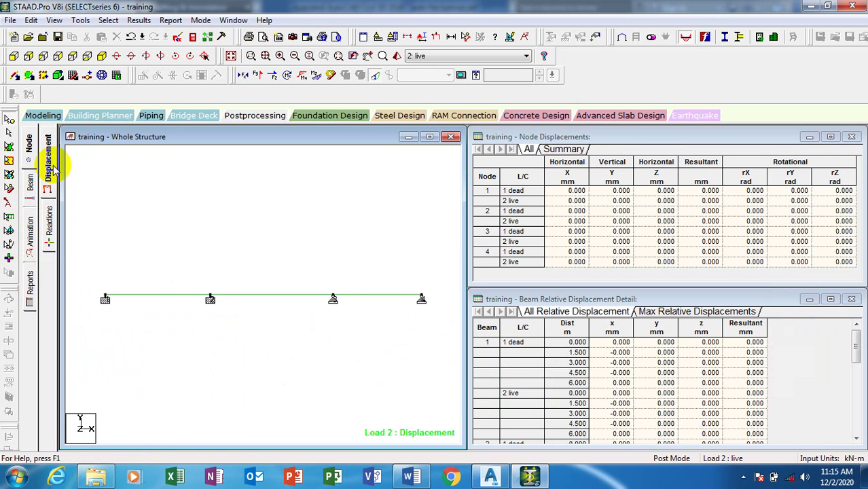
{"action": "left_click", "coordinate": [48, 166]}
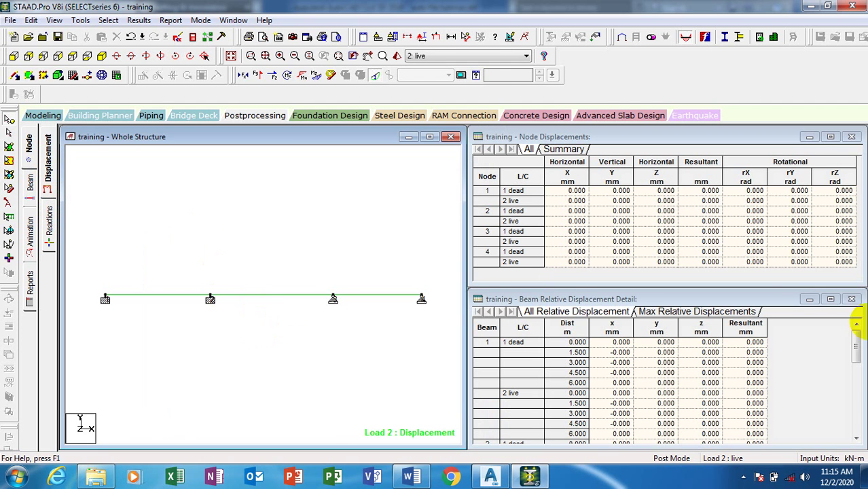
{"action": "left_click", "coordinate": [857, 363]}
{"action": "left_click_drag", "start_coordinate": [857, 361], "coordinate": [854, 432]}
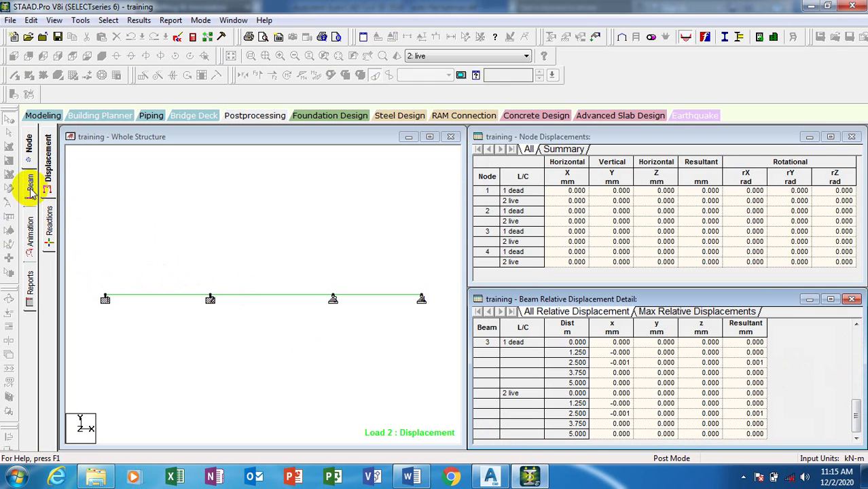
Examine the animation and design results diagram options, accept them as they are, and return to the node displacement results
{"action": "left_click", "coordinate": [31, 232]}
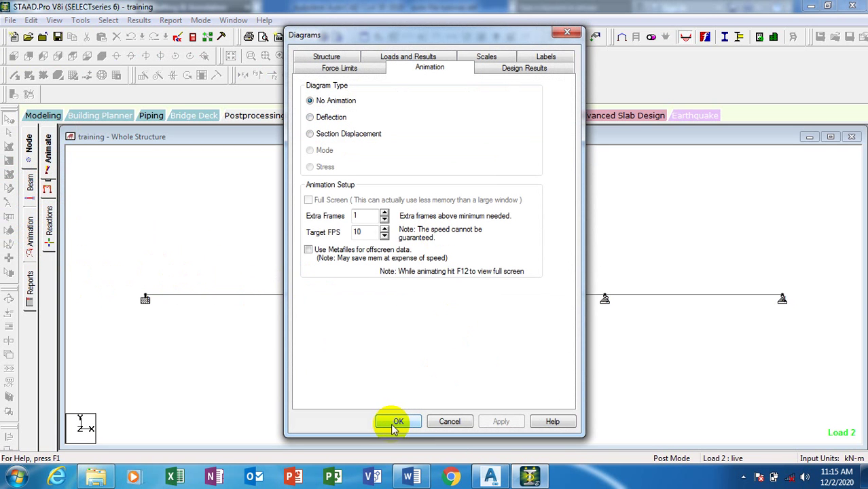
{"action": "left_click", "coordinate": [528, 73]}
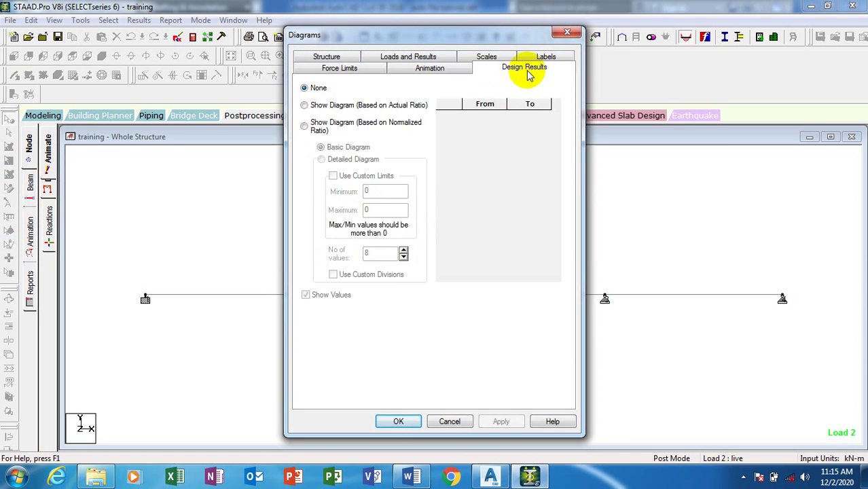
{"action": "left_click", "coordinate": [394, 422]}
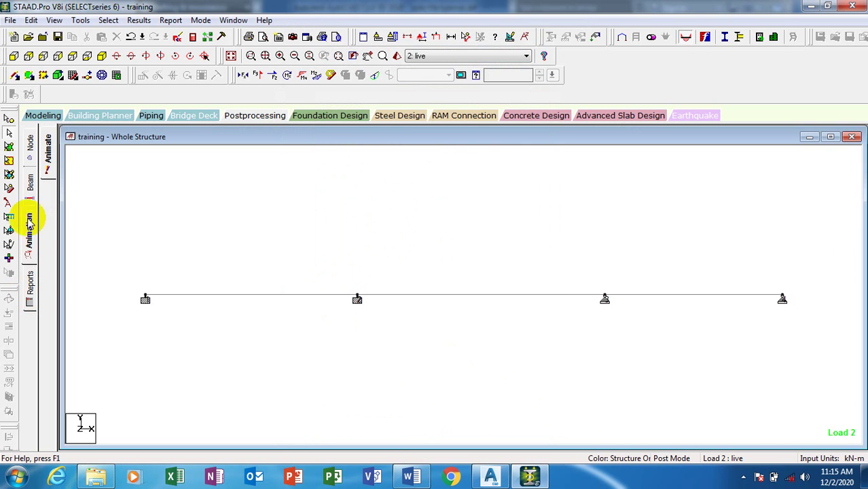
{"action": "left_click", "coordinate": [31, 146]}
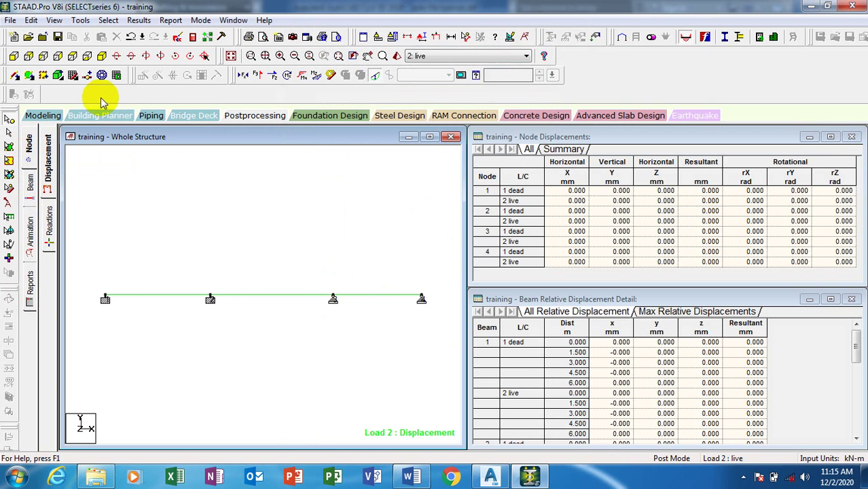
Annotate the support reactions on the whole structure with Global Y forces and Global rZ moments, keeping the annotation settings clear of the beam
{"action": "left_click", "coordinate": [146, 21]}
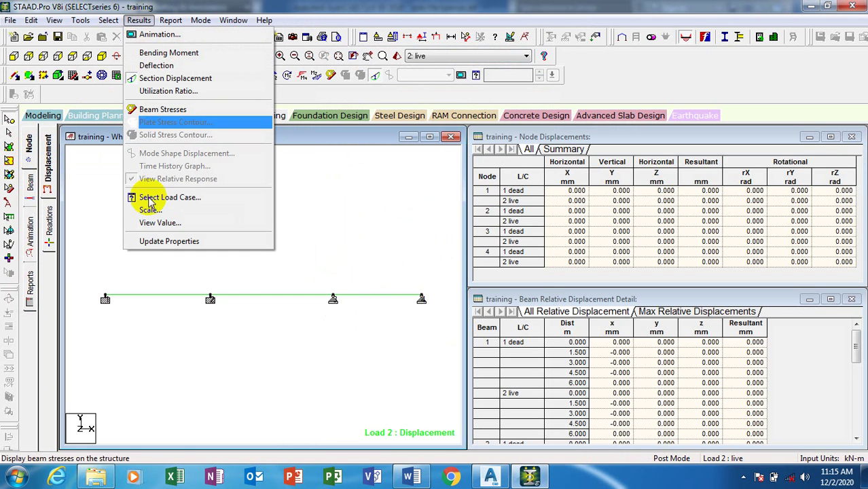
{"action": "left_click", "coordinate": [157, 224]}
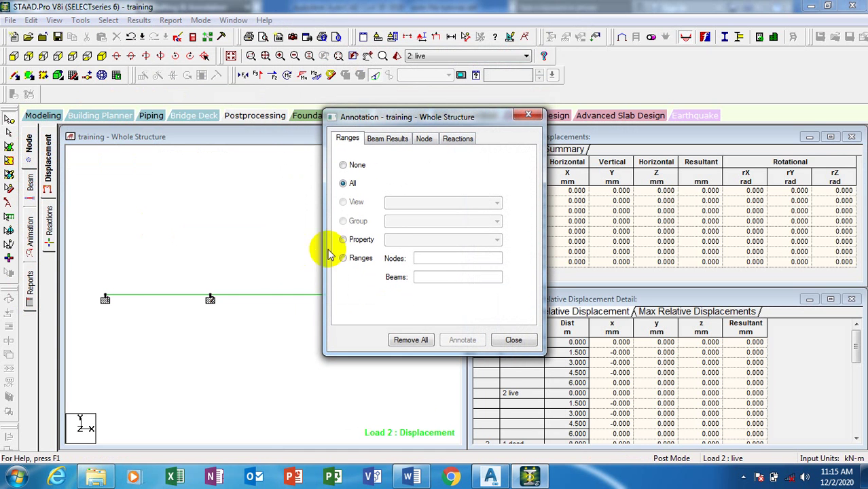
{"action": "left_click", "coordinate": [392, 141]}
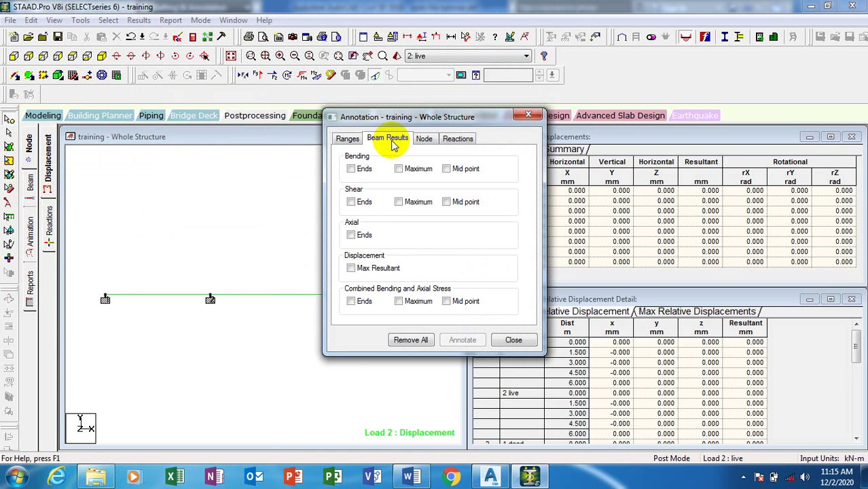
{"action": "left_click", "coordinate": [428, 140]}
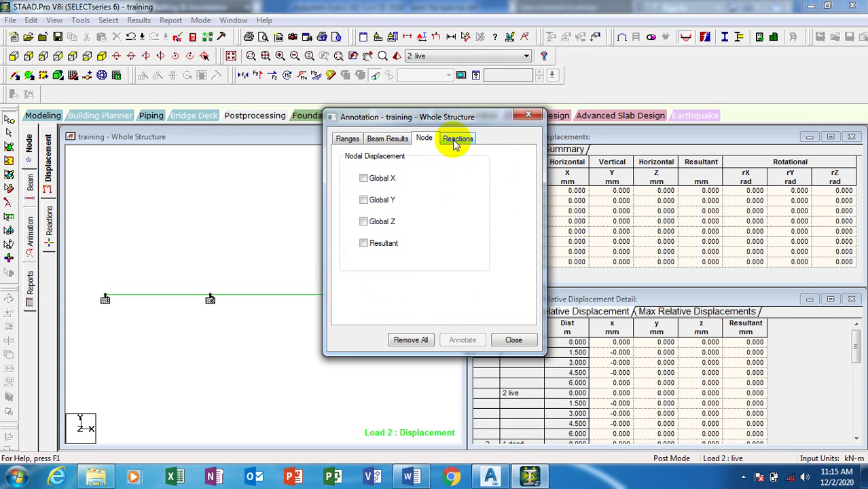
{"action": "left_click", "coordinate": [456, 141]}
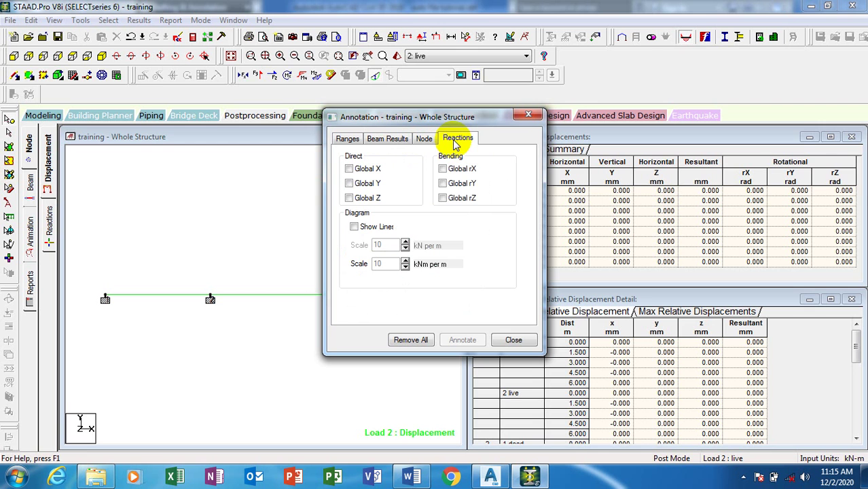
{"action": "left_click", "coordinate": [442, 198]}
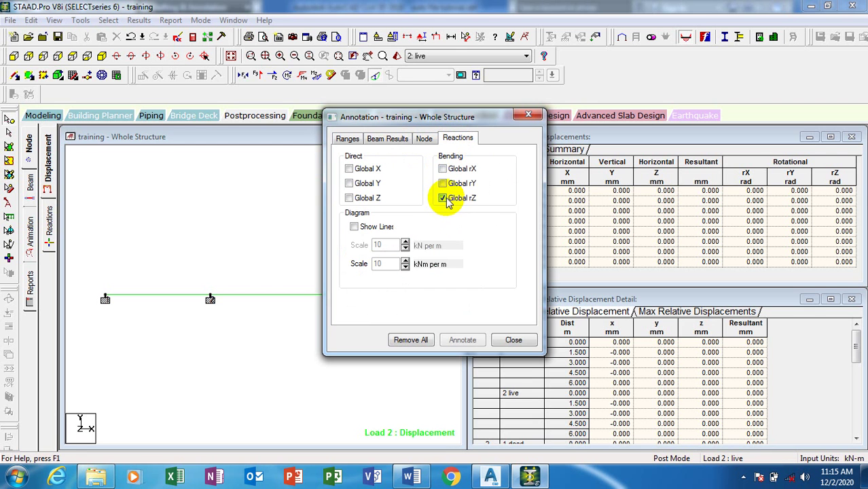
{"action": "left_click", "coordinate": [349, 184]}
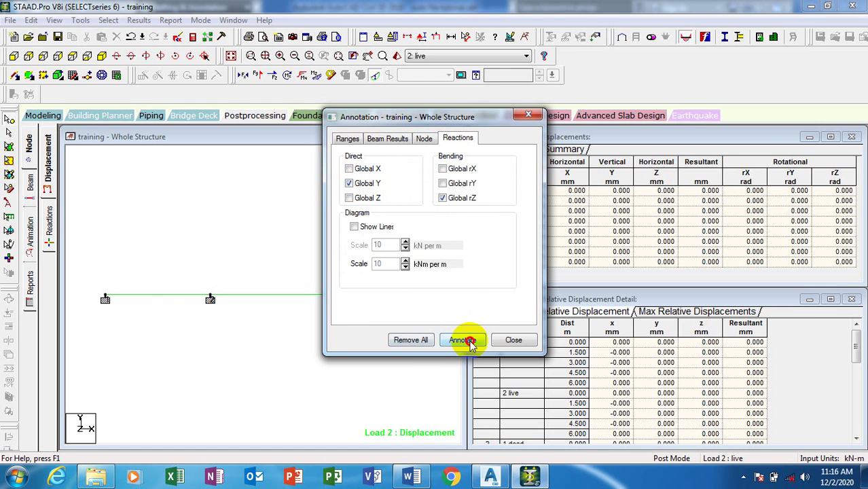
{"action": "left_click", "coordinate": [458, 341]}
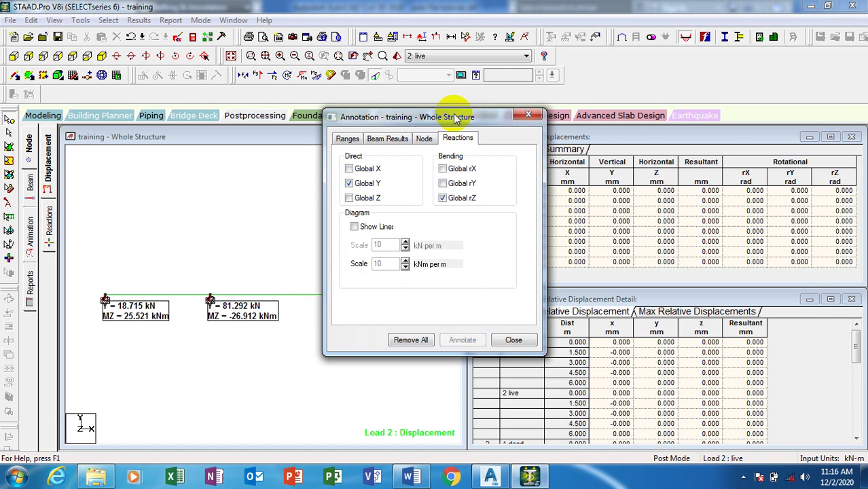
{"action": "left_click_drag", "start_coordinate": [450, 123], "coordinate": [749, 100]}
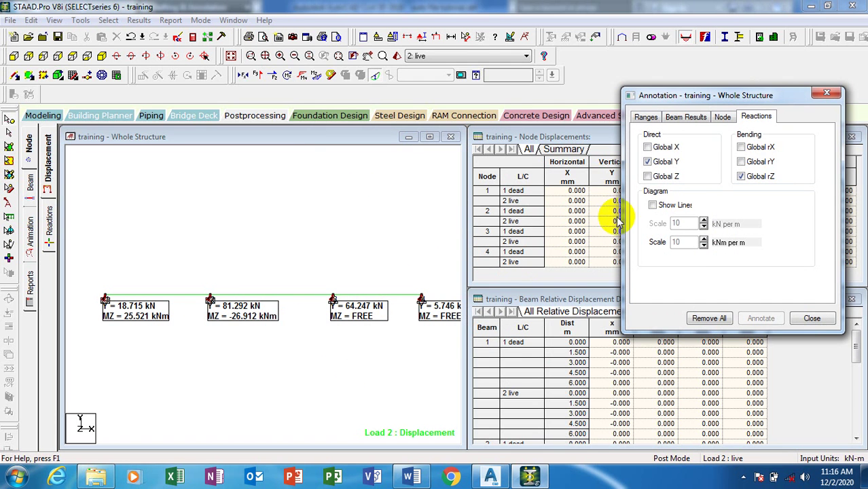
Examine the annotation options for ranges, beam results, nodal displacement and reactions
{"action": "left_click", "coordinate": [724, 123]}
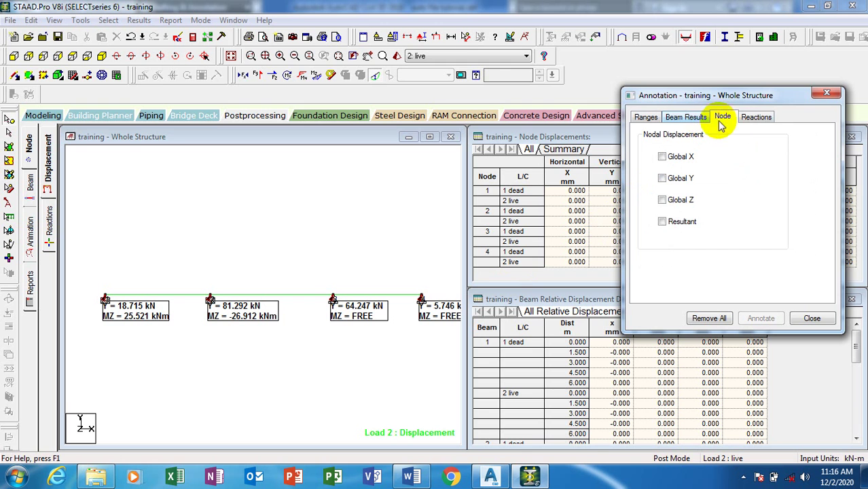
{"action": "left_click", "coordinate": [755, 117]}
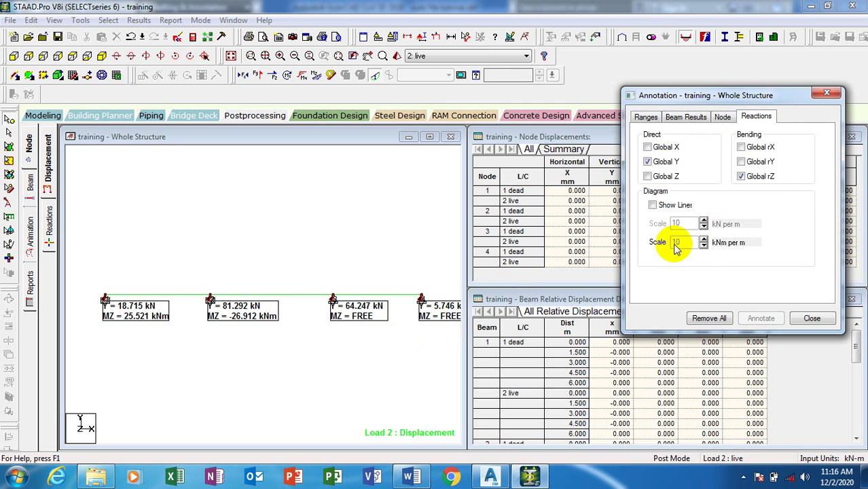
{"action": "left_click", "coordinate": [721, 117]}
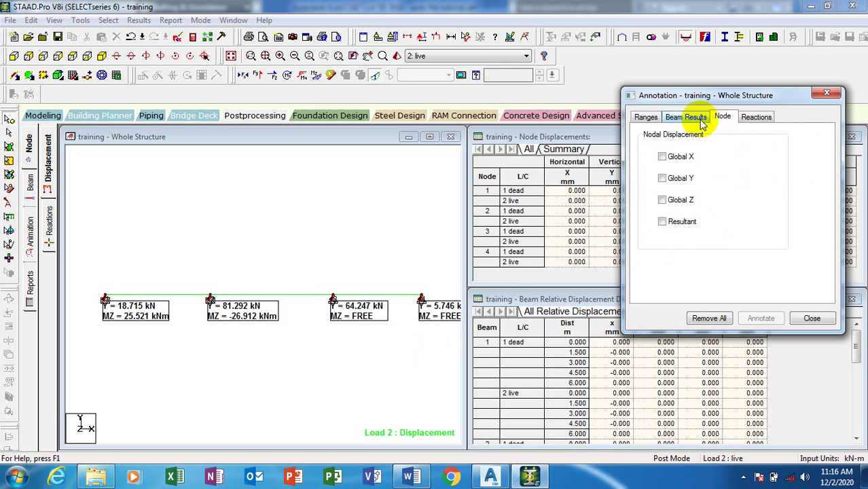
{"action": "left_click", "coordinate": [692, 119]}
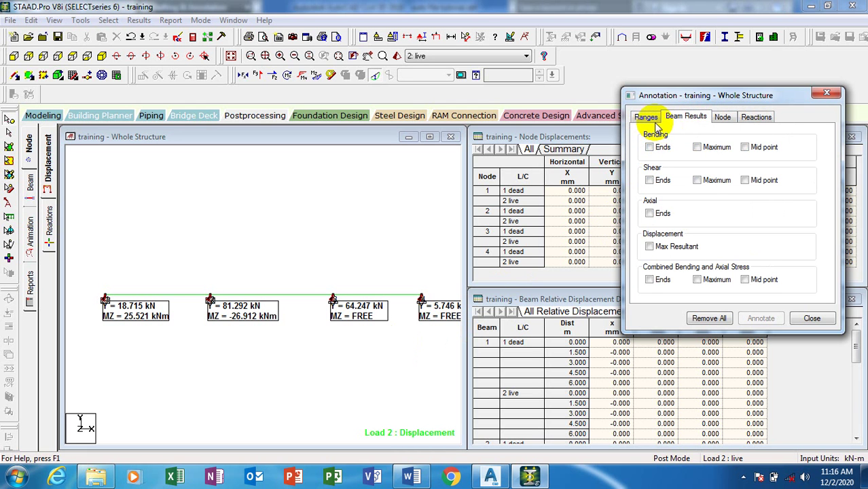
{"action": "left_click", "coordinate": [653, 122]}
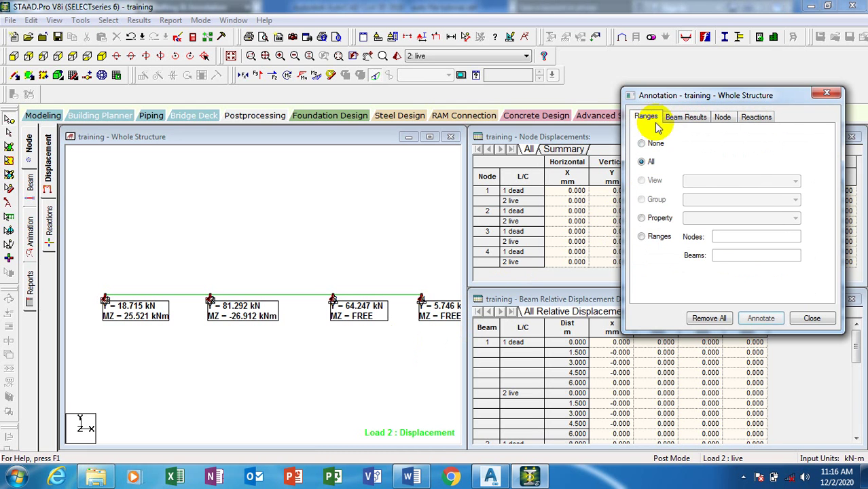
{"action": "left_click", "coordinate": [674, 121]}
{"action": "left_click", "coordinate": [722, 118]}
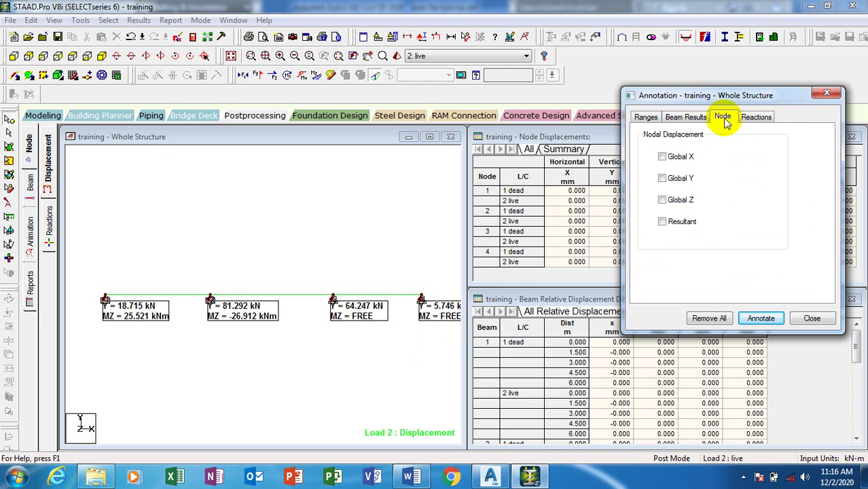
{"action": "left_click", "coordinate": [754, 118]}
{"action": "left_click", "coordinate": [722, 118]}
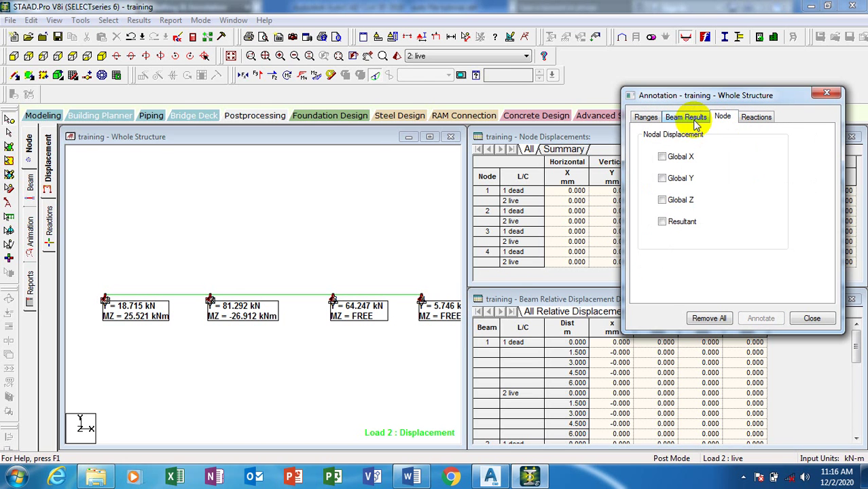
{"action": "left_click", "coordinate": [690, 121]}
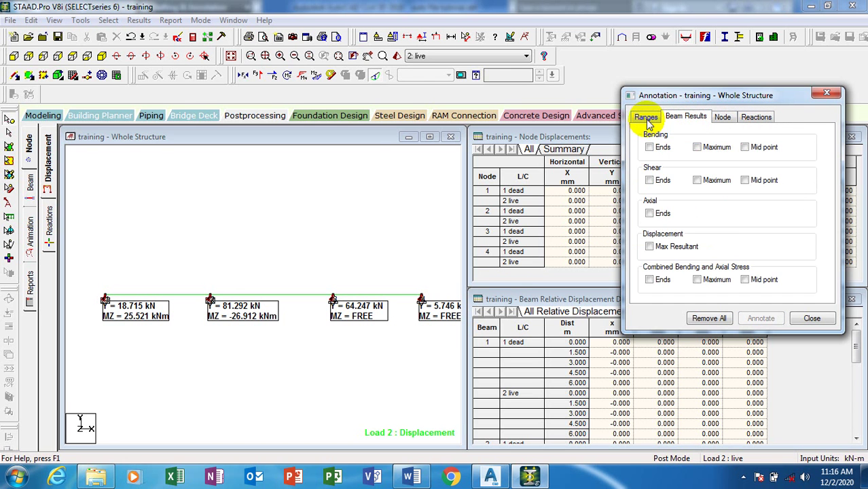
{"action": "left_click", "coordinate": [647, 120]}
{"action": "left_click", "coordinate": [687, 119]}
{"action": "left_click", "coordinate": [722, 118]}
{"action": "left_click", "coordinate": [752, 120]}
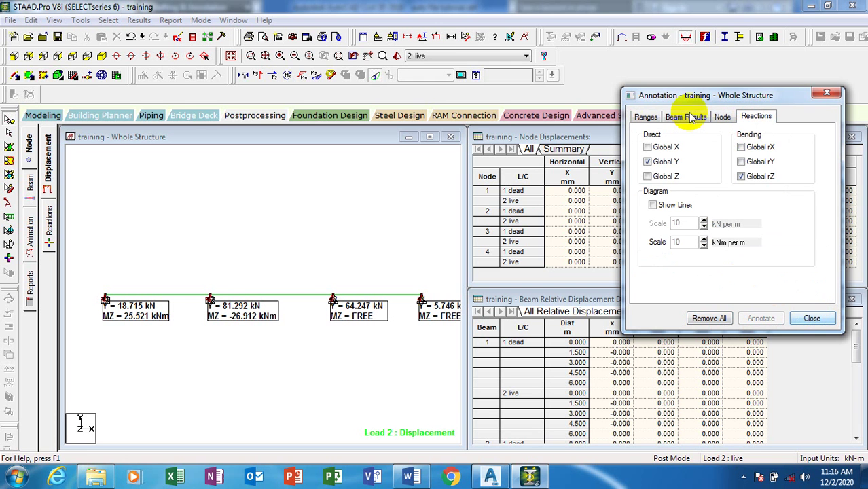
Annotate the nodal displacements in Global X, Global Y and Global Z for the live load case
{"action": "left_click", "coordinate": [726, 119]}
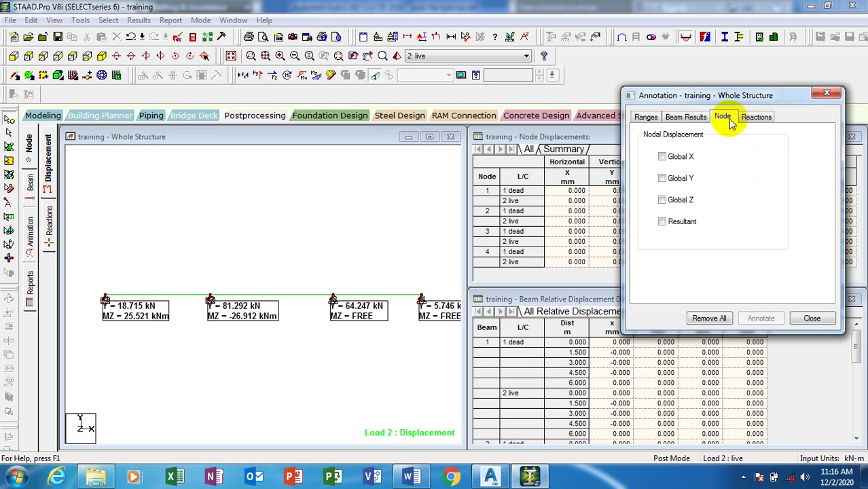
{"action": "left_click", "coordinate": [663, 158]}
{"action": "left_click", "coordinate": [663, 200]}
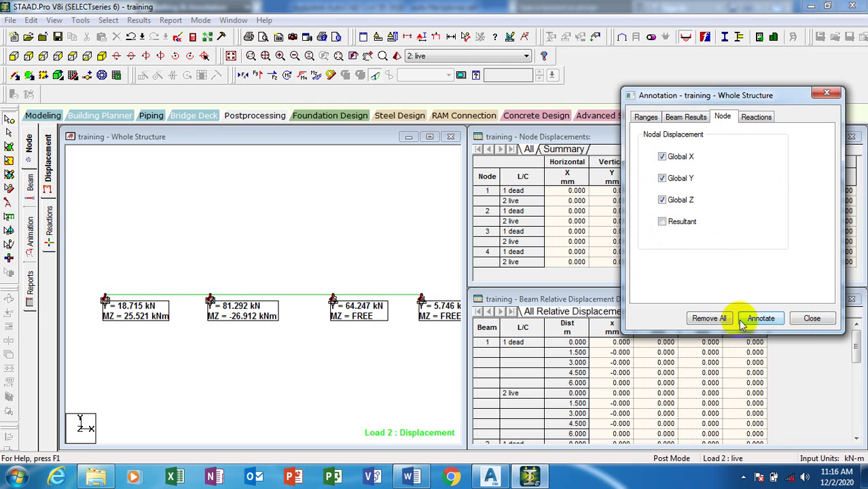
{"action": "left_click", "coordinate": [760, 319]}
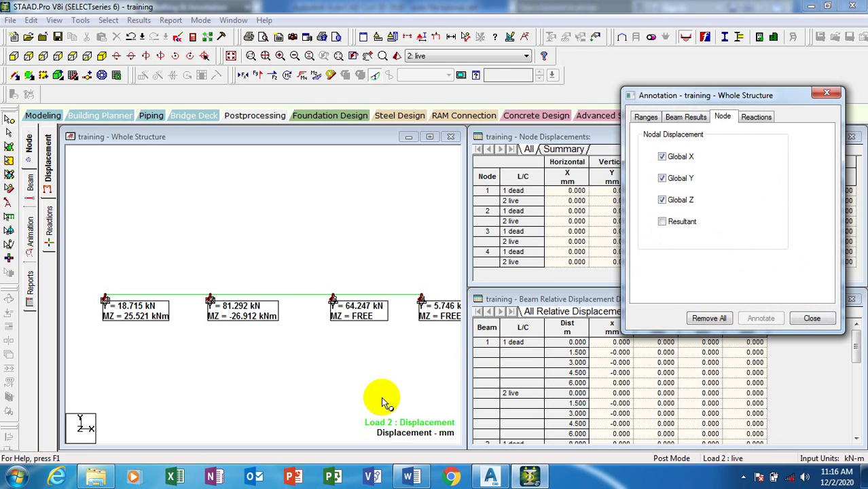
Try to annotate the beam bending results, first at the ends and separately at the maximum only
{"action": "left_click", "coordinate": [693, 118]}
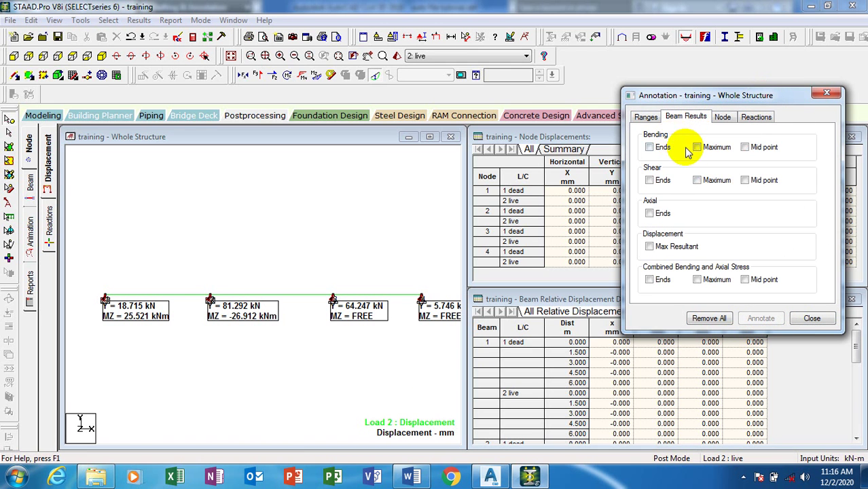
{"action": "left_click", "coordinate": [650, 148]}
{"action": "left_click", "coordinate": [761, 318]}
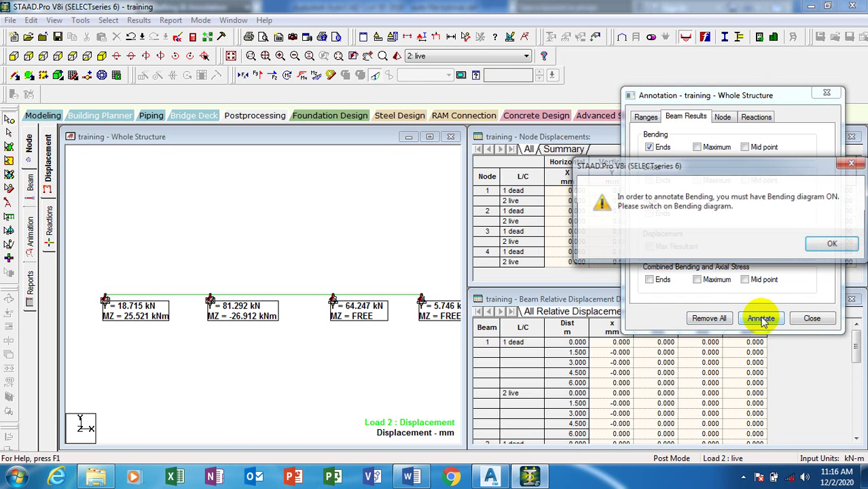
{"action": "left_click", "coordinate": [851, 163]}
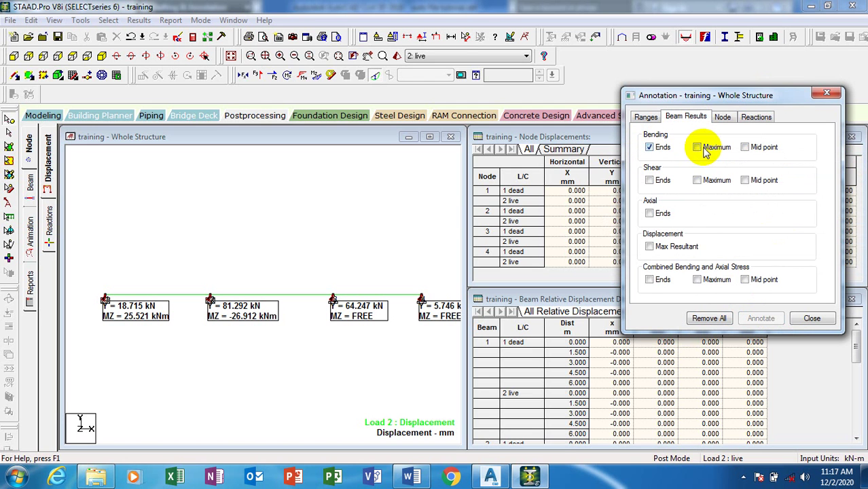
{"action": "left_click", "coordinate": [705, 148]}
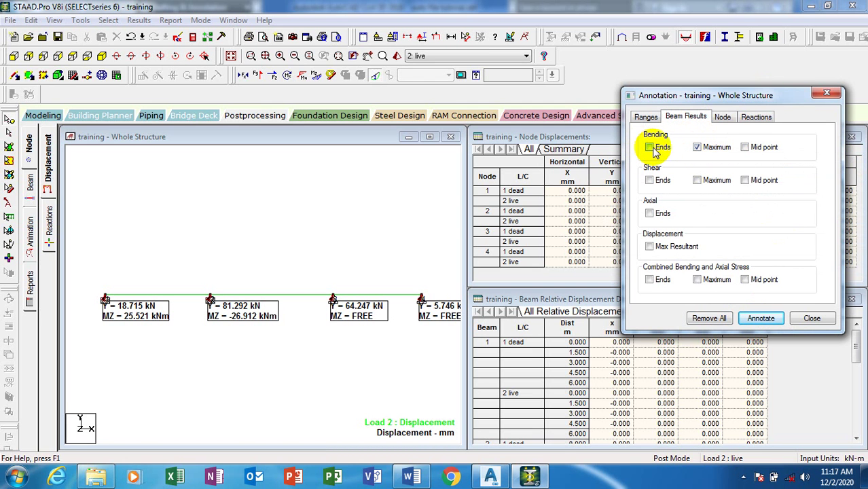
{"action": "left_click", "coordinate": [761, 319]}
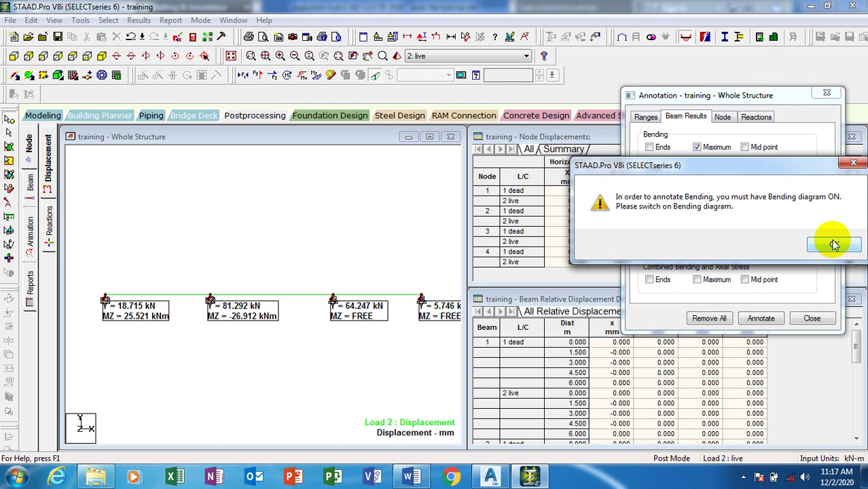
{"action": "left_click", "coordinate": [853, 164]}
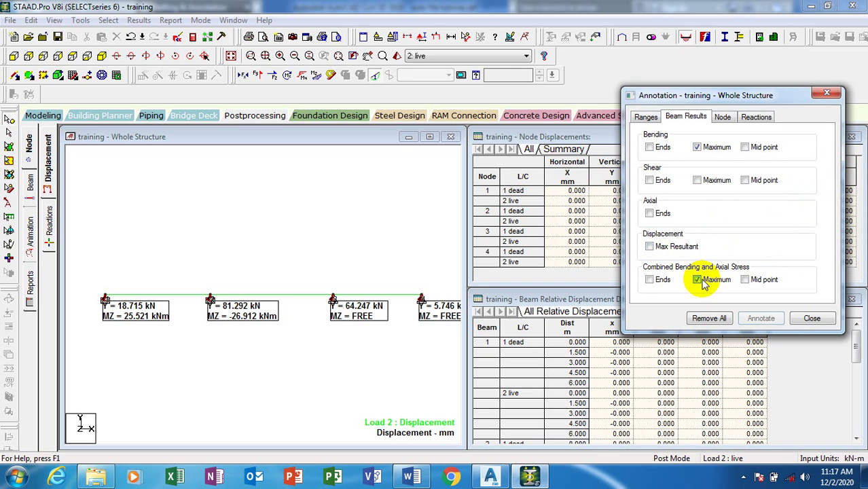
Try to annotate maximum bending together with maximum combined bending and axial stress, and close the annotation settings
{"action": "left_click", "coordinate": [750, 317]}
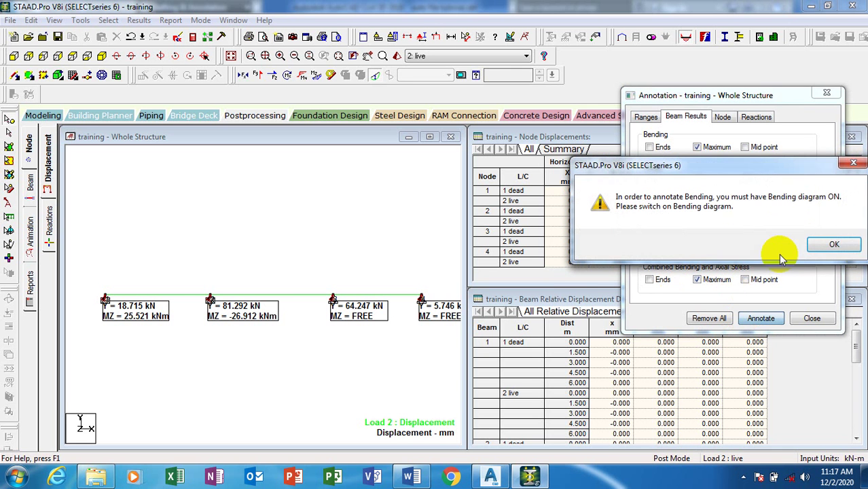
{"action": "left_click", "coordinate": [849, 251]}
{"action": "left_click", "coordinate": [820, 242]}
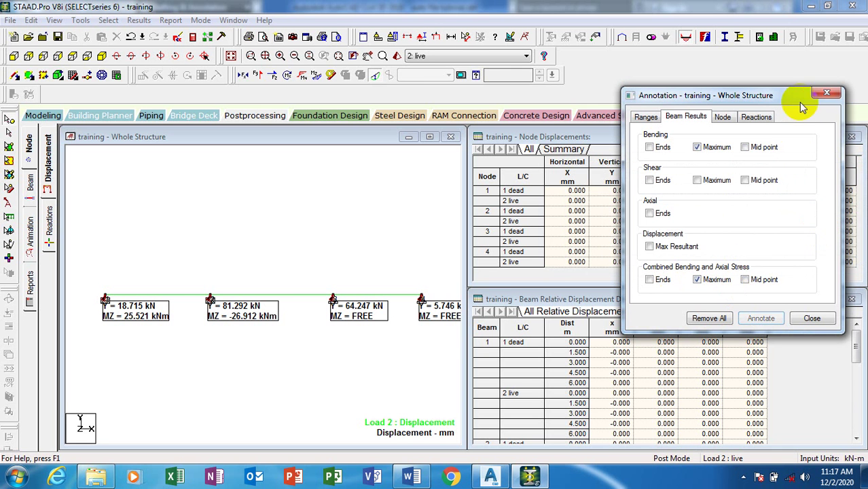
{"action": "left_click", "coordinate": [825, 95]}
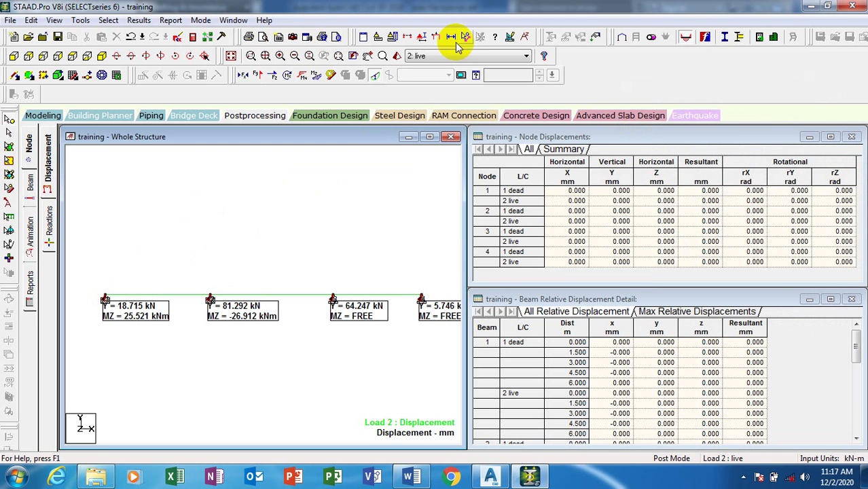
Examine the display options and the diagram settings for labels, loads and results, structure, force limits and animation without applying changes
{"action": "left_click", "coordinate": [393, 39]}
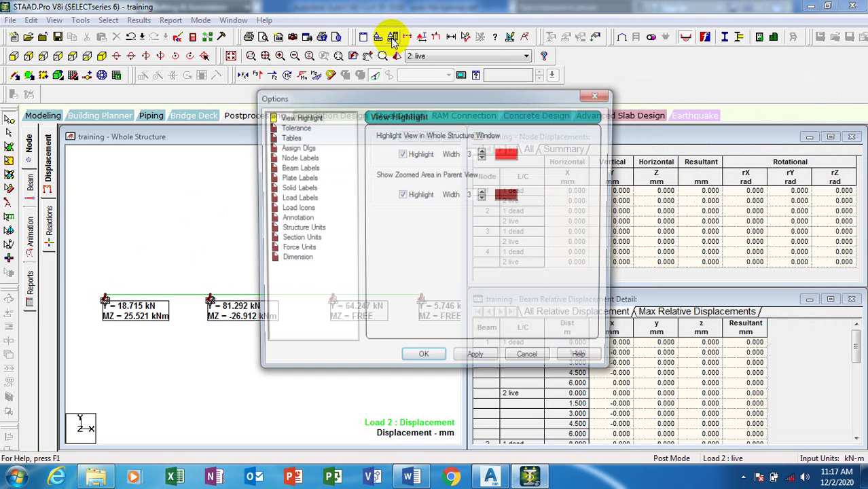
{"action": "left_click", "coordinate": [601, 97]}
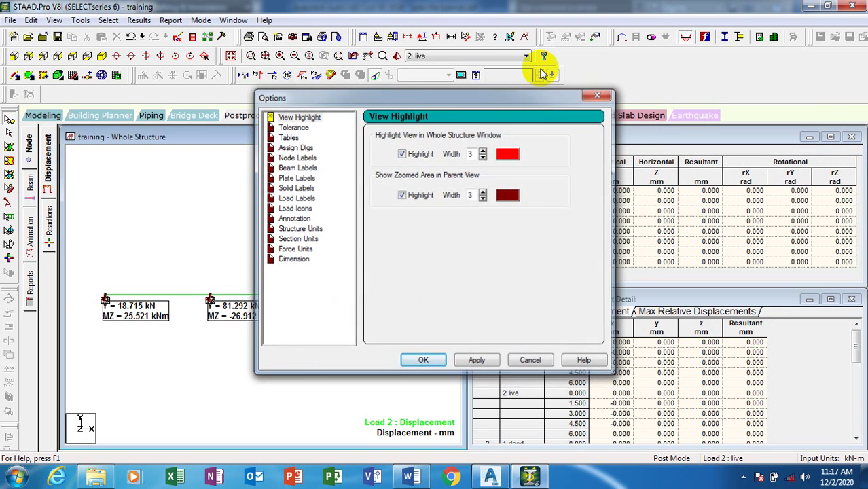
{"action": "left_click", "coordinate": [423, 39]}
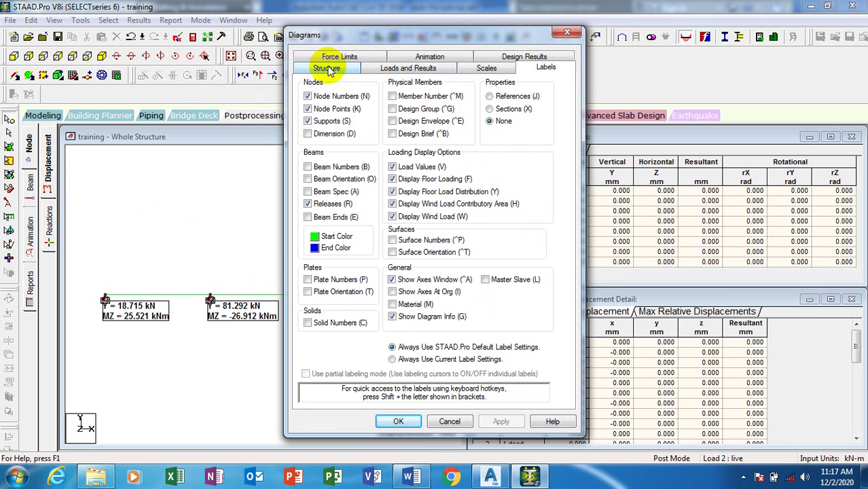
{"action": "left_click", "coordinate": [308, 167]}
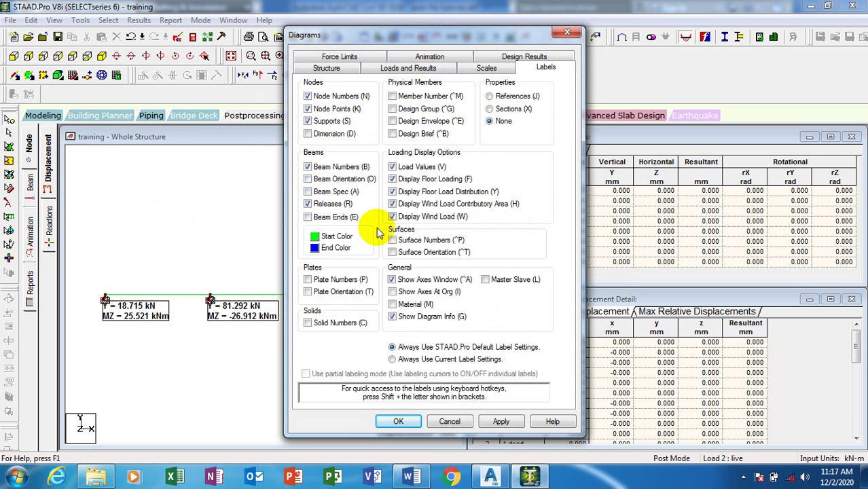
{"action": "left_click", "coordinate": [422, 68]}
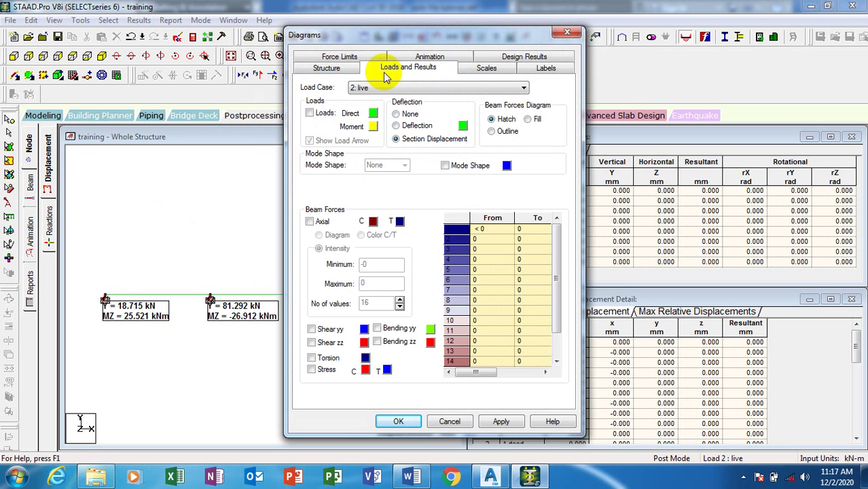
{"action": "left_click", "coordinate": [395, 138]}
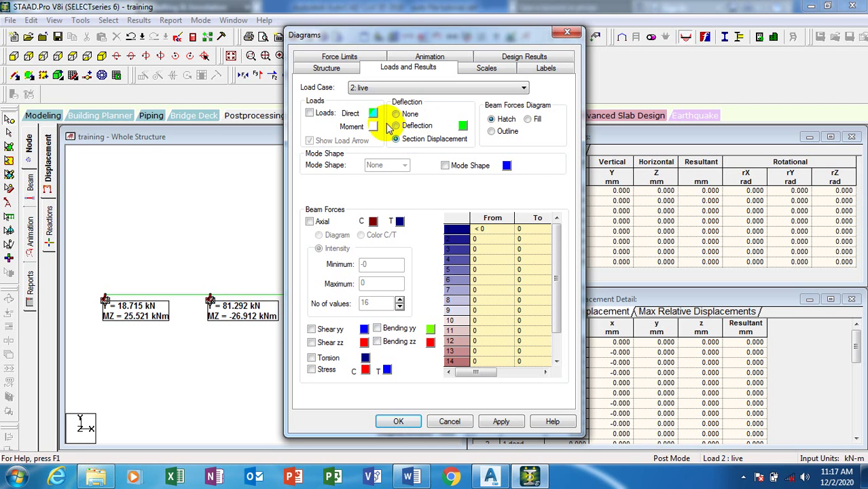
{"action": "left_click", "coordinate": [315, 70]}
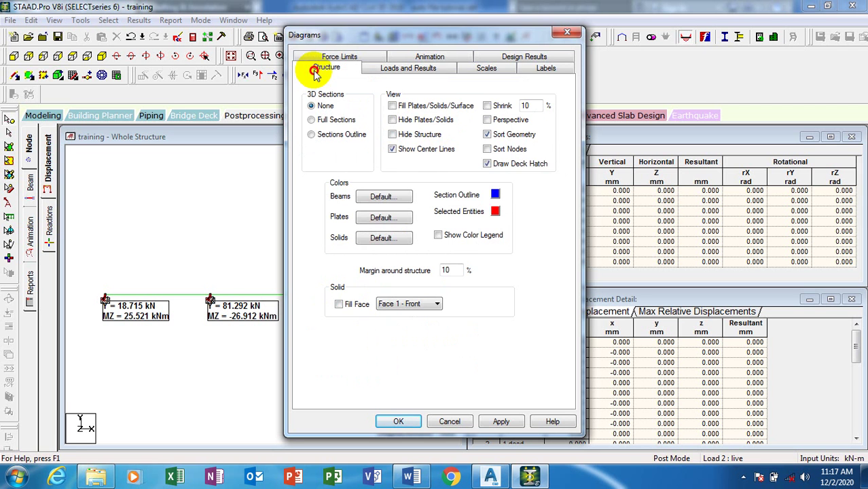
{"action": "left_click", "coordinate": [367, 57]}
{"action": "left_click", "coordinate": [410, 58]}
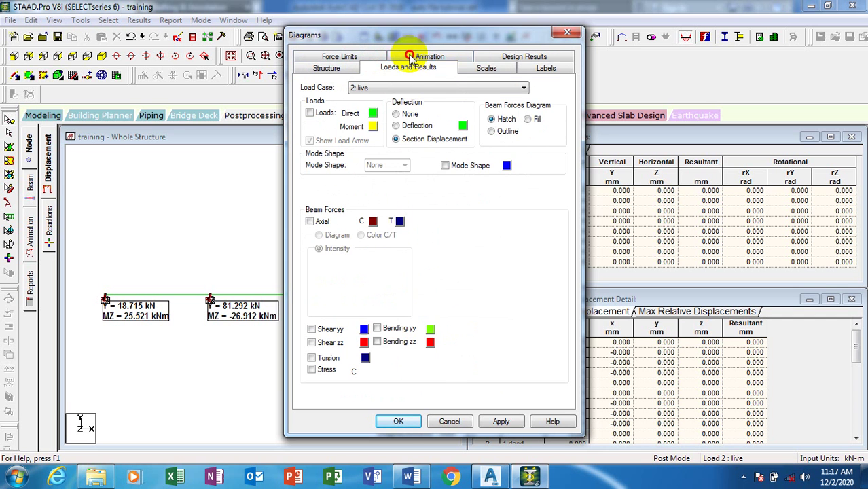
{"action": "left_click", "coordinate": [332, 67]}
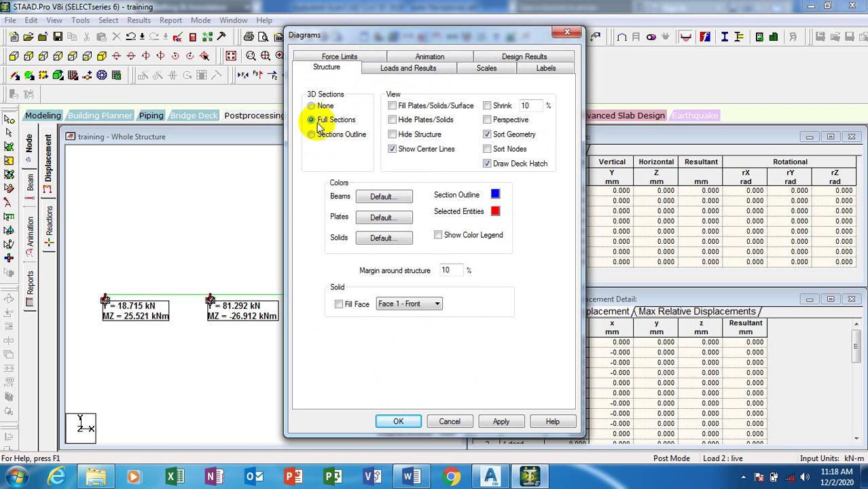
{"action": "left_click", "coordinate": [567, 32]}
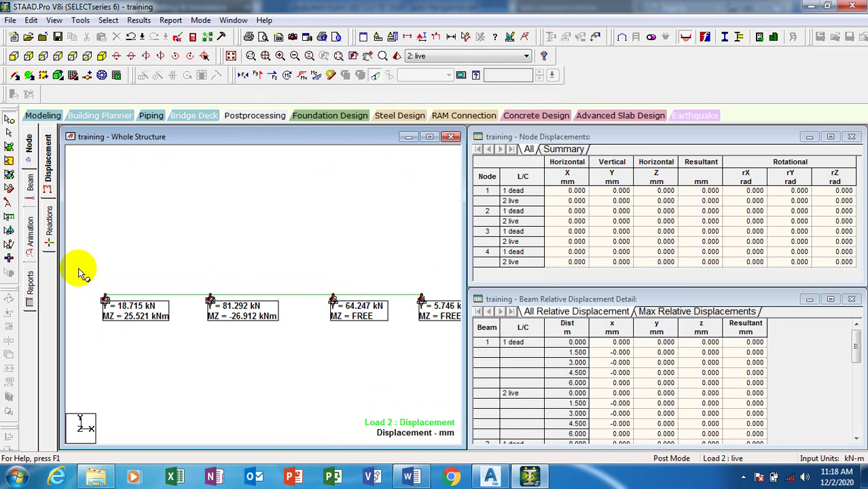
Review the support reactions and statics check for the load cases, and look at the report setup and job information page
{"action": "left_click", "coordinate": [48, 228]}
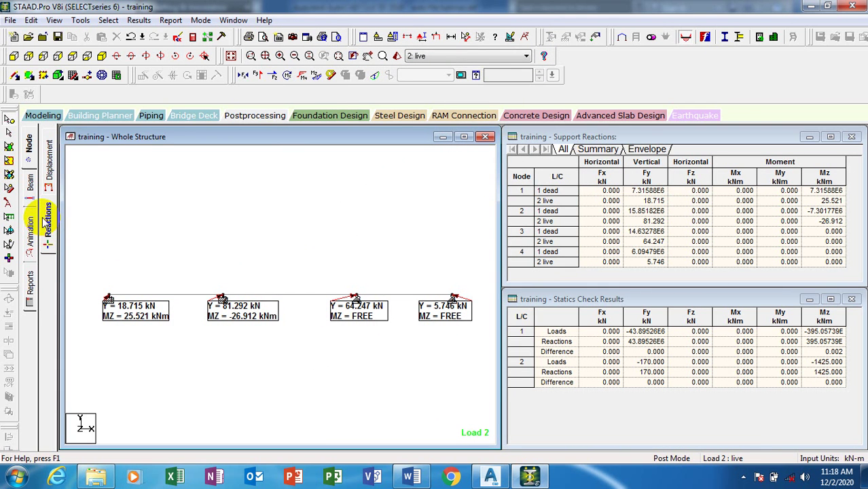
{"action": "left_click", "coordinate": [31, 287]}
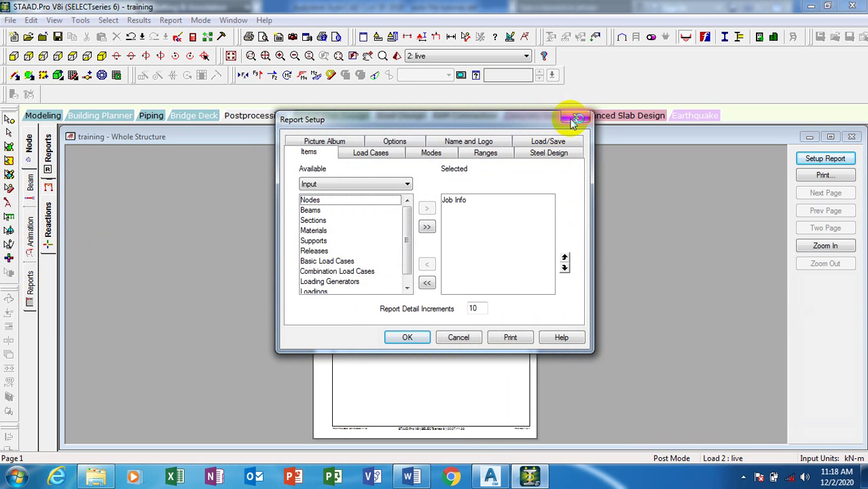
{"action": "left_click", "coordinate": [576, 120]}
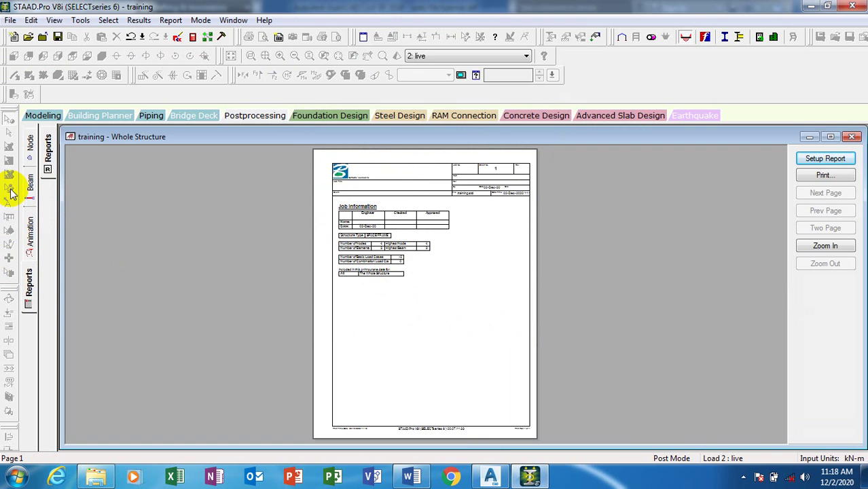
Open the animation results page and check its animation and force limit settings, leaving them unchanged
{"action": "left_click", "coordinate": [30, 244]}
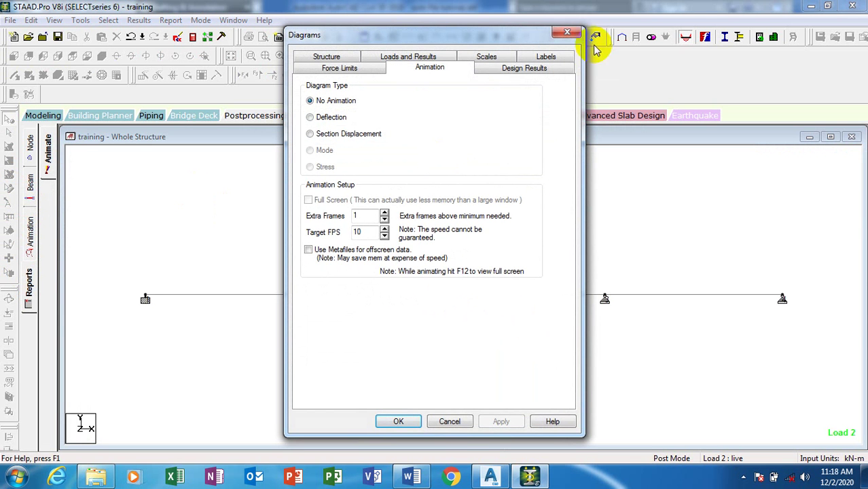
{"action": "left_click", "coordinate": [332, 71]}
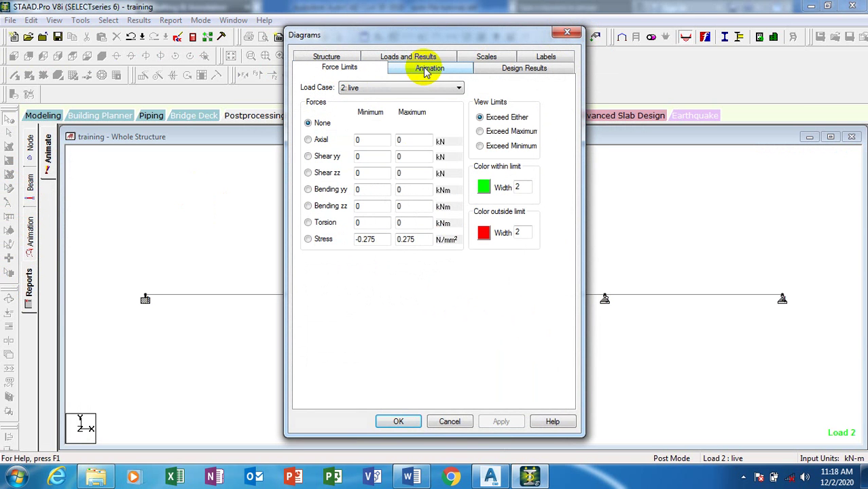
{"action": "left_click", "coordinate": [574, 35]}
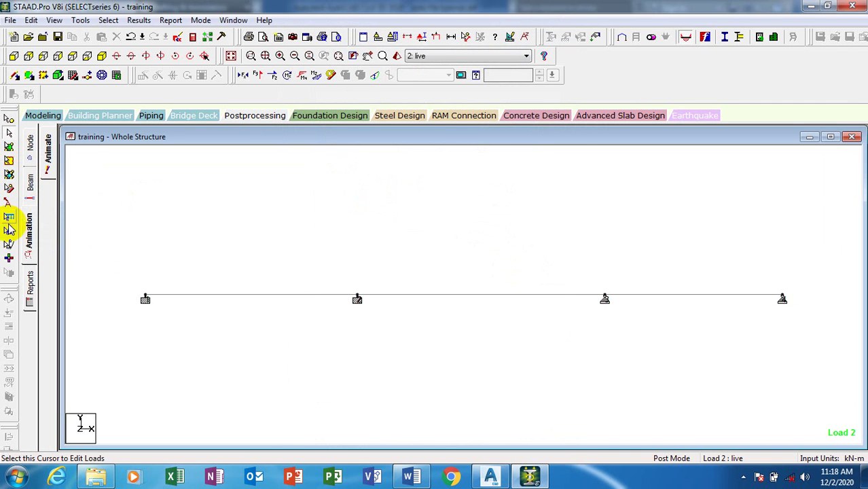
Display the Bending Z, Bending Y, Torsion, Shear Z, Shear Y and Axial Force diagrams for the live load case
{"action": "left_click", "coordinate": [316, 76]}
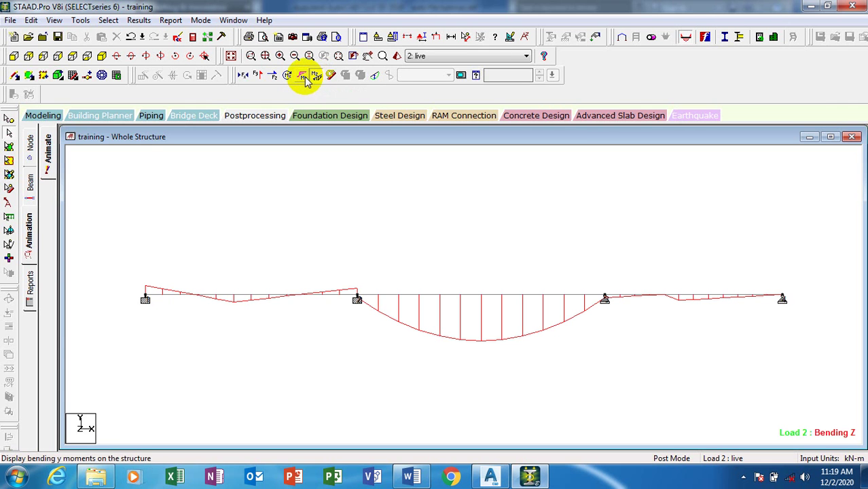
{"action": "left_click", "coordinate": [302, 76]}
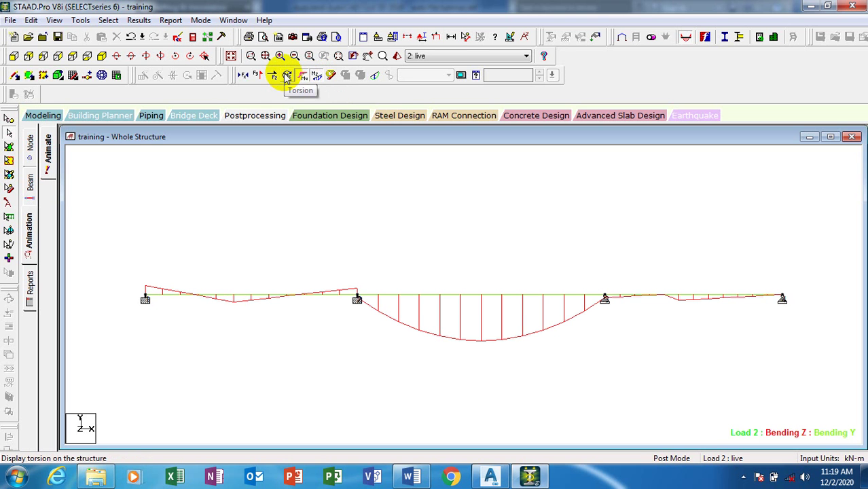
{"action": "left_click", "coordinate": [286, 76]}
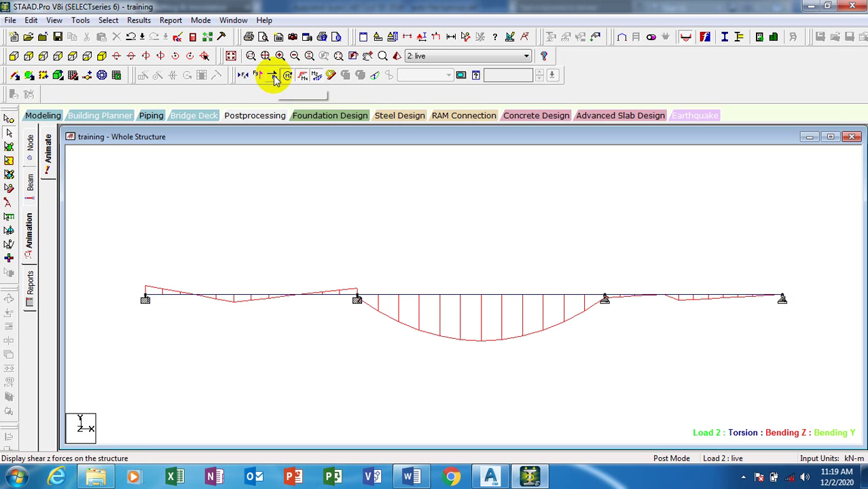
{"action": "left_click", "coordinate": [275, 79]}
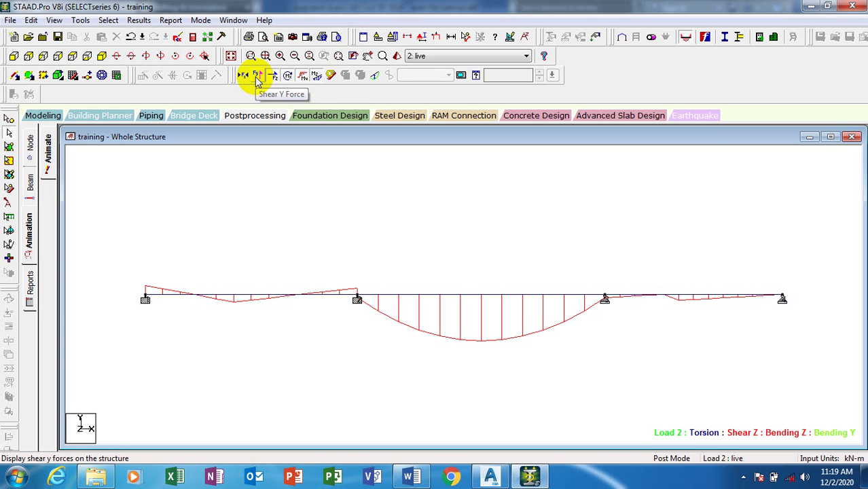
{"action": "left_click", "coordinate": [258, 77]}
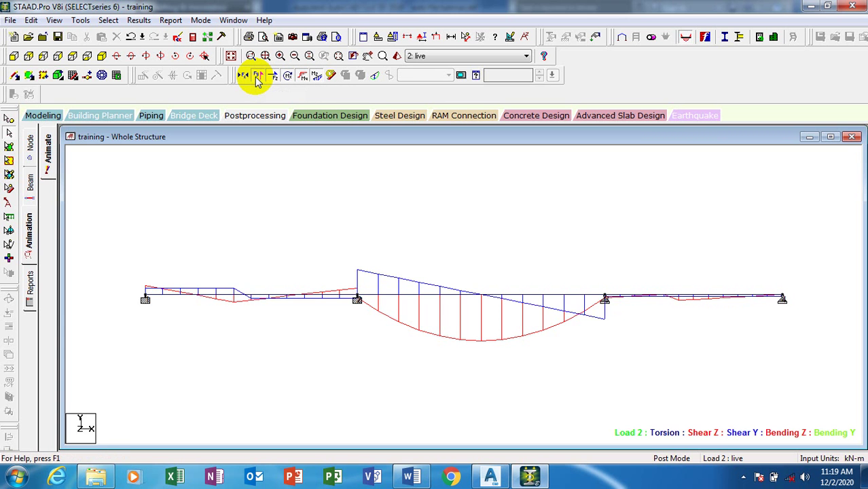
{"action": "left_click", "coordinate": [243, 77]}
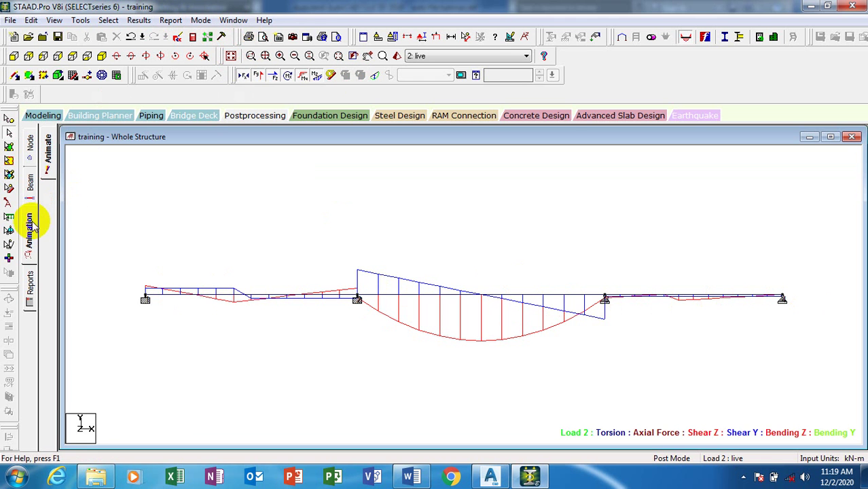
Annotate the maximum shear values on all beams and move the annotation settings clear of the diagram
{"action": "left_click", "coordinate": [138, 20]}
{"action": "left_click", "coordinate": [146, 223]}
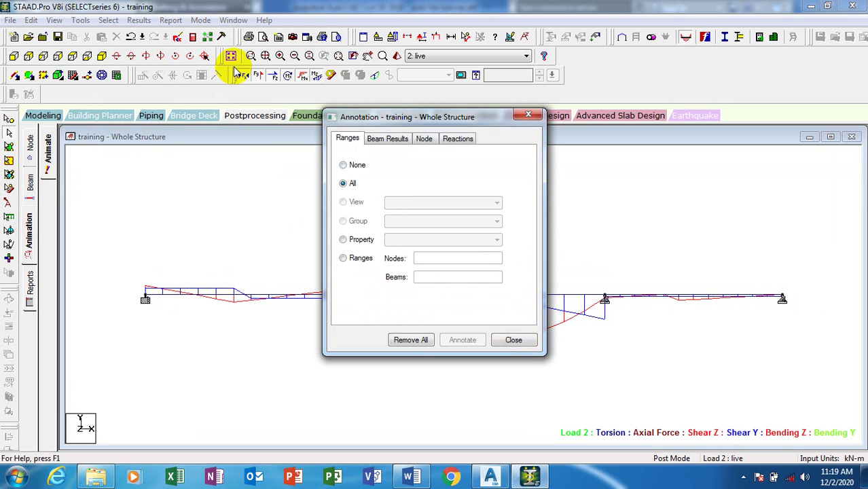
{"action": "left_click", "coordinate": [387, 138]}
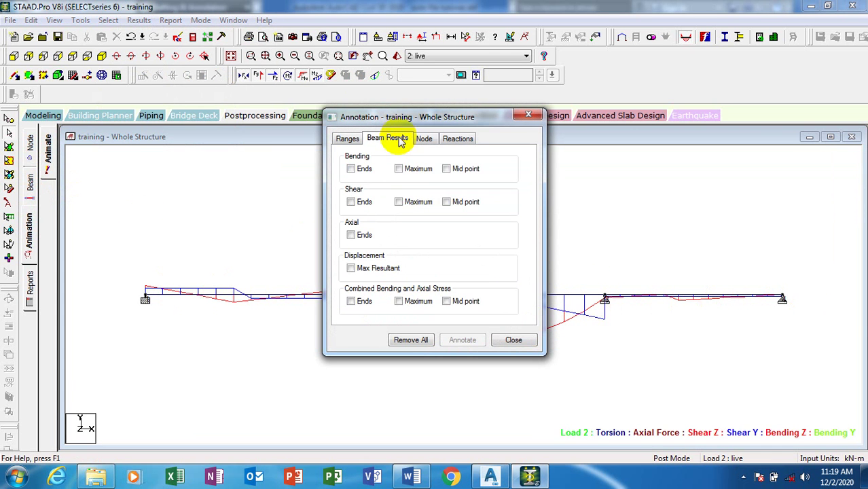
{"action": "left_click", "coordinate": [399, 202]}
{"action": "left_click", "coordinate": [463, 339]}
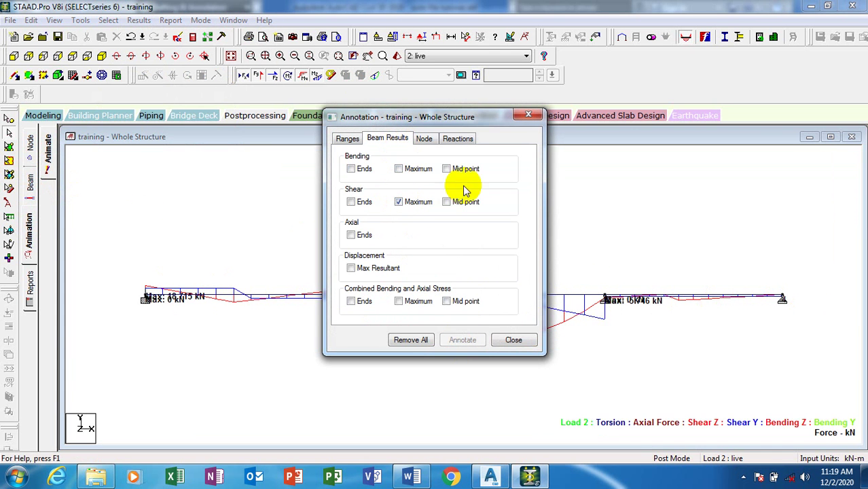
{"action": "mouse_move", "coordinate": [440, 117]}
{"action": "left_mouse_down"}
{"action": "mouse_move", "coordinate": [815, 106]}
{"action": "mouse_move", "coordinate": [718, 80]}
{"action": "left_mouse_up"}
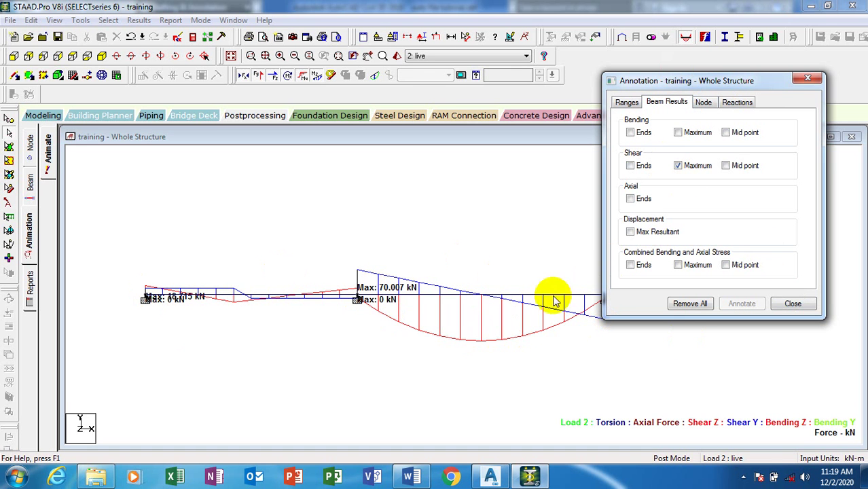
{"action": "left_click_drag", "start_coordinate": [728, 80], "coordinate": [719, 19]}
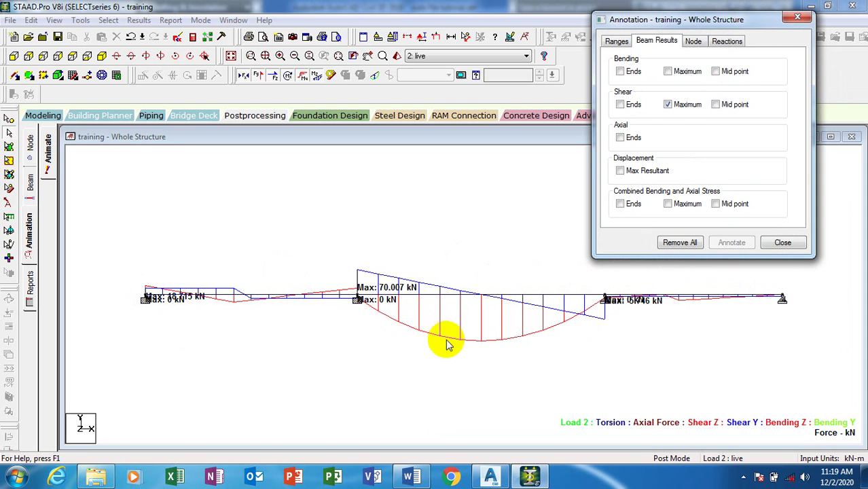
Annotate the beam shear at the mid points only, and separately at the ends only
{"action": "left_click", "coordinate": [717, 104]}
{"action": "left_click", "coordinate": [668, 105]}
{"action": "left_click", "coordinate": [730, 242]}
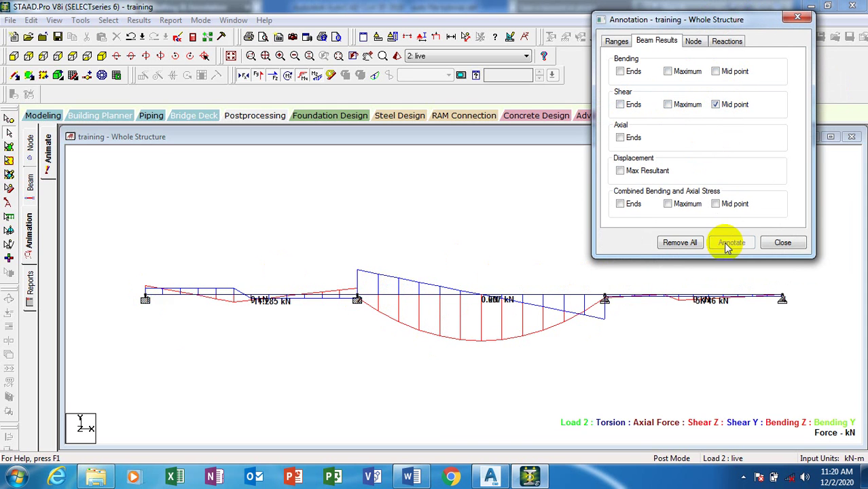
{"action": "left_click", "coordinate": [620, 104]}
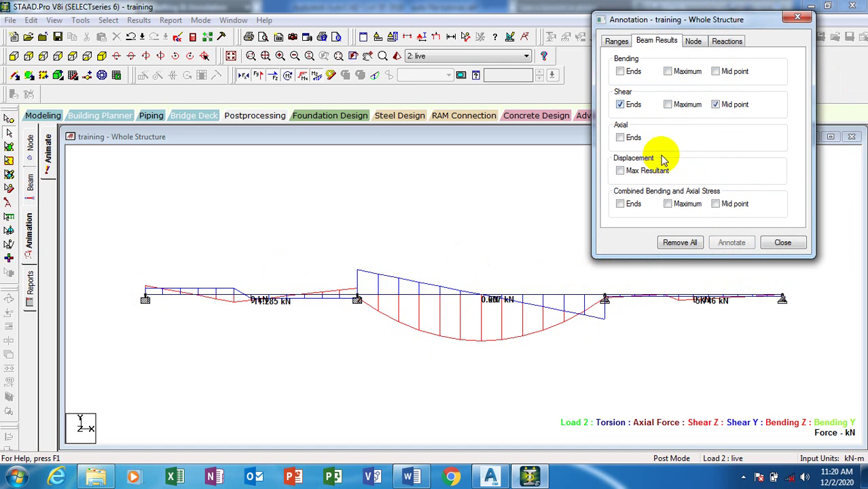
{"action": "left_click", "coordinate": [719, 105]}
{"action": "left_click", "coordinate": [729, 243]}
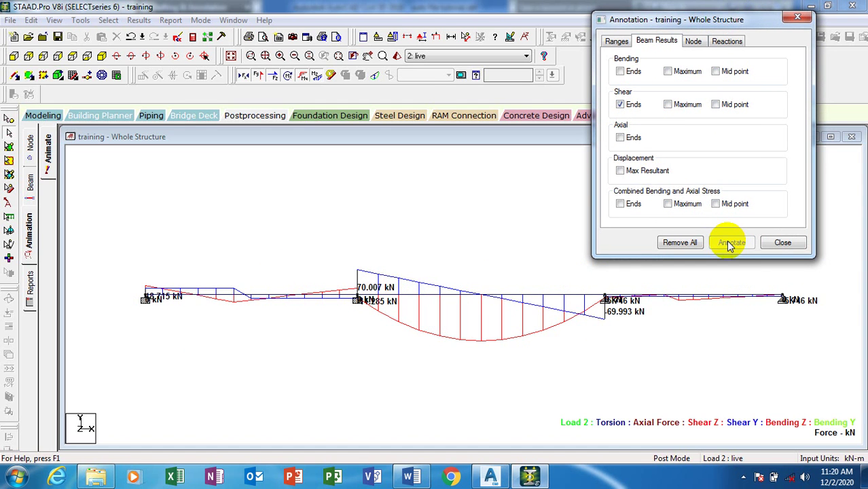
Annotate the beam shear at the ends, maximum and mid point together
{"action": "left_click", "coordinate": [668, 104]}
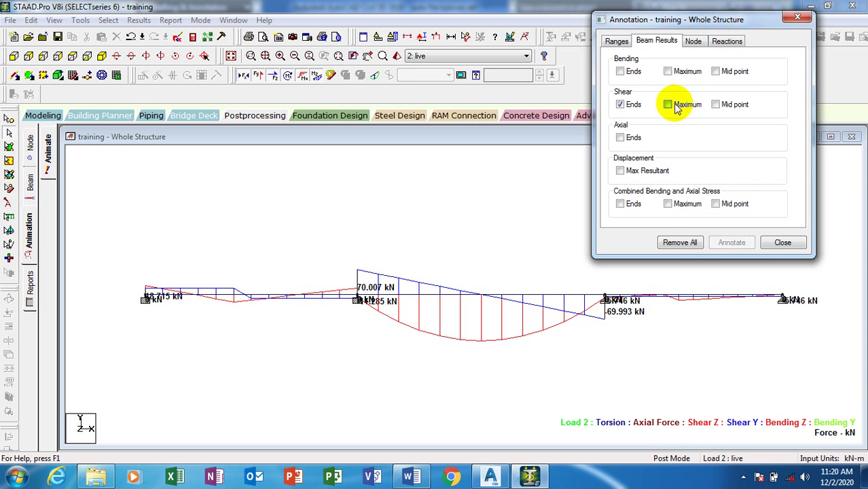
{"action": "left_click", "coordinate": [717, 105]}
{"action": "left_click", "coordinate": [726, 241]}
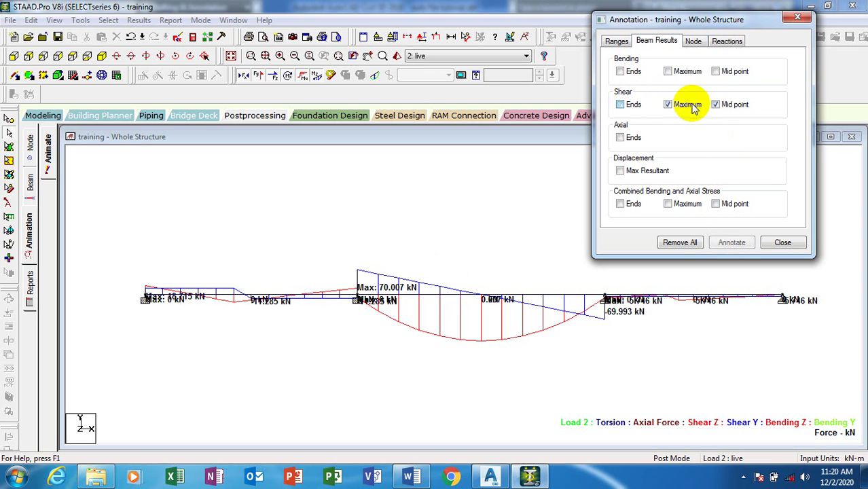
Clear the shear annotations and annotate the maximum bending moment on all beams instead
{"action": "left_click", "coordinate": [667, 105]}
{"action": "left_click", "coordinate": [716, 105]}
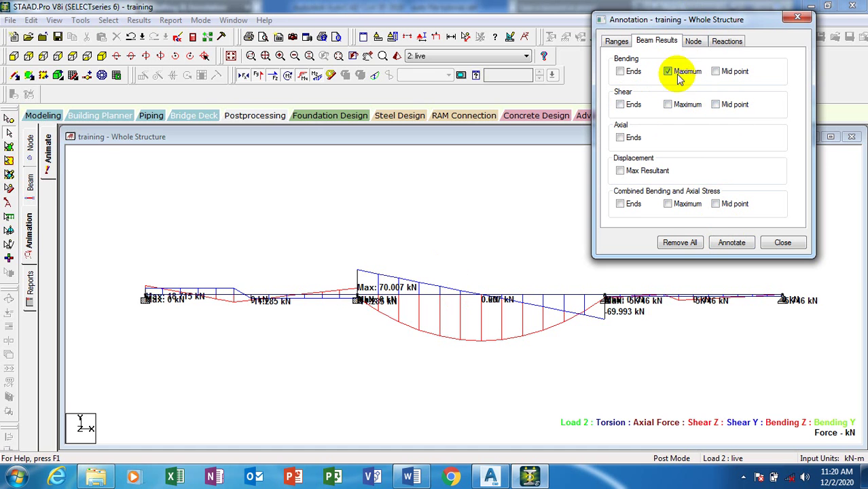
{"action": "left_click", "coordinate": [724, 243]}
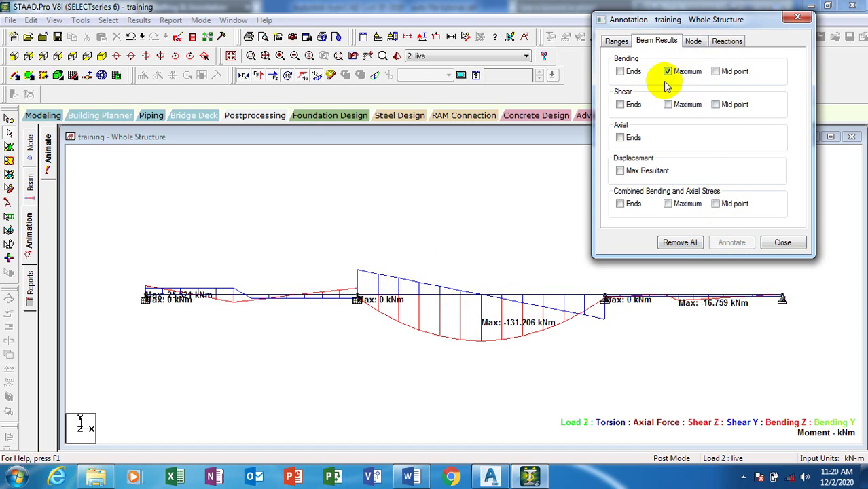
Annotate the beam bending moment at the mid points only, and separately at the ends only
{"action": "left_click", "coordinate": [716, 72]}
{"action": "left_click", "coordinate": [668, 71]}
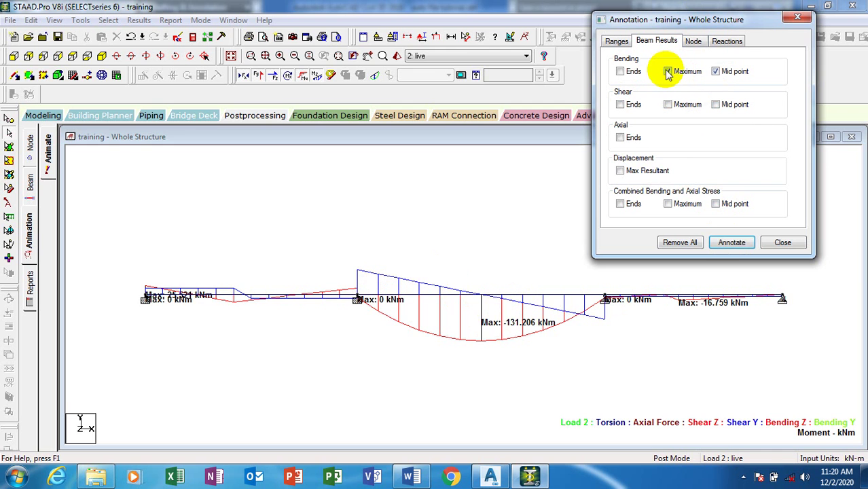
{"action": "left_click", "coordinate": [731, 243]}
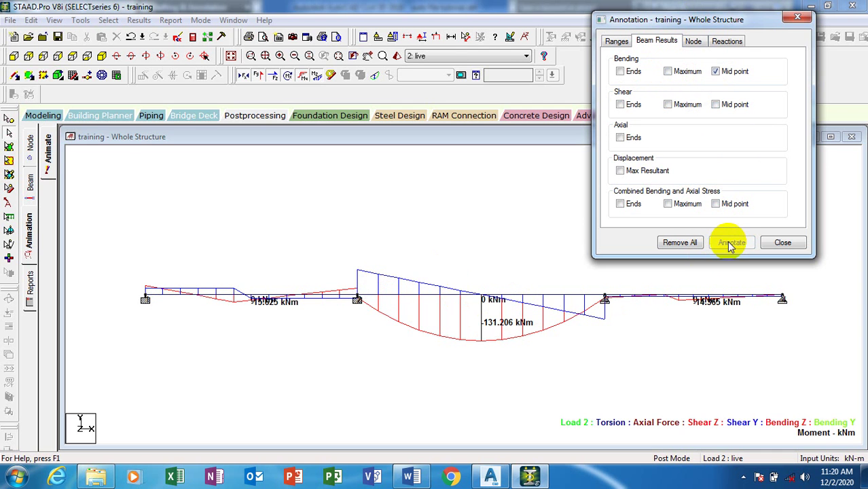
{"action": "left_click", "coordinate": [621, 72]}
{"action": "left_click", "coordinate": [716, 71]}
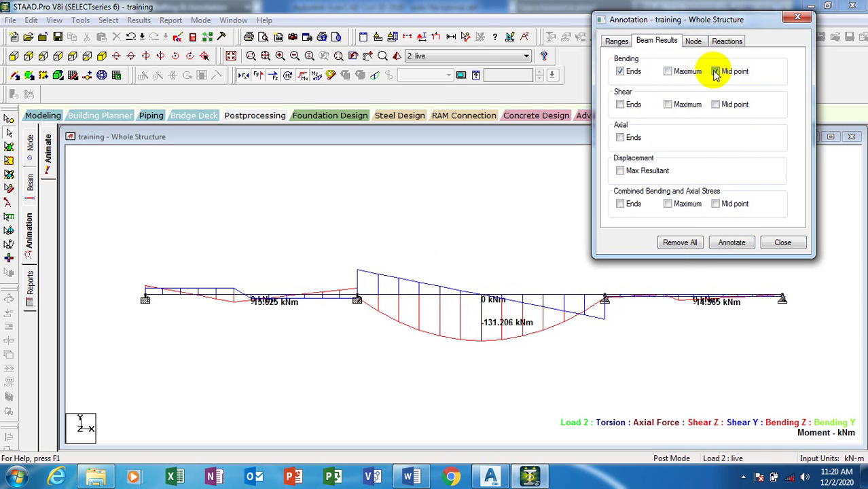
{"action": "left_click", "coordinate": [731, 243]}
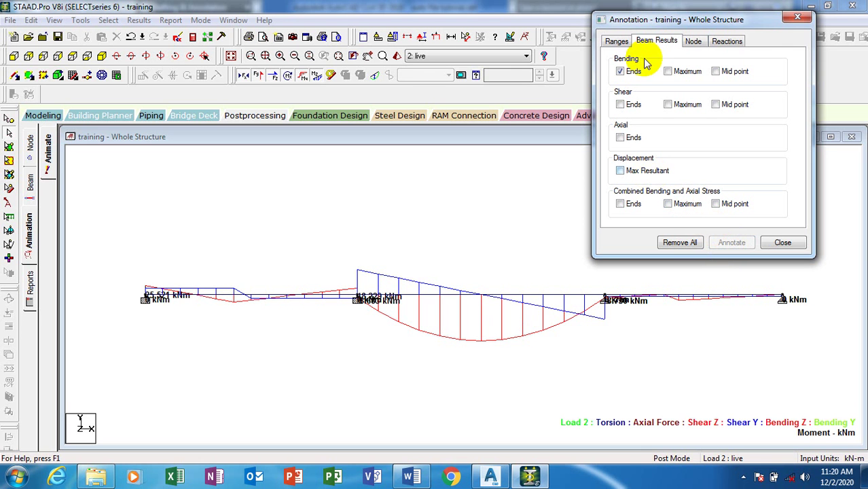
Clear the bending end annotations, try to annotate the maximum resultant displacement instead, and close the annotation settings
{"action": "left_click", "coordinate": [620, 72]}
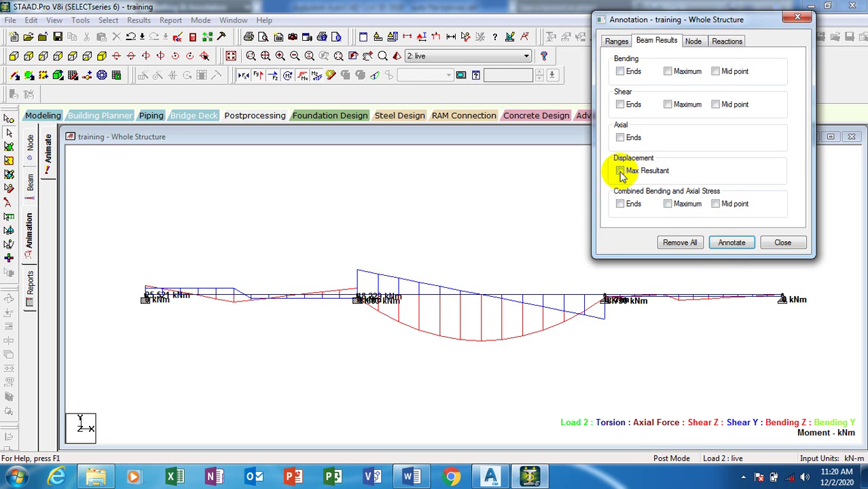
{"action": "left_click", "coordinate": [619, 171]}
{"action": "left_click", "coordinate": [720, 243]}
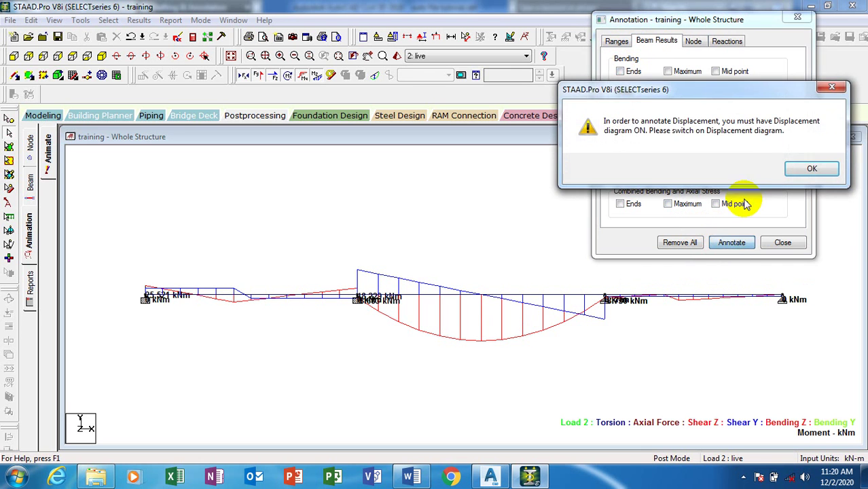
{"action": "left_click", "coordinate": [815, 170]}
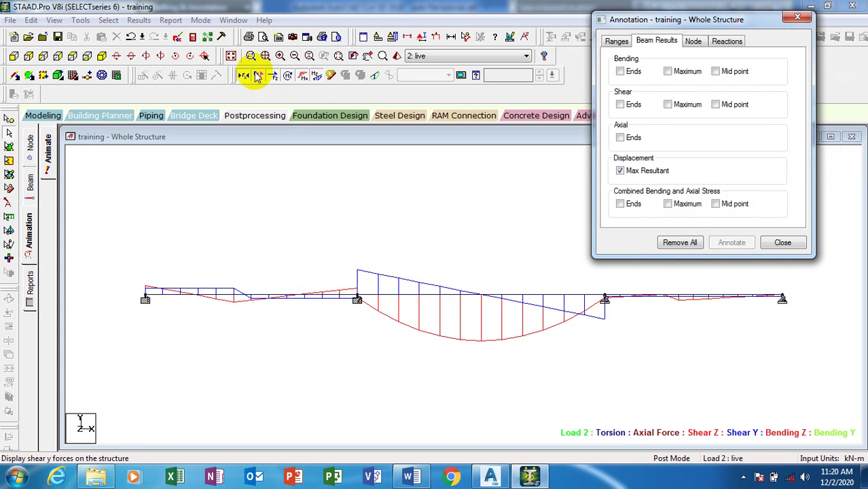
{"action": "left_click", "coordinate": [798, 19]}
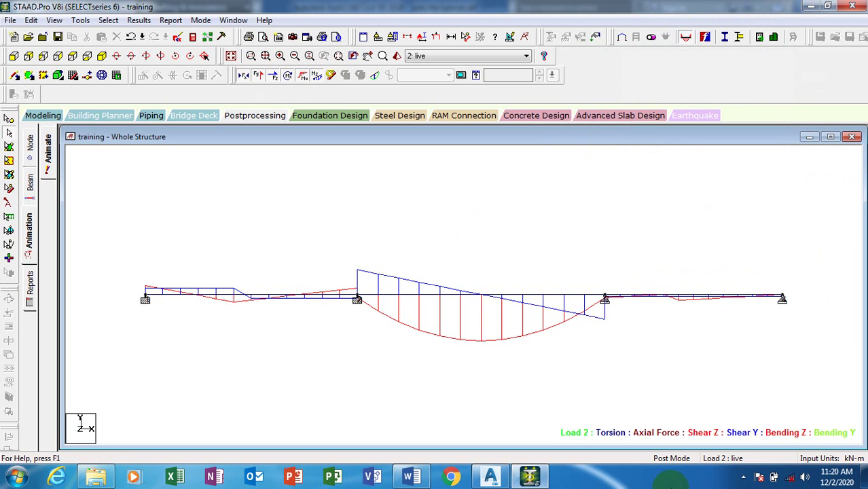
{"action": "left_click", "coordinate": [742, 478]}
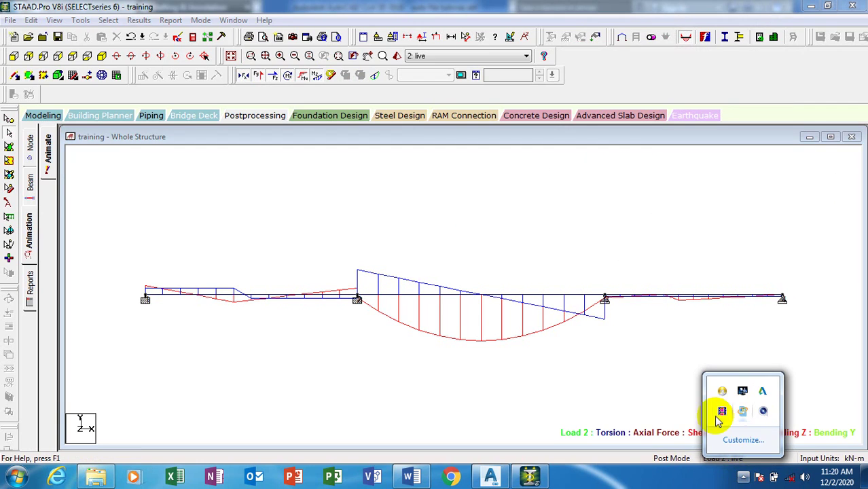